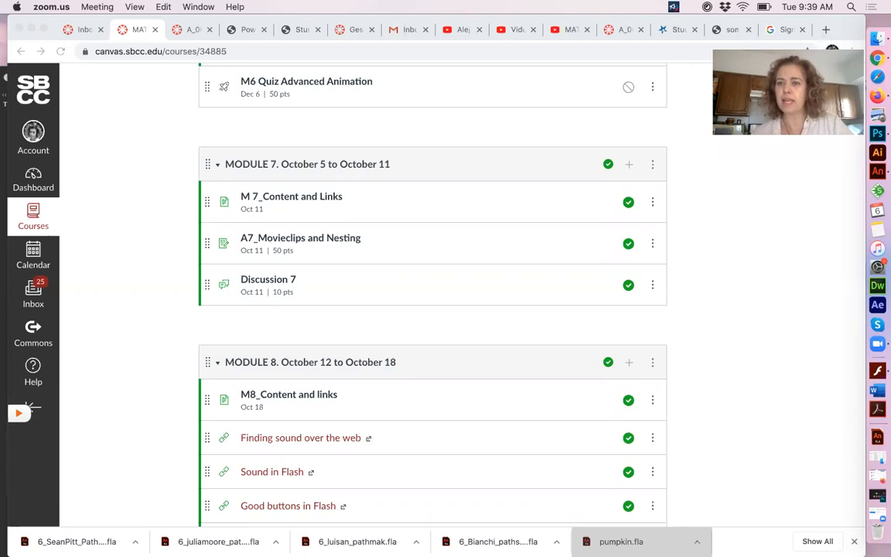
Step: Open the "M 7_Content and Links" page from Module 7 and read its introduction to movieclip symbols and animation loops
{"action": "left_click_drag", "start_coordinate": [828, 47], "coordinate": [818, 66]}
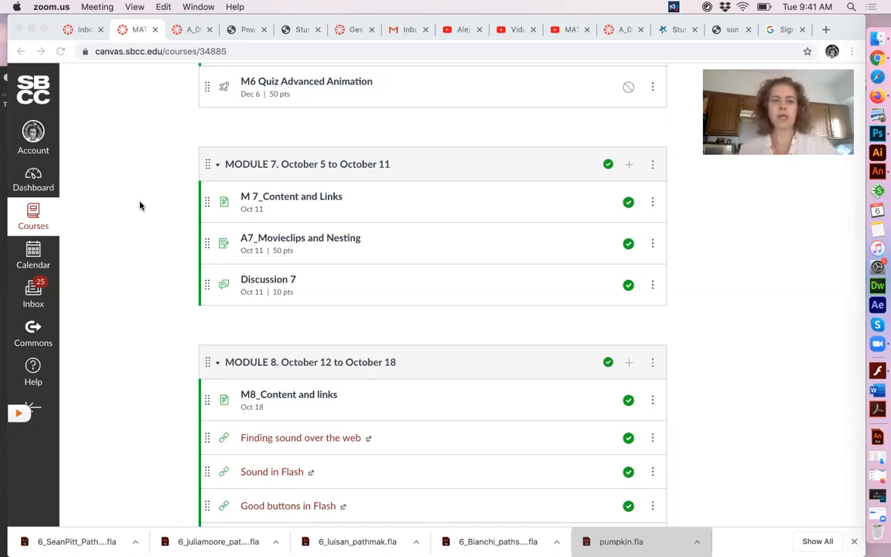
{"action": "left_click", "coordinate": [306, 199]}
{"action": "left_click", "coordinate": [307, 198]}
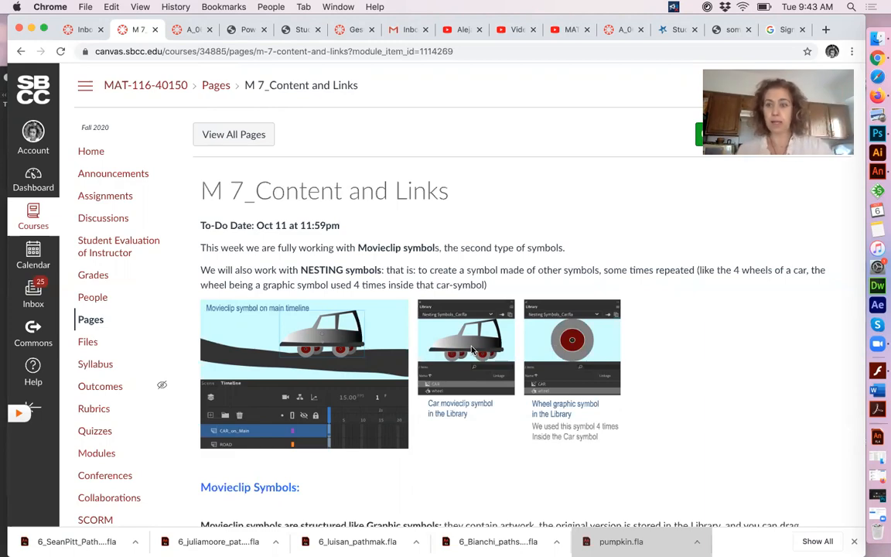
{"action": "scroll", "coordinate": [651, 420], "scroll_direction": "down", "scroll_amount": 10}
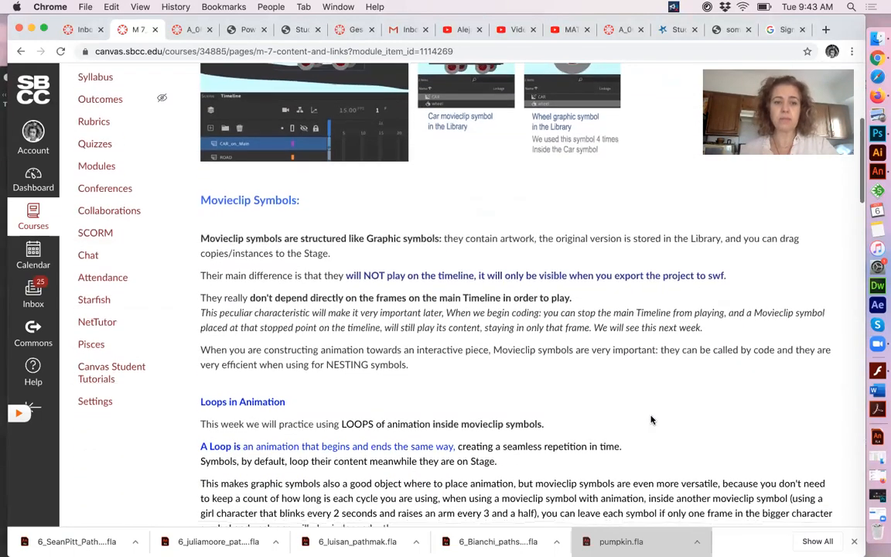
{"action": "scroll", "coordinate": [652, 420], "scroll_direction": "down", "scroll_amount": 8}
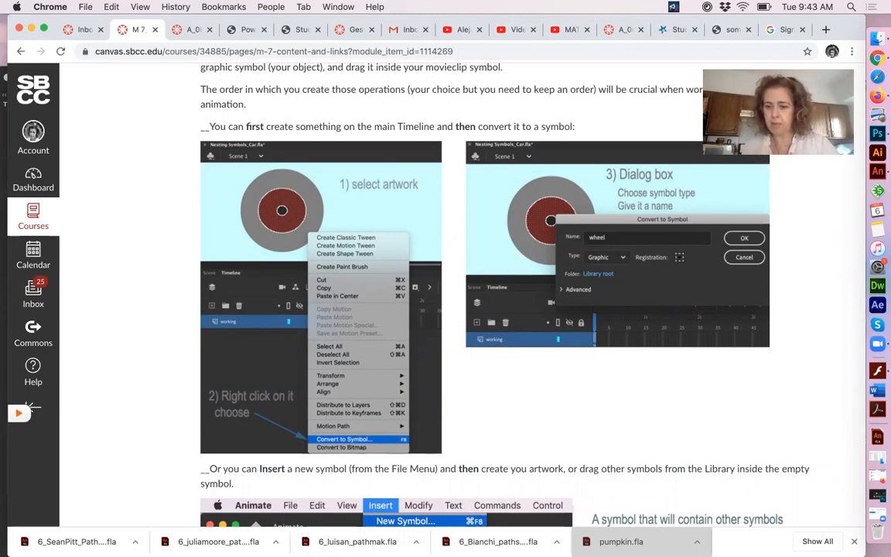
{"action": "mouse_move", "coordinate": [865, 555]}
{"action": "left_mouse_down"}
{"action": "mouse_move", "coordinate": [561, 467]}
{"action": "mouse_move", "coordinate": [815, 554]}
{"action": "mouse_move", "coordinate": [862, 555]}
{"action": "left_mouse_up"}
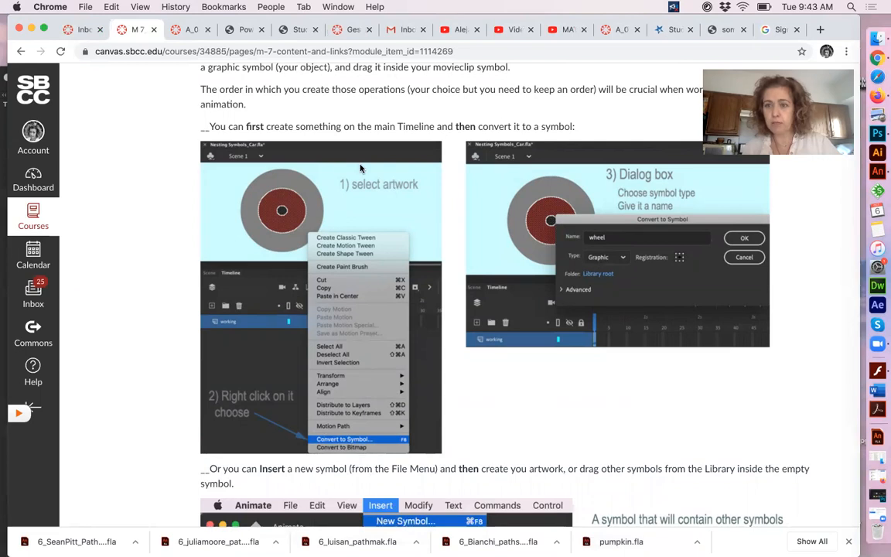
{"action": "key", "text": "super+Tab"}
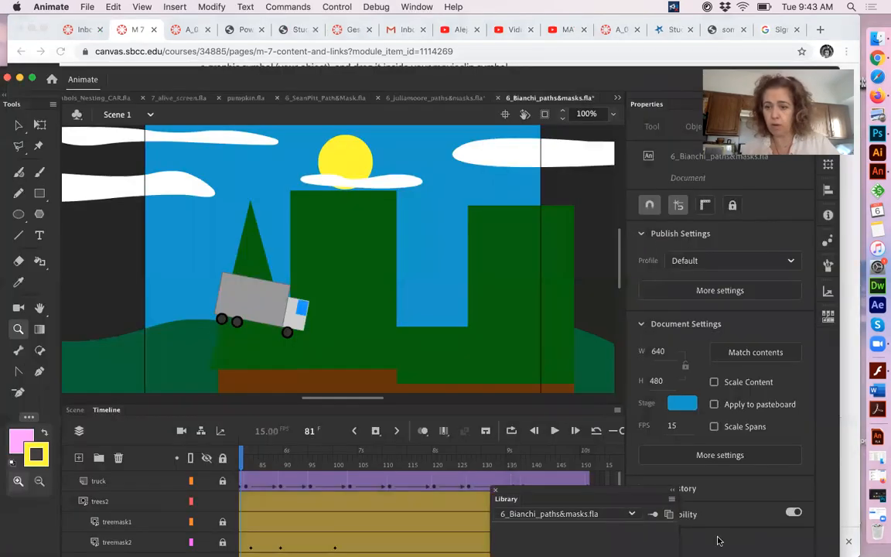
{"action": "left_click", "coordinate": [849, 508]}
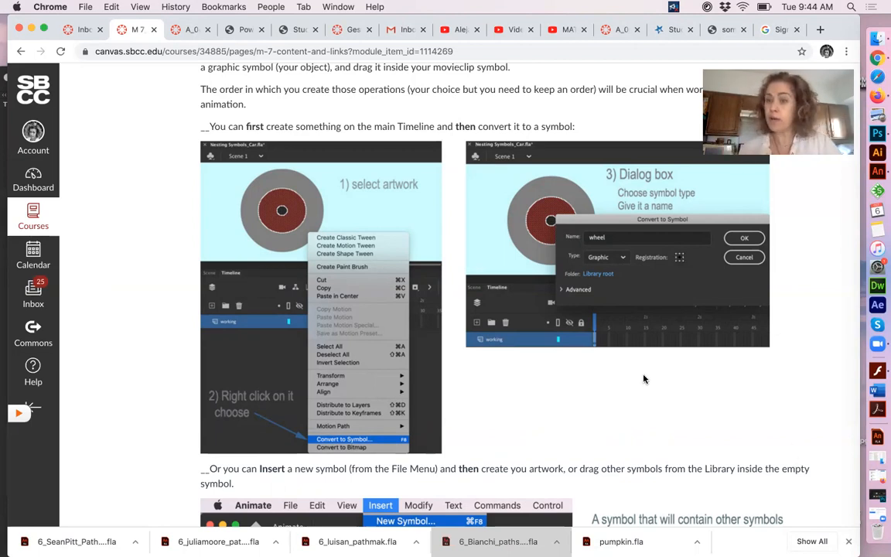
Step: Review the page's examples of movieclip symbols, converting artwork to a symbol and inserting a new symbol
{"action": "scroll", "coordinate": [645, 379], "scroll_direction": "down", "scroll_amount": 5}
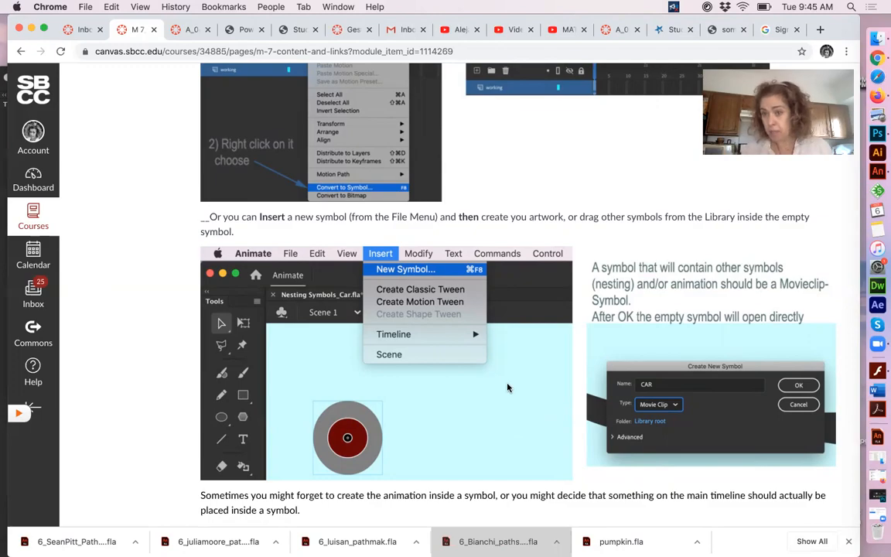
{"action": "scroll", "coordinate": [508, 388], "scroll_direction": "up", "scroll_amount": 5}
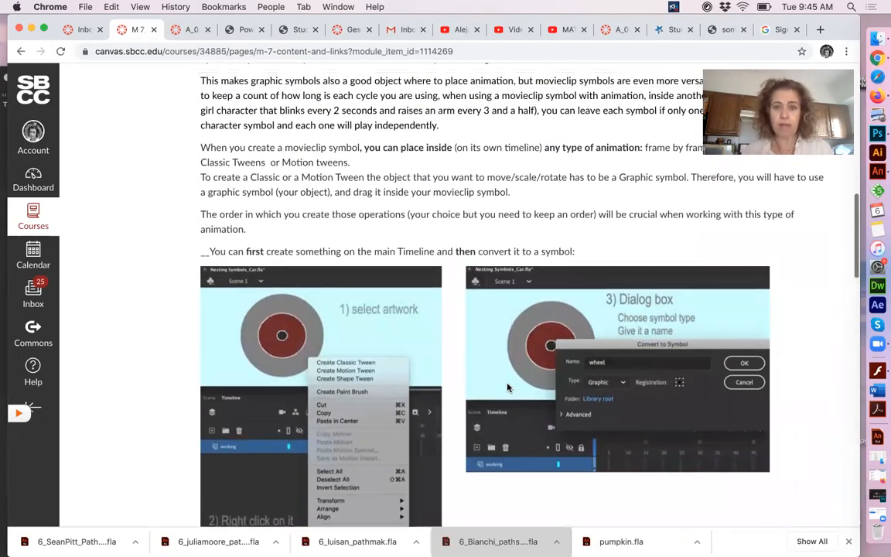
{"action": "scroll", "coordinate": [507, 387], "scroll_direction": "up", "scroll_amount": 6}
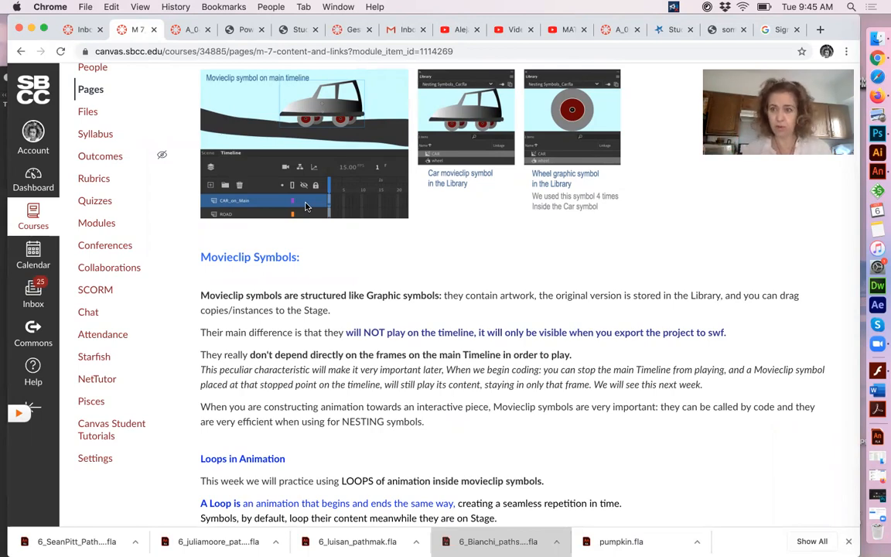
{"action": "scroll", "coordinate": [236, 199], "scroll_direction": "down", "scroll_amount": 10}
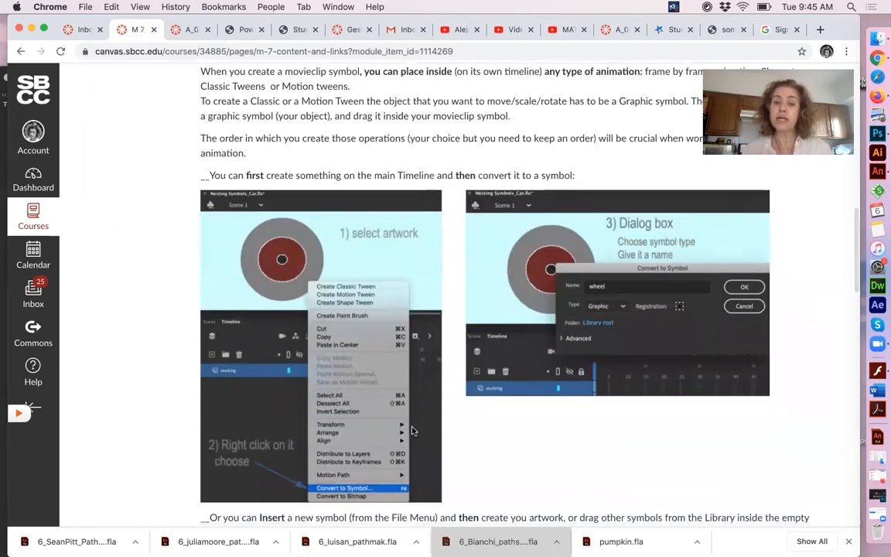
{"action": "scroll", "coordinate": [455, 366], "scroll_direction": "down", "scroll_amount": 8}
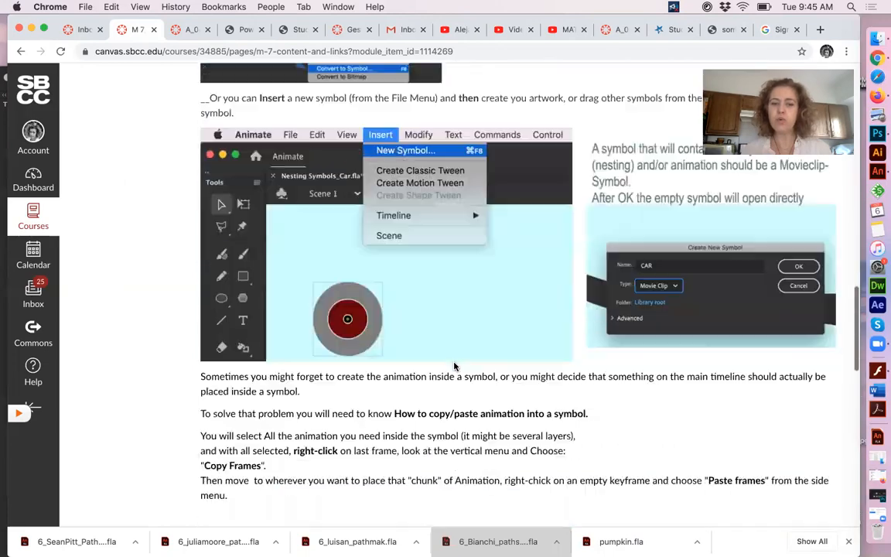
Step: Look through the Resources links and the Linkedin movies on Movieclip symbols further down the page
{"action": "scroll", "coordinate": [455, 366], "scroll_direction": "down", "scroll_amount": 5}
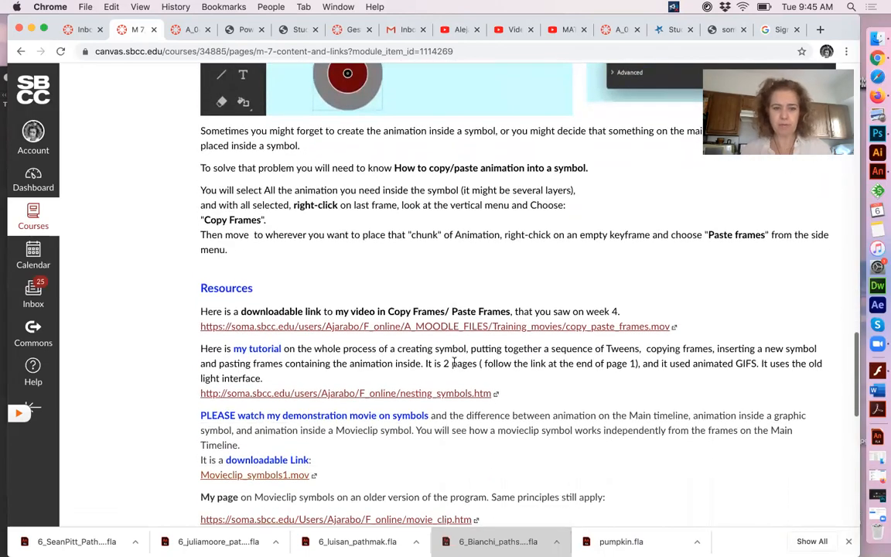
{"action": "scroll", "coordinate": [454, 363], "scroll_direction": "down", "scroll_amount": 2}
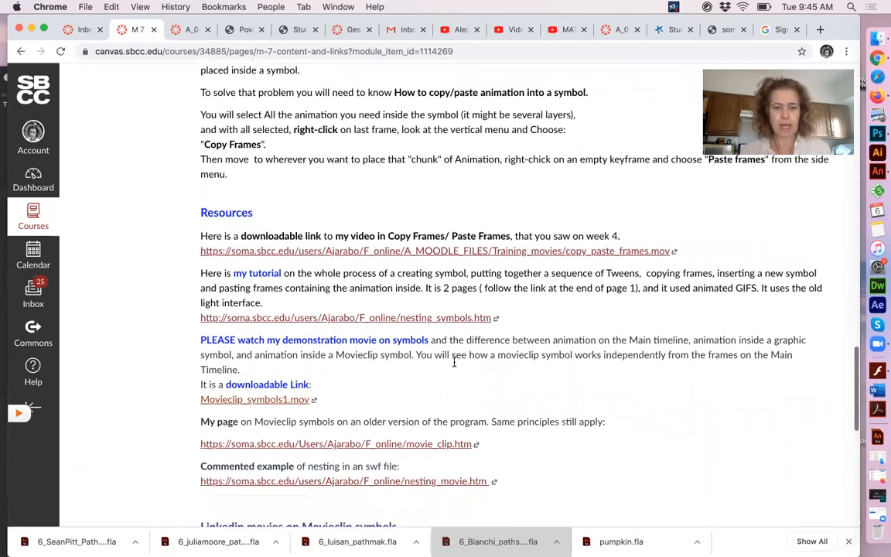
{"action": "scroll", "coordinate": [454, 363], "scroll_direction": "down", "scroll_amount": 3}
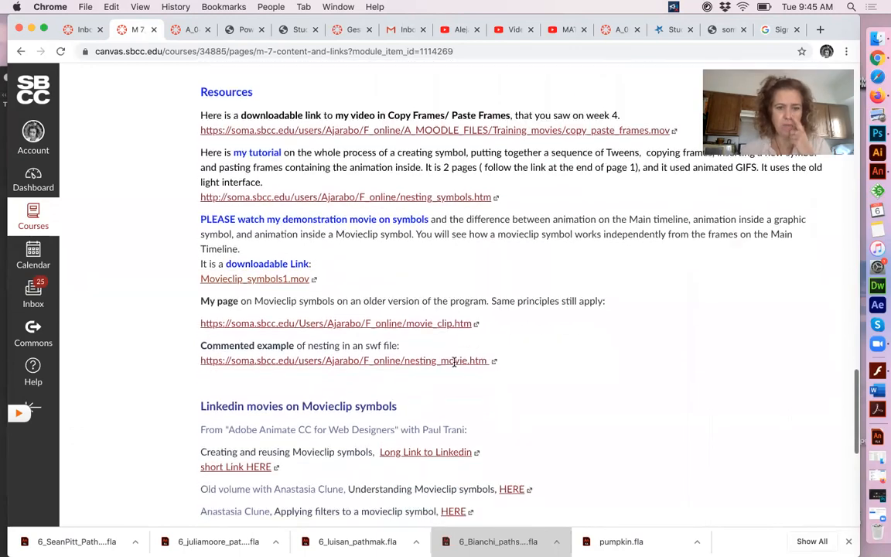
{"action": "scroll", "coordinate": [454, 363], "scroll_direction": "down", "scroll_amount": 1}
{"action": "scroll", "coordinate": [454, 363], "scroll_direction": "down", "scroll_amount": 5}
{"action": "scroll", "coordinate": [455, 367], "scroll_direction": "up", "scroll_amount": 5}
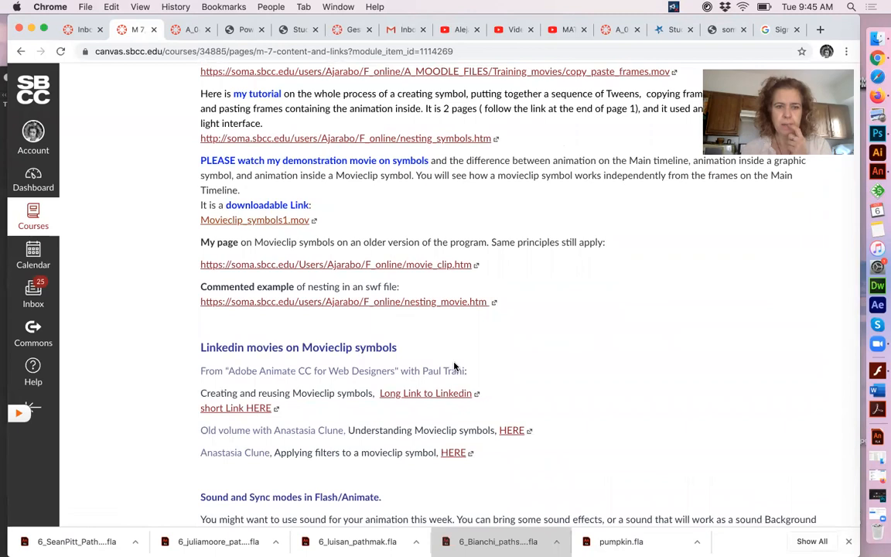
{"action": "scroll", "coordinate": [454, 367], "scroll_direction": "up", "scroll_amount": 1}
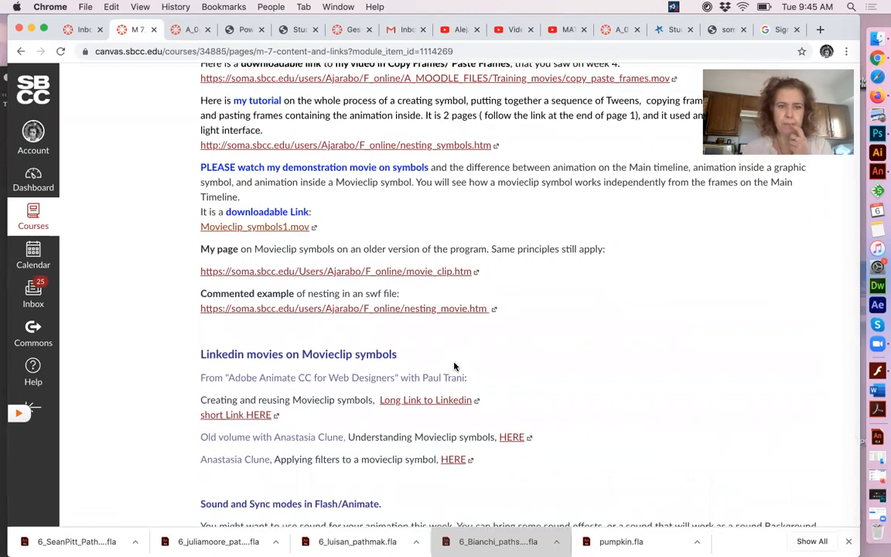
{"action": "scroll", "coordinate": [446, 231], "scroll_direction": "up", "scroll_amount": 3}
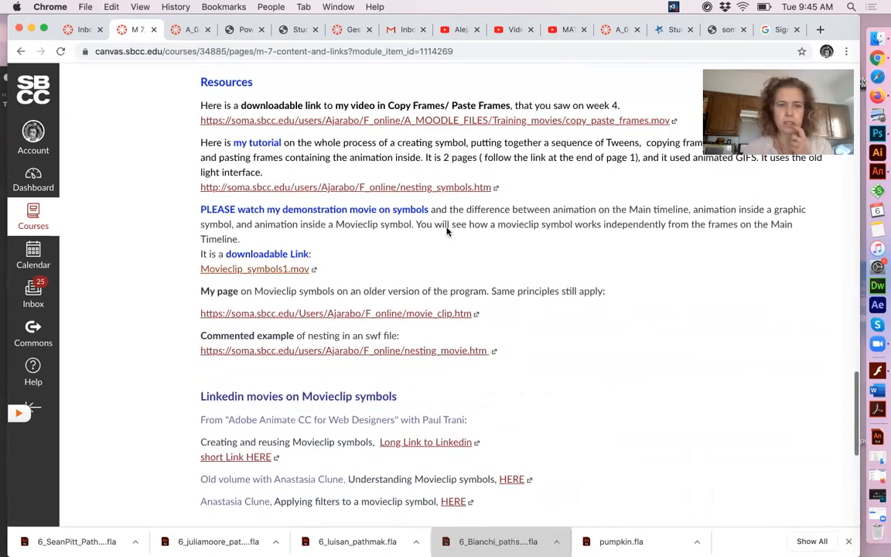
{"action": "scroll", "coordinate": [447, 231], "scroll_direction": "up", "scroll_amount": 1}
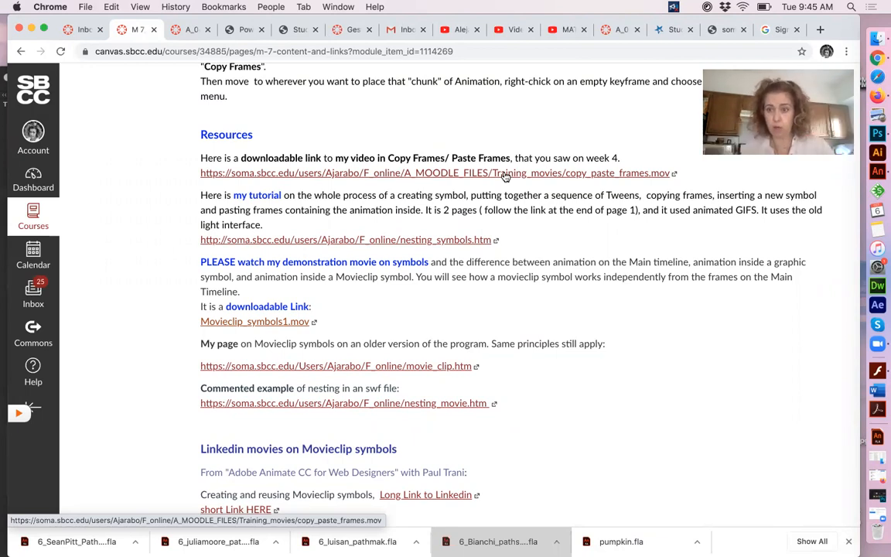
Step: Re-examine the loops explanation and compare the wheel Convert to Symbol example with the CAR Create New Symbol example
{"action": "scroll", "coordinate": [563, 132], "scroll_direction": "up", "scroll_amount": 10}
{"action": "scroll", "coordinate": [563, 130], "scroll_direction": "down", "scroll_amount": 5}
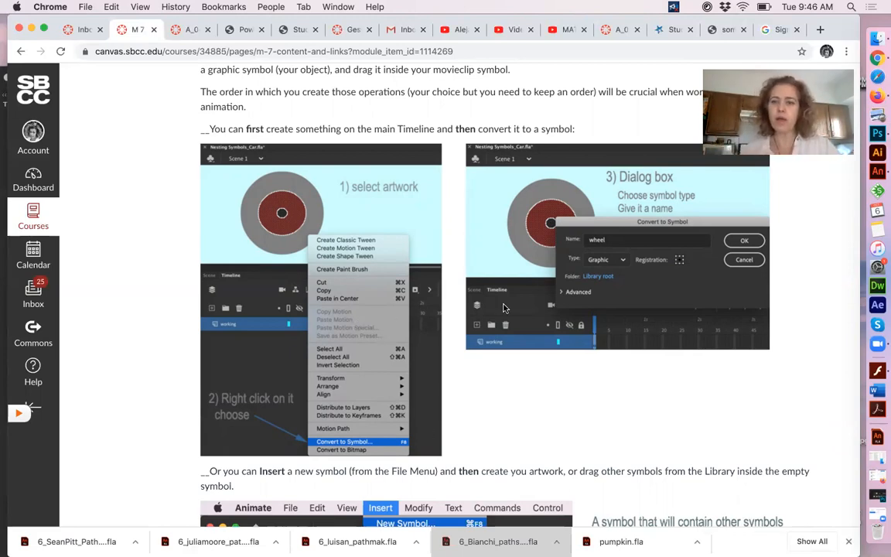
{"action": "scroll", "coordinate": [504, 308], "scroll_direction": "up", "scroll_amount": 10}
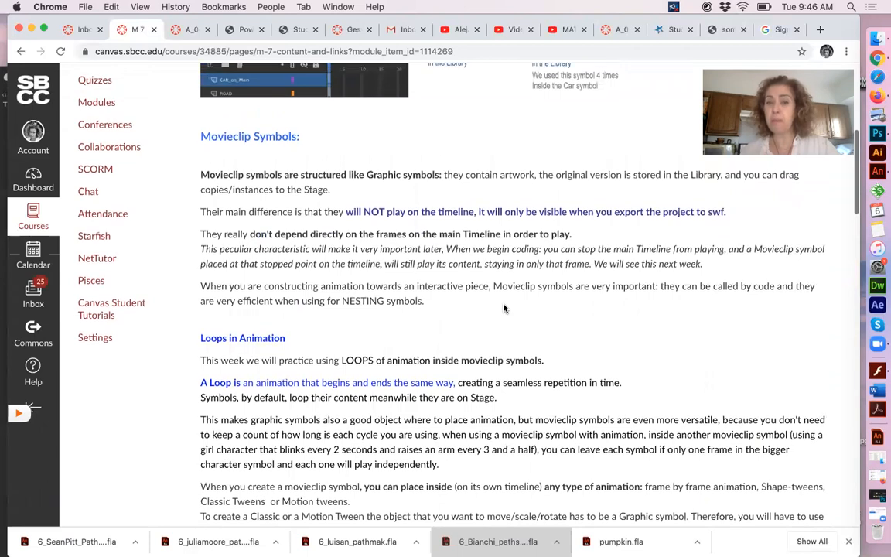
{"action": "scroll", "coordinate": [503, 308], "scroll_direction": "down", "scroll_amount": 10}
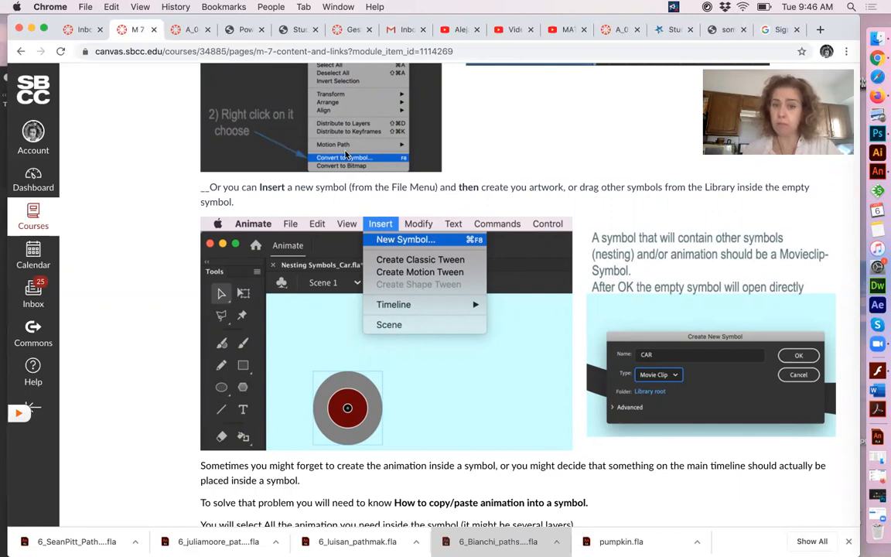
{"action": "left_click_drag", "start_coordinate": [585, 116], "coordinate": [585, 168]}
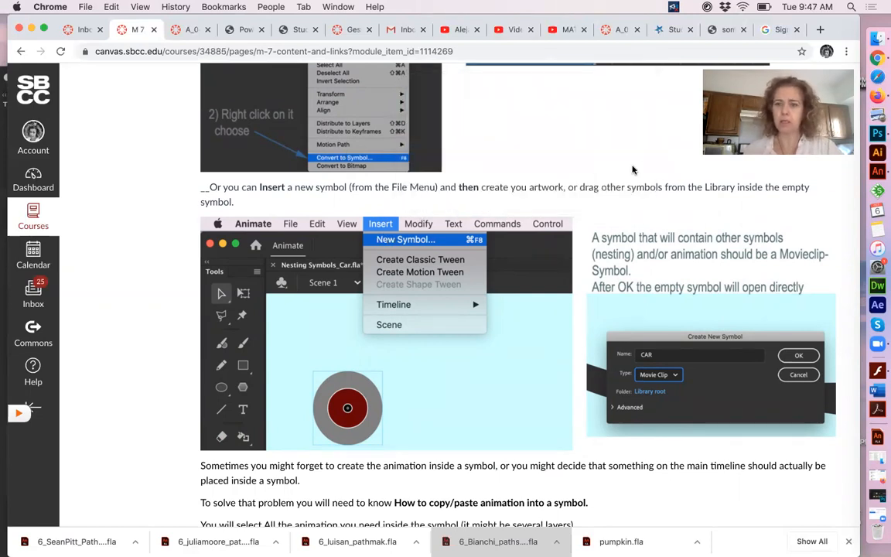
{"action": "scroll", "coordinate": [581, 139], "scroll_direction": "up", "scroll_amount": 3}
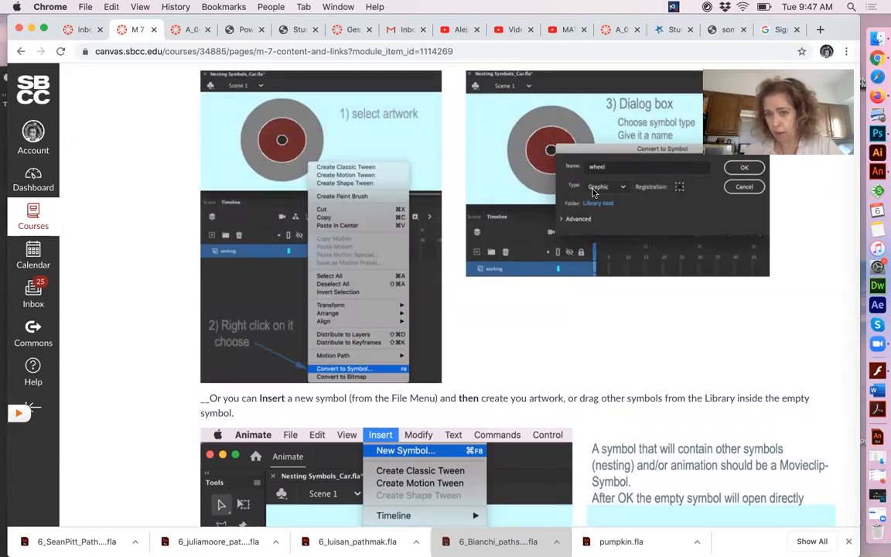
{"action": "scroll", "coordinate": [609, 188], "scroll_direction": "down", "scroll_amount": 5}
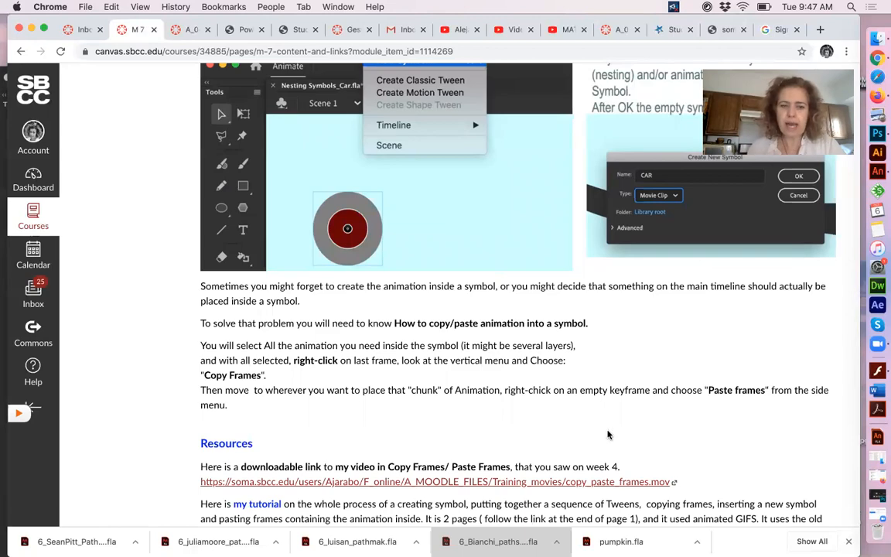
Step: Open the movie_clip.htm page on Movieclip symbols from the Resources section
{"action": "scroll", "coordinate": [608, 429], "scroll_direction": "down", "scroll_amount": 5}
{"action": "scroll", "coordinate": [609, 433], "scroll_direction": "down", "scroll_amount": 2}
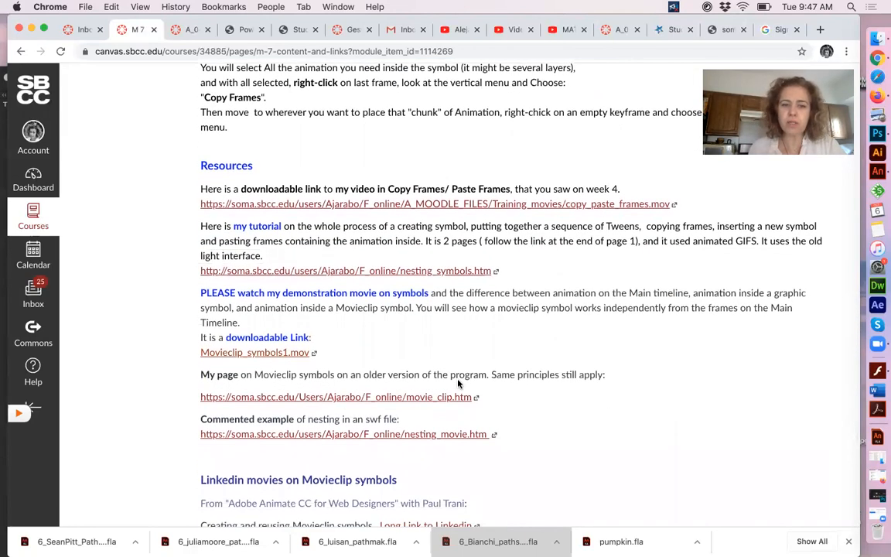
{"action": "left_click", "coordinate": [414, 399]}
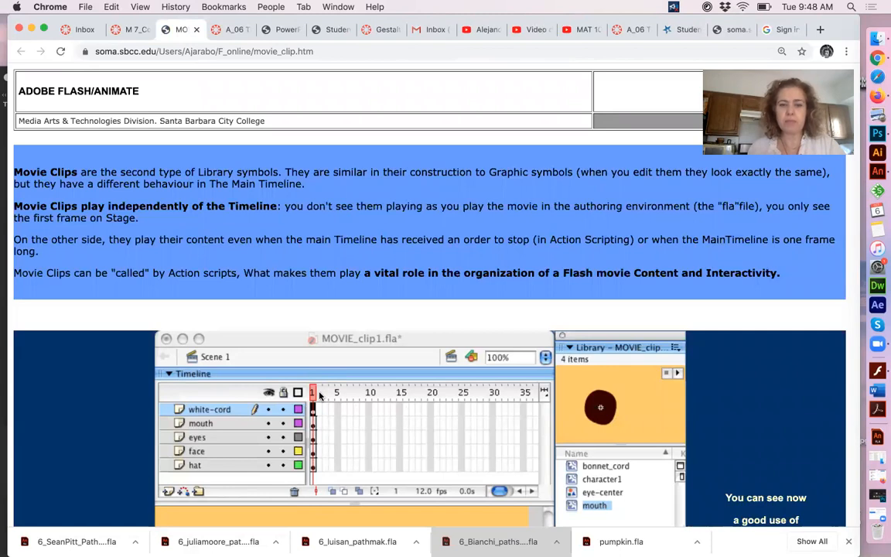
Step: Examine the movie clip page's nested-symbol demonstration, the character instances and the swinging motion tween example
{"action": "scroll", "coordinate": [319, 396], "scroll_direction": "down", "scroll_amount": 3}
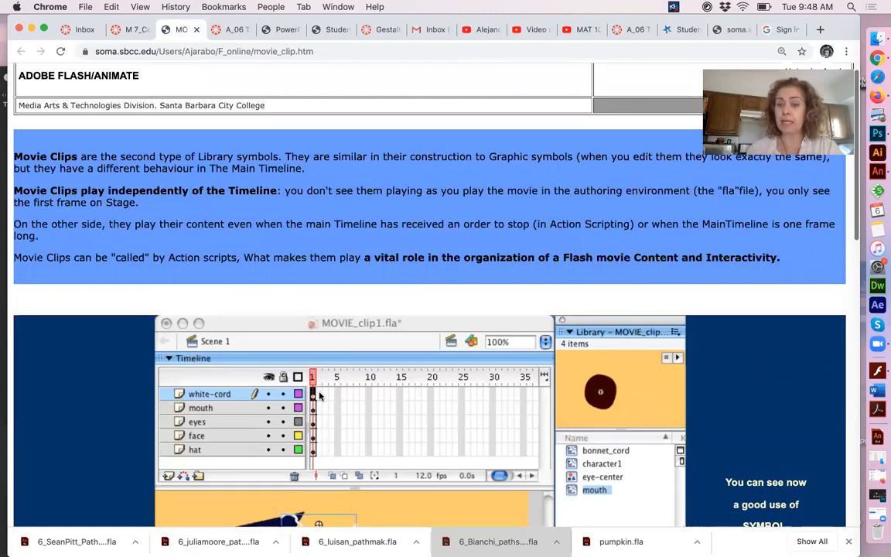
{"action": "scroll", "coordinate": [320, 395], "scroll_direction": "down", "scroll_amount": 5}
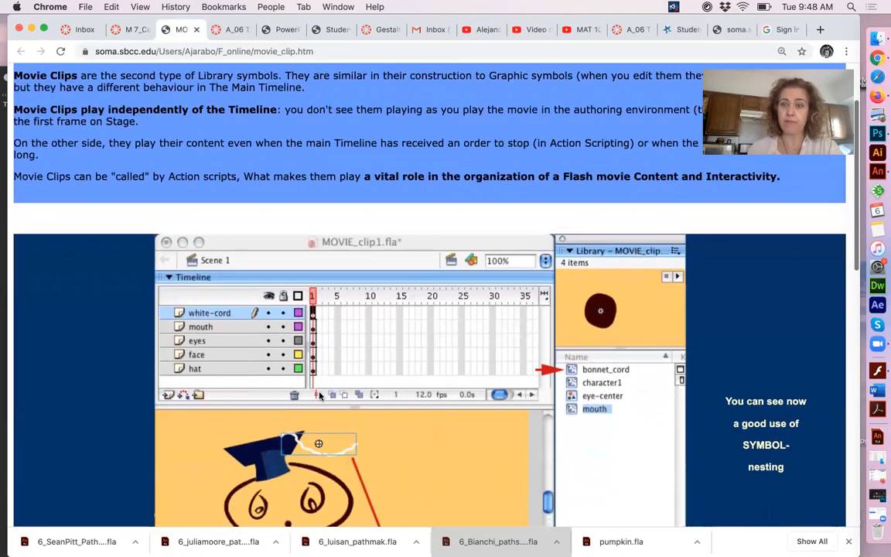
{"action": "scroll", "coordinate": [319, 396], "scroll_direction": "down", "scroll_amount": 2}
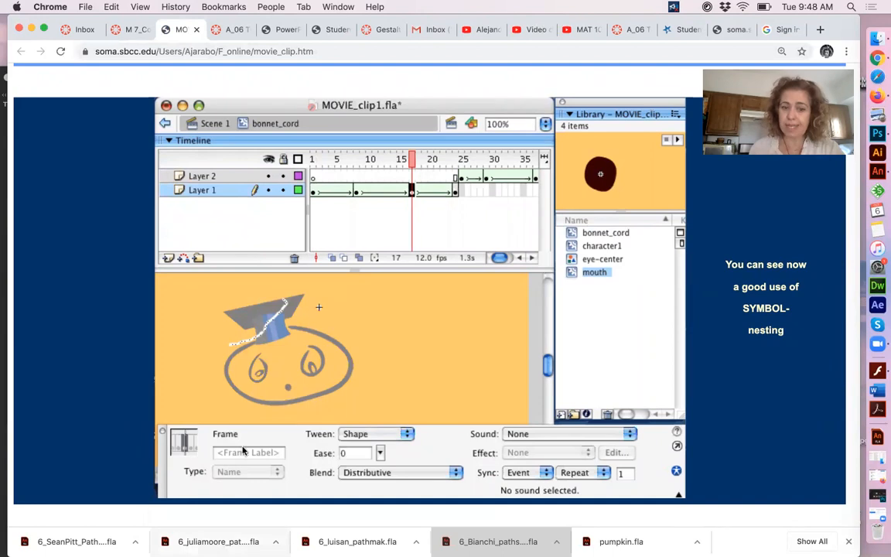
{"action": "scroll", "coordinate": [235, 465], "scroll_direction": "down", "scroll_amount": 8}
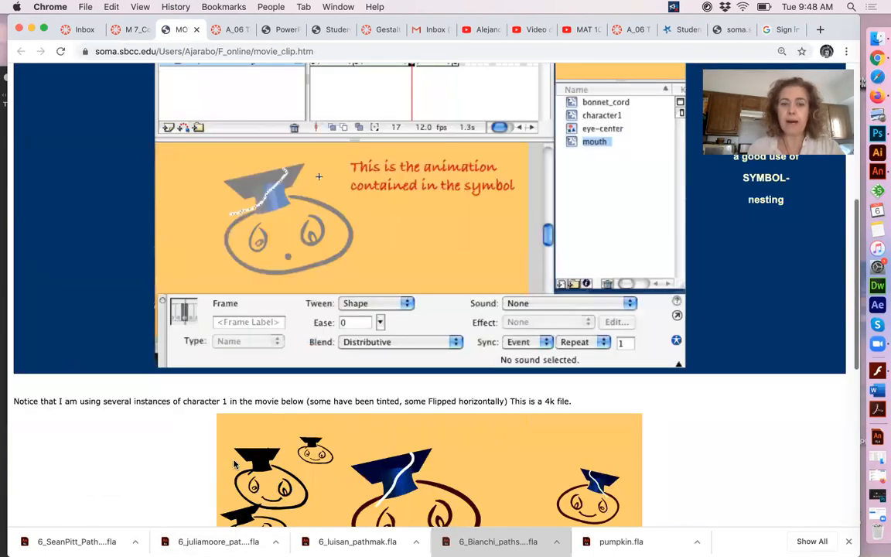
{"action": "scroll", "coordinate": [235, 465], "scroll_direction": "down", "scroll_amount": 5}
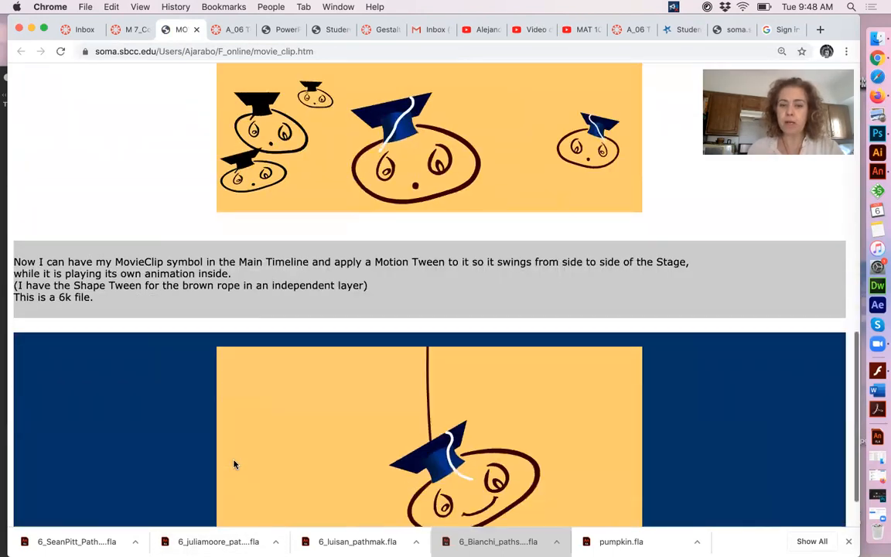
{"action": "scroll", "coordinate": [234, 464], "scroll_direction": "up", "scroll_amount": 6}
{"action": "scroll", "coordinate": [235, 464], "scroll_direction": "up", "scroll_amount": 7}
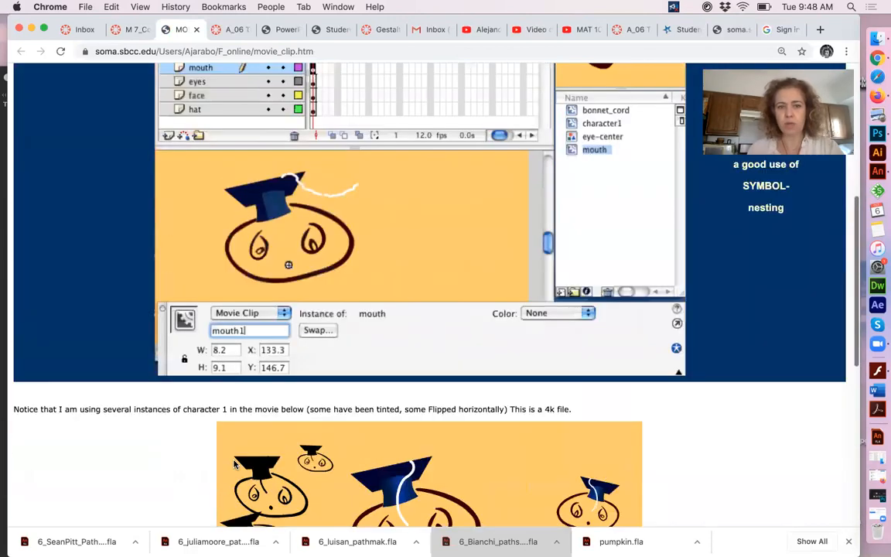
{"action": "scroll", "coordinate": [235, 465], "scroll_direction": "up", "scroll_amount": 6}
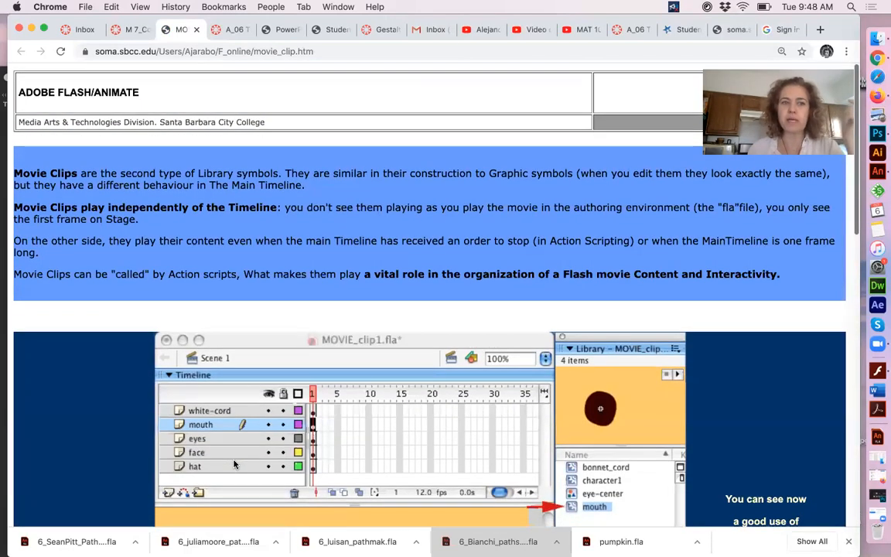
Step: Return to the "M 7_Content and Links" page and go back up to the symbol creation examples
{"action": "left_click", "coordinate": [118, 30]}
{"action": "scroll", "coordinate": [313, 259], "scroll_direction": "up", "scroll_amount": 12}
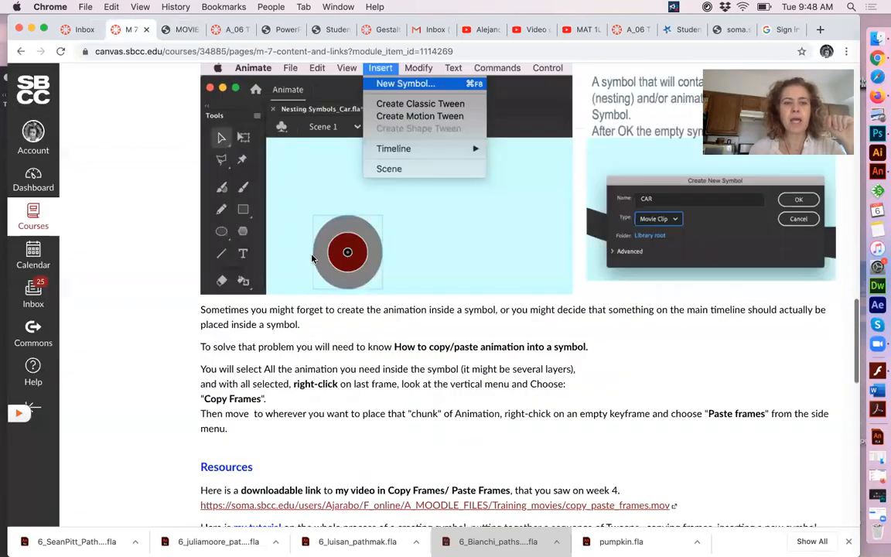
Step: Open the A7_Movieclips and Nesting assignment from Module 7 and highlight the word "Loops" in its introduction
{"action": "scroll", "coordinate": [298, 419], "scroll_direction": "up", "scroll_amount": 15}
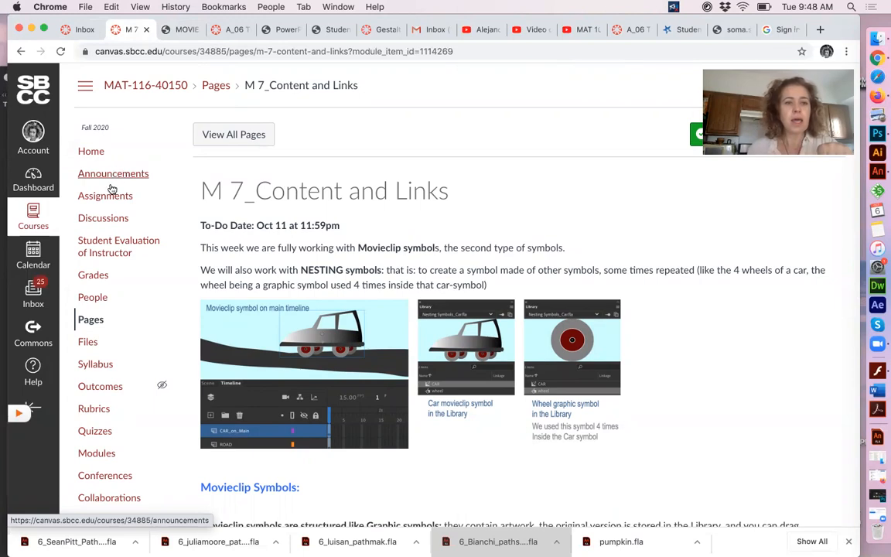
{"action": "left_click", "coordinate": [18, 51]}
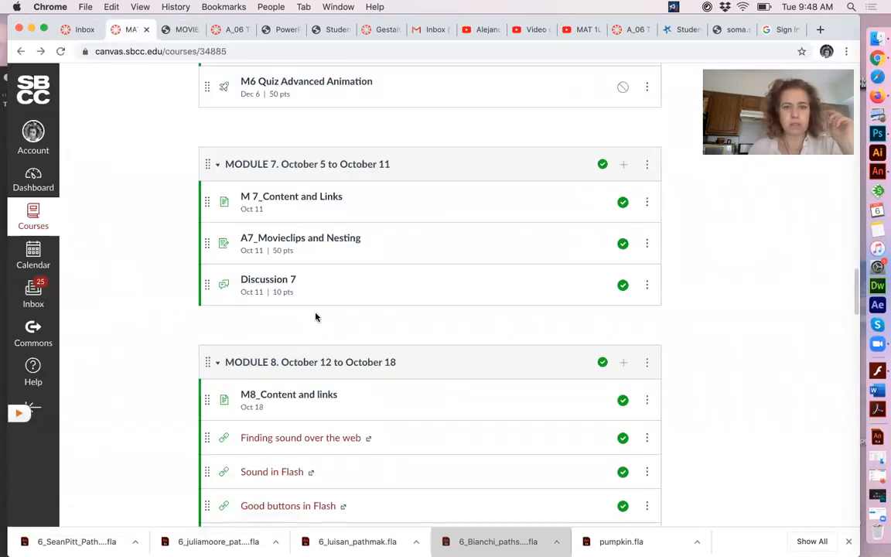
{"action": "left_click", "coordinate": [307, 242]}
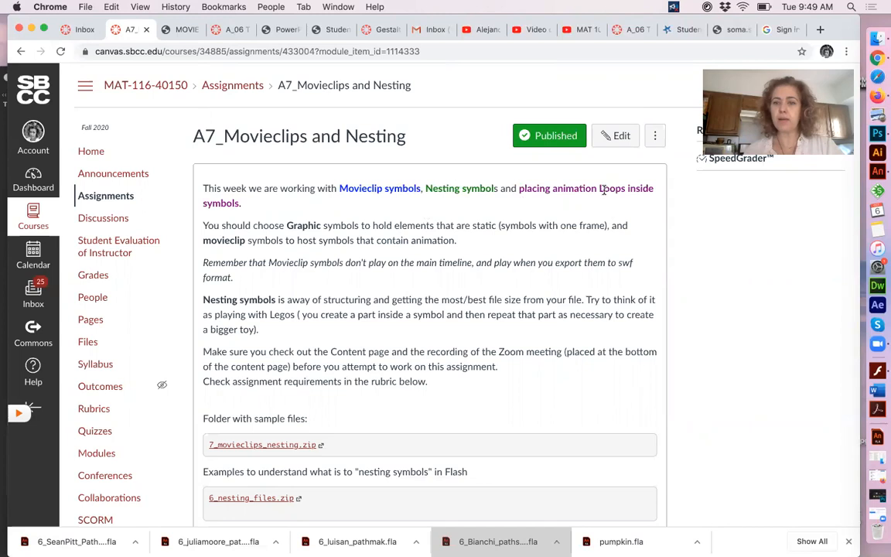
{"action": "left_click_drag", "start_coordinate": [598, 190], "coordinate": [630, 190]}
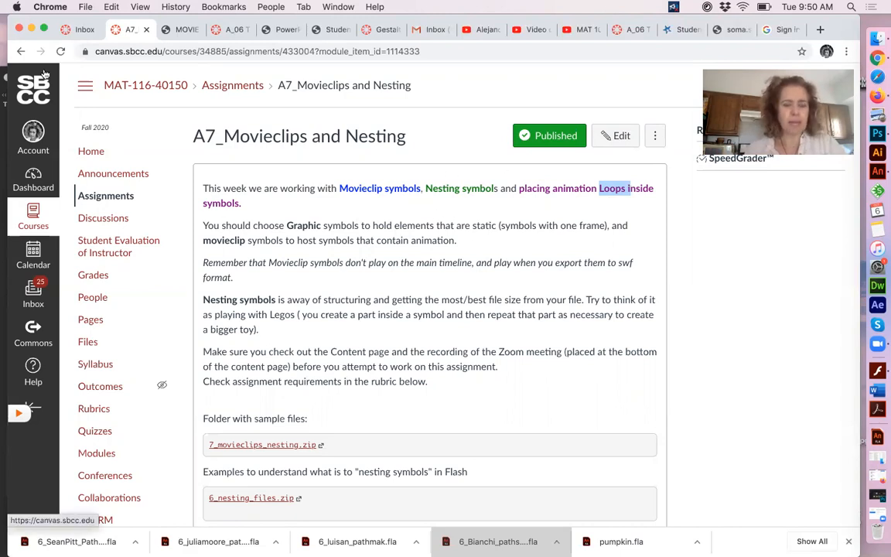
Step: Download the sample archives 6_nesting_files.zip and 7_movieclips_nesting.zip, keeping the nesting file despite the browser's security block
{"action": "scroll", "coordinate": [314, 317], "scroll_direction": "down", "scroll_amount": 3}
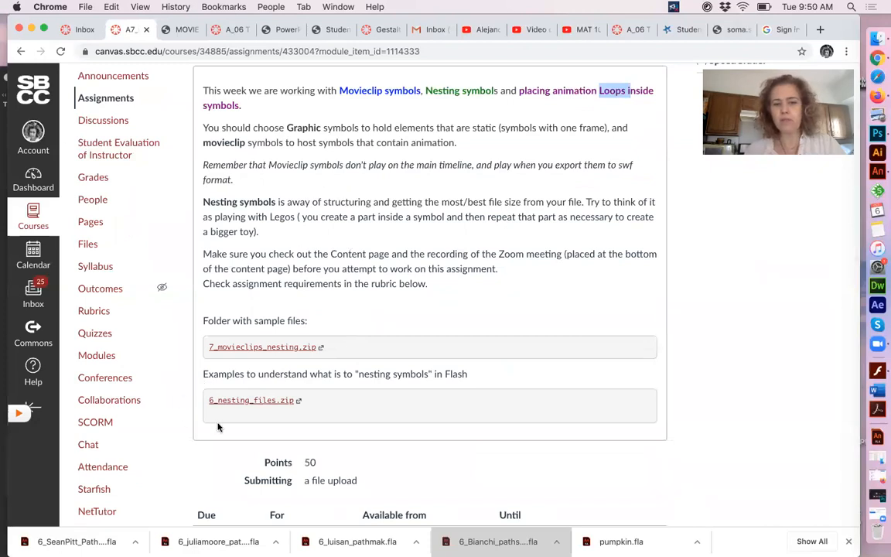
{"action": "left_click", "coordinate": [259, 401]}
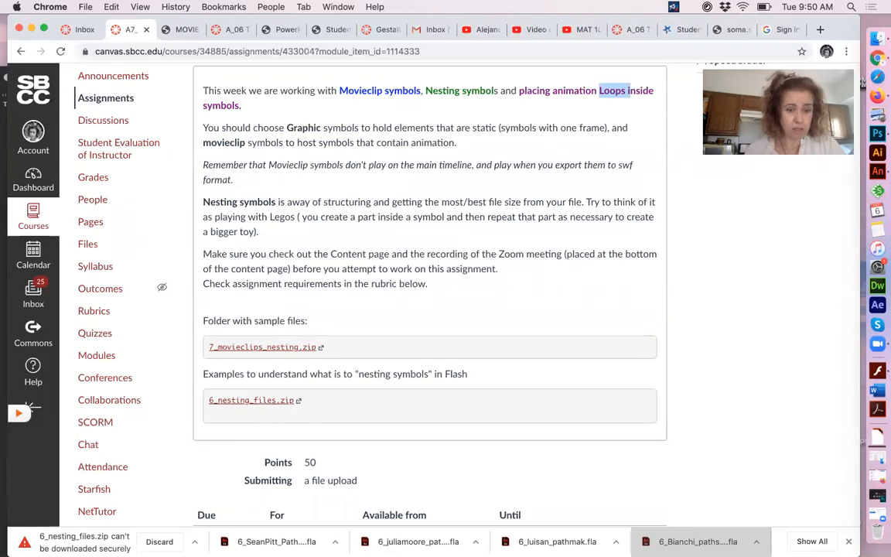
{"action": "left_click", "coordinate": [195, 542]}
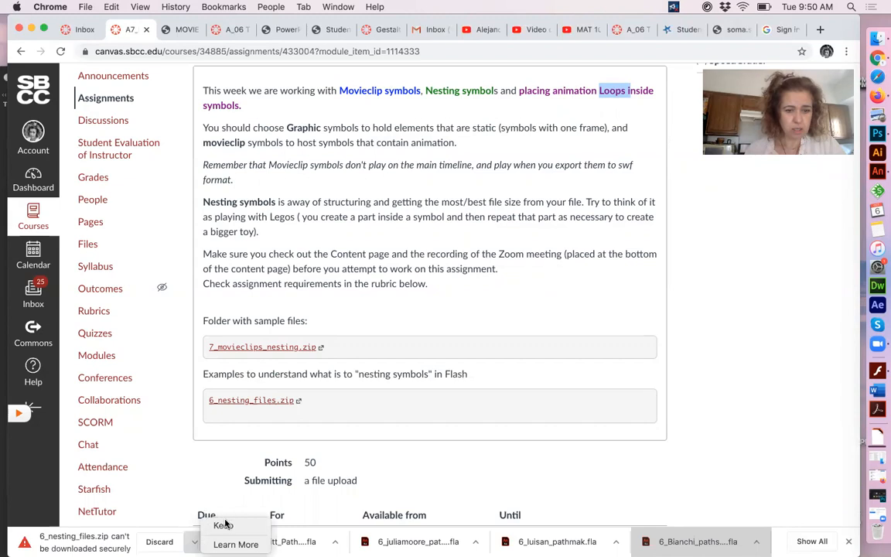
{"action": "left_click", "coordinate": [225, 525]}
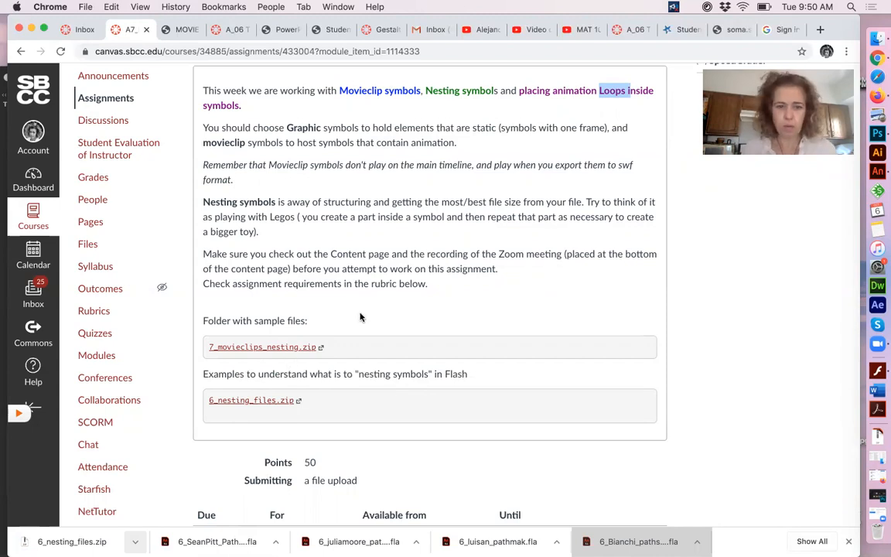
{"action": "left_click", "coordinate": [293, 350]}
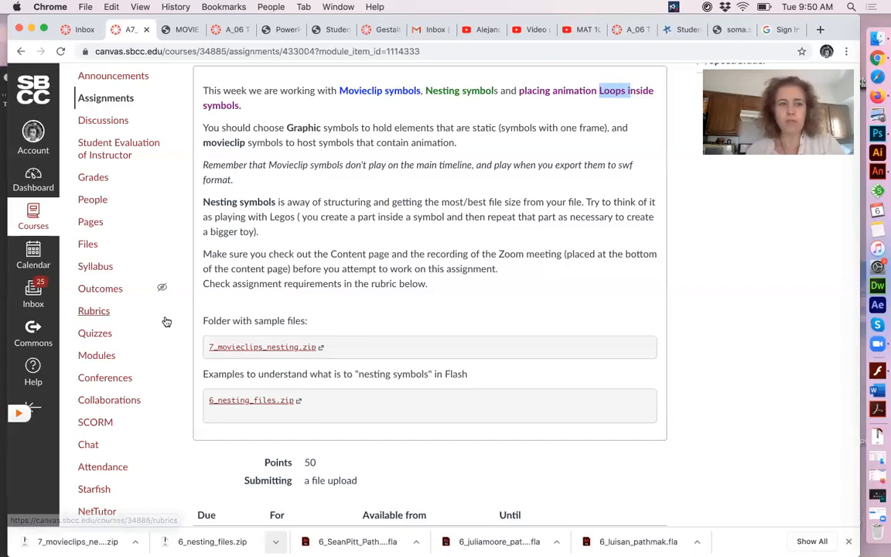
Step: Switch to Adobe Animate, raise its window and move the Library panel clear of the timeline
{"action": "left_click", "coordinate": [31, 30]}
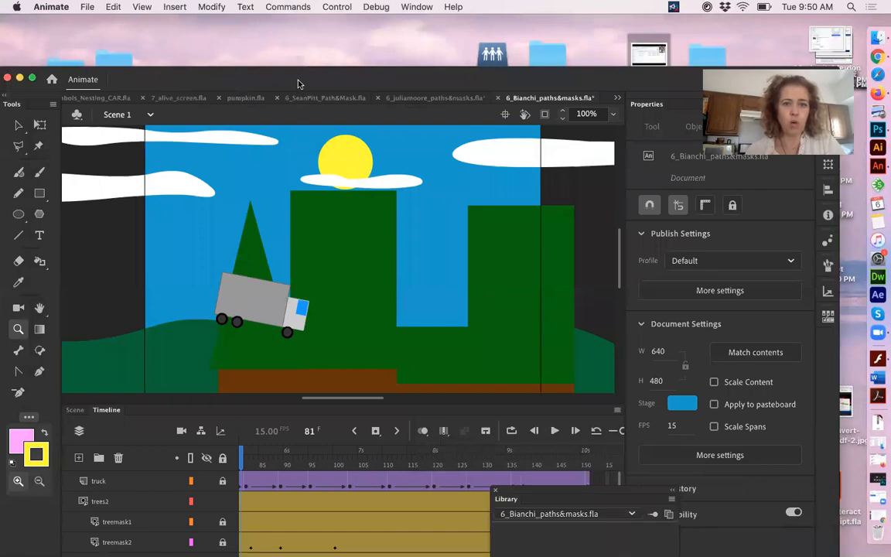
{"action": "left_click_drag", "start_coordinate": [289, 81], "coordinate": [296, 51]}
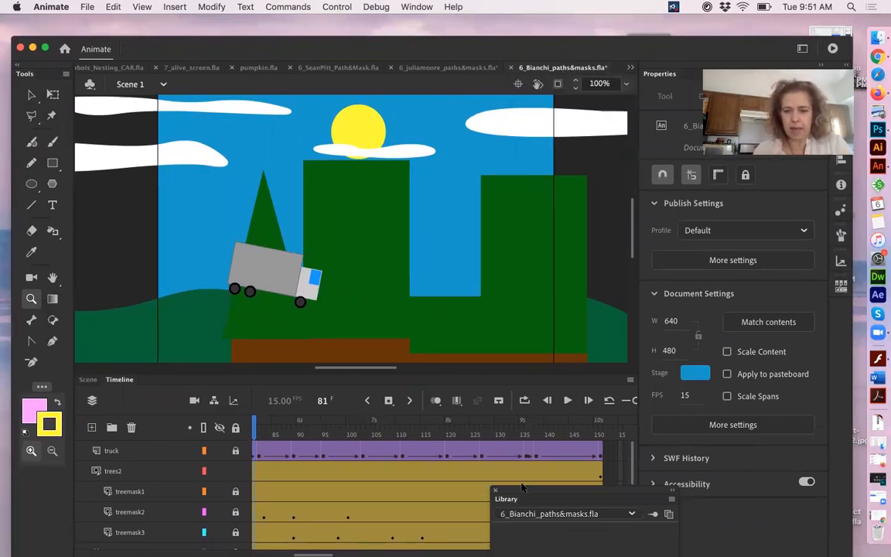
{"action": "left_click_drag", "start_coordinate": [522, 486], "coordinate": [711, 517]}
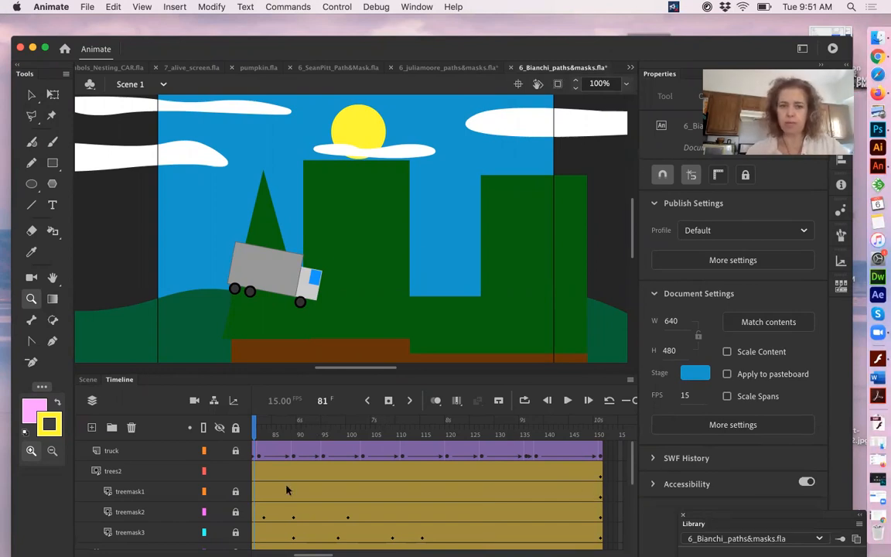
Step: Test the 6_Bianchi_paths&masks movie in the browser, close that page and look up the Test Movie options in Animate
{"action": "key", "text": "F12"}
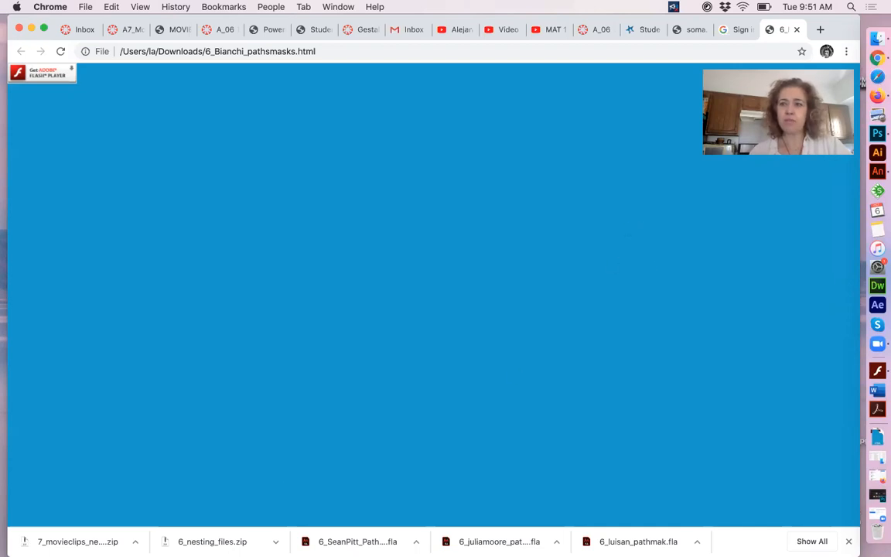
{"action": "left_click", "coordinate": [797, 30]}
{"action": "left_click", "coordinate": [30, 29]}
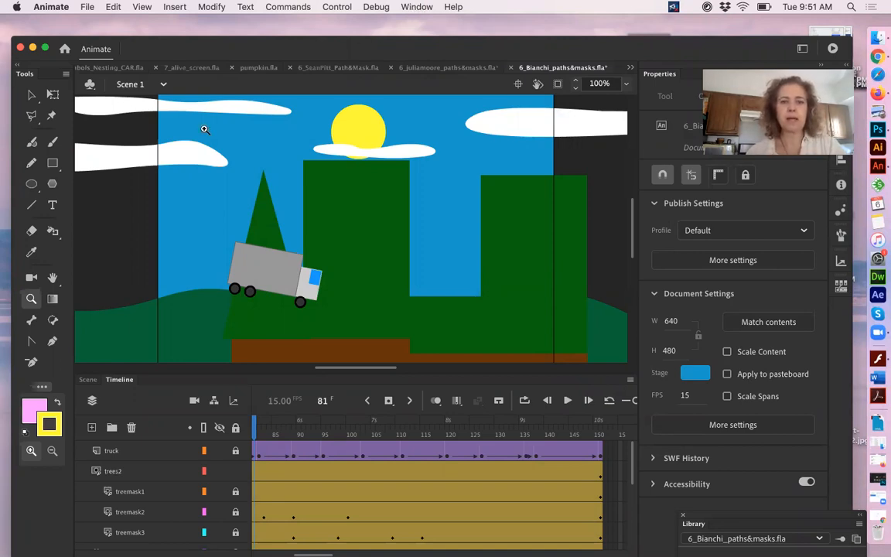
{"action": "left_click", "coordinate": [347, 7]}
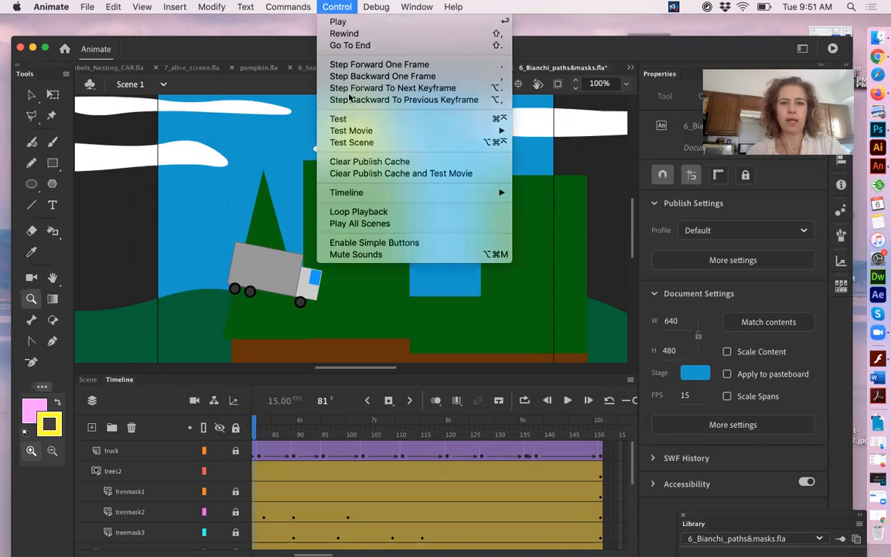
{"action": "mouse_move", "coordinate": [355, 135]}
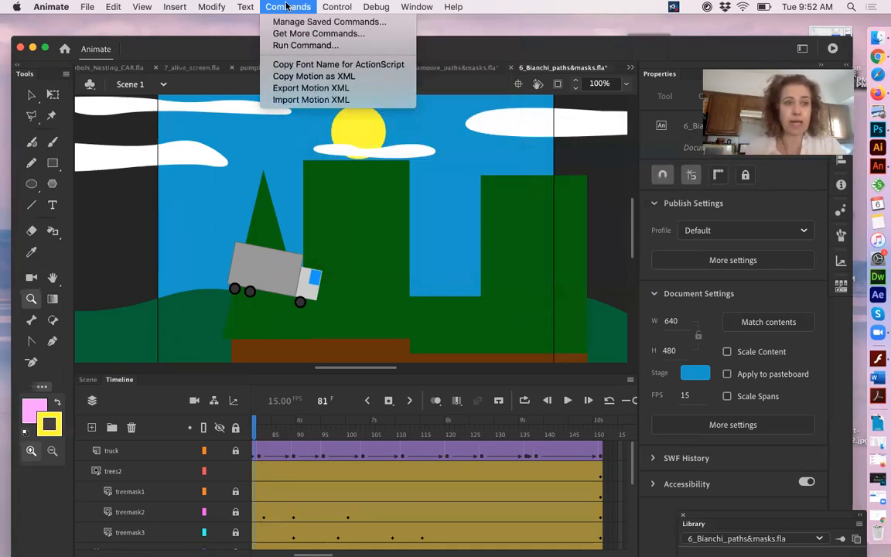
Step: Examine the platform types offered for a new document, such as ActionScript 3.0 and HTML5 Canvas, without creating one
{"action": "left_click", "coordinate": [87, 7]}
{"action": "left_click", "coordinate": [87, 7]}
{"action": "left_click", "coordinate": [91, 22]}
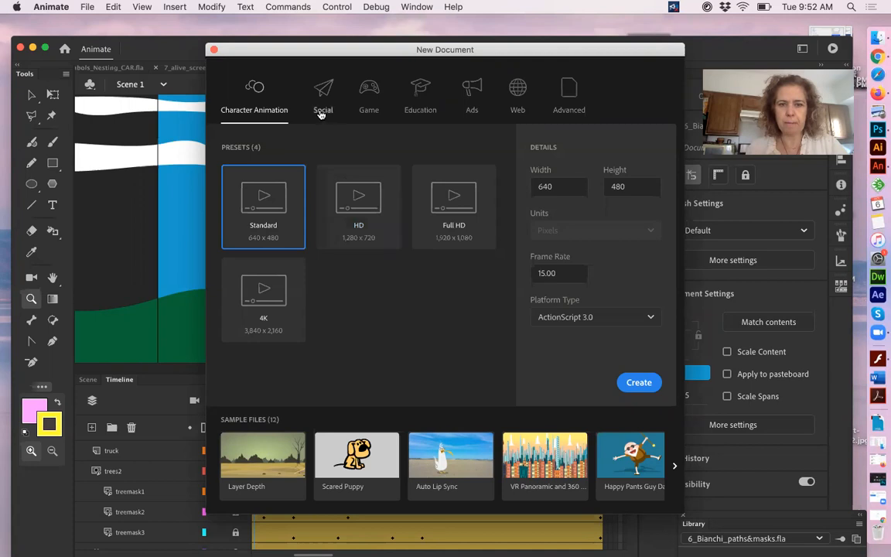
{"action": "left_click", "coordinate": [574, 318]}
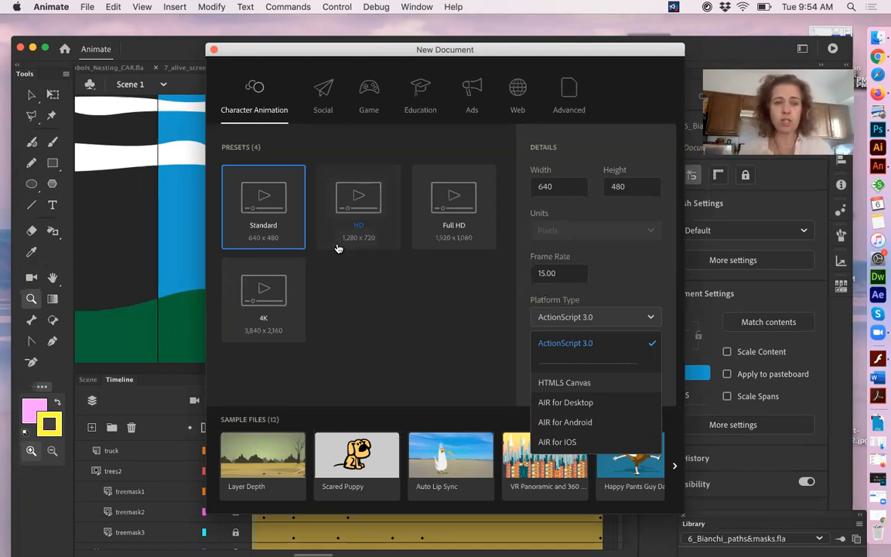
{"action": "left_click", "coordinate": [214, 51]}
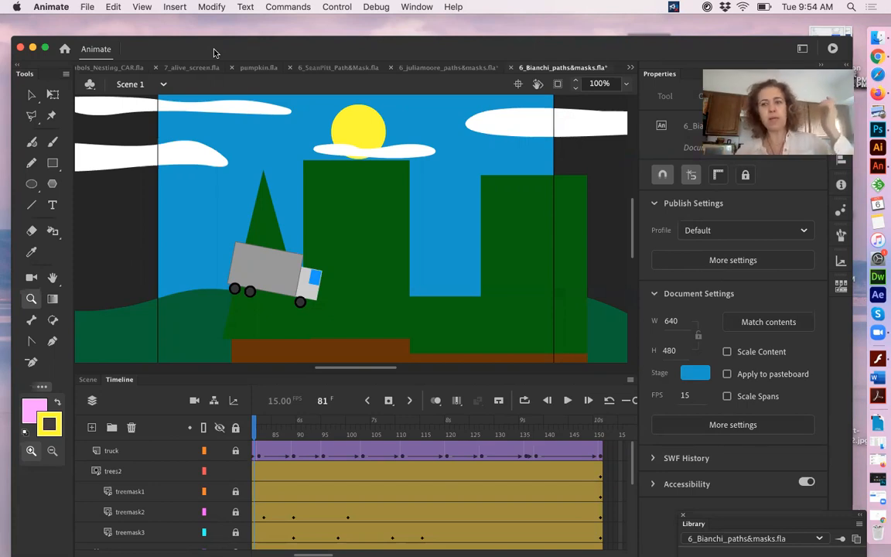
Step: Review the export options available for the open document without exporting anything
{"action": "left_click", "coordinate": [89, 7]}
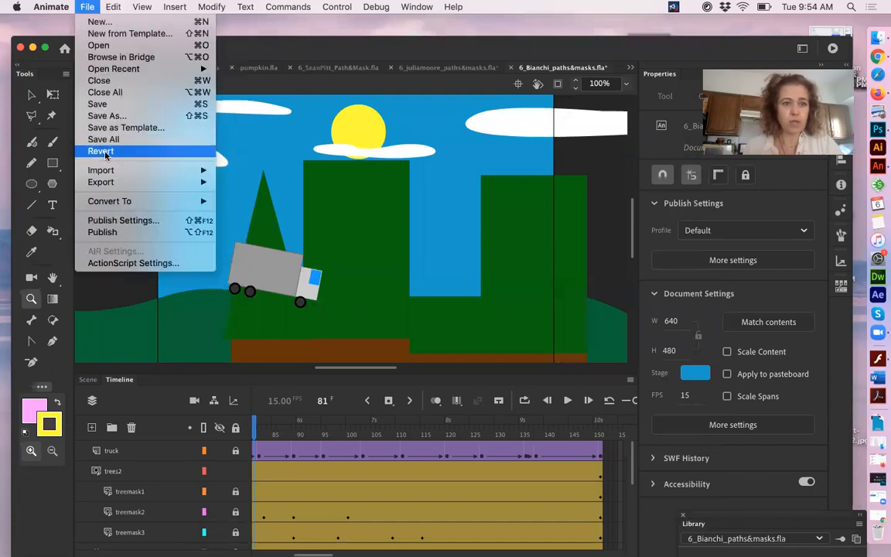
{"action": "mouse_move", "coordinate": [107, 183]}
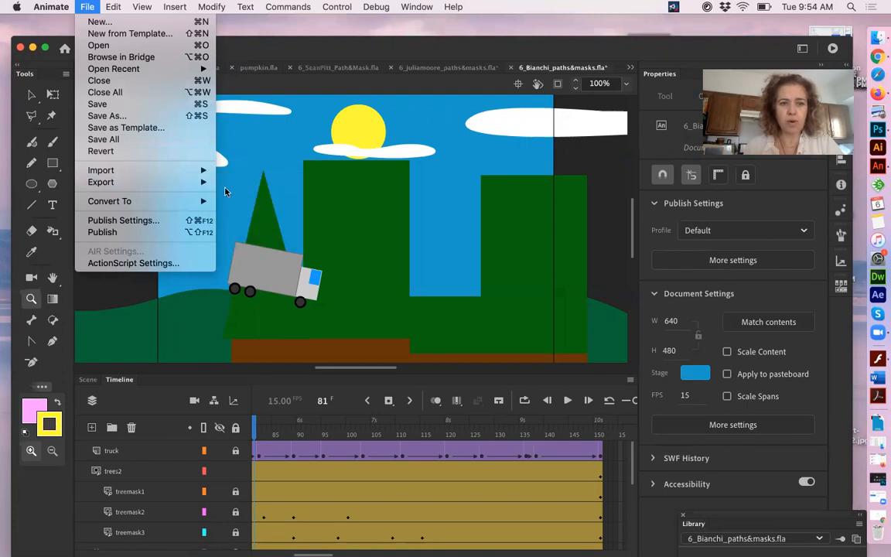
{"action": "mouse_move", "coordinate": [194, 183]}
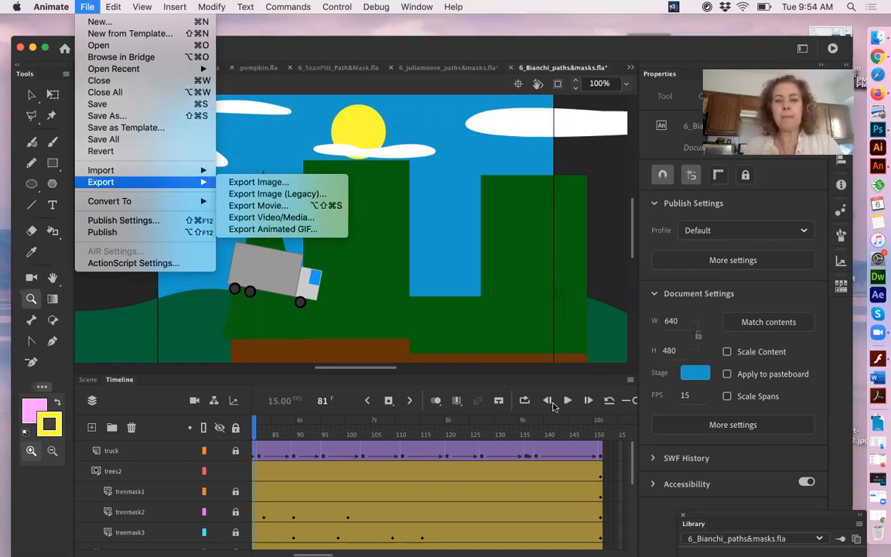
{"action": "left_click", "coordinate": [625, 417]}
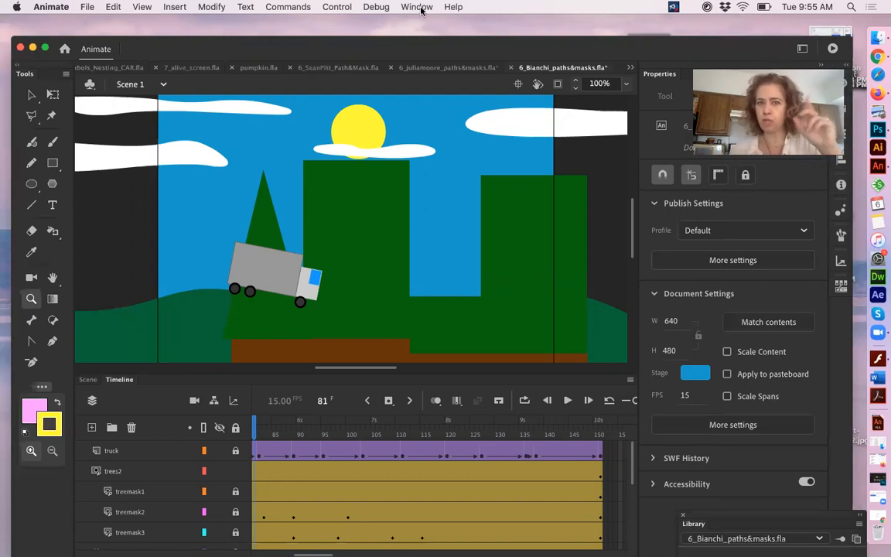
Step: Test the movie inside Animate, enlarge the SWF preview window to watch the truck animation, and close it
{"action": "left_click", "coordinate": [338, 6]}
{"action": "mouse_move", "coordinate": [390, 134]}
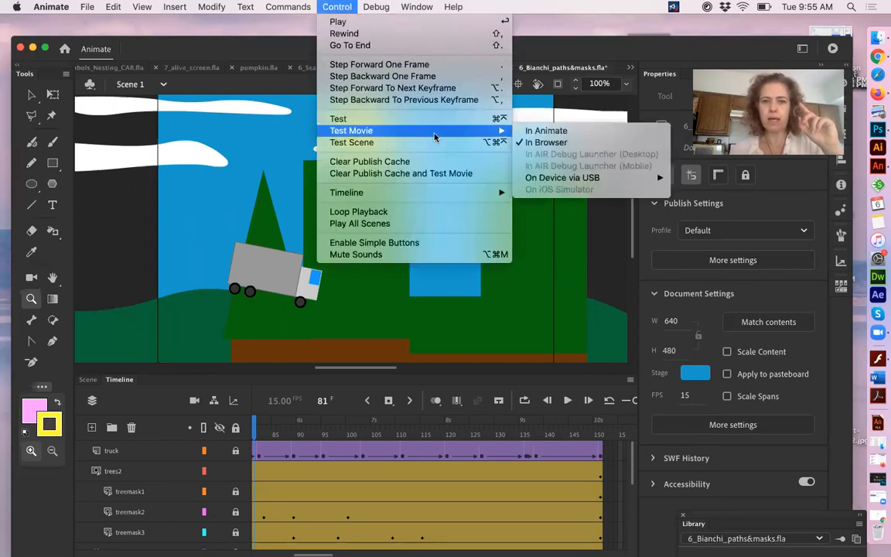
{"action": "left_click", "coordinate": [533, 132]}
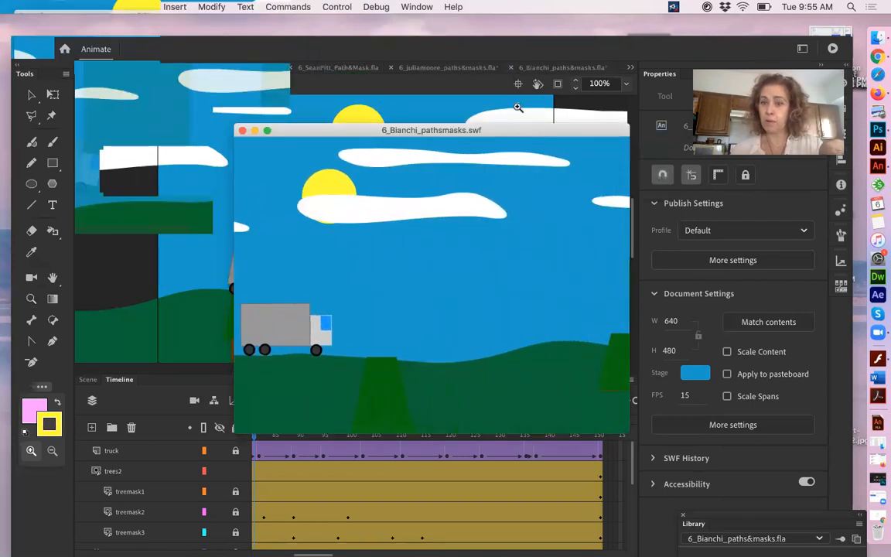
{"action": "left_click_drag", "start_coordinate": [536, 130], "coordinate": [513, 113]}
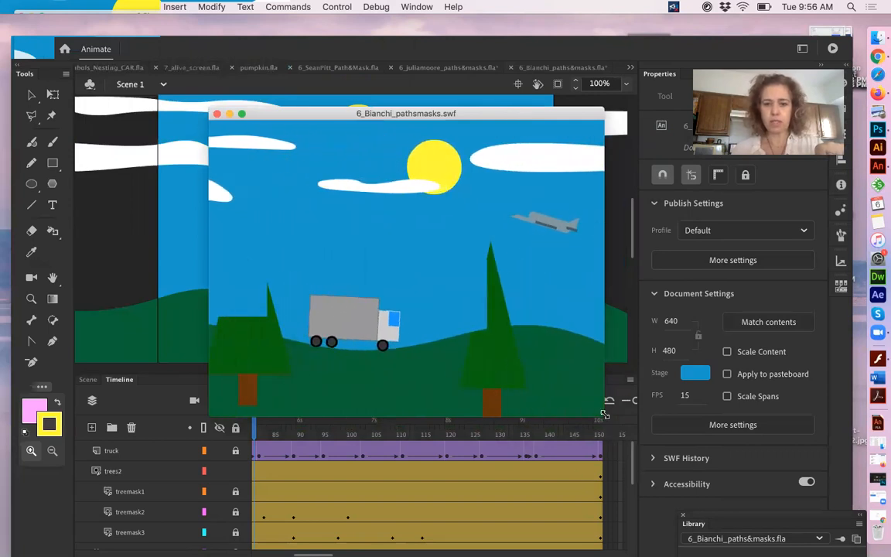
{"action": "left_click_drag", "start_coordinate": [602, 418], "coordinate": [662, 443]}
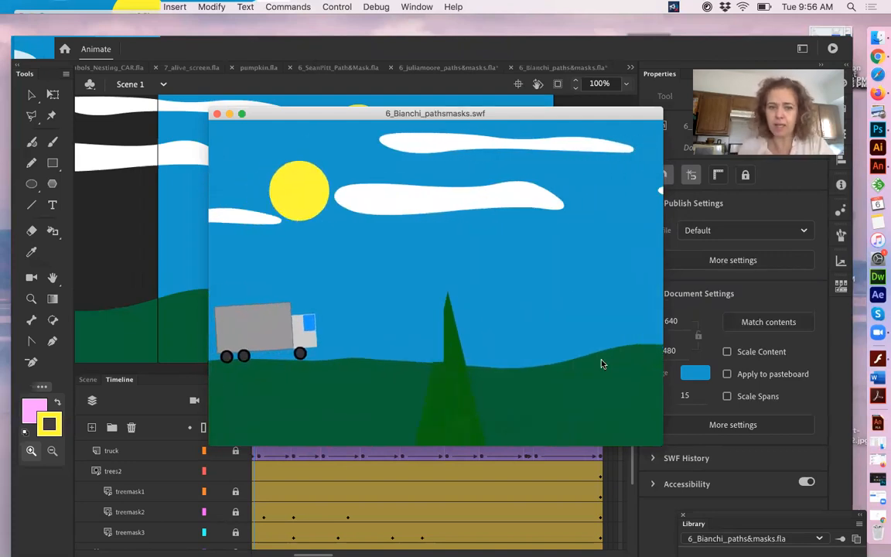
{"action": "left_click", "coordinate": [217, 114]}
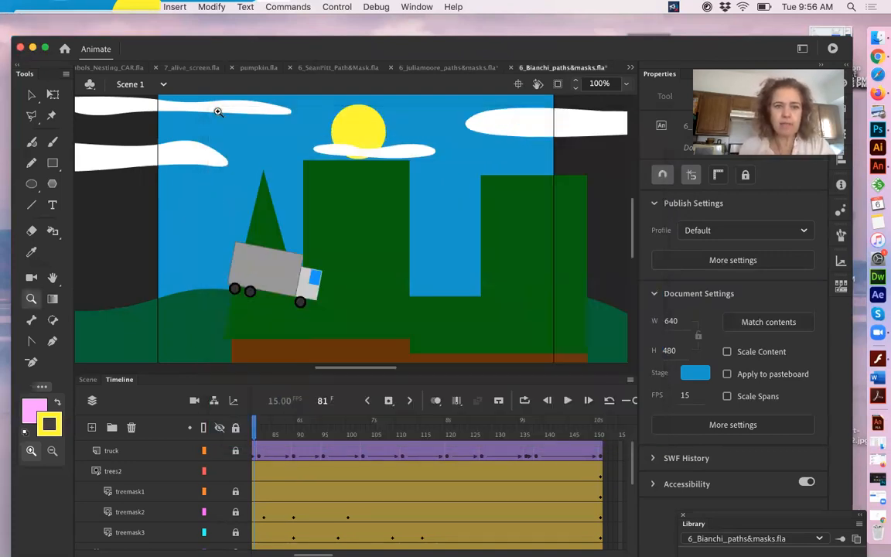
Step: At frame 92, toggle the trees2 layer's lock and display its masks as outlines to compare masked and unmasked trees
{"action": "left_click_drag", "start_coordinate": [272, 433], "coordinate": [308, 433]}
{"action": "left_click", "coordinate": [236, 472]}
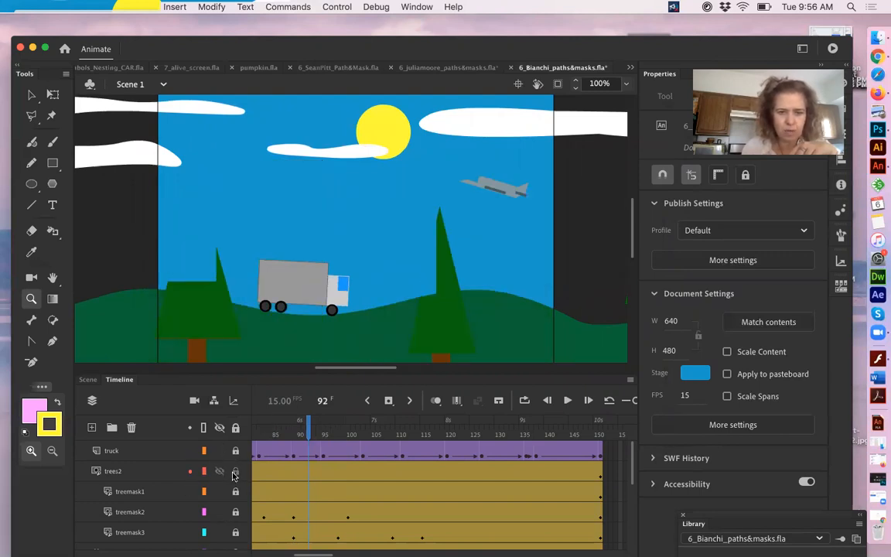
{"action": "left_click", "coordinate": [235, 472]}
{"action": "left_click", "coordinate": [235, 472]}
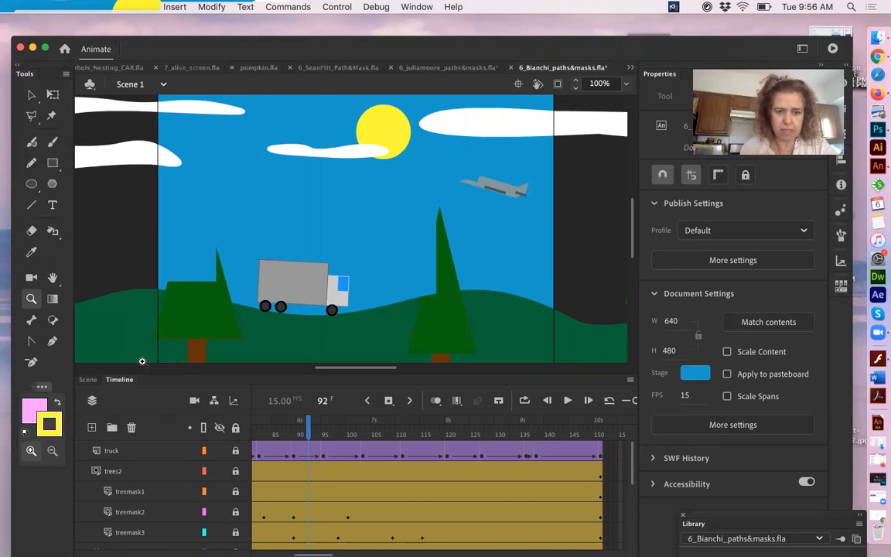
{"action": "left_click", "coordinate": [236, 472]}
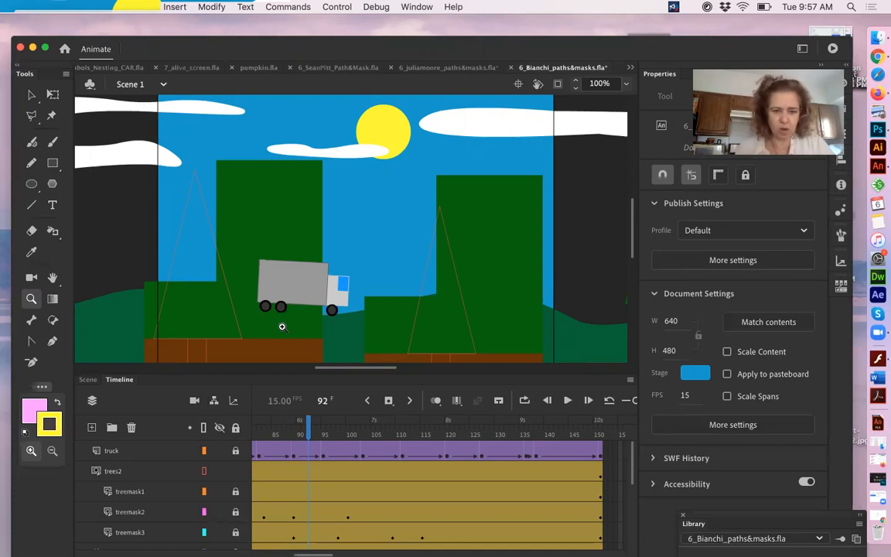
{"action": "left_click", "coordinate": [235, 471]}
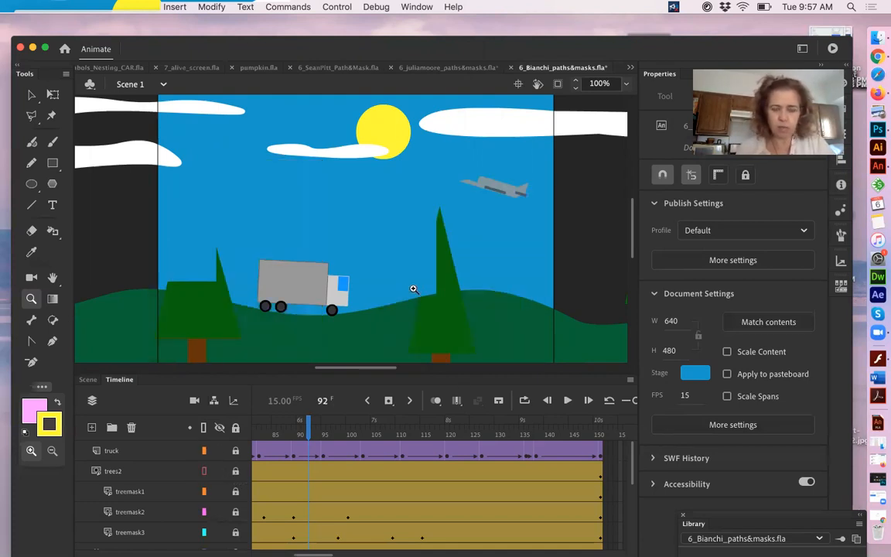
Step: Scrub the timeline on to frame 151 to examine the guided plane layer's motion and the scene's ending
{"action": "left_click_drag", "start_coordinate": [358, 433], "coordinate": [377, 435]}
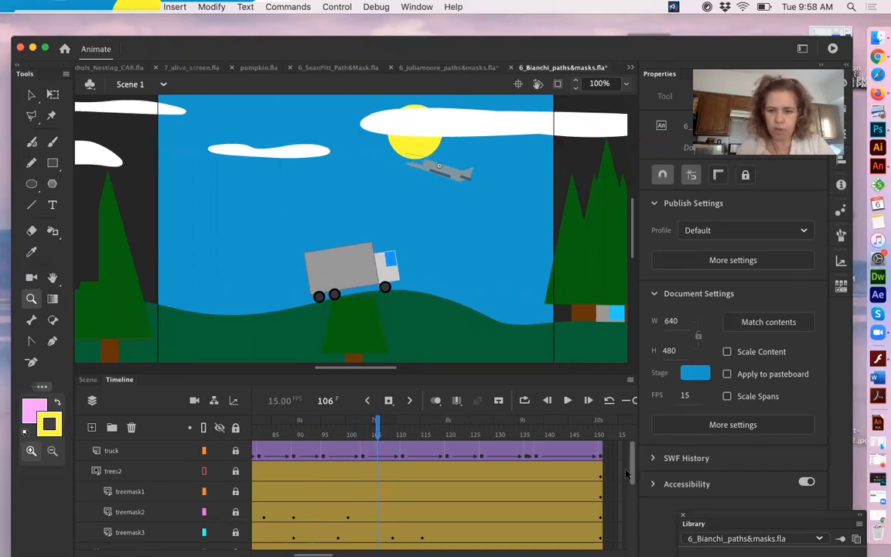
{"action": "left_click_drag", "start_coordinate": [631, 463], "coordinate": [633, 507]}
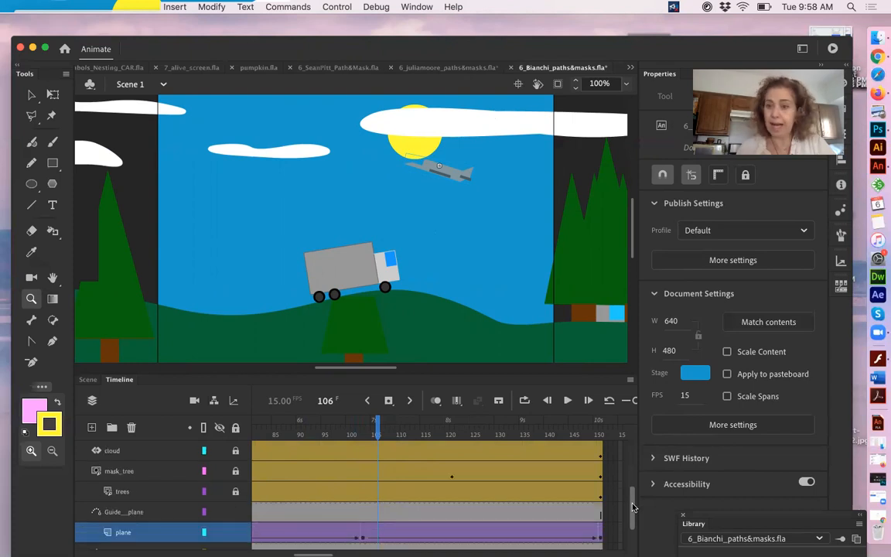
{"action": "left_click", "coordinate": [394, 435]}
{"action": "left_click_drag", "start_coordinate": [395, 435], "coordinate": [603, 443]}
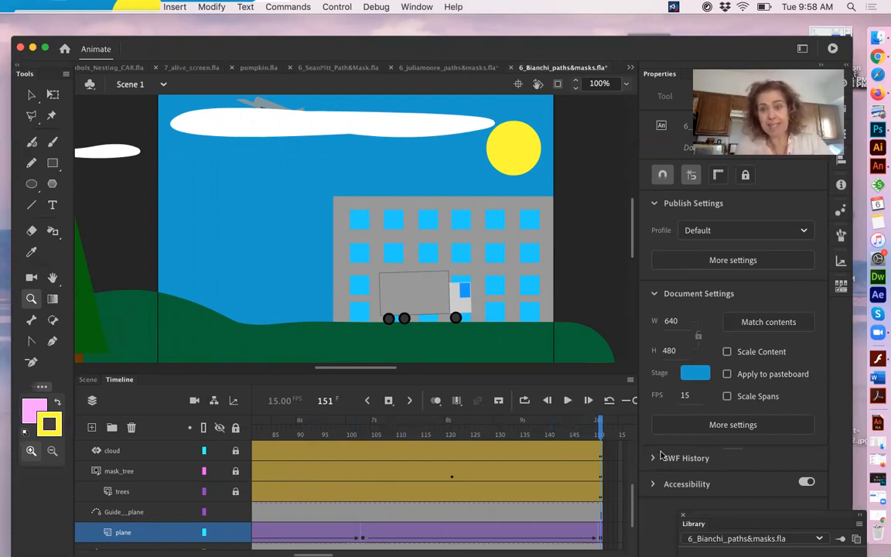
Step: At frame 151, examine the hills, trees and clouds that extend beyond the stage, viewing the scene at 50%
{"action": "left_click_drag", "start_coordinate": [383, 369], "coordinate": [77, 362]}
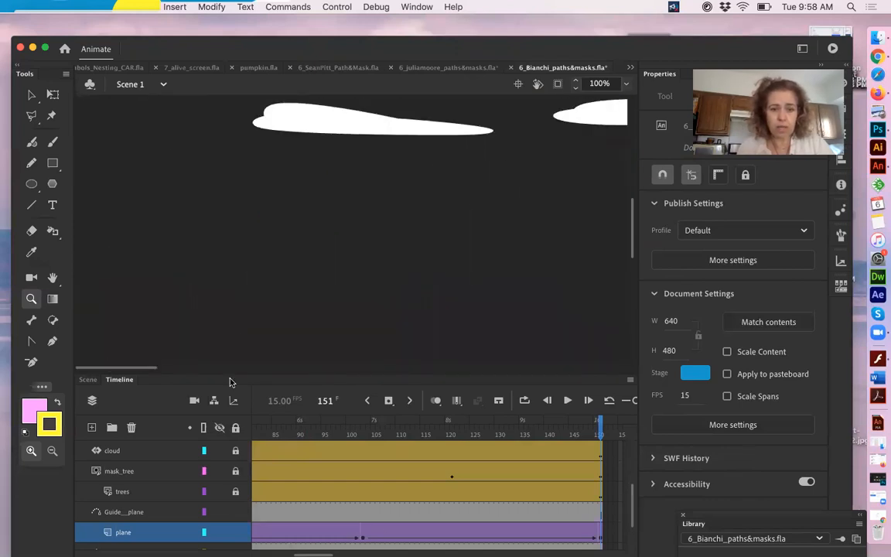
{"action": "left_click_drag", "start_coordinate": [143, 367], "coordinate": [304, 373]}
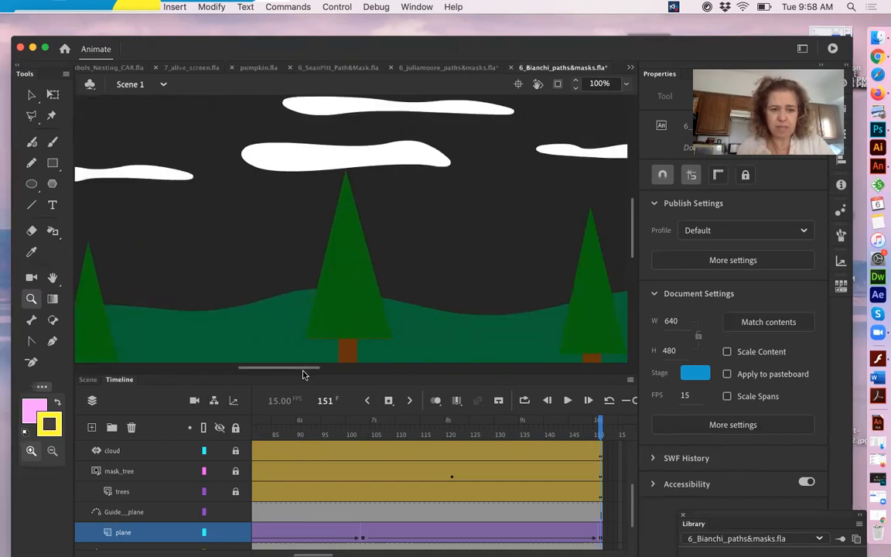
{"action": "left_click", "coordinate": [32, 298]}
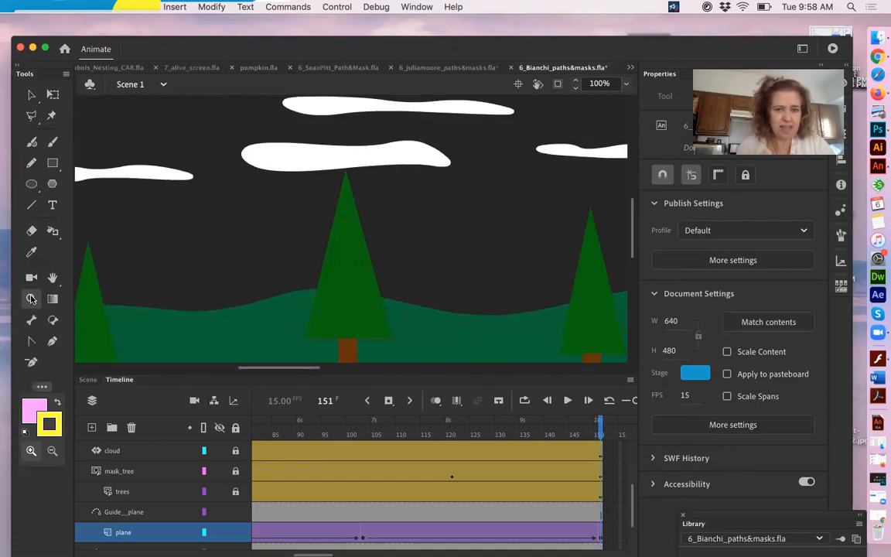
{"action": "left_click", "coordinate": [327, 317], "text": "alt"}
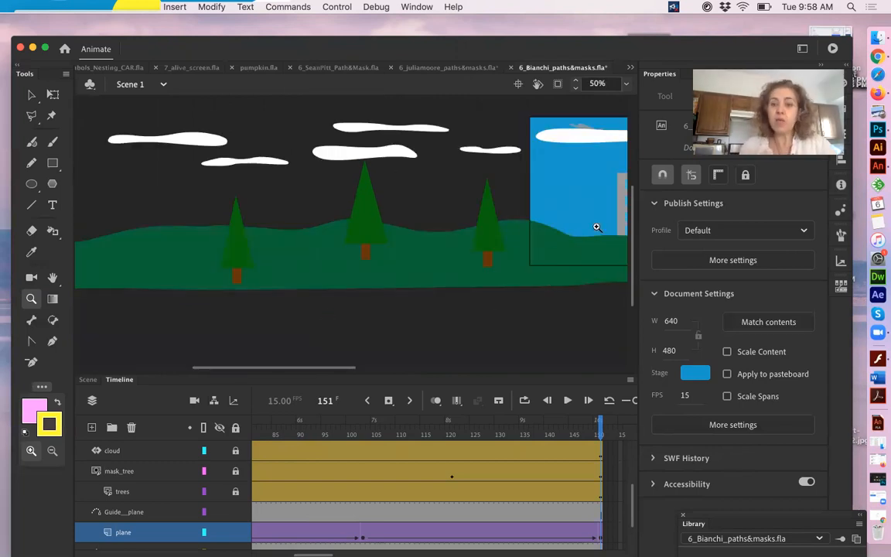
{"action": "left_click_drag", "start_coordinate": [345, 367], "coordinate": [289, 348]}
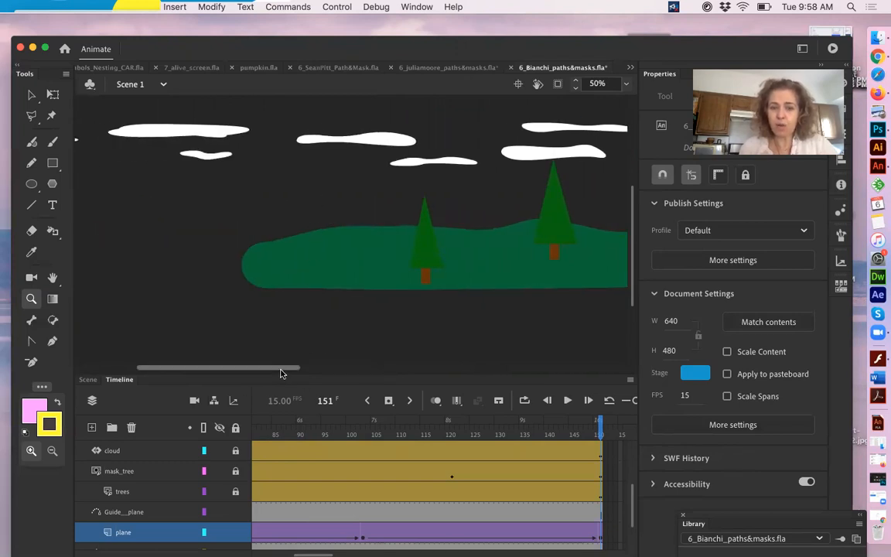
{"action": "left_click_drag", "start_coordinate": [271, 368], "coordinate": [371, 377]}
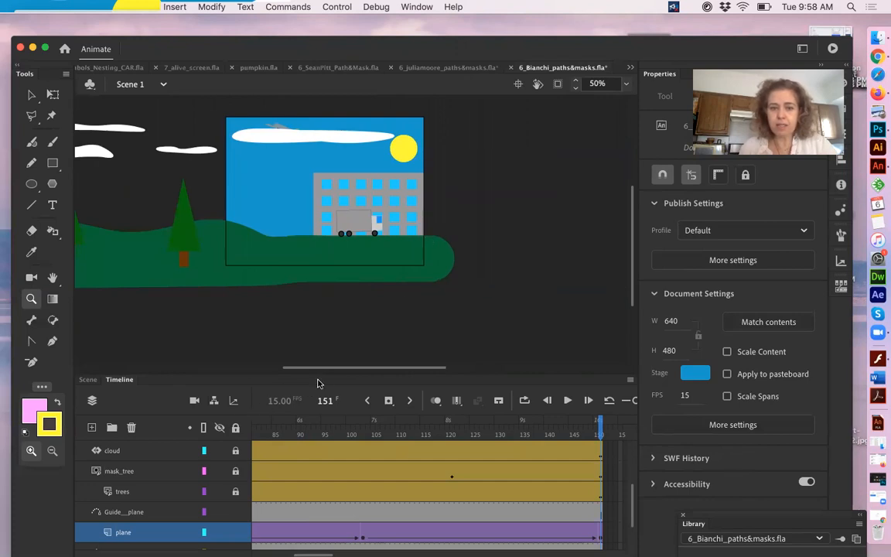
{"action": "left_click_drag", "start_coordinate": [326, 372], "coordinate": [213, 370]}
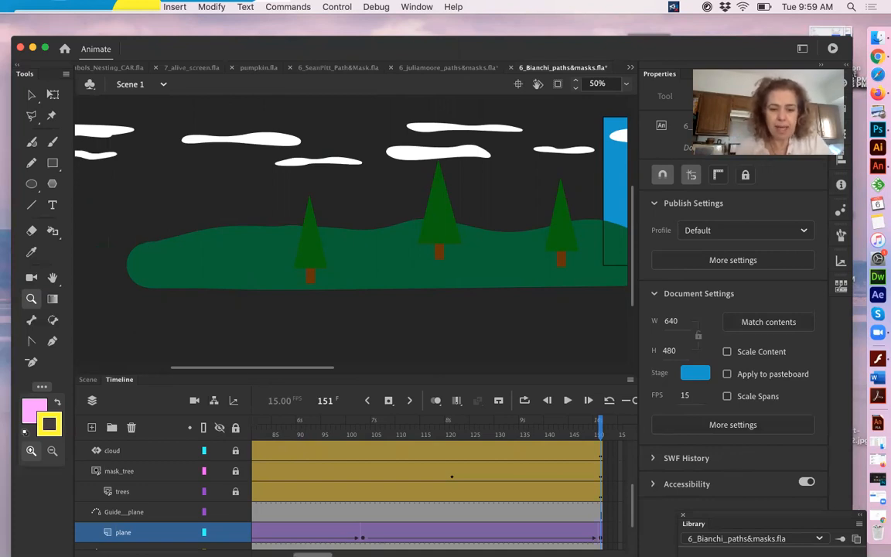
Step: Return to frame 1 and examine the opening scene at 100% in relation to the stage boundary
{"action": "left_click_drag", "start_coordinate": [313, 555], "coordinate": [251, 554]}
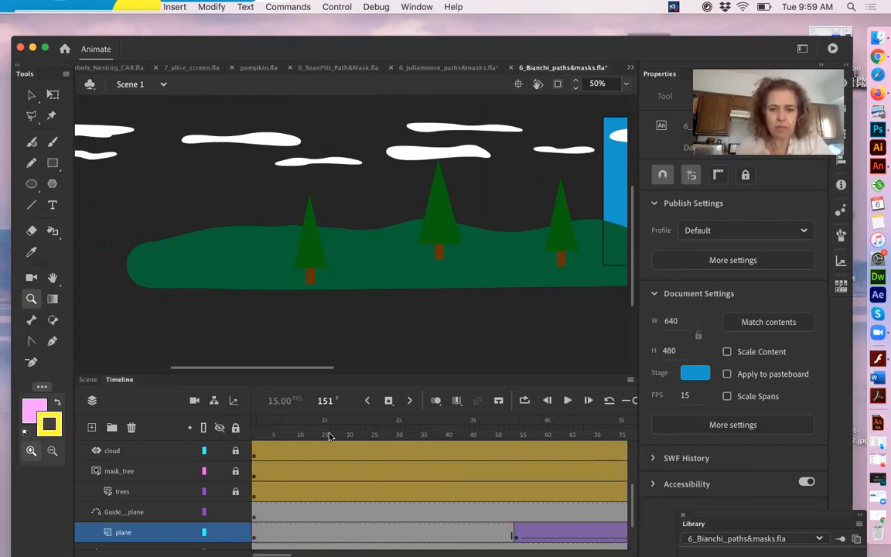
{"action": "left_click", "coordinate": [279, 429]}
{"action": "left_click_drag", "start_coordinate": [512, 339], "coordinate": [204, 328]}
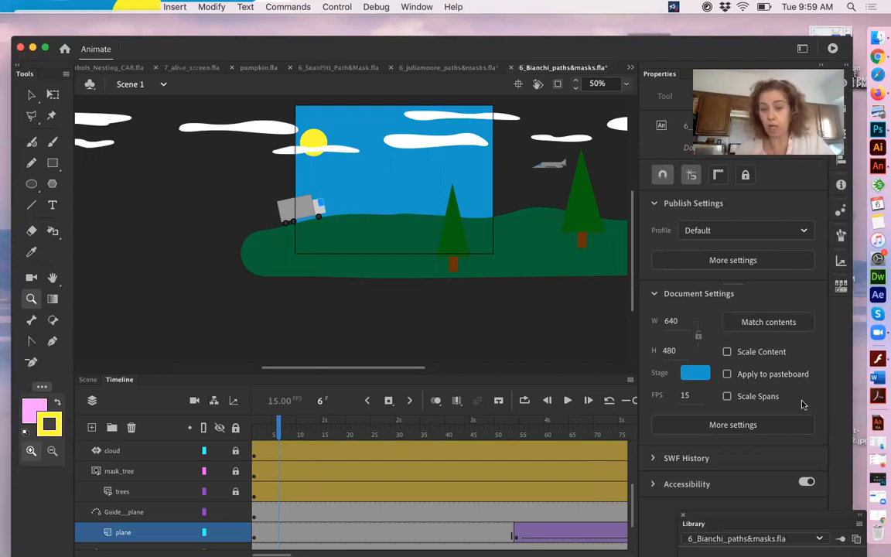
{"action": "left_click", "coordinate": [253, 435]}
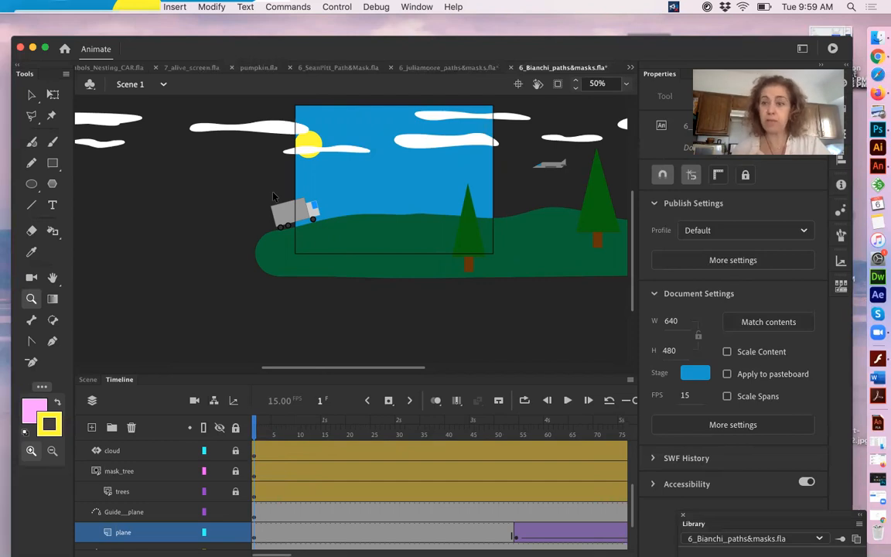
{"action": "double_click", "coordinate": [30, 300]}
{"action": "left_click_drag", "start_coordinate": [451, 373], "coordinate": [457, 463]}
{"action": "left_click_drag", "start_coordinate": [404, 287], "coordinate": [401, 305]}
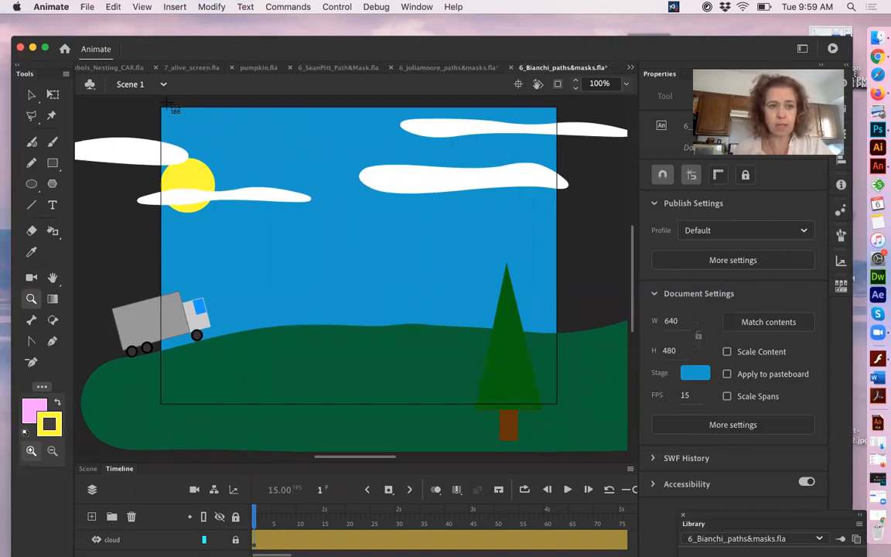
{"action": "left_click_drag", "start_coordinate": [160, 107], "coordinate": [556, 404]}
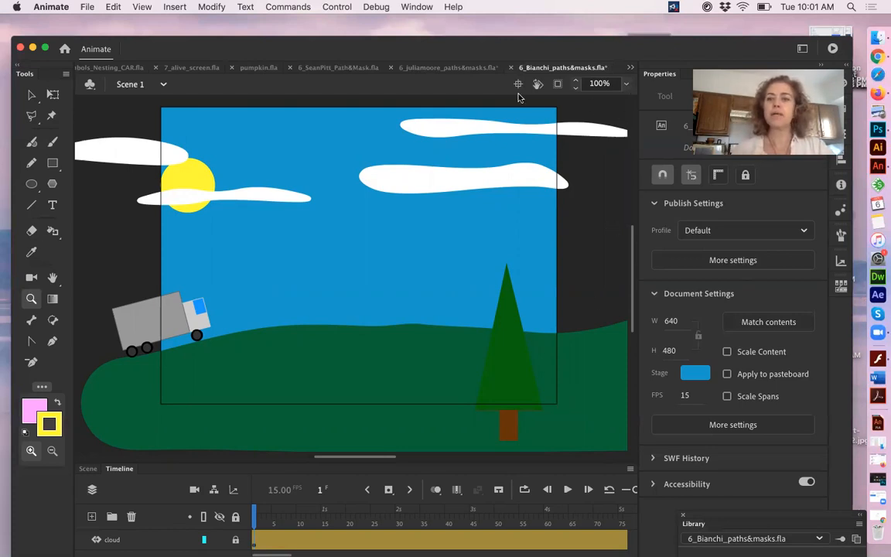
Step: Close the truck animation without saving its changes and bring up the 7_different_symbols_behavior.fla document
{"action": "left_click", "coordinate": [510, 68]}
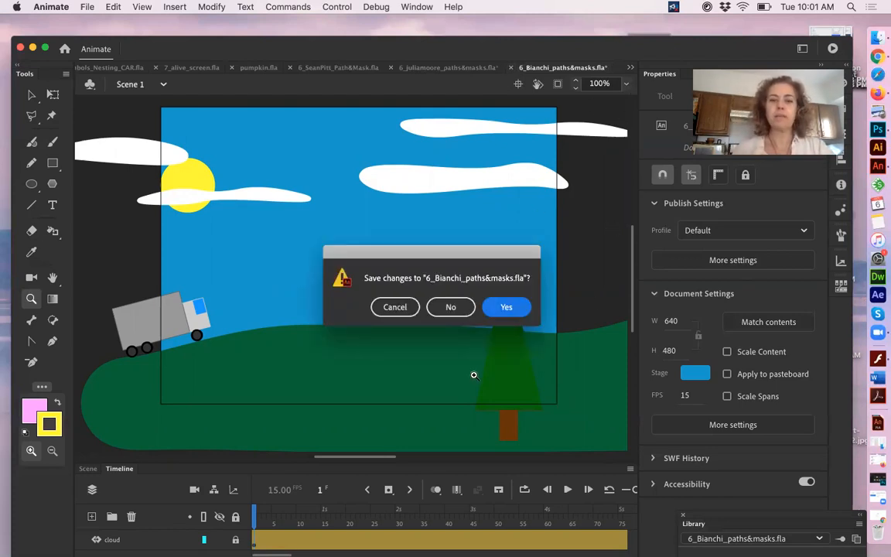
{"action": "left_click", "coordinate": [451, 309]}
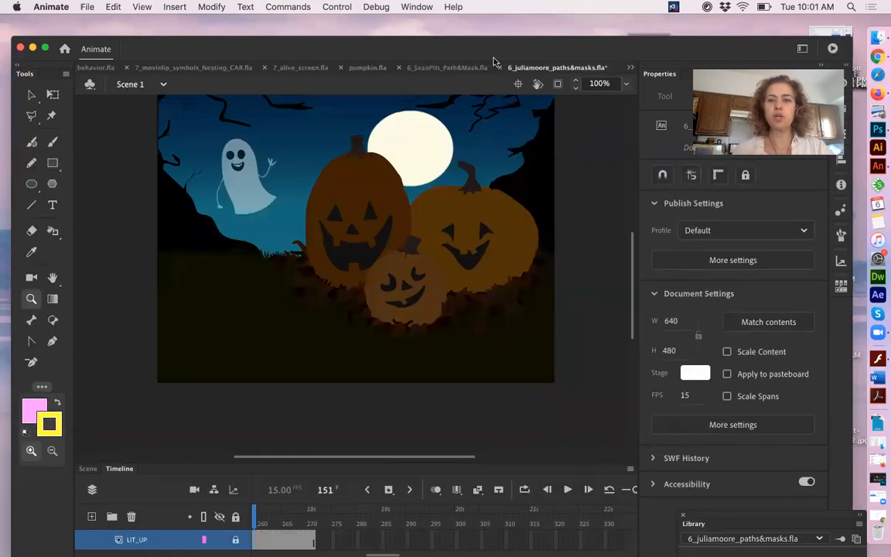
{"action": "left_click", "coordinate": [440, 70]}
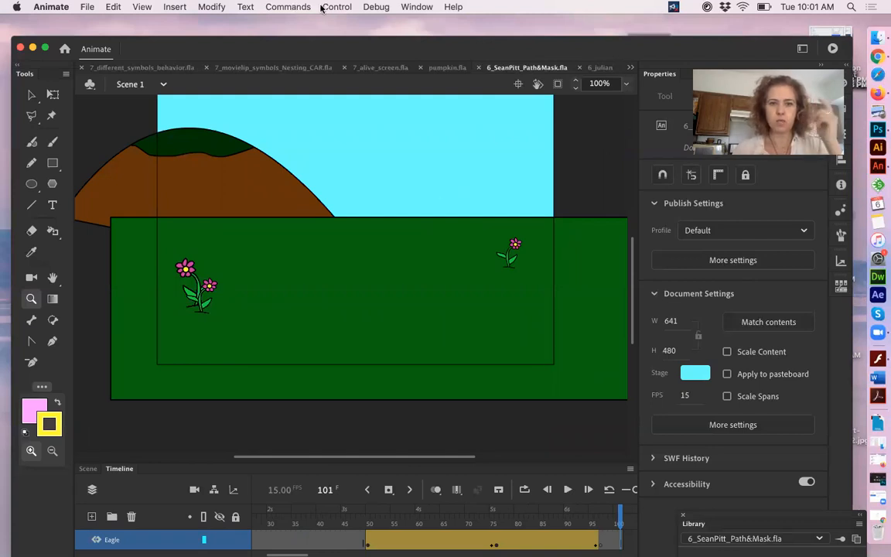
{"action": "left_click", "coordinate": [381, 68]}
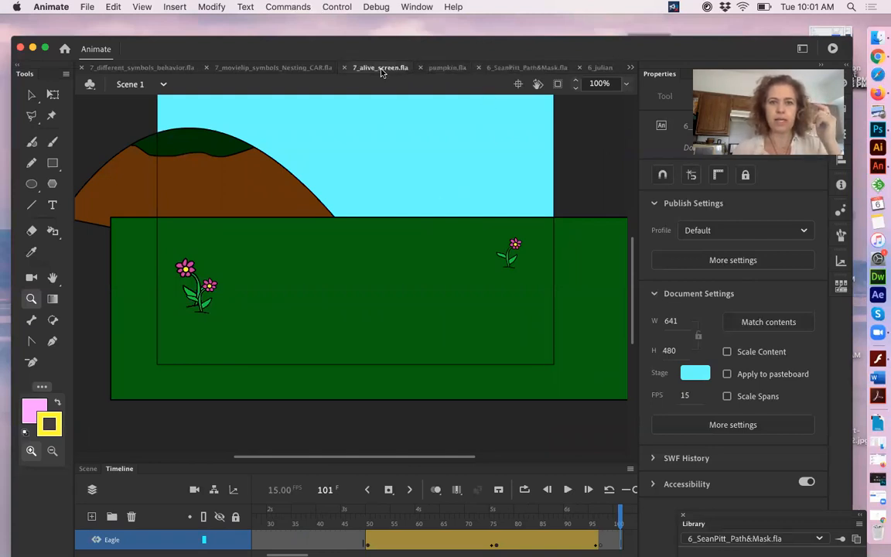
{"action": "left_click", "coordinate": [146, 68]}
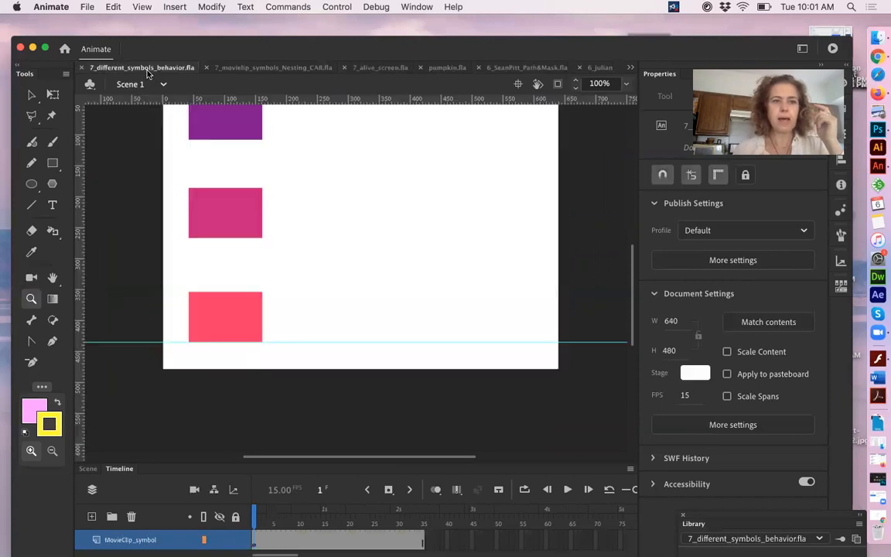
Step: Enlarge the timeline area to show the MovieClip_symbol, Graphic_symbol and Classic_tween layers together
{"action": "scroll", "coordinate": [447, 346], "scroll_direction": "up", "scroll_amount": 3}
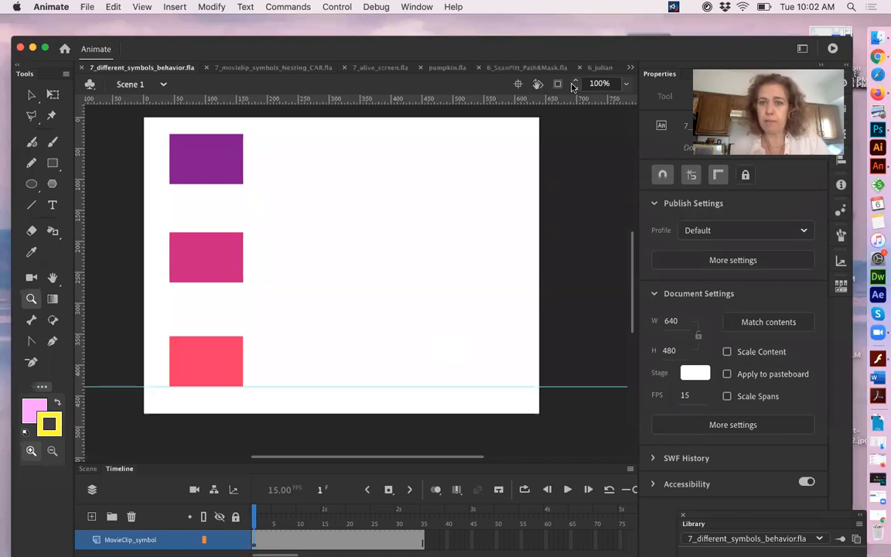
{"action": "left_click_drag", "start_coordinate": [758, 51], "coordinate": [756, 37]}
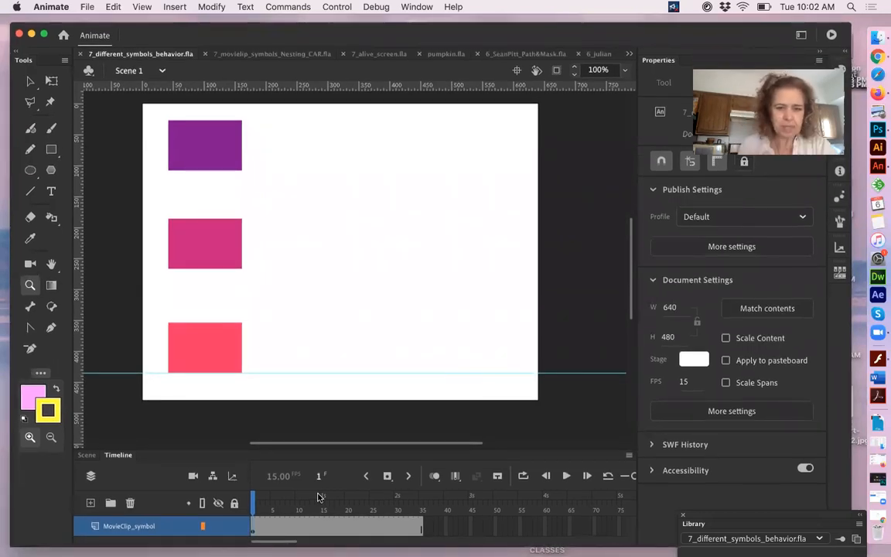
{"action": "left_click_drag", "start_coordinate": [346, 447], "coordinate": [349, 394]}
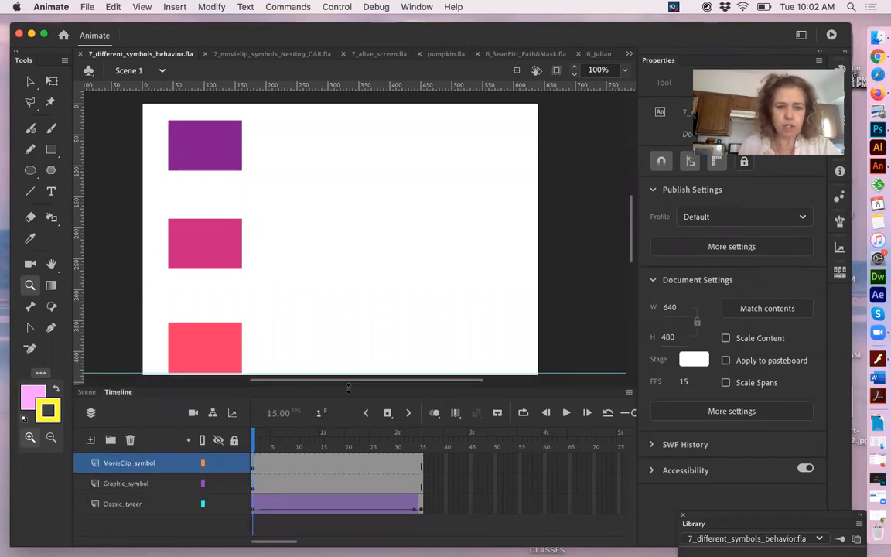
{"action": "key", "text": "space"}
{"action": "left_click_drag", "start_coordinate": [389, 332], "coordinate": [387, 304]}
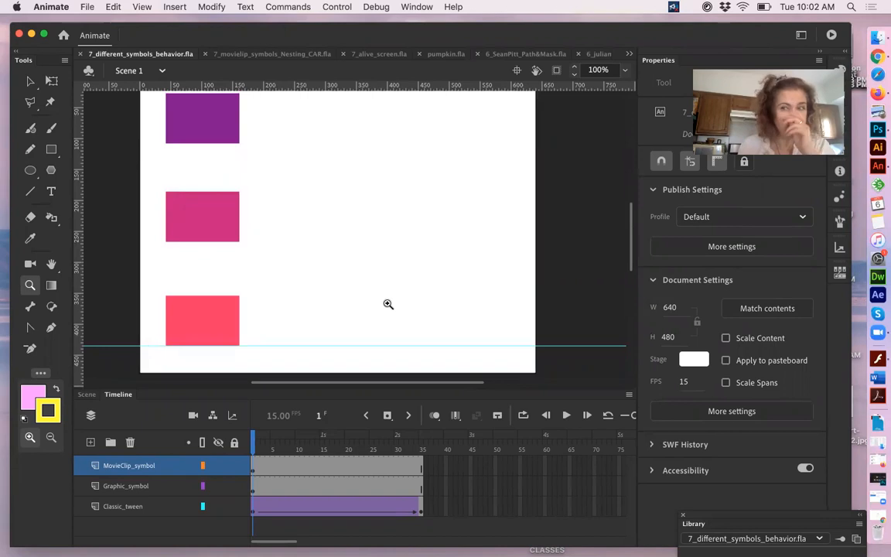
Step: Lock and hide the MovieClip_symbol and Graphic_symbol layers, leaving only the Classic_tween layer showing
{"action": "left_click", "coordinate": [235, 487]}
{"action": "left_click", "coordinate": [234, 465]}
{"action": "left_click", "coordinate": [218, 465]}
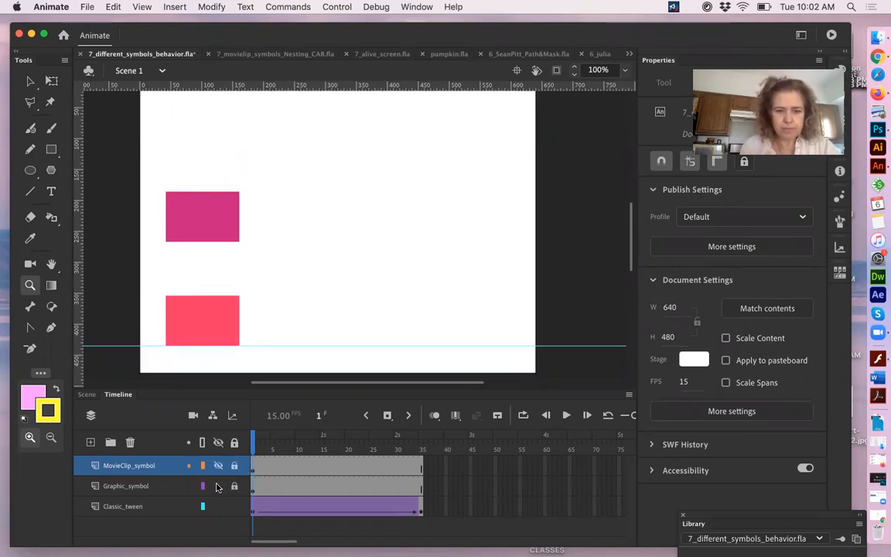
{"action": "left_click", "coordinate": [218, 487]}
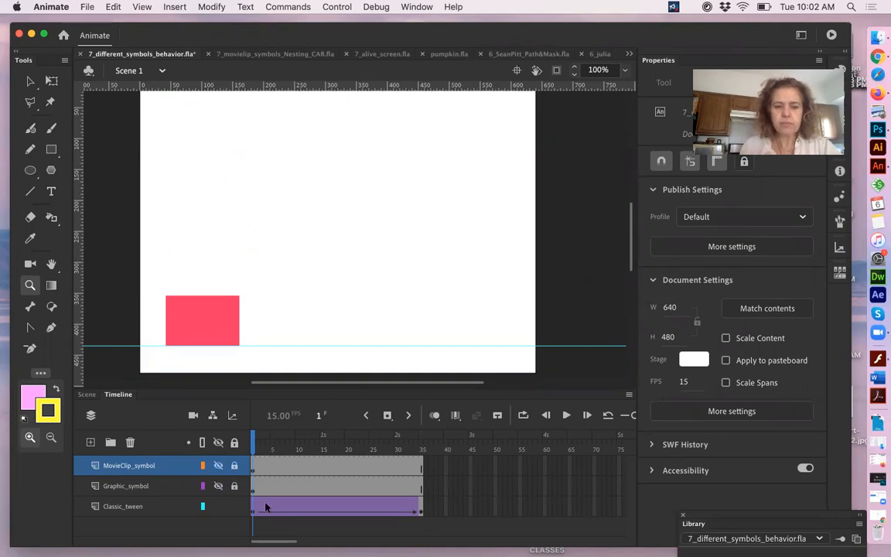
Step: Select the red rectangle on the Classic_tween layer and examine its instance properties and its source symbol in the library
{"action": "key", "text": "v"}
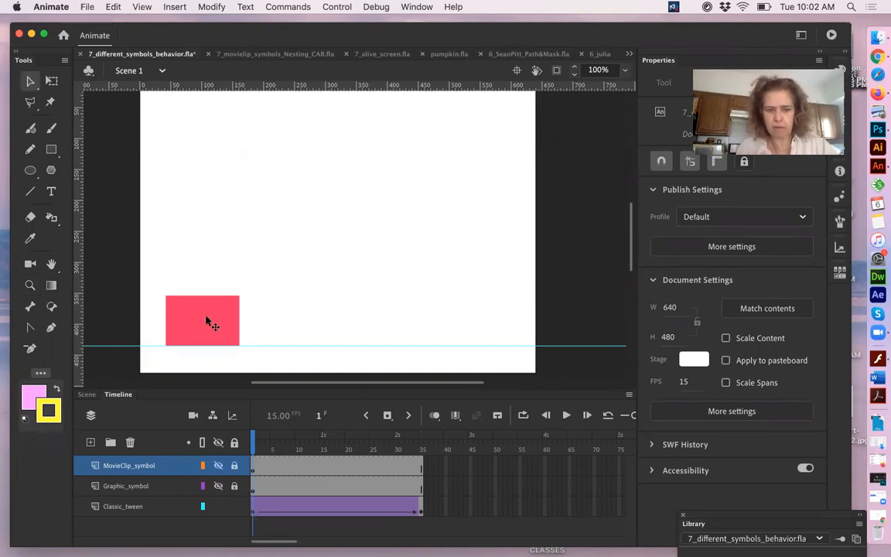
{"action": "left_click", "coordinate": [218, 317]}
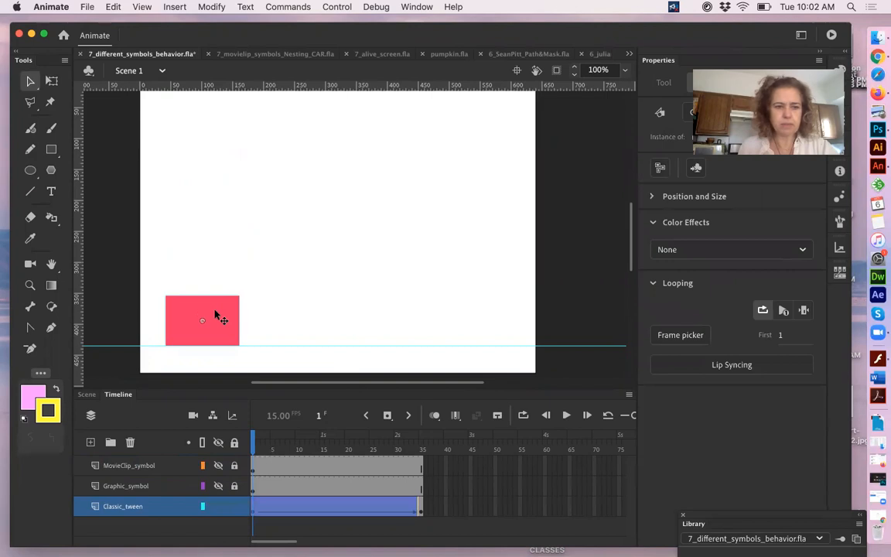
{"action": "scroll", "coordinate": [383, 292], "scroll_direction": "down", "scroll_amount": 2}
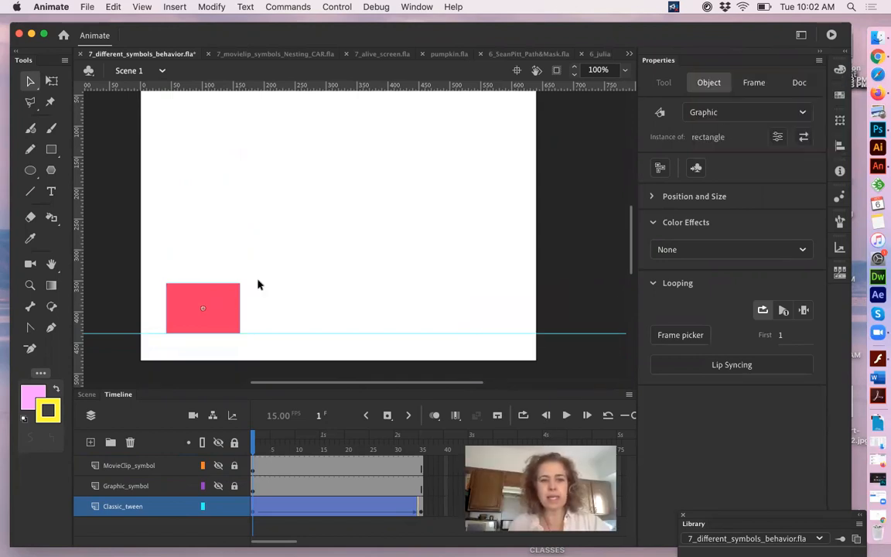
{"action": "left_click", "coordinate": [321, 256]}
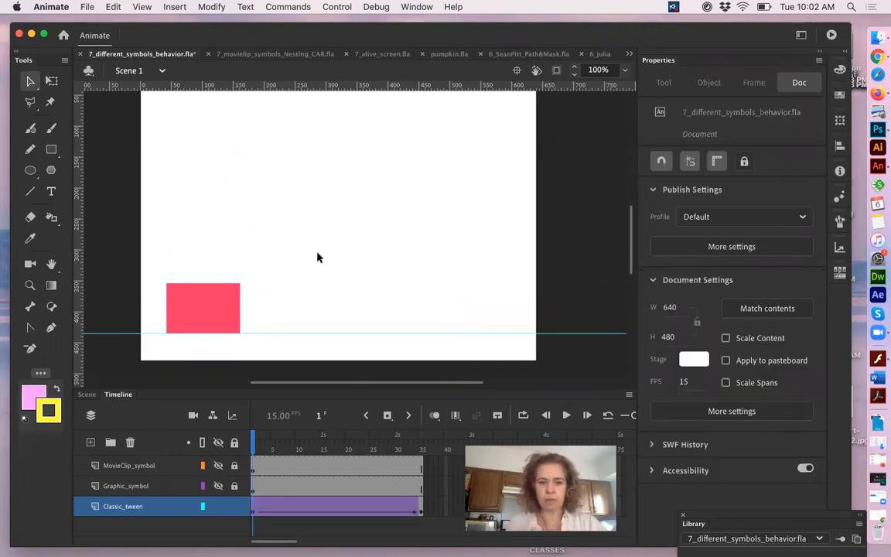
{"action": "left_click", "coordinate": [230, 306]}
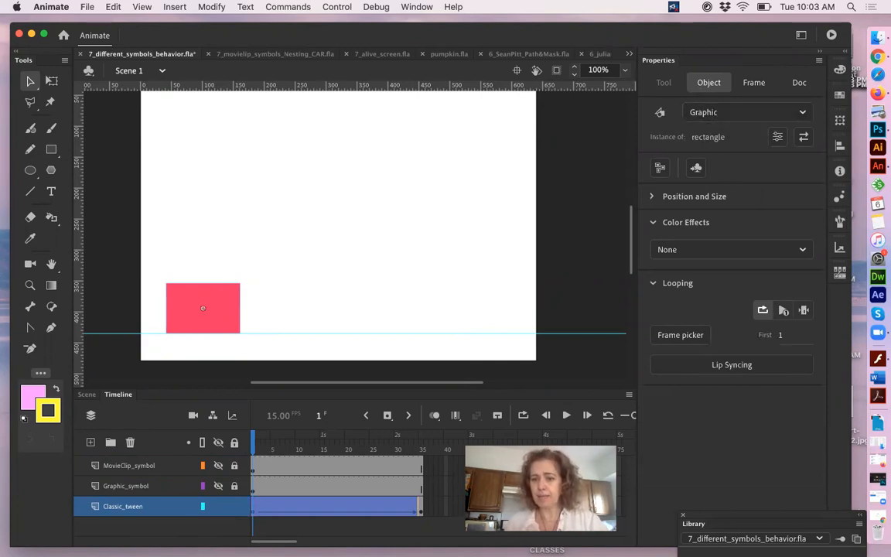
{"action": "left_click_drag", "start_coordinate": [743, 516], "coordinate": [728, 256]}
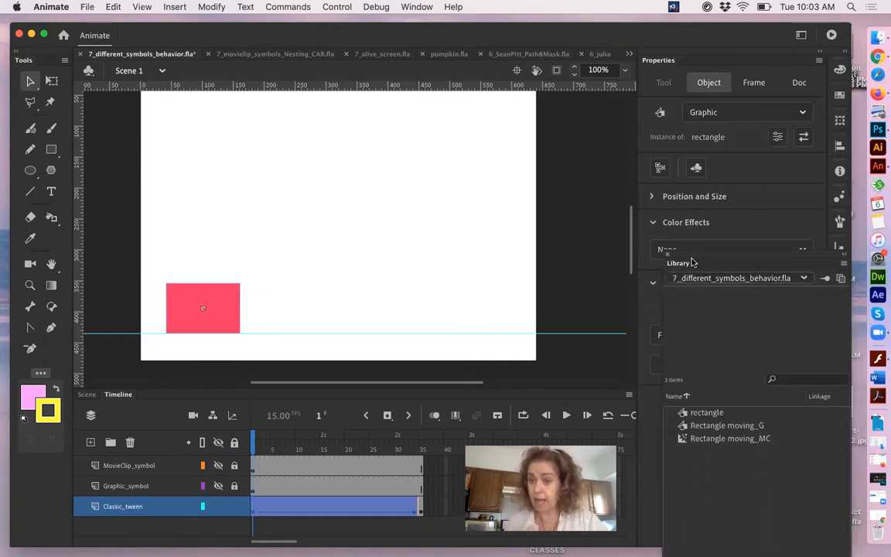
{"action": "left_click", "coordinate": [703, 414]}
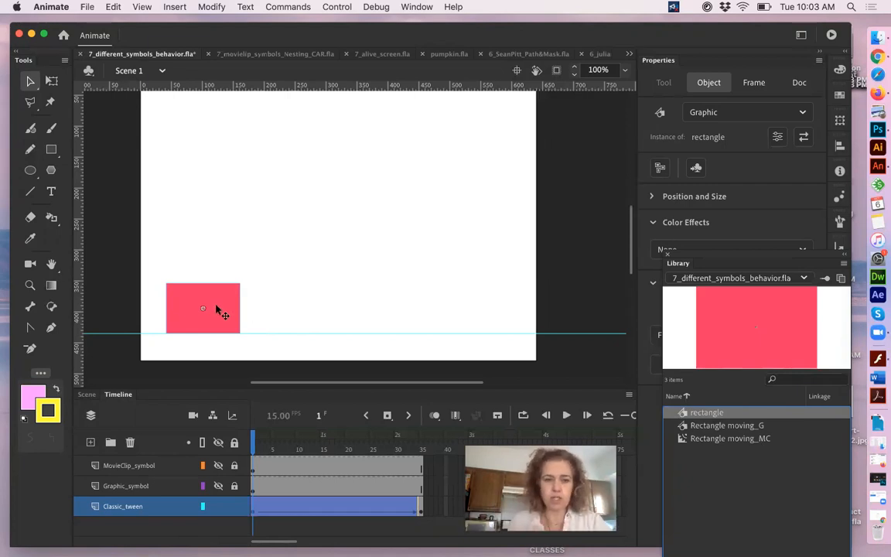
Step: Inside the rectangle symbol, rename Layer_1 to "rectangle", return to Scene 1 and reselect the red rectangle instance
{"action": "double_click", "coordinate": [219, 309]}
{"action": "left_click", "coordinate": [253, 302]}
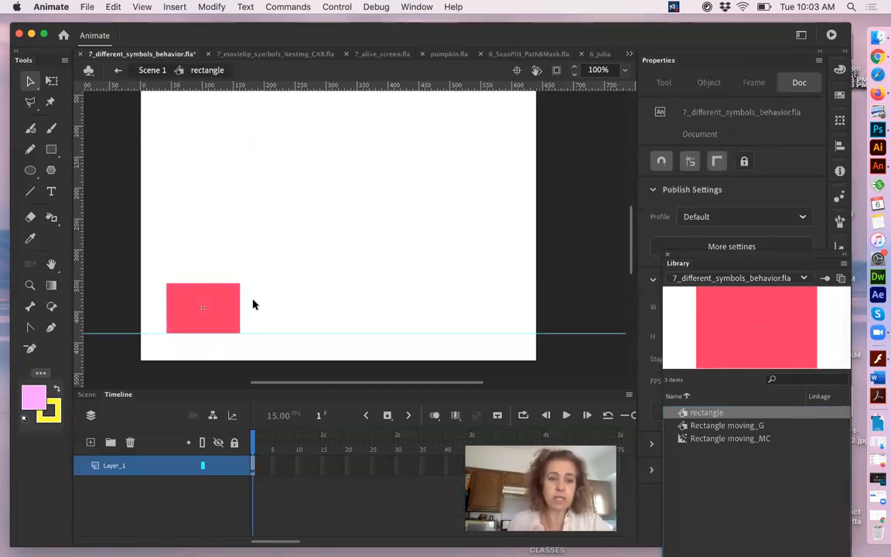
{"action": "left_click", "coordinate": [231, 317]}
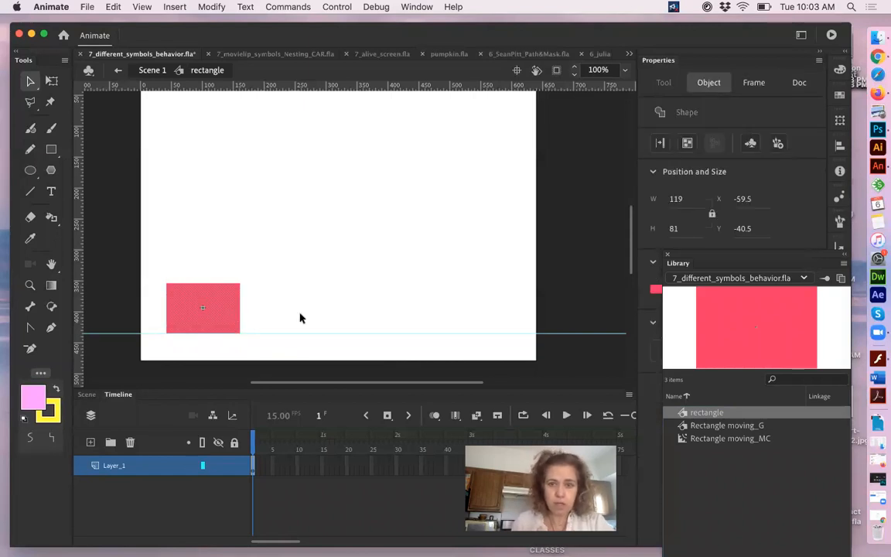
{"action": "double_click", "coordinate": [115, 465]}
{"action": "type", "text": "rectangle"}
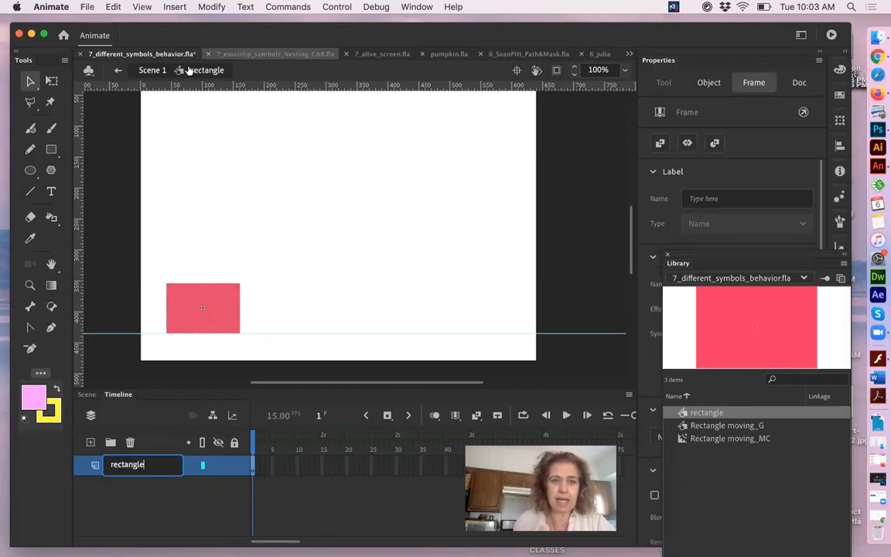
{"action": "left_click", "coordinate": [150, 70]}
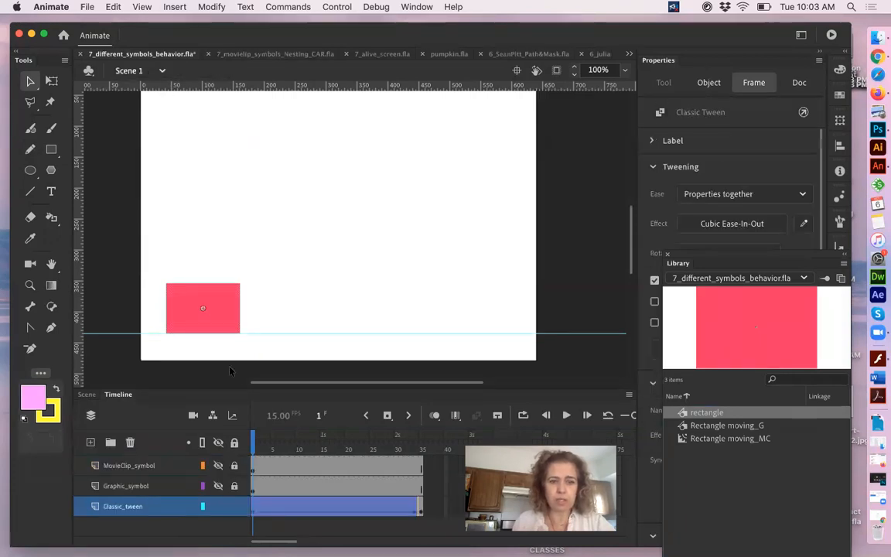
{"action": "left_click", "coordinate": [226, 325]}
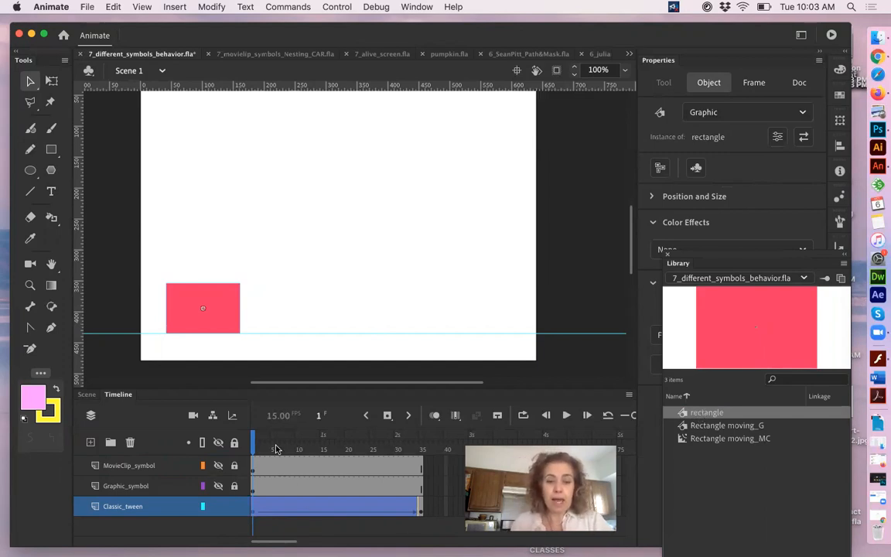
Step: Preview the tween, then lower the rectangle at frame 35 until its bottom edge sits on the horizontal guide
{"action": "left_click", "coordinate": [345, 445]}
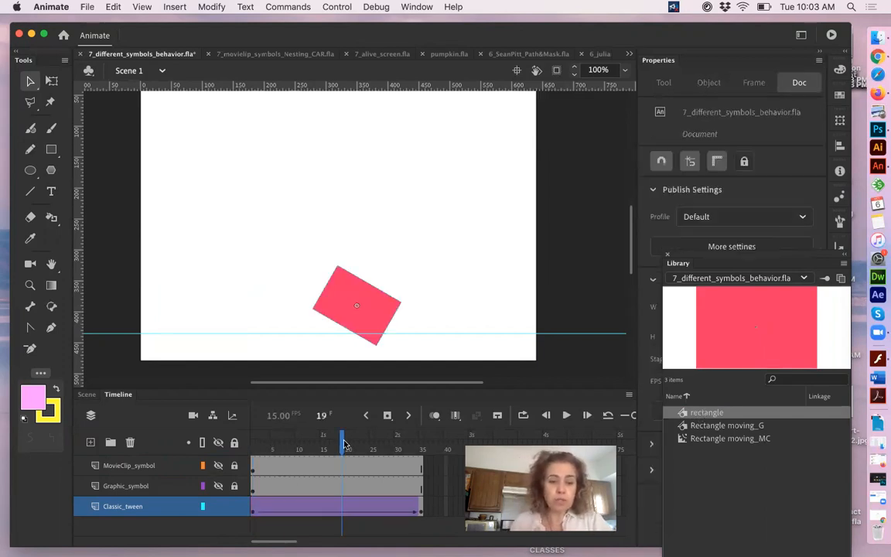
{"action": "left_click", "coordinate": [253, 450]}
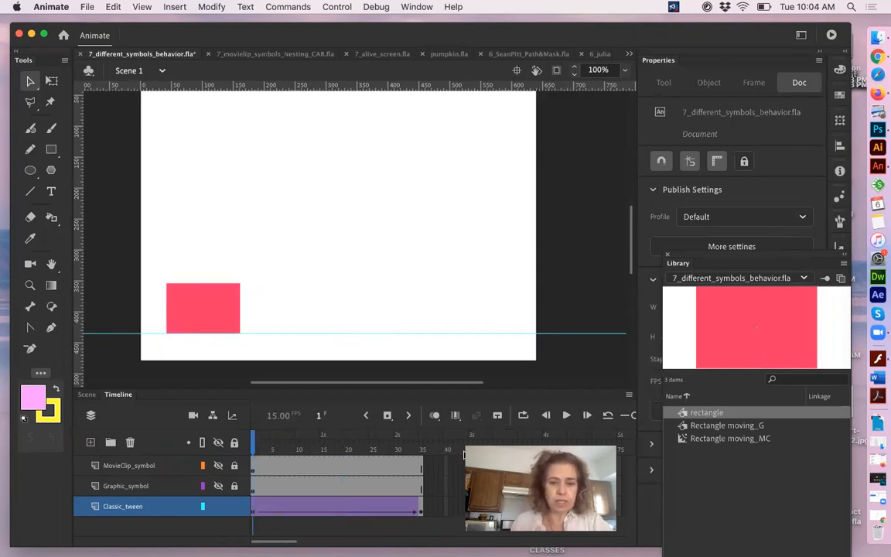
{"action": "left_click", "coordinate": [420, 449]}
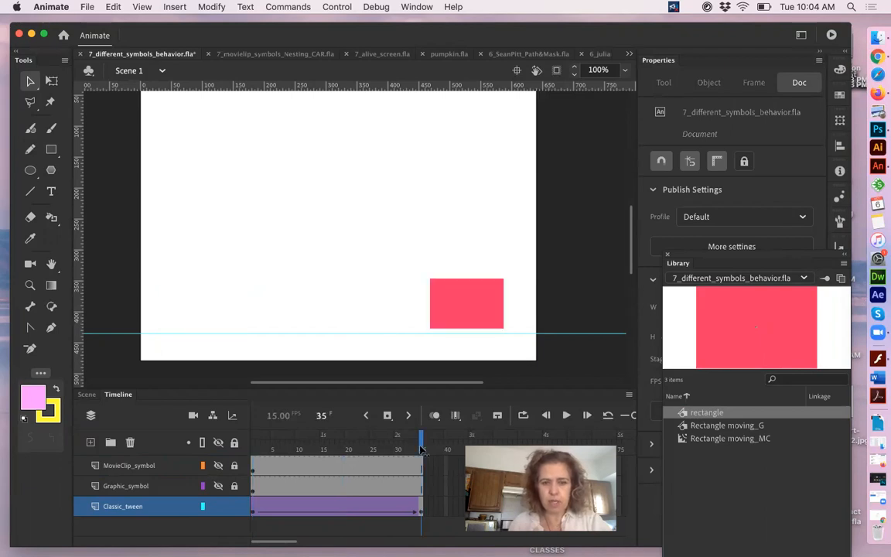
{"action": "left_click_drag", "start_coordinate": [472, 321], "coordinate": [470, 321]}
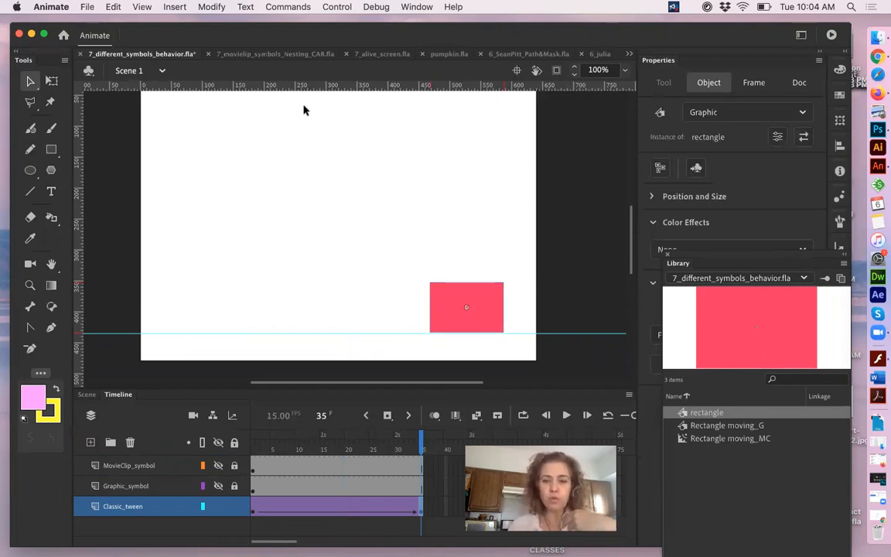
{"action": "key", "text": "Down"}
{"action": "key", "text": "Down"}
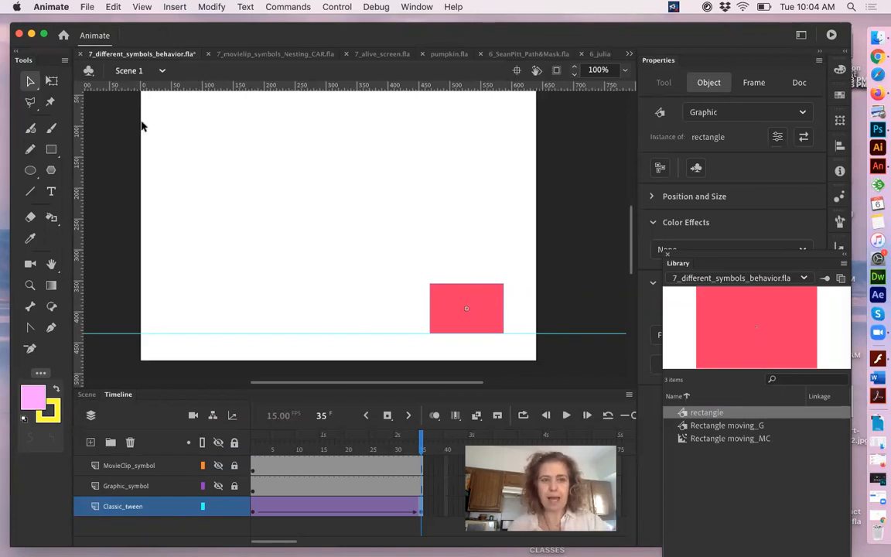
Step: Check the Rulers option, then place a second horizontal guide just below the stage's bottom edge
{"action": "left_click", "coordinate": [144, 7]}
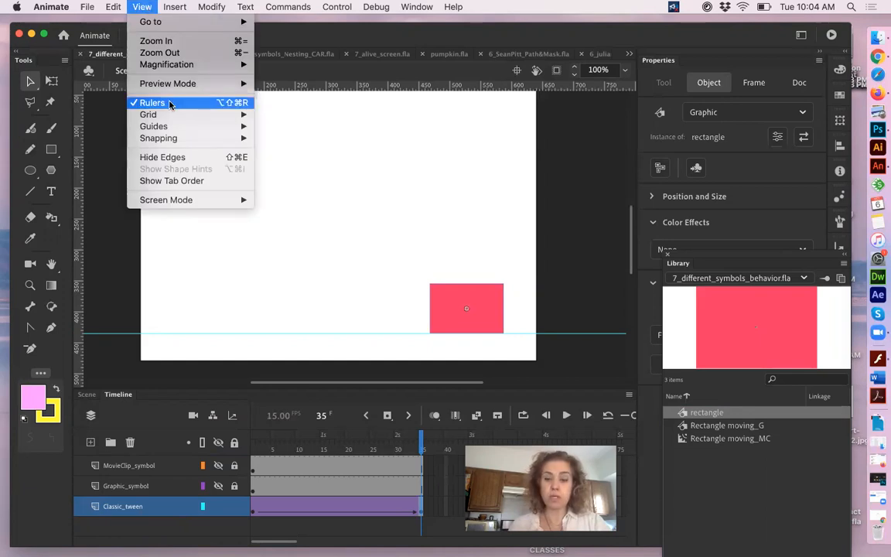
{"action": "left_click", "coordinate": [356, 199]}
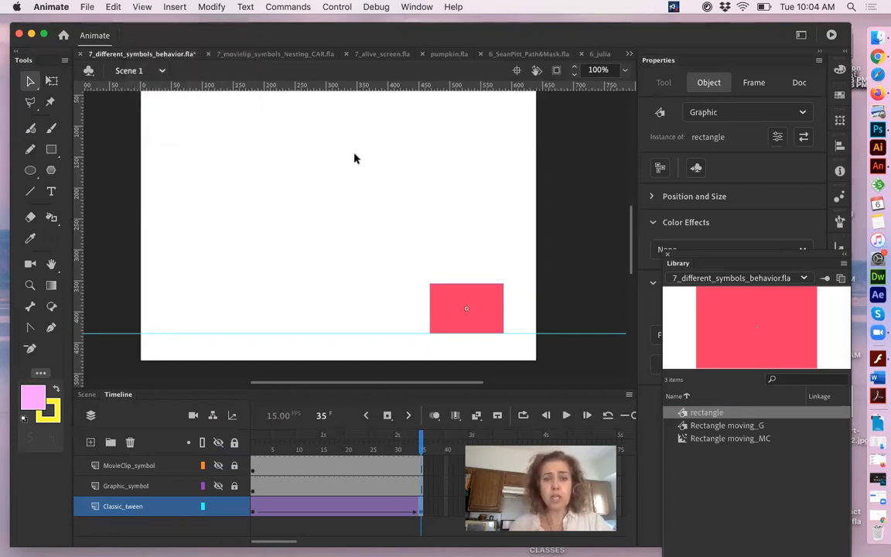
{"action": "left_click_drag", "start_coordinate": [350, 89], "coordinate": [379, 370]}
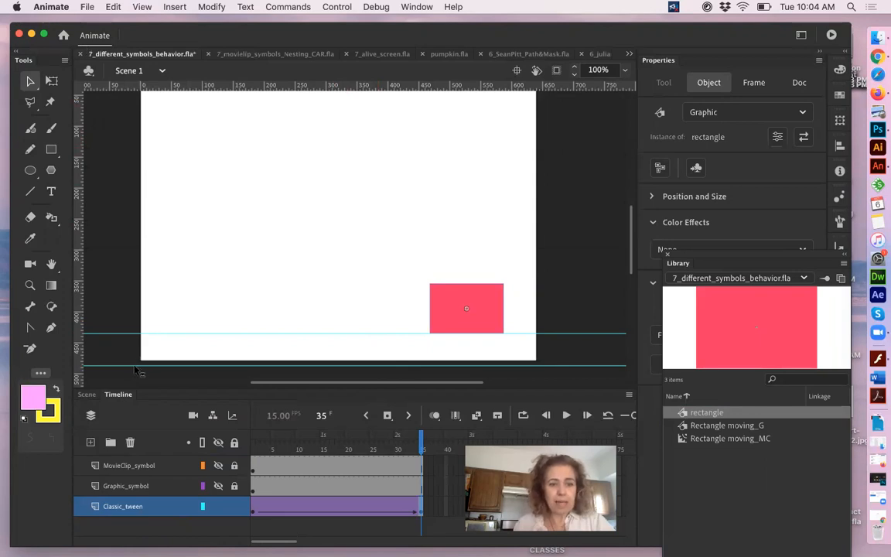
{"action": "left_click_drag", "start_coordinate": [135, 371], "coordinate": [170, 372]}
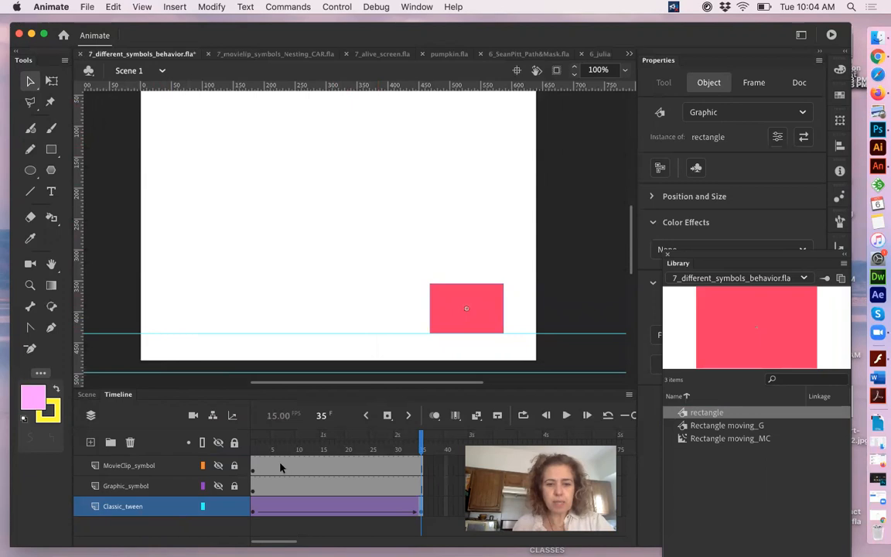
Step: Compare the rectangle at frames 1 and 35, then examine the Classic_tween layer's easing and rotation properties
{"action": "left_click", "coordinate": [253, 450]}
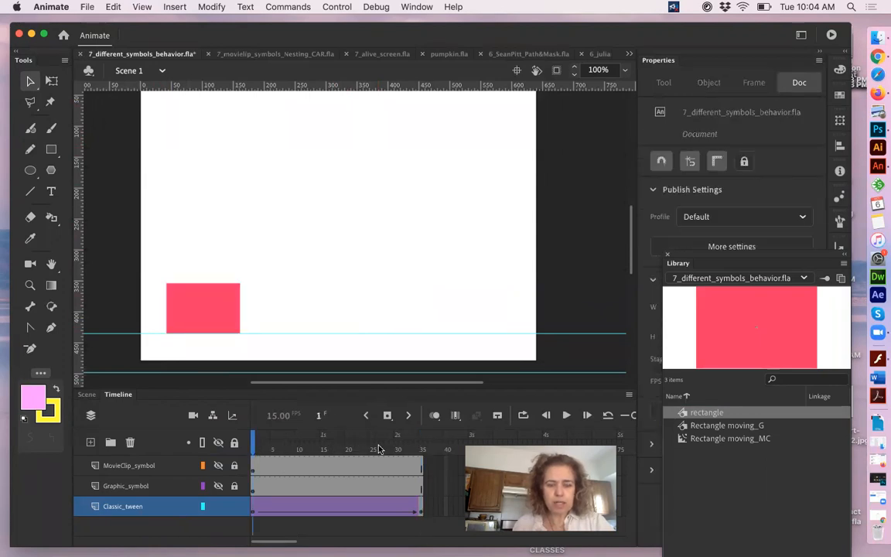
{"action": "left_click", "coordinate": [422, 449]}
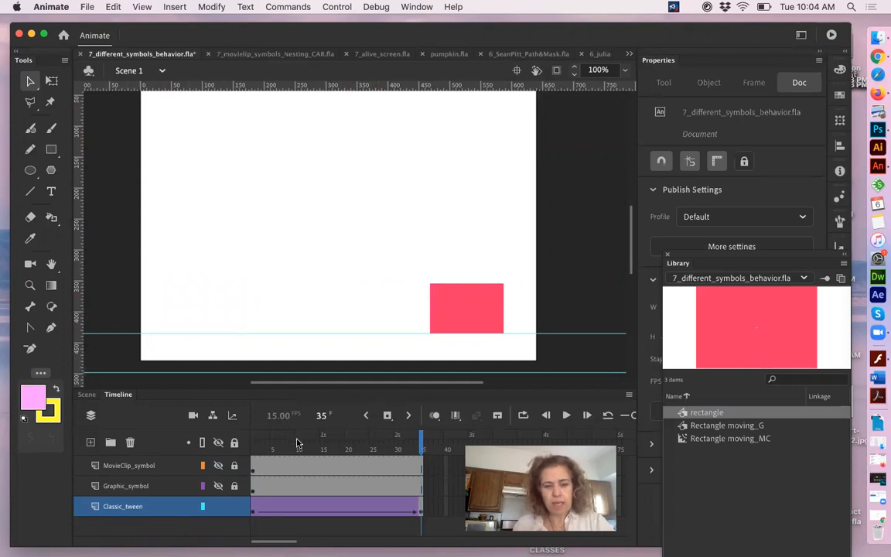
{"action": "left_click_drag", "start_coordinate": [260, 451], "coordinate": [242, 476]}
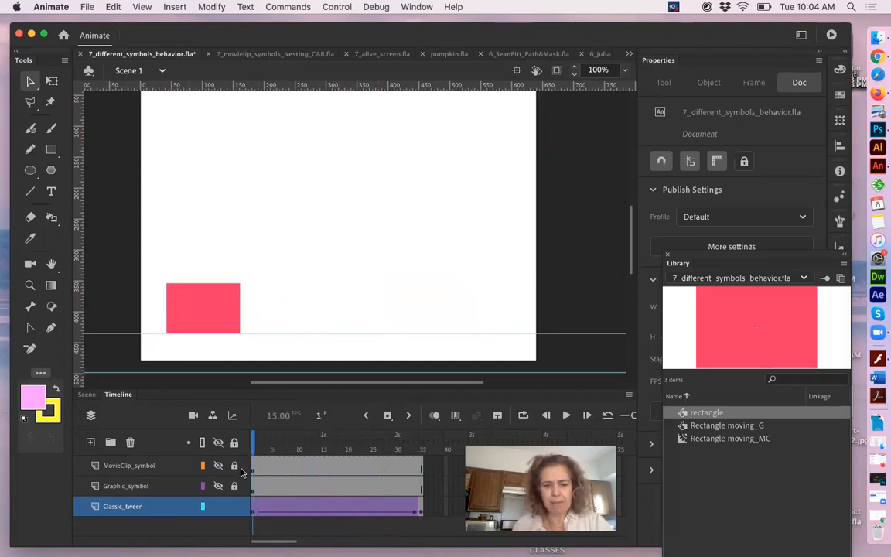
{"action": "left_click", "coordinate": [263, 511]}
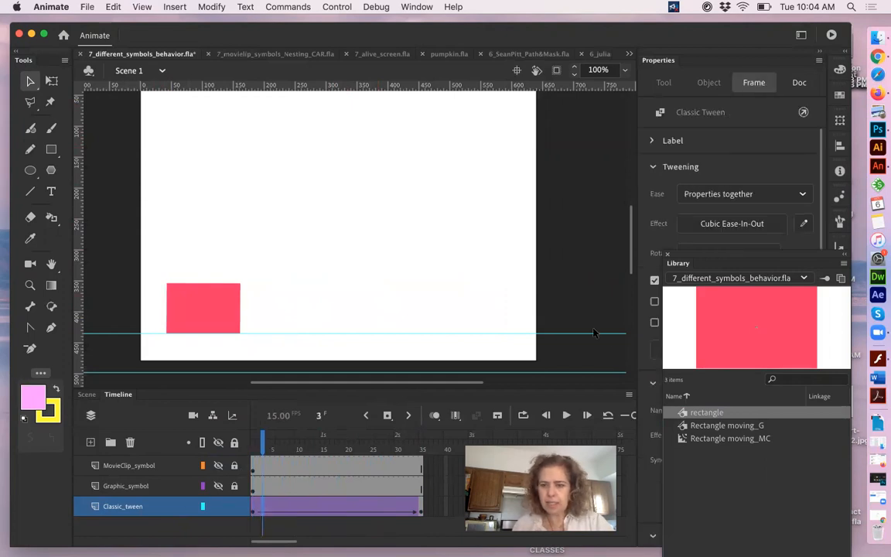
{"action": "left_click_drag", "start_coordinate": [715, 260], "coordinate": [705, 439]}
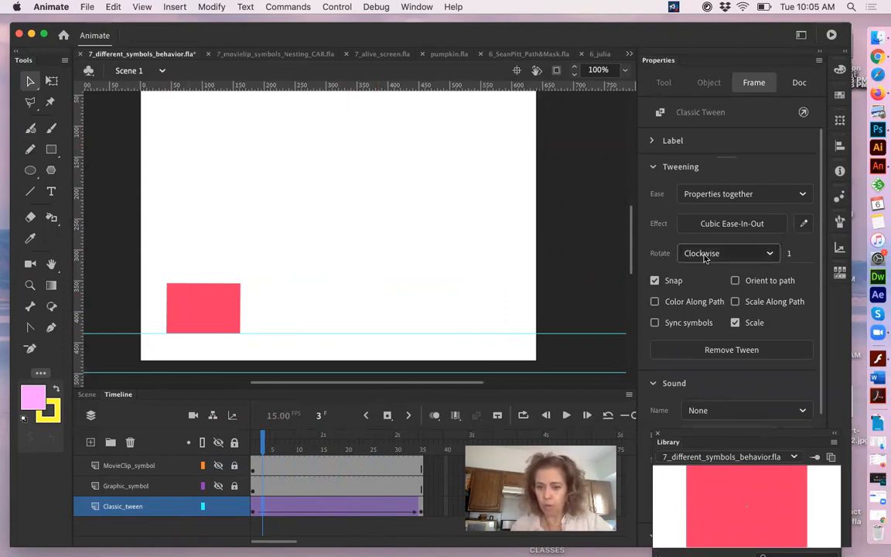
{"action": "left_click_drag", "start_coordinate": [272, 462], "coordinate": [240, 471]}
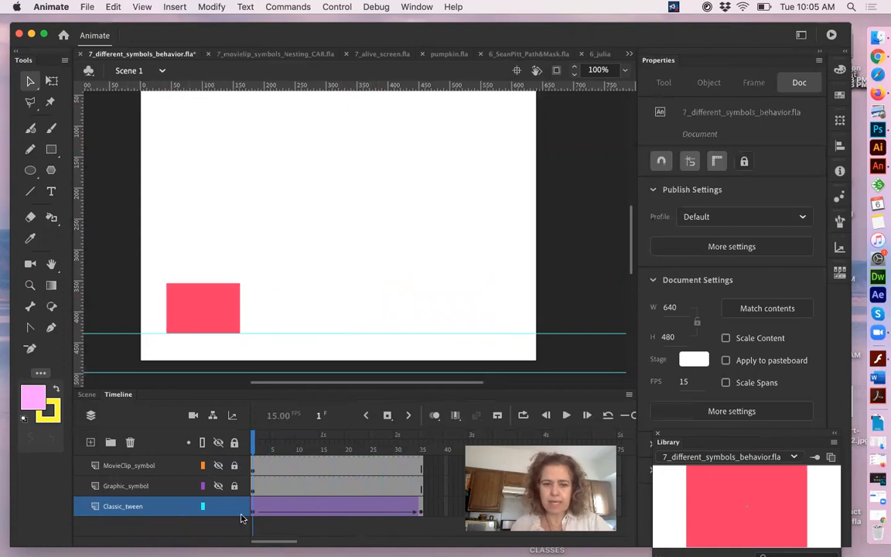
{"action": "left_click", "coordinate": [269, 509]}
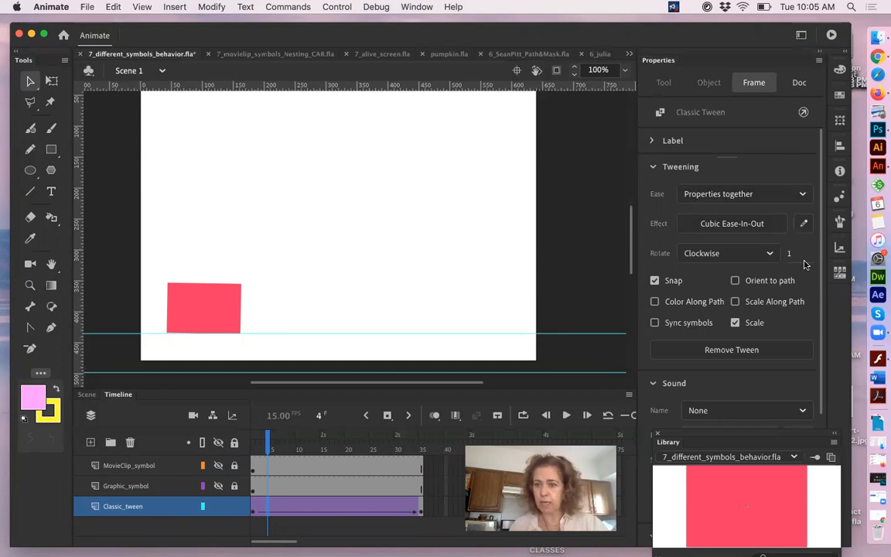
Step: Apply the Cubic Ease In Out effect to the classic tween and play the animation
{"action": "left_click", "coordinate": [759, 224]}
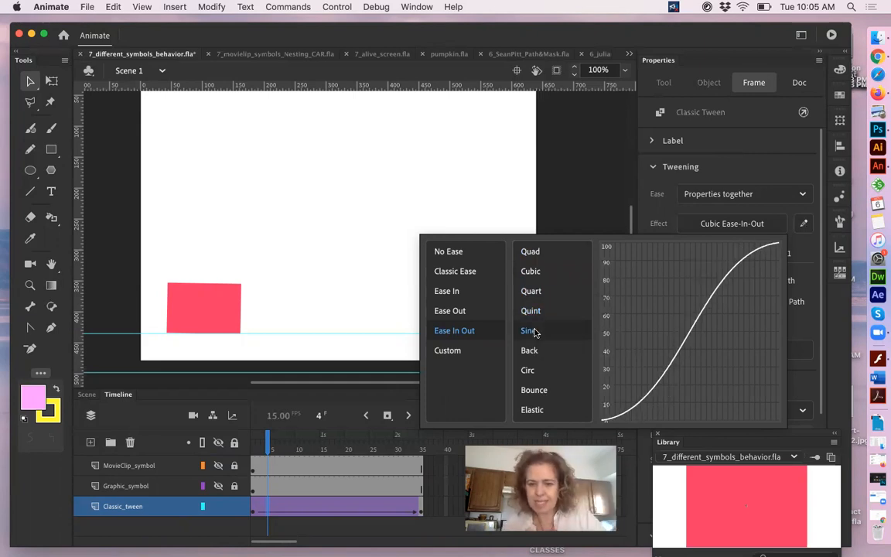
{"action": "double_click", "coordinate": [530, 272]}
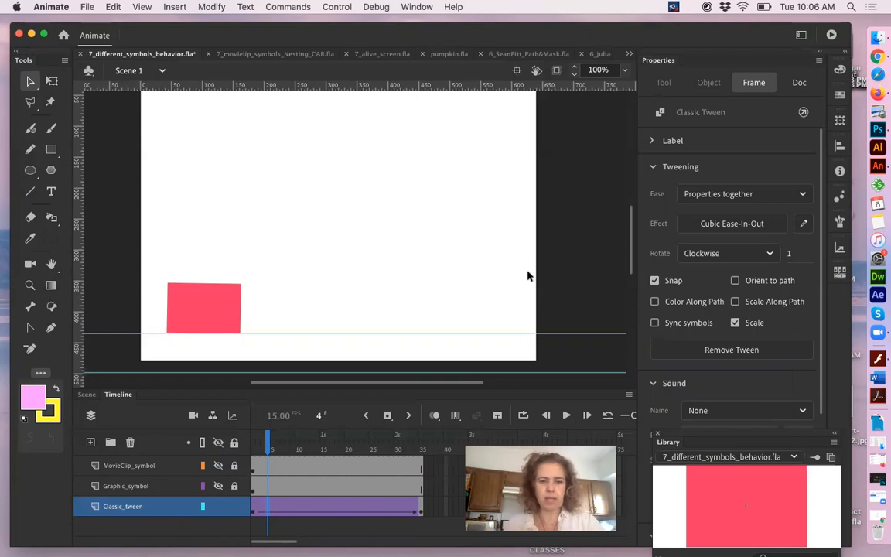
{"action": "key", "text": "Return"}
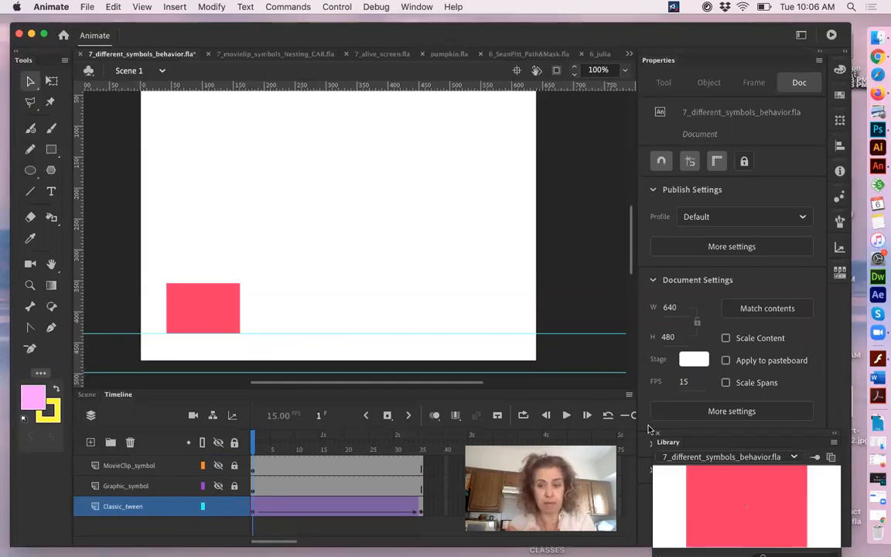
Step: Copy all frames of the Classic_tween layer, from frame 1 through frame 35
{"action": "left_click_drag", "start_coordinate": [648, 430], "coordinate": [654, 369]}
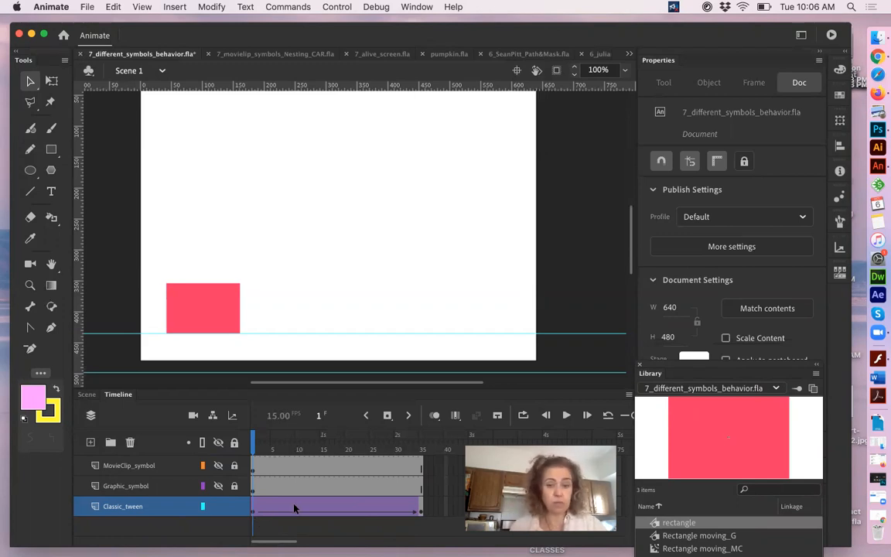
{"action": "left_click", "coordinate": [420, 508]}
{"action": "left_click_drag", "start_coordinate": [395, 511], "coordinate": [253, 513]}
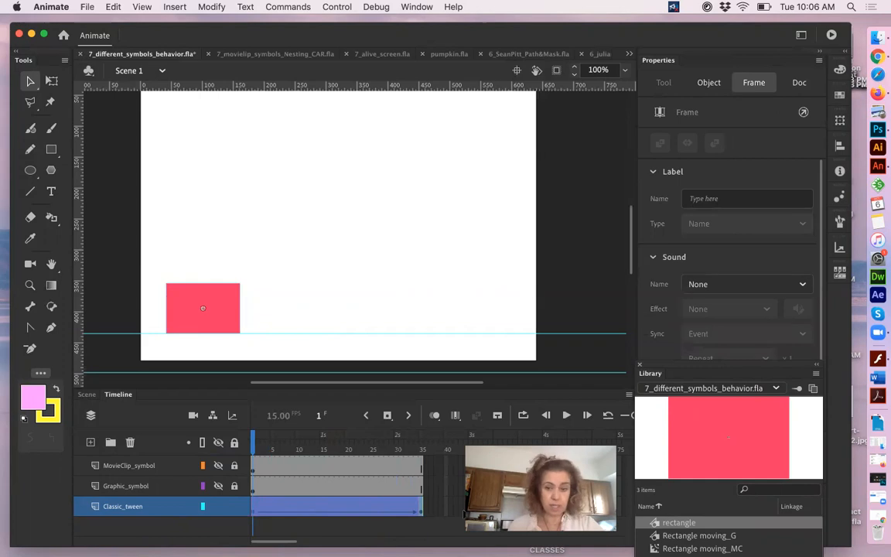
{"action": "right_click", "coordinate": [421, 514]}
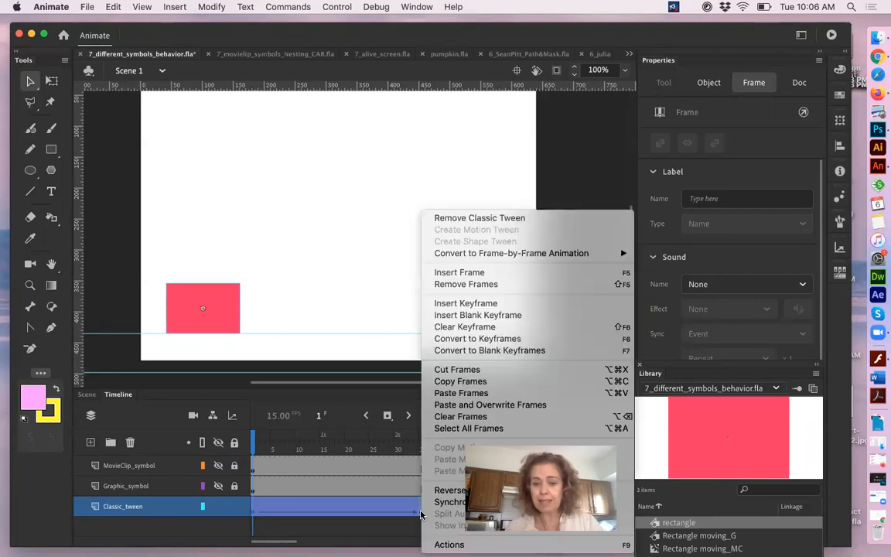
{"action": "left_click", "coordinate": [484, 383]}
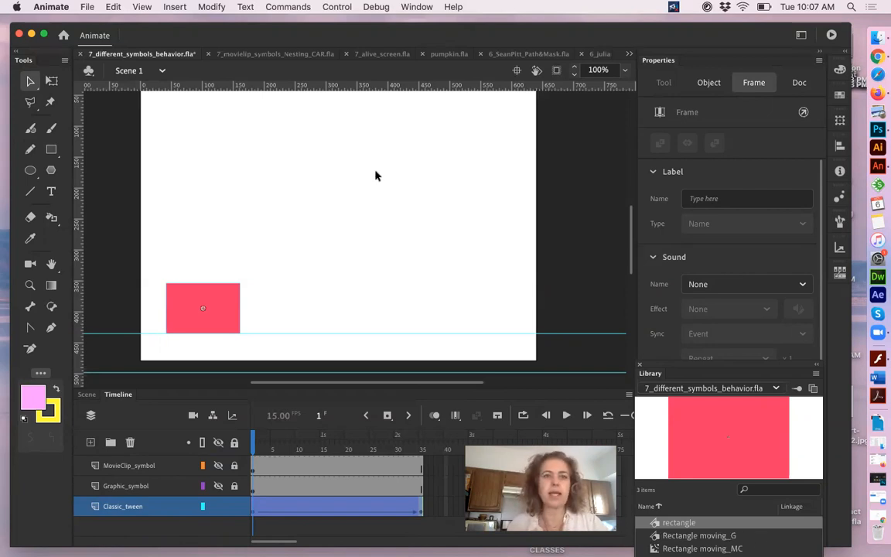
Step: Create a new Graphic symbol named "rectangle_animation"
{"action": "left_click", "coordinate": [175, 7]}
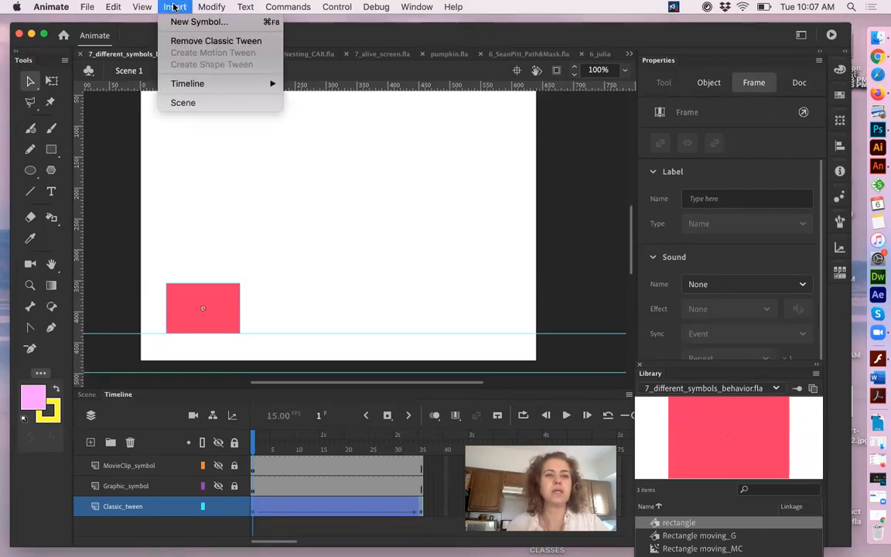
{"action": "left_click", "coordinate": [195, 22]}
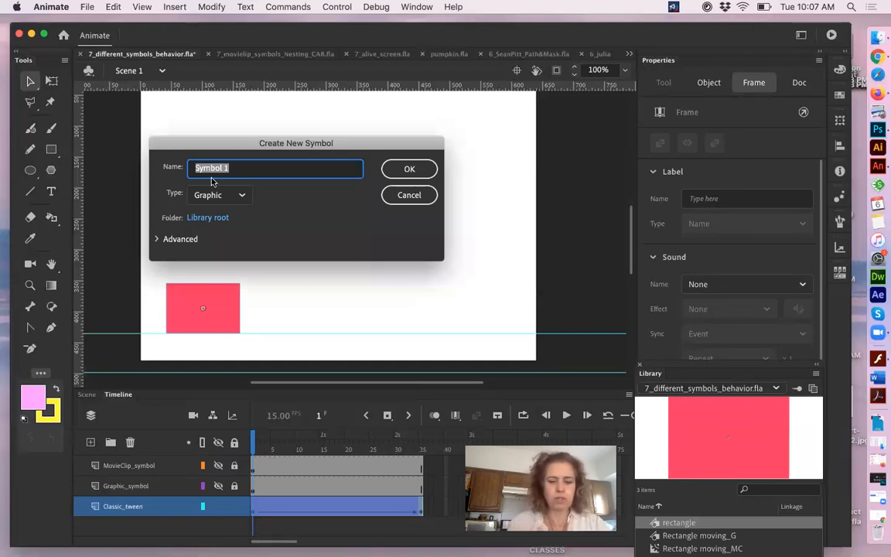
{"action": "type", "text": "rectangle_"}
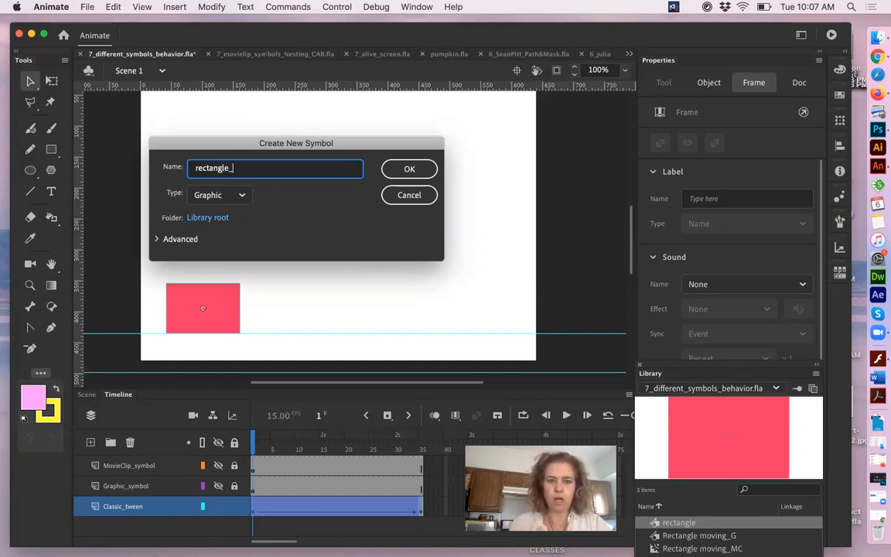
{"action": "type", "text": "animation"}
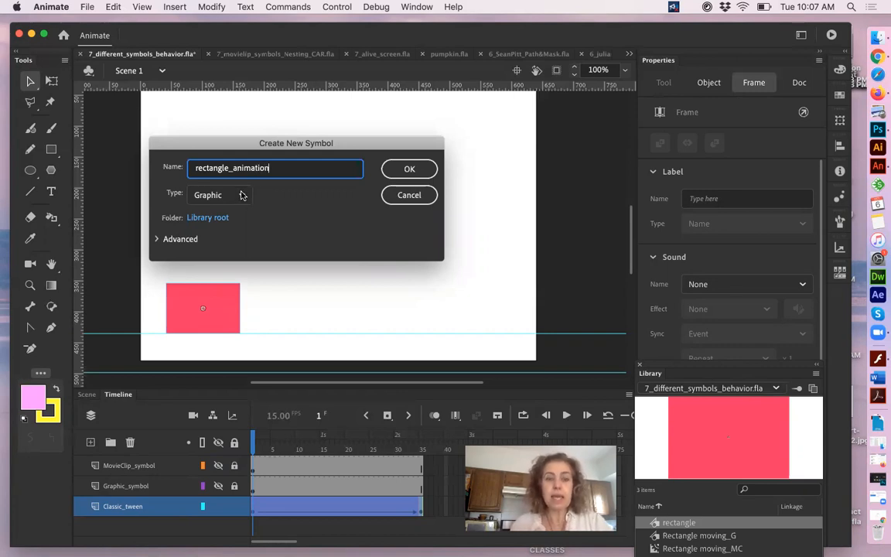
{"action": "left_click", "coordinate": [410, 169]}
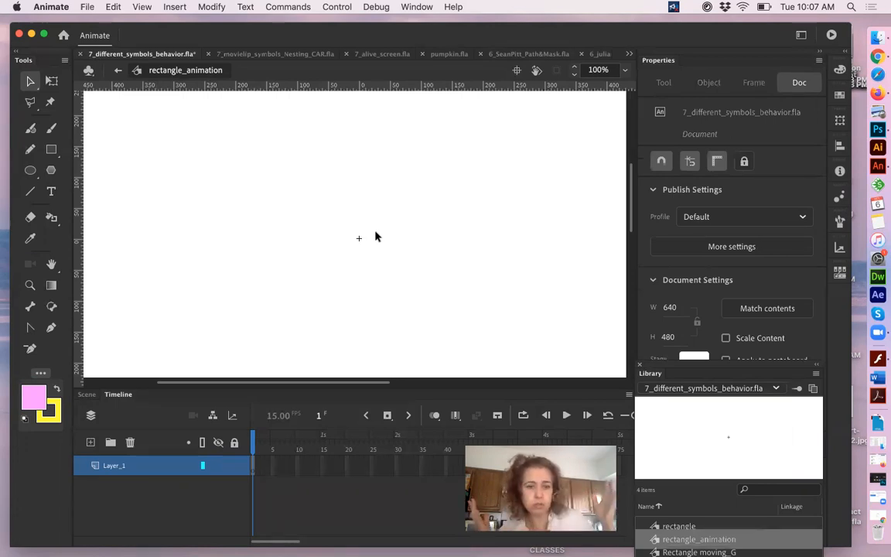
Step: Paste the copied frames at frame 1 inside the rectangle_animation symbol and preview the tween
{"action": "right_click", "coordinate": [254, 473]}
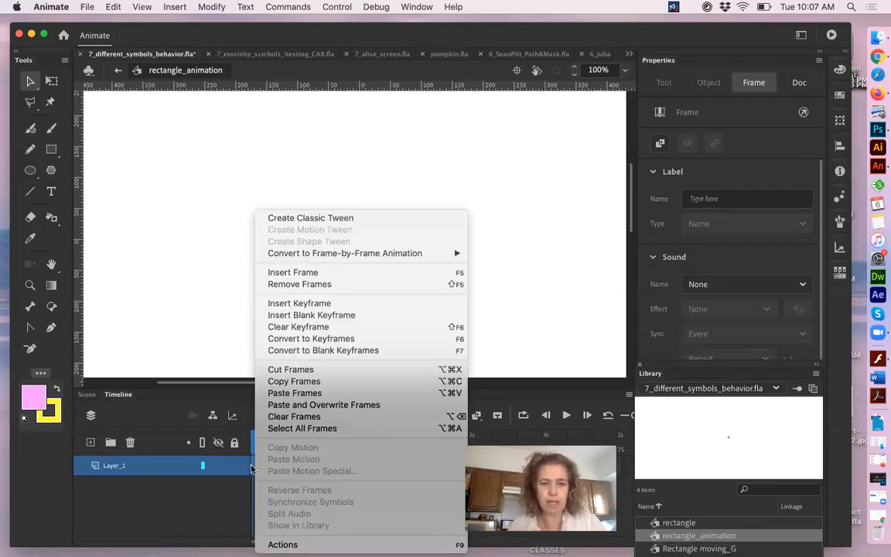
{"action": "left_click", "coordinate": [298, 393]}
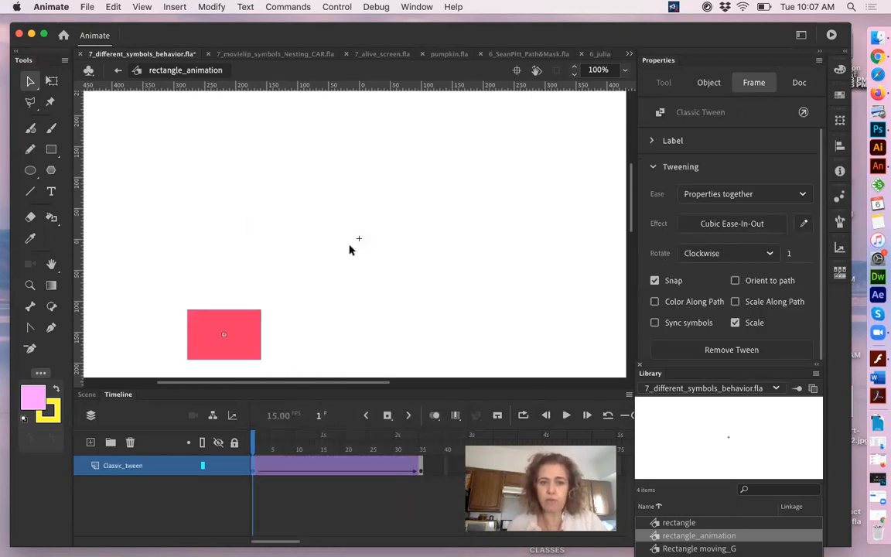
{"action": "left_click", "coordinate": [421, 448]}
{"action": "mouse_move", "coordinate": [257, 450]}
{"action": "left_mouse_down"}
{"action": "mouse_move", "coordinate": [405, 450]}
{"action": "mouse_move", "coordinate": [254, 450]}
{"action": "left_mouse_up"}
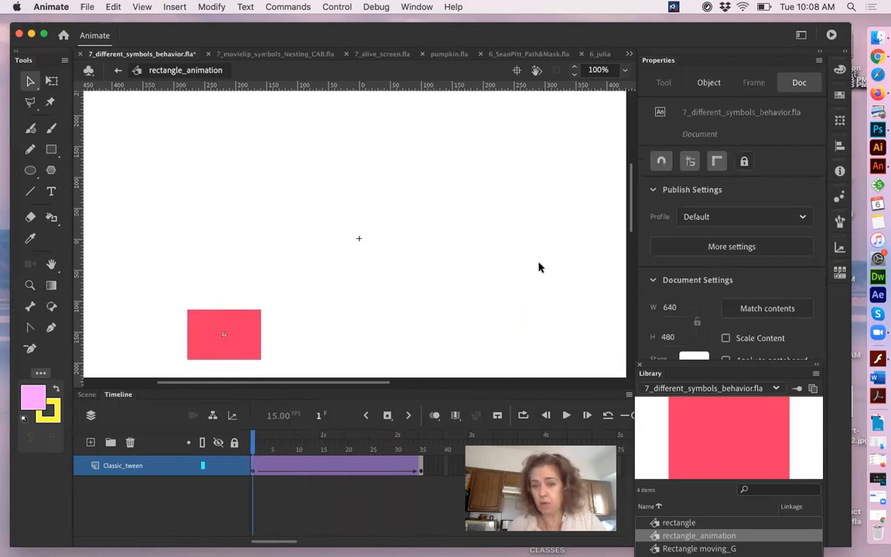
{"action": "mouse_move", "coordinate": [255, 451]}
{"action": "left_mouse_down"}
{"action": "mouse_move", "coordinate": [422, 449]}
{"action": "mouse_move", "coordinate": [253, 450]}
{"action": "left_mouse_up"}
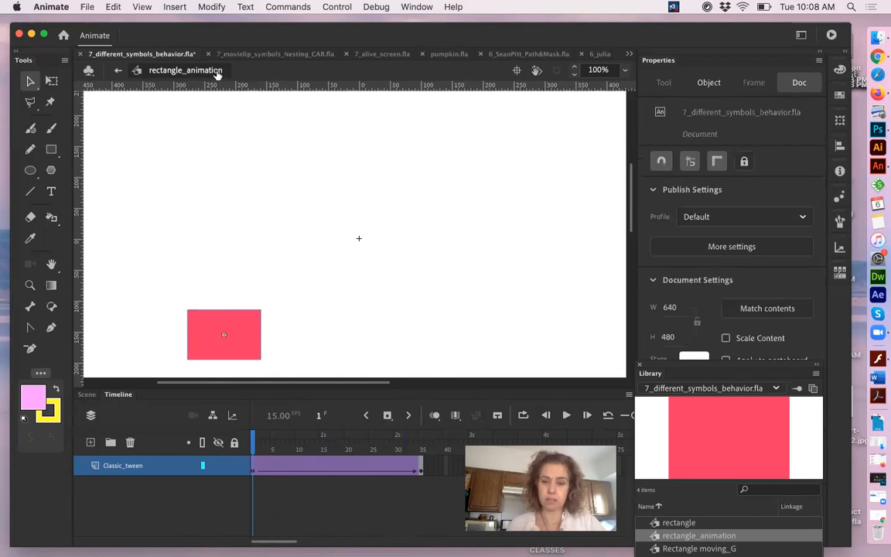
Step: Return to Scene 1, reveal the full library list and add a new layer above Classic_tween
{"action": "left_click", "coordinate": [117, 72]}
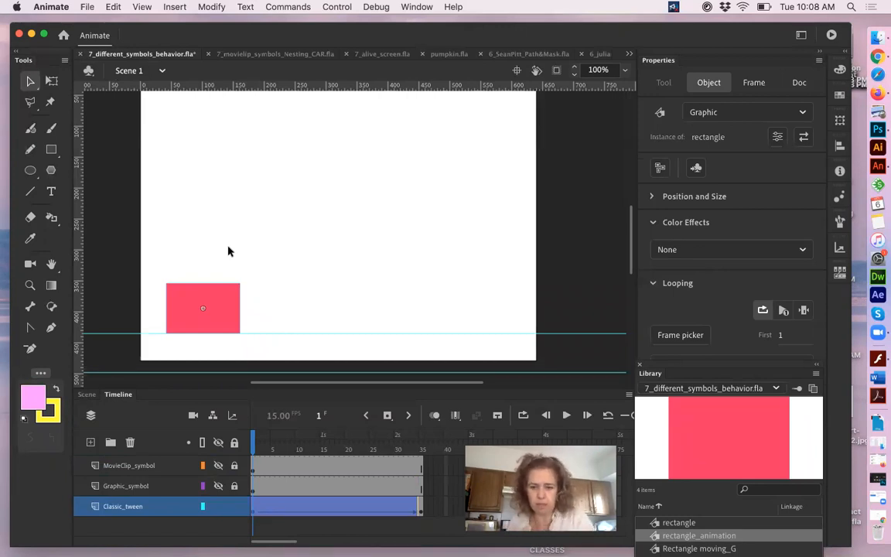
{"action": "left_click_drag", "start_coordinate": [670, 369], "coordinate": [675, 267]}
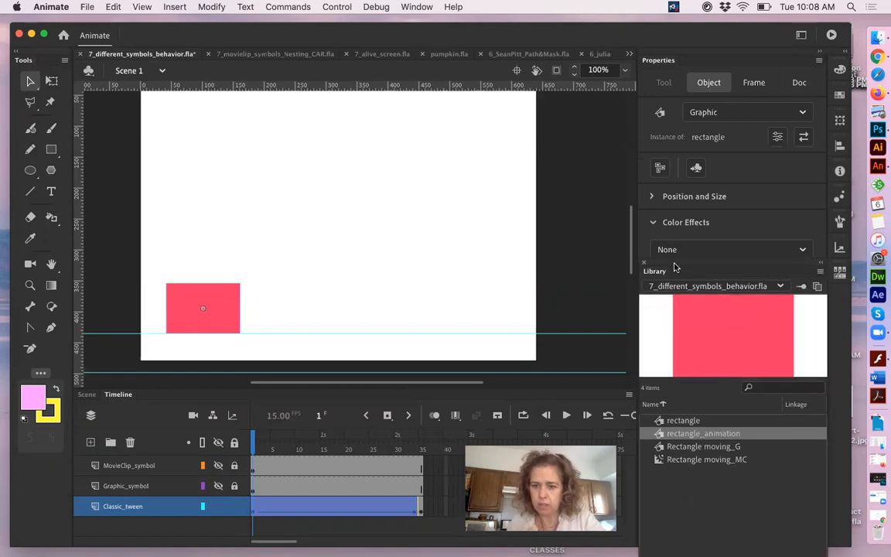
{"action": "left_click", "coordinate": [91, 443]}
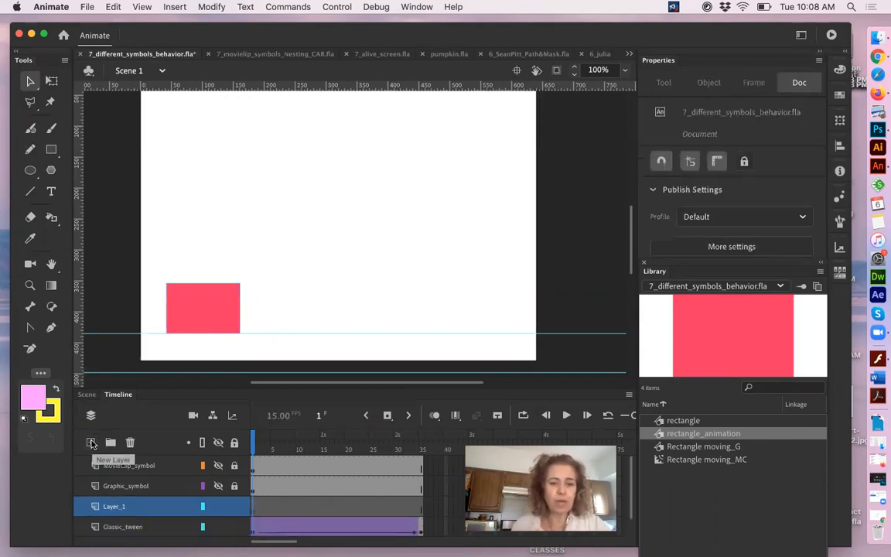
Step: Rename the new layer above Classic_tween as "rectangle_animation_symbol"
{"action": "double_click", "coordinate": [108, 506]}
{"action": "type", "text": "rectangle_animati"}
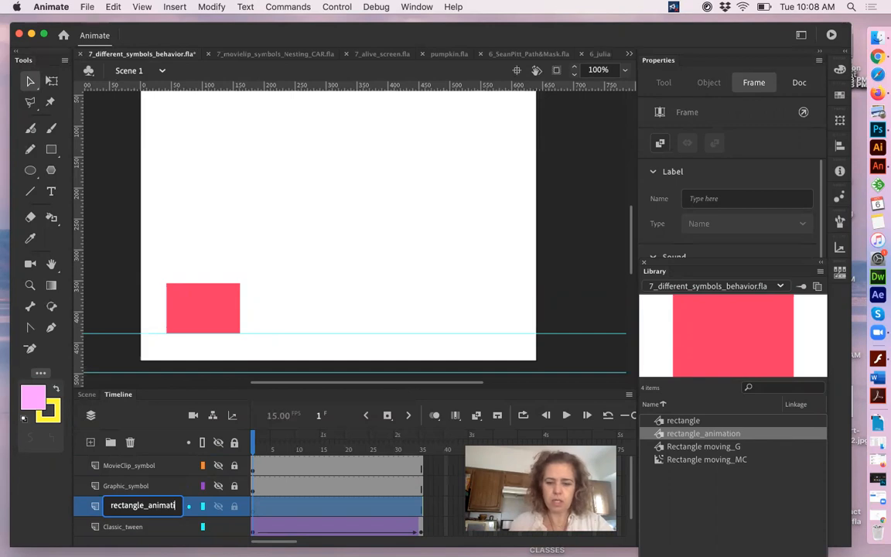
{"action": "type", "text": "on_sym"}
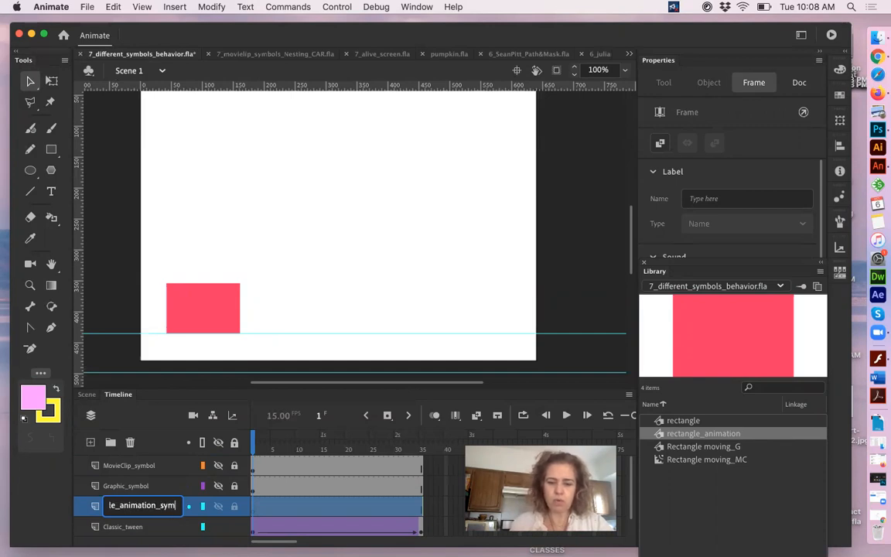
{"action": "type", "text": "bol"}
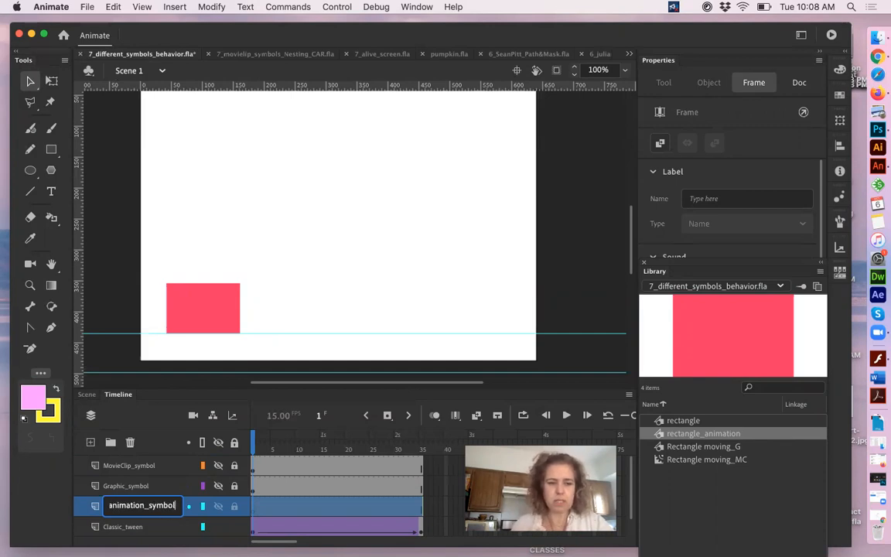
{"action": "left_click", "coordinate": [299, 309]}
Step: Show the Graphic_symbol layer and place a rectangle_animation instance on the stage just above the Classic_tween rectangle, nudging it up clear of it
{"action": "left_click", "coordinate": [219, 487]}
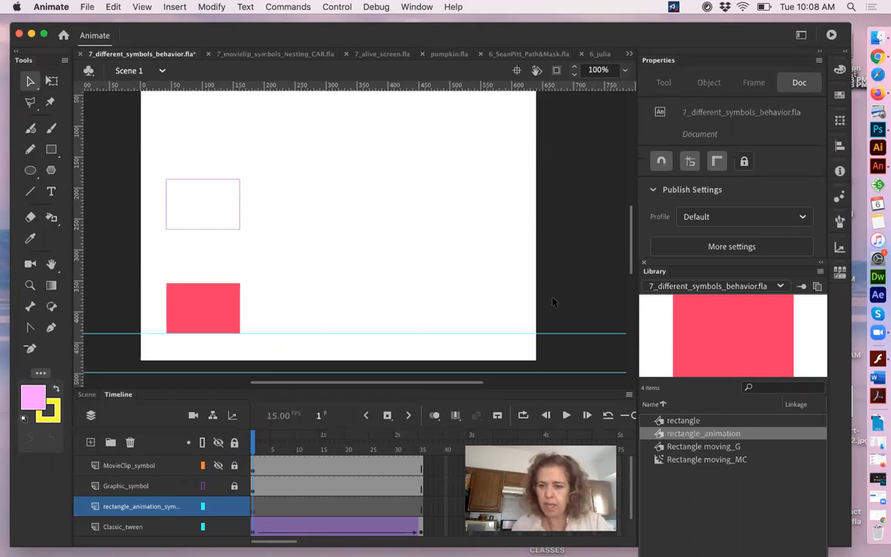
{"action": "left_click_drag", "start_coordinate": [722, 353], "coordinate": [231, 260]}
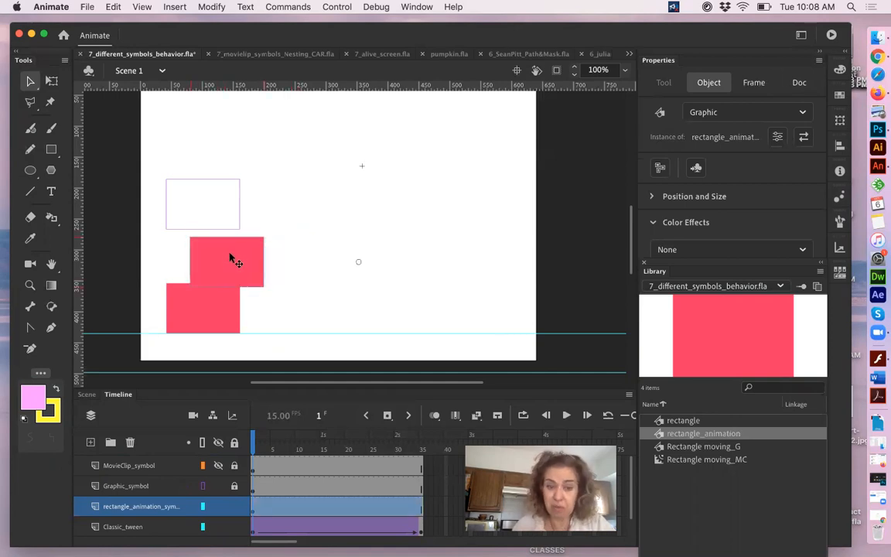
{"action": "key", "text": "Up"}
{"action": "key", "text": "Up"}
{"action": "key", "text": "Up"}
{"action": "key", "text": "Up"}
{"action": "key", "text": "Up"}
{"action": "key", "text": "Up"}
{"action": "key", "text": "Up"}
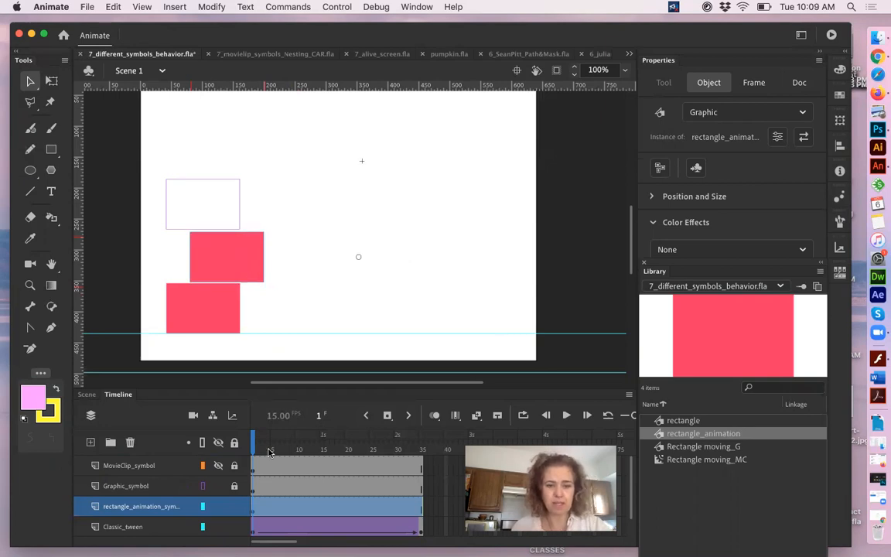
Step: Hide the Graphic_symbol layer and scrub the timeline to compare the rectangle_animation instance with the classic tween, returning to frame 1
{"action": "left_click", "coordinate": [252, 514]}
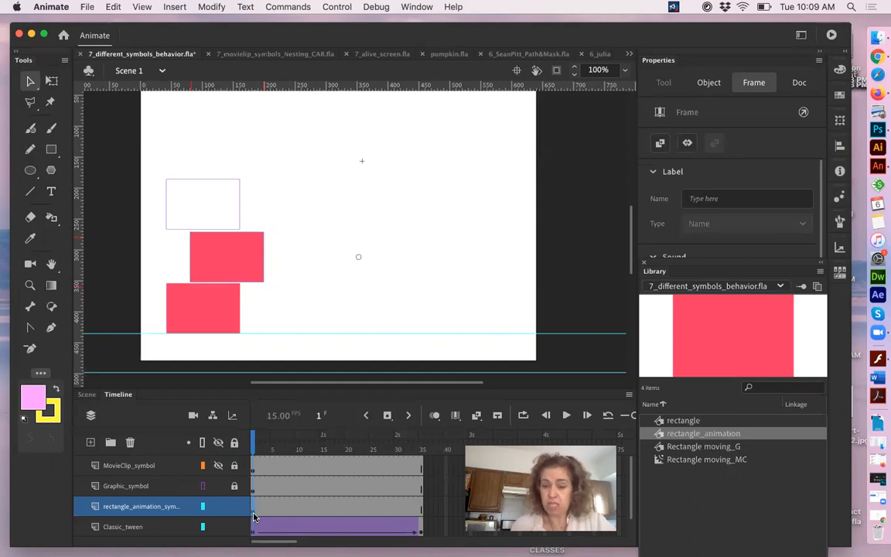
{"action": "left_click_drag", "start_coordinate": [253, 451], "coordinate": [343, 458]}
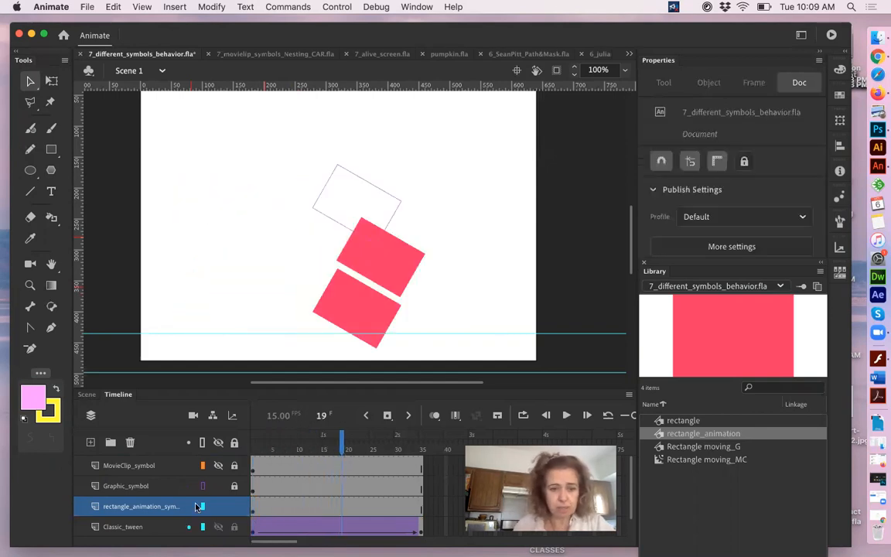
{"action": "left_click", "coordinate": [218, 486]}
{"action": "mouse_move", "coordinate": [263, 448]}
{"action": "left_mouse_down"}
{"action": "mouse_move", "coordinate": [422, 458]}
{"action": "mouse_move", "coordinate": [261, 469]}
{"action": "mouse_move", "coordinate": [398, 464]}
{"action": "mouse_move", "coordinate": [420, 455]}
{"action": "mouse_move", "coordinate": [258, 452]}
{"action": "left_mouse_up"}
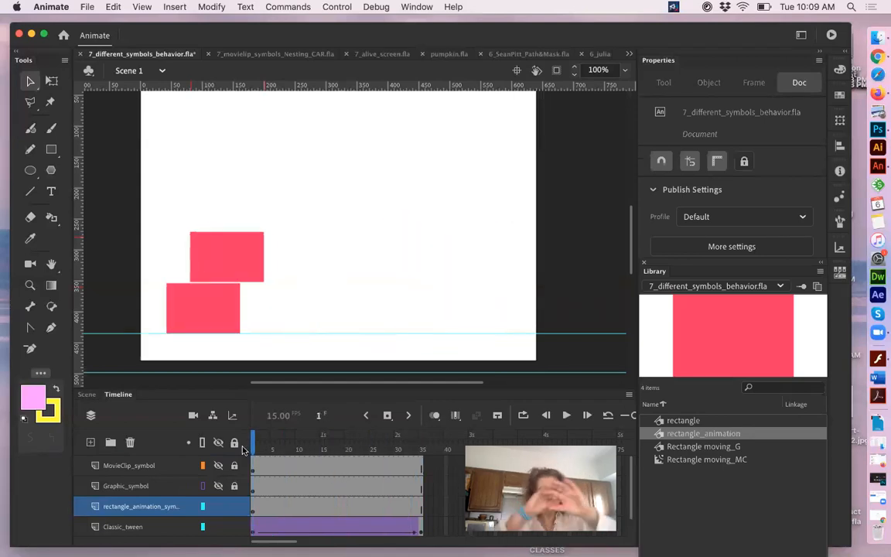
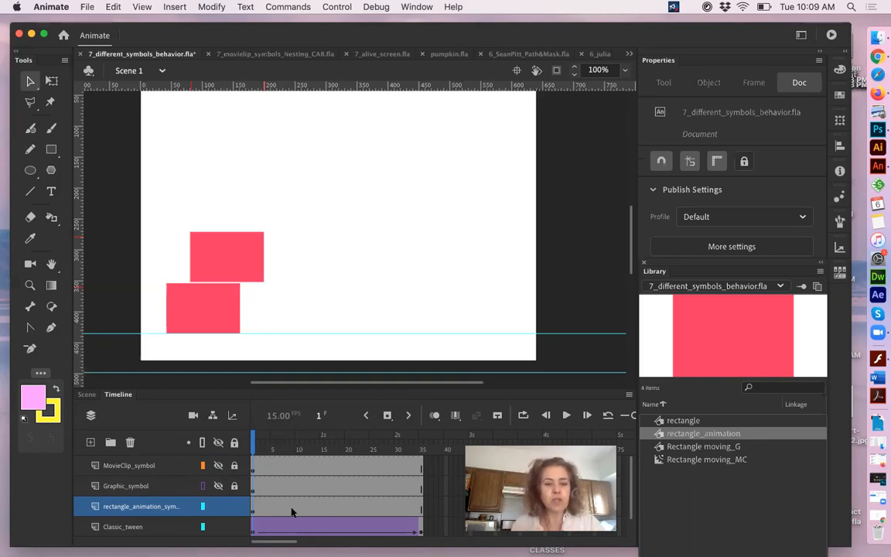
{"action": "left_click", "coordinate": [264, 452]}
{"action": "left_click_drag", "start_coordinate": [273, 453], "coordinate": [209, 467]}
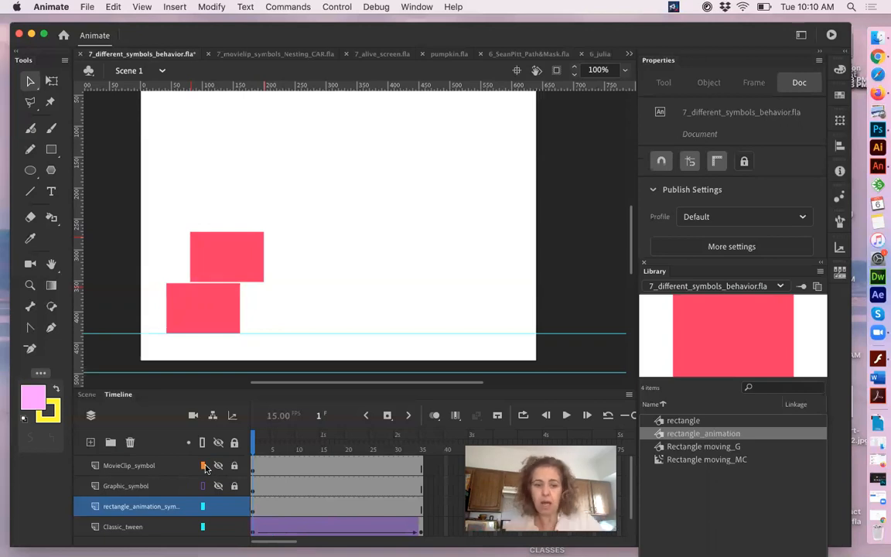
Step: Copy all frames of the Classic_tween layer in Scene 1, from frame 1 through frame 35, for reuse in another symbol
{"action": "left_click_drag", "start_coordinate": [254, 530], "coordinate": [422, 532]}
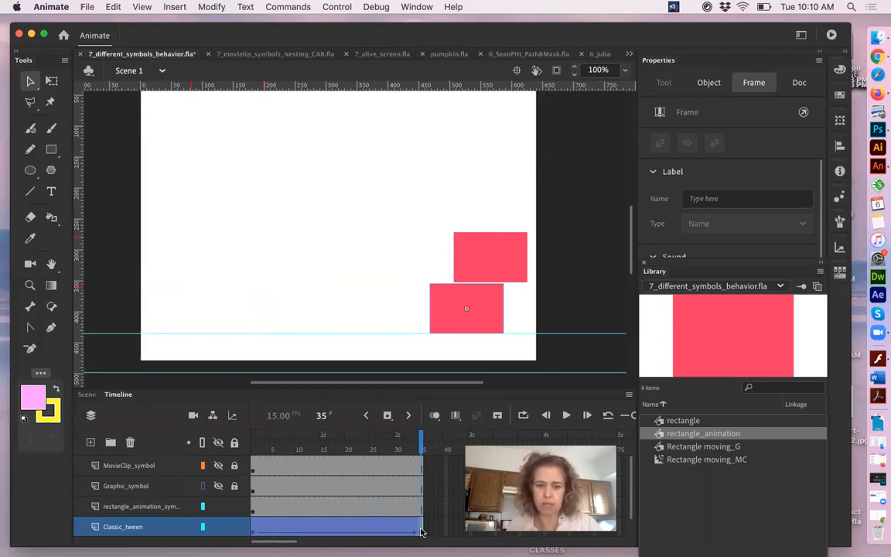
{"action": "right_click", "coordinate": [421, 532]}
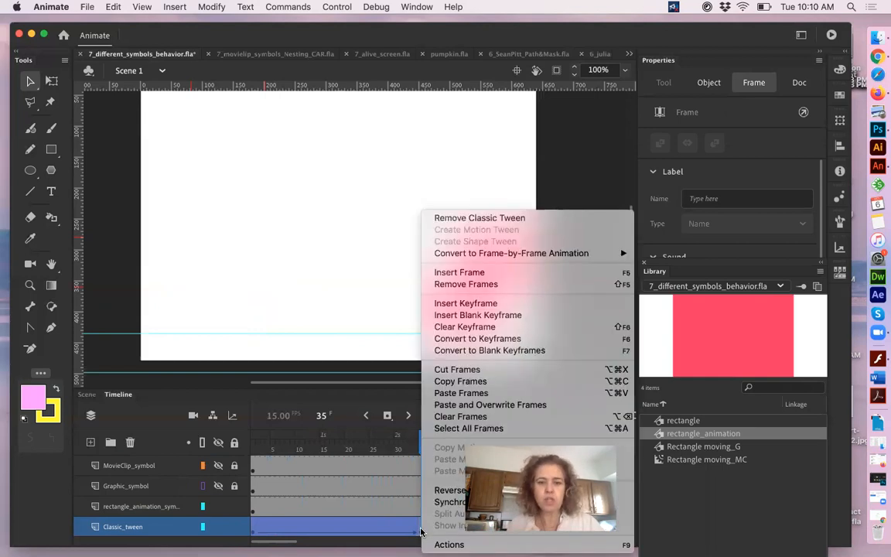
{"action": "left_click", "coordinate": [481, 381]}
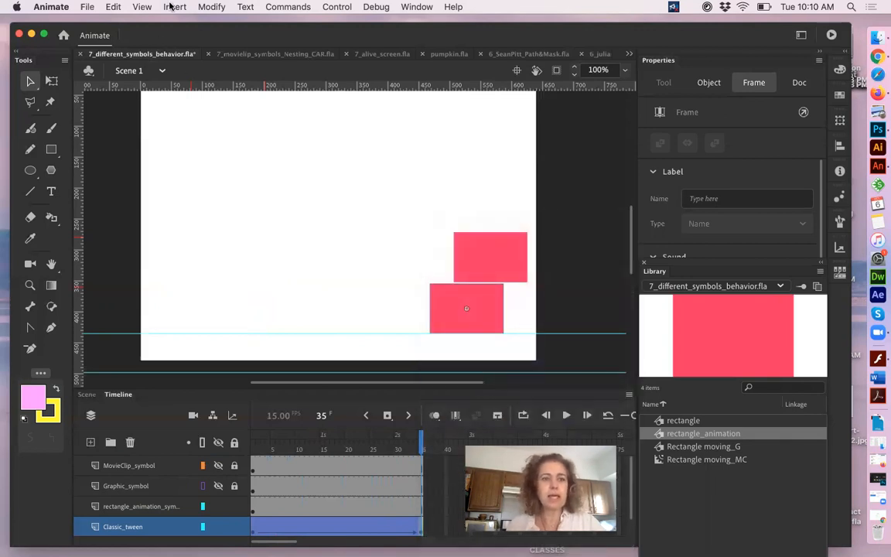
Step: Create a new Movie Clip symbol named "rectangle_animation_MC"
{"action": "left_click", "coordinate": [171, 7]}
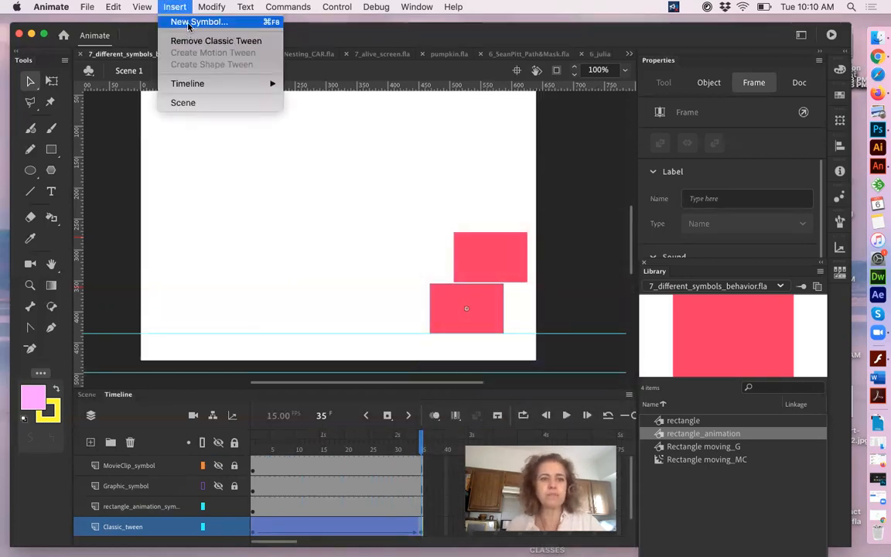
{"action": "left_click", "coordinate": [186, 22]}
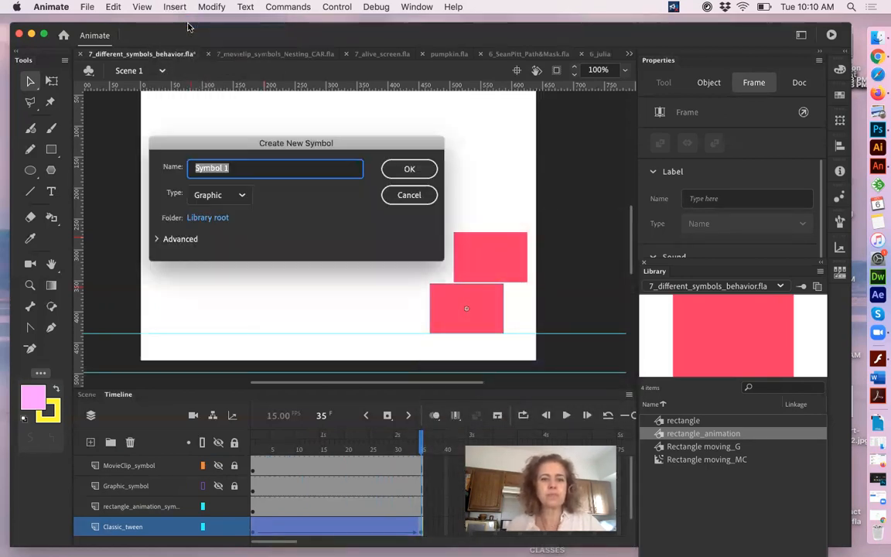
{"action": "left_click", "coordinate": [217, 199]}
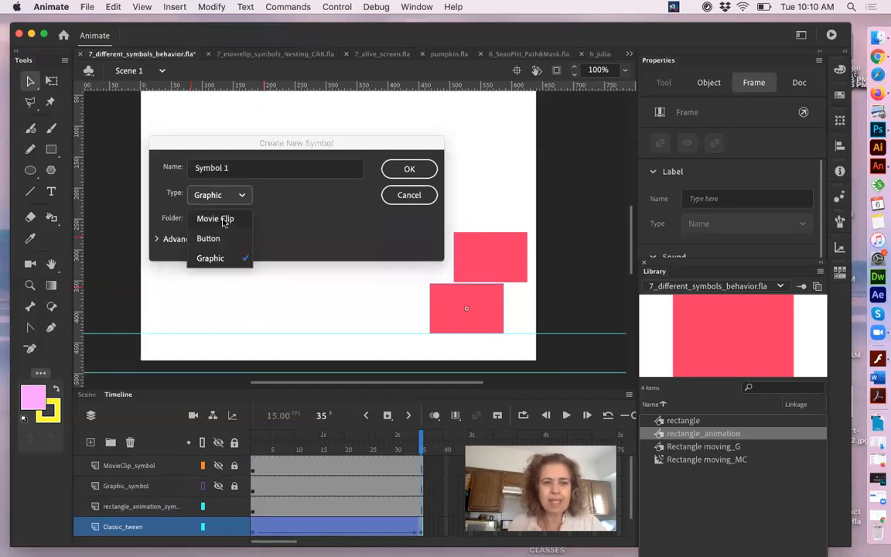
{"action": "left_click", "coordinate": [223, 219]}
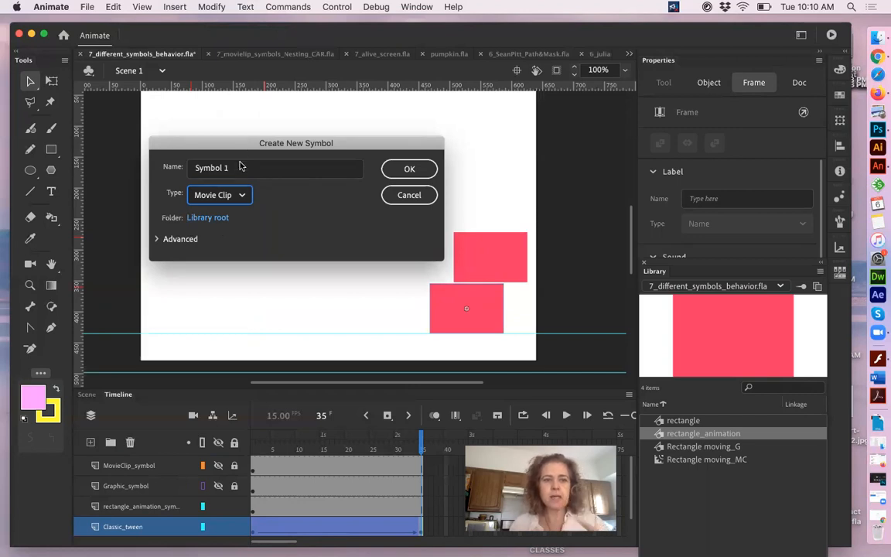
{"action": "left_click_drag", "start_coordinate": [245, 169], "coordinate": [181, 167]}
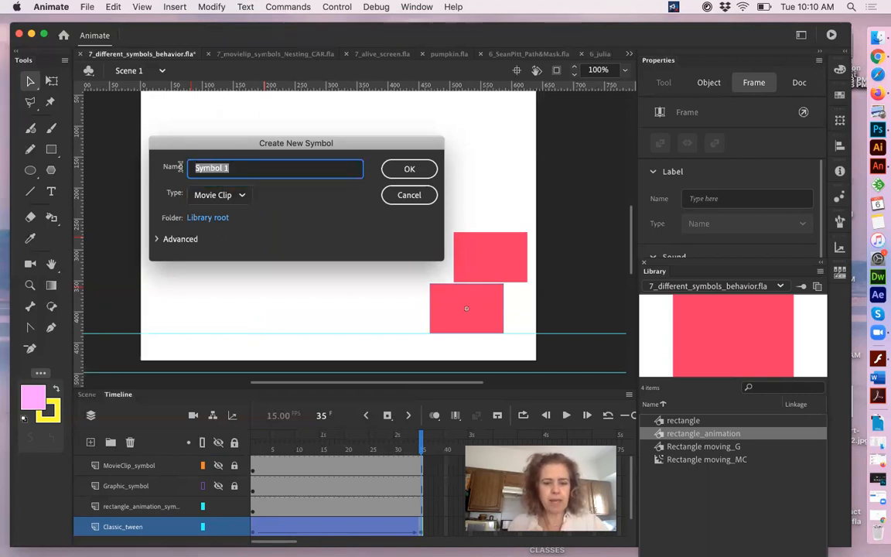
{"action": "type", "text": "rectang"}
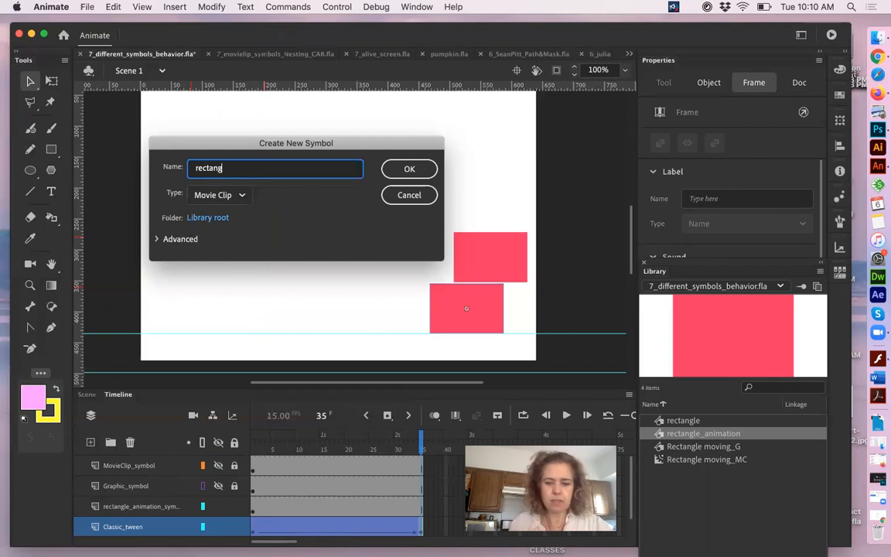
{"action": "type", "text": "le_ani"}
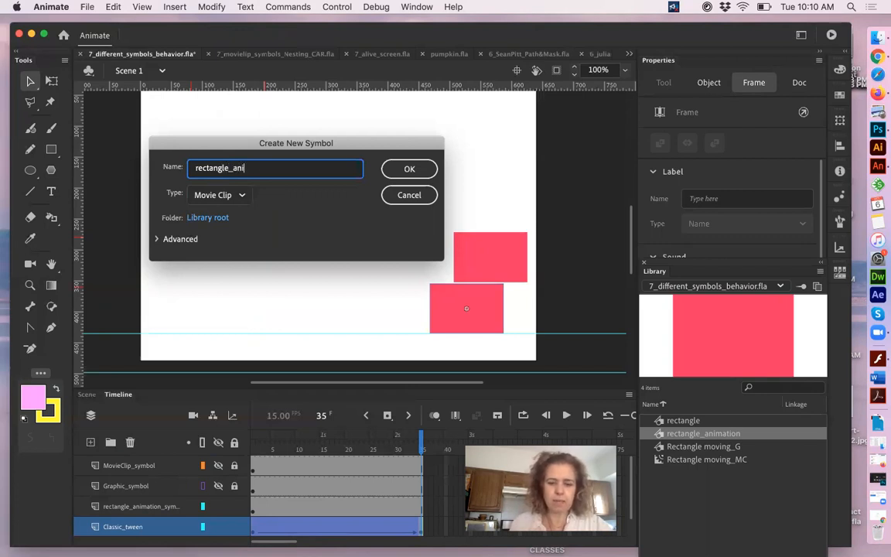
{"action": "type", "text": "mation_"}
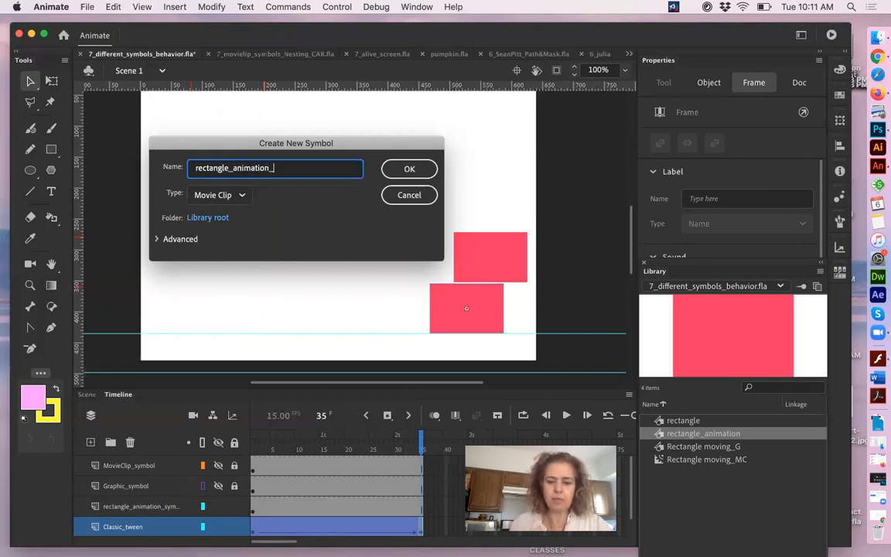
{"action": "type", "text": "MC"}
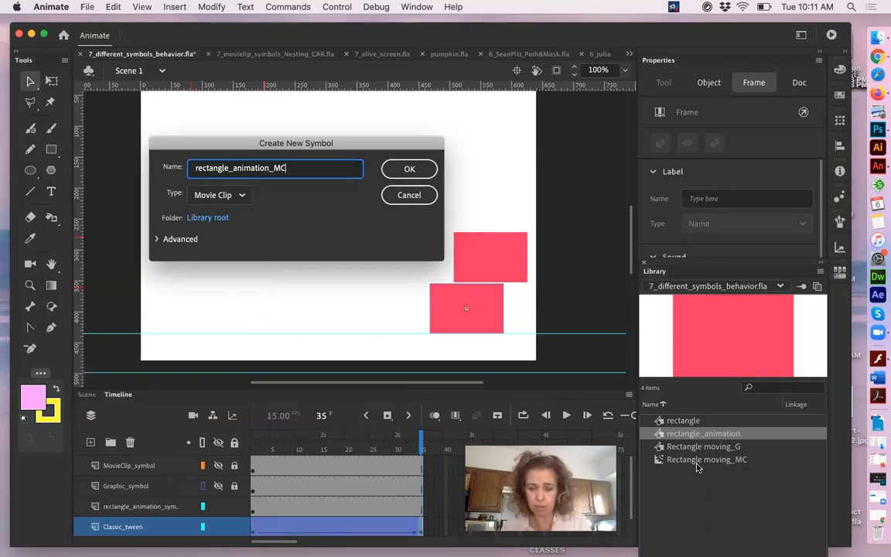
{"action": "left_click", "coordinate": [424, 169]}
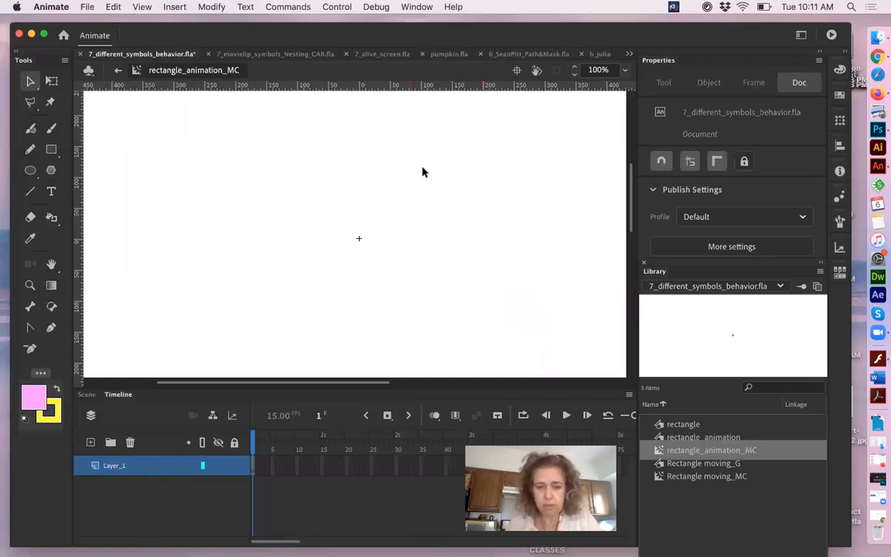
Step: Paste the copied frames at frame 1 inside the rectangle_animation_MC symbol and scrub through the tween to preview it
{"action": "right_click", "coordinate": [252, 474]}
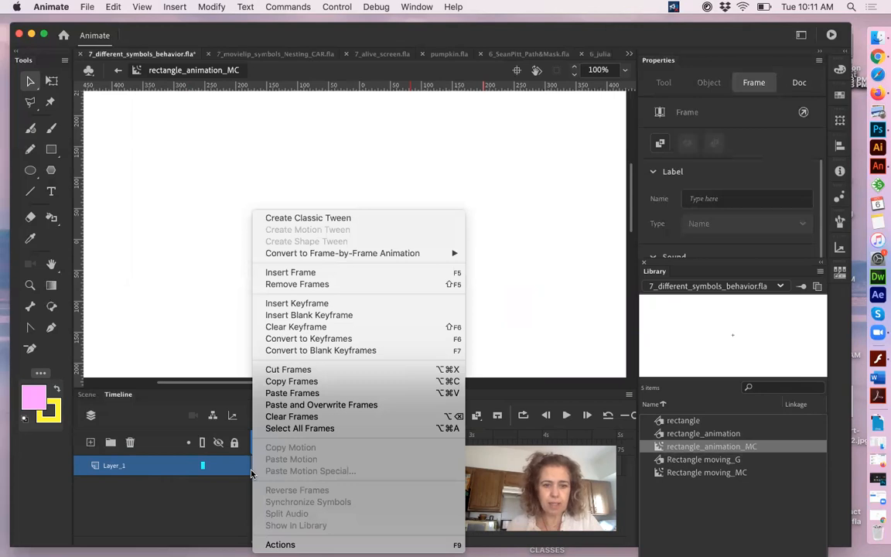
{"action": "left_click", "coordinate": [299, 393]}
{"action": "mouse_move", "coordinate": [252, 436]}
{"action": "left_mouse_down"}
{"action": "mouse_move", "coordinate": [422, 438]}
{"action": "mouse_move", "coordinate": [253, 438]}
{"action": "mouse_move", "coordinate": [240, 448]}
{"action": "left_mouse_up"}
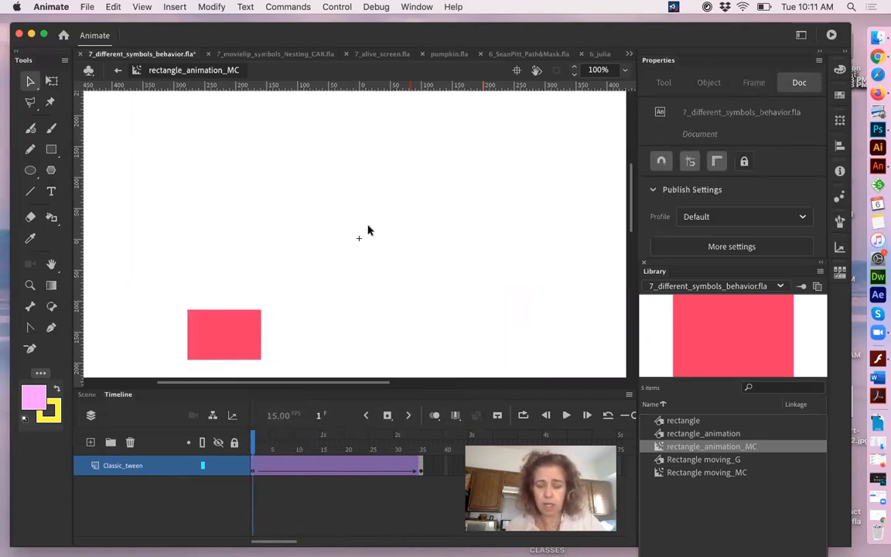
{"action": "left_click_drag", "start_coordinate": [253, 443], "coordinate": [211, 451]}
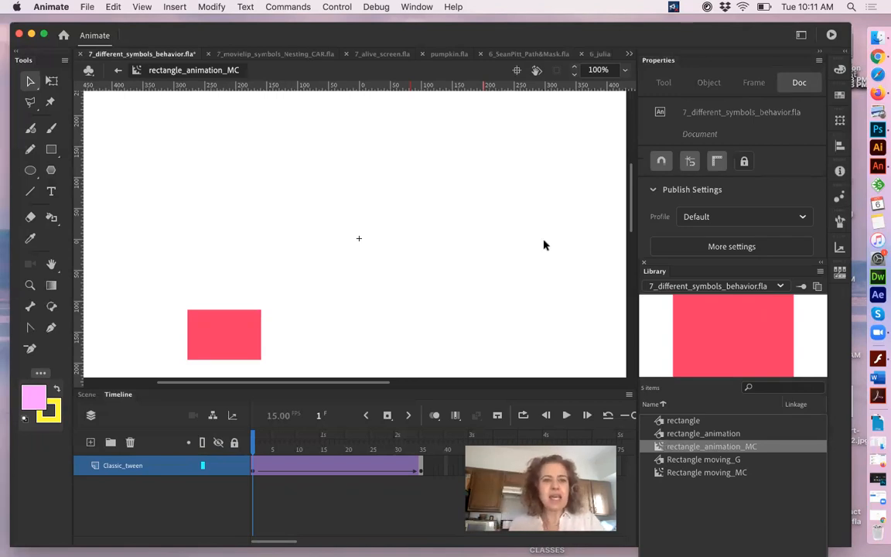
Step: Return to Scene 1, enlarge the timeline area and add a new layer above rectangle_animation_symbol
{"action": "left_click", "coordinate": [118, 72]}
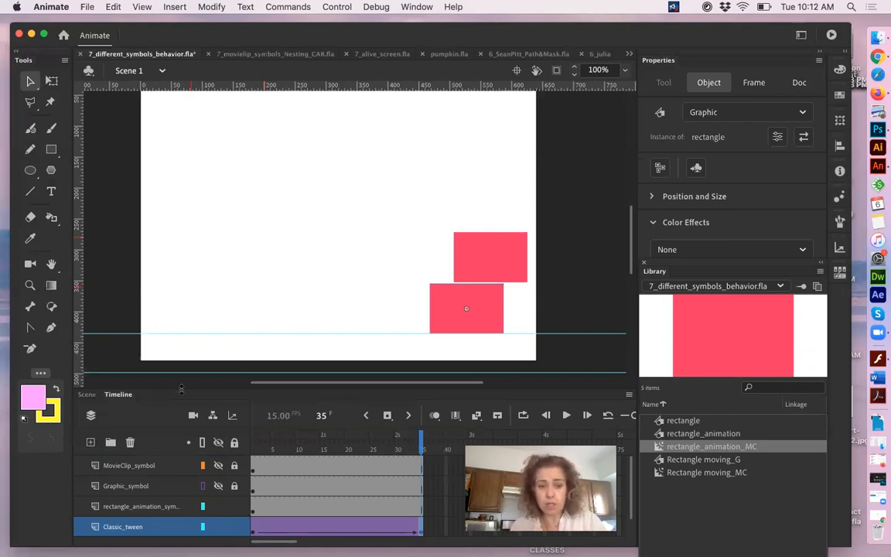
{"action": "left_click_drag", "start_coordinate": [183, 388], "coordinate": [185, 343]}
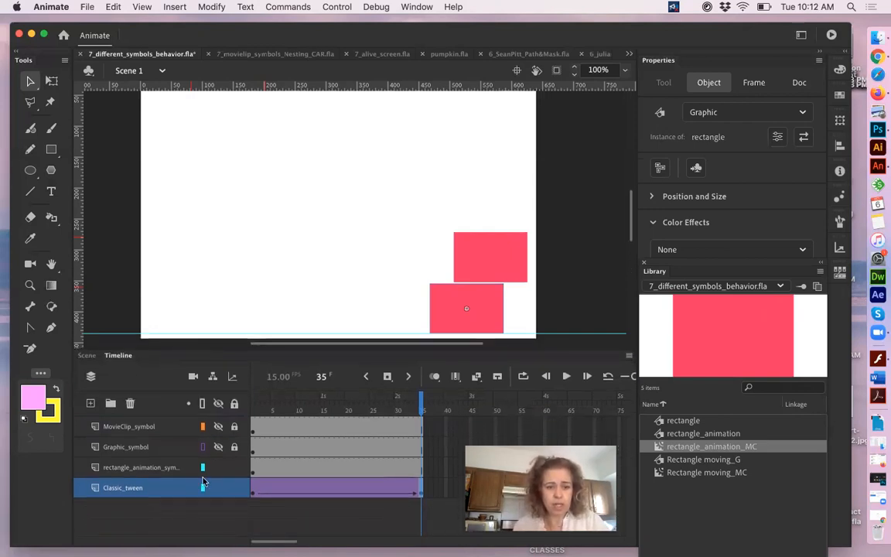
{"action": "left_click", "coordinate": [154, 469]}
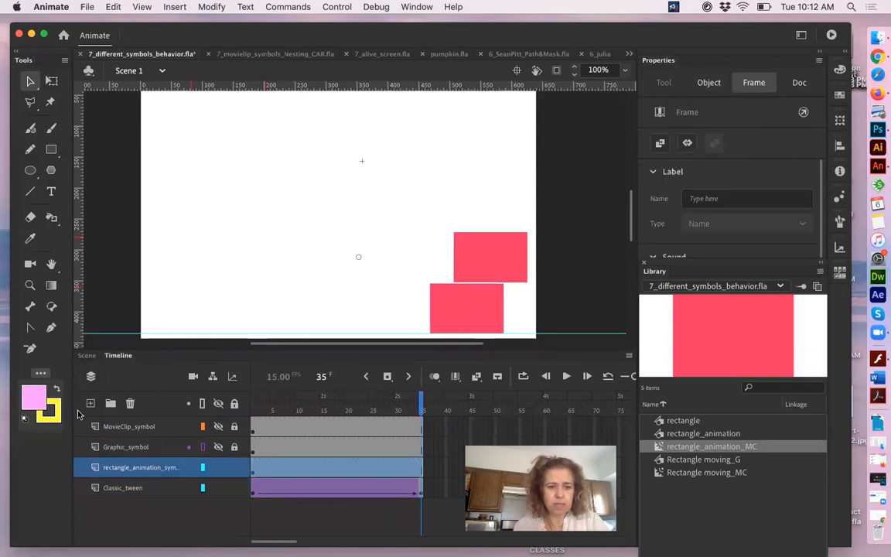
{"action": "left_click", "coordinate": [91, 404]}
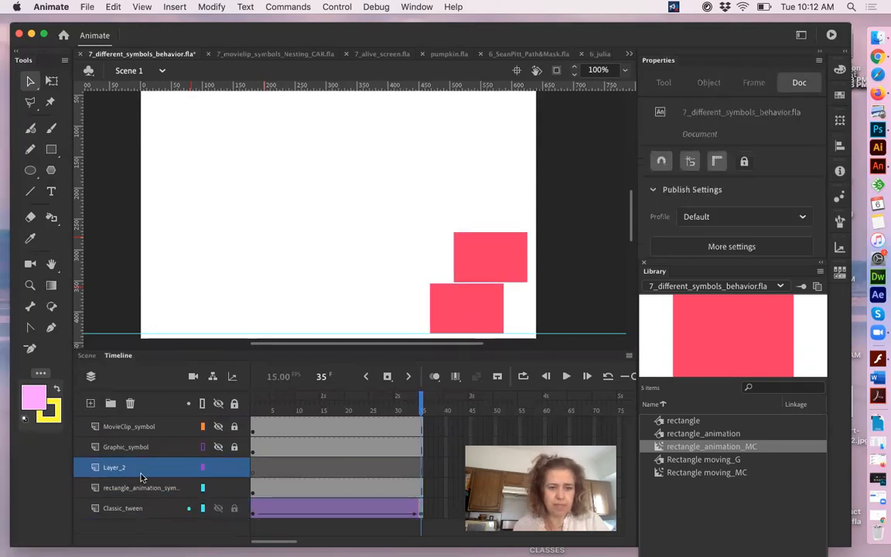
Step: Rename the new layer as "anim_MC" and widen the layer name column to fit the full names
{"action": "left_click", "coordinate": [116, 469]}
{"action": "double_click", "coordinate": [116, 469]}
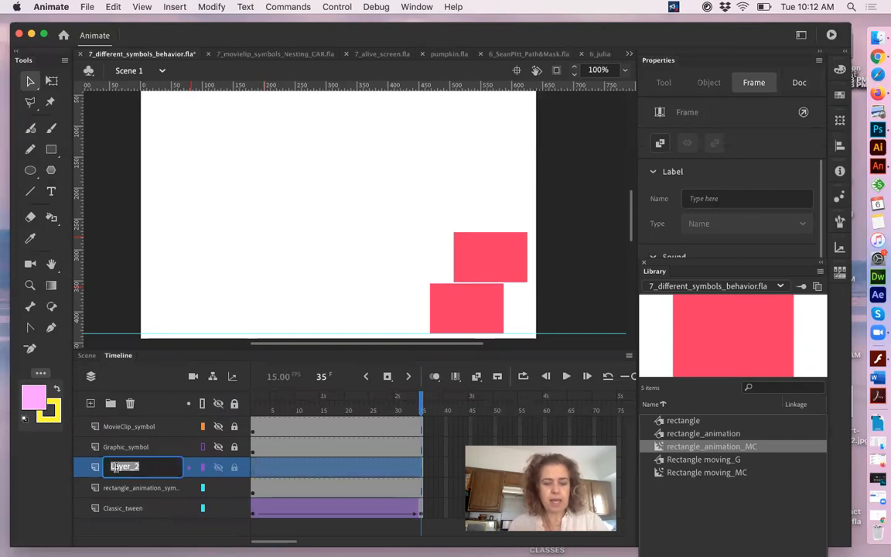
{"action": "type", "text": "anim_"}
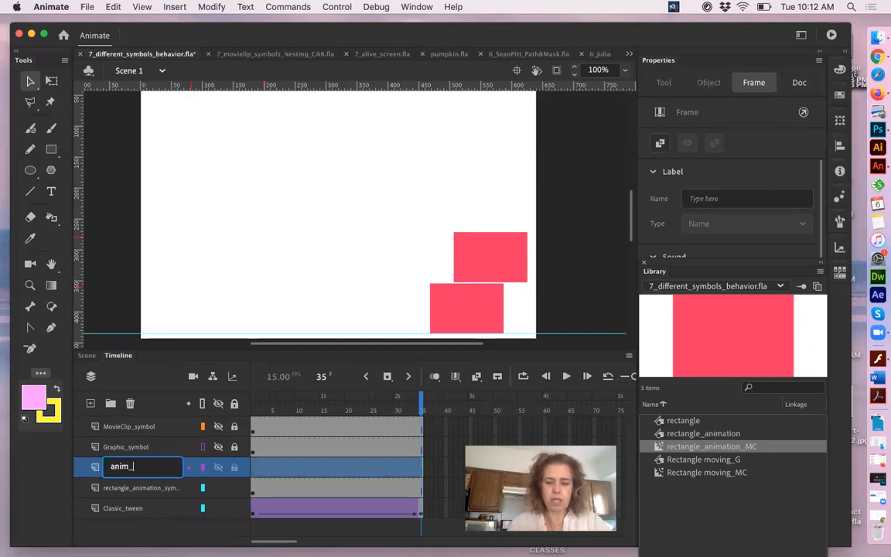
{"action": "type", "text": "MC"}
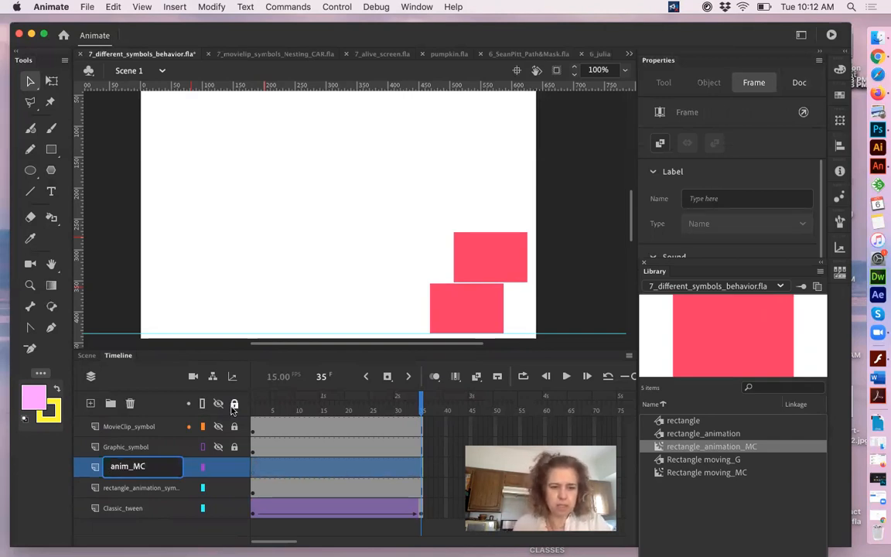
{"action": "left_click_drag", "start_coordinate": [249, 388], "coordinate": [289, 389]}
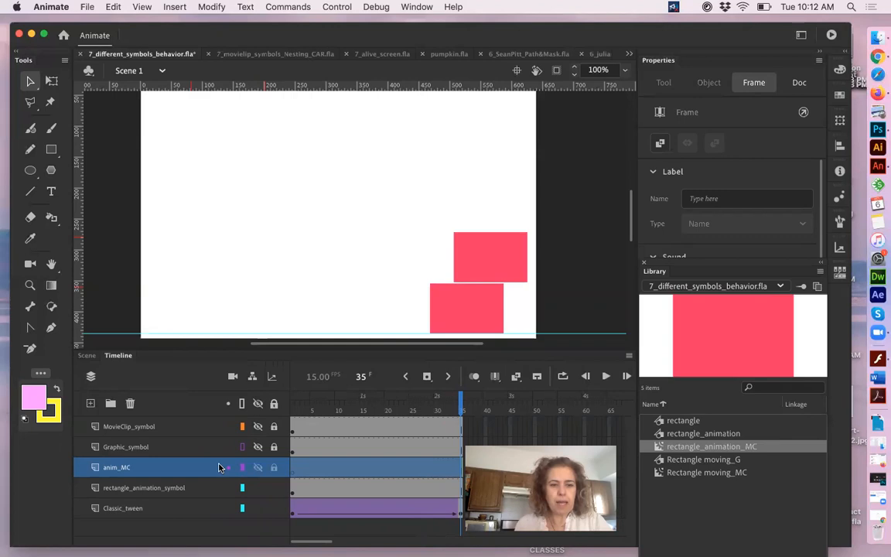
Step: Show the Graphic_symbol layer at frame 1 and tint the rectangle_animation_symbol layer's instance at 59% with red 153, green 0, blue 153
{"action": "left_click", "coordinate": [291, 453]}
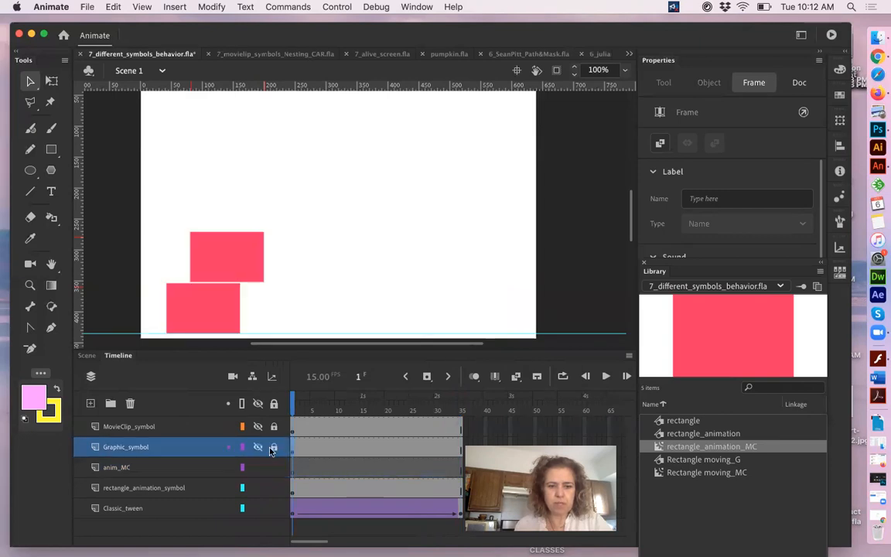
{"action": "left_click", "coordinate": [258, 448]}
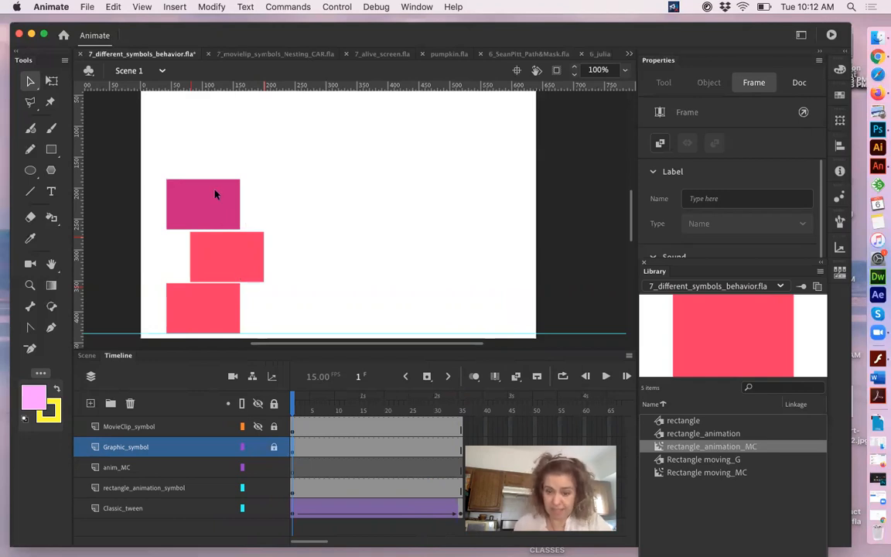
{"action": "left_click", "coordinate": [248, 261]}
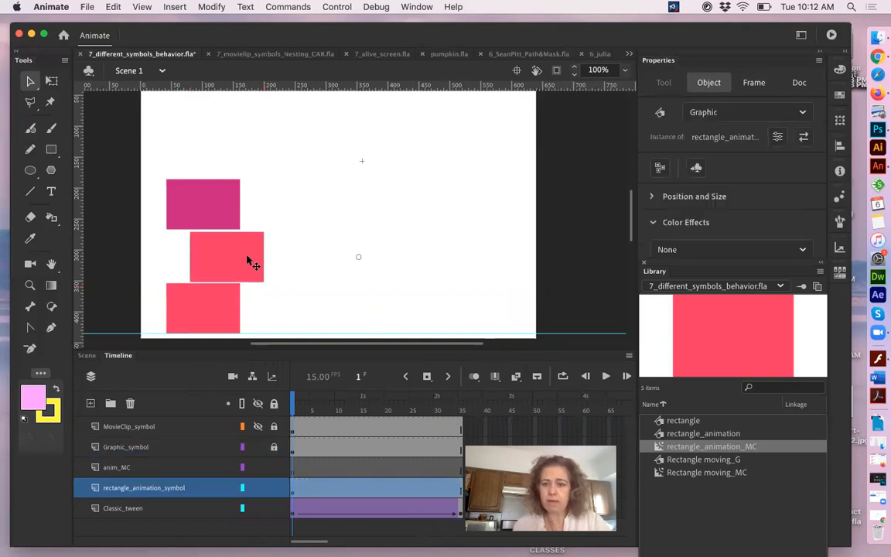
{"action": "left_click_drag", "start_coordinate": [675, 261], "coordinate": [686, 459]}
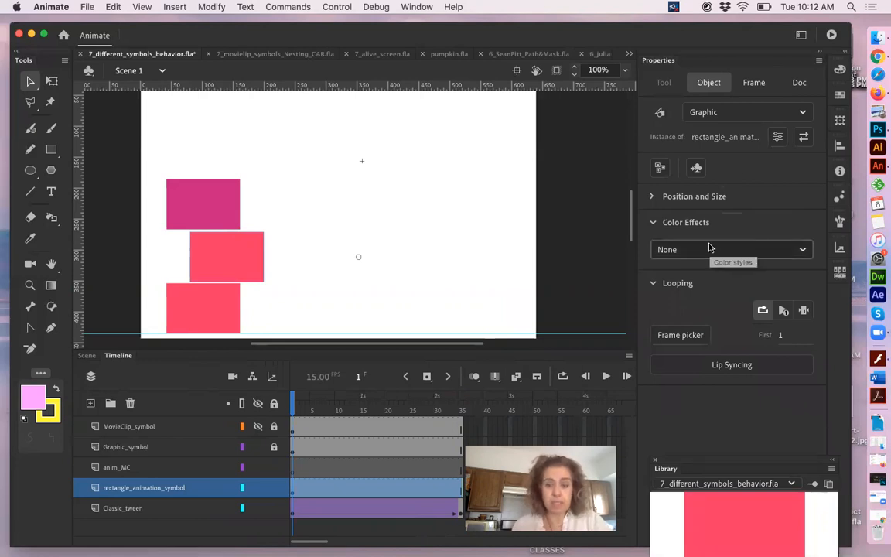
{"action": "left_click", "coordinate": [802, 250]}
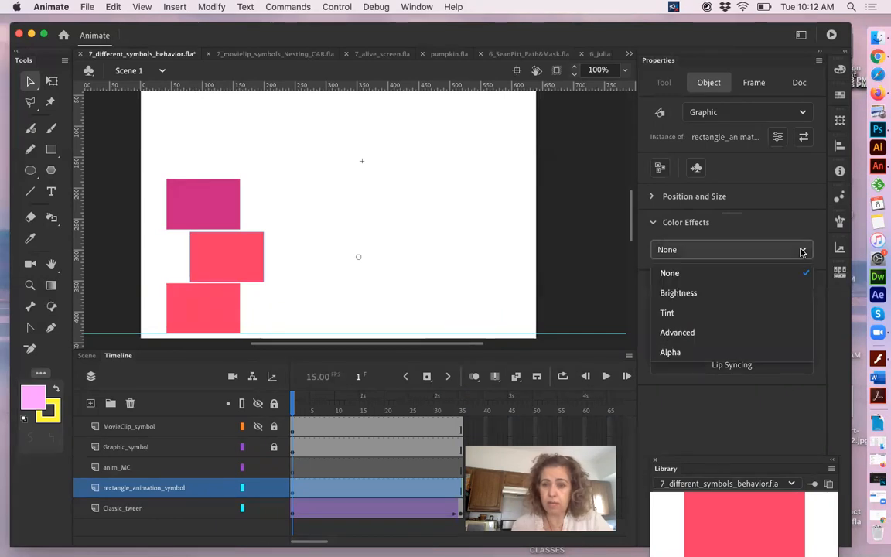
{"action": "left_click", "coordinate": [667, 313]}
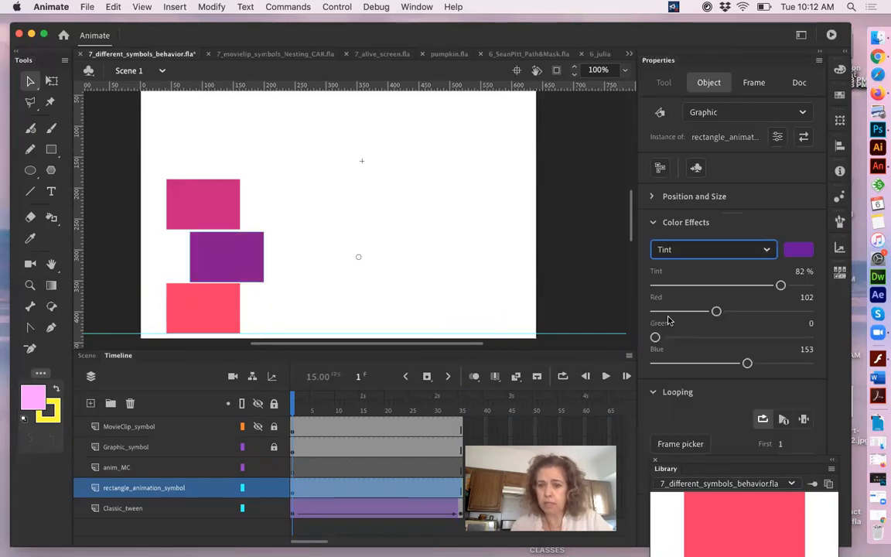
{"action": "left_click", "coordinate": [799, 250]}
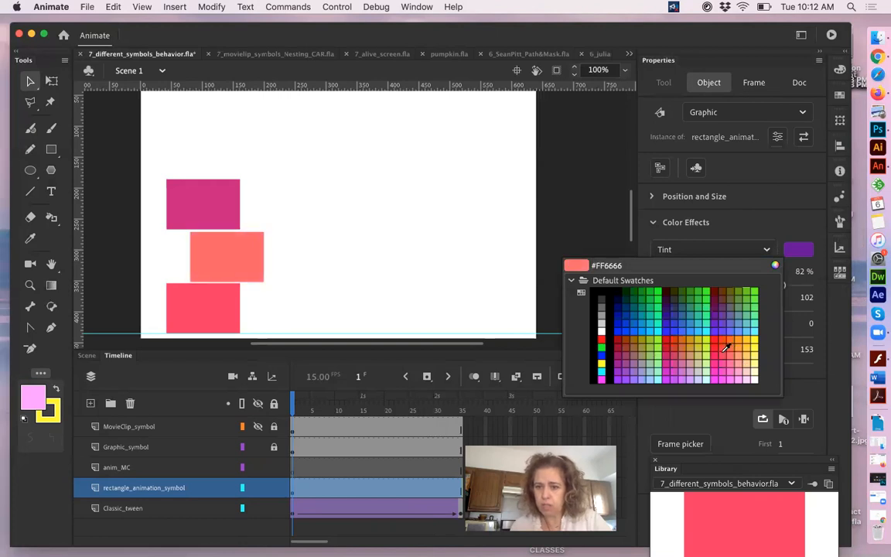
{"action": "left_click", "coordinate": [619, 361]}
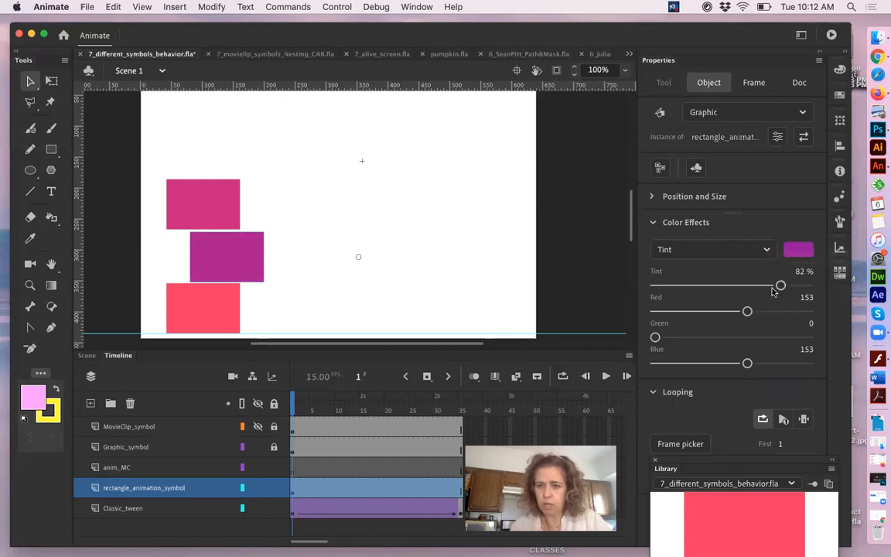
{"action": "left_click_drag", "start_coordinate": [778, 286], "coordinate": [743, 290]}
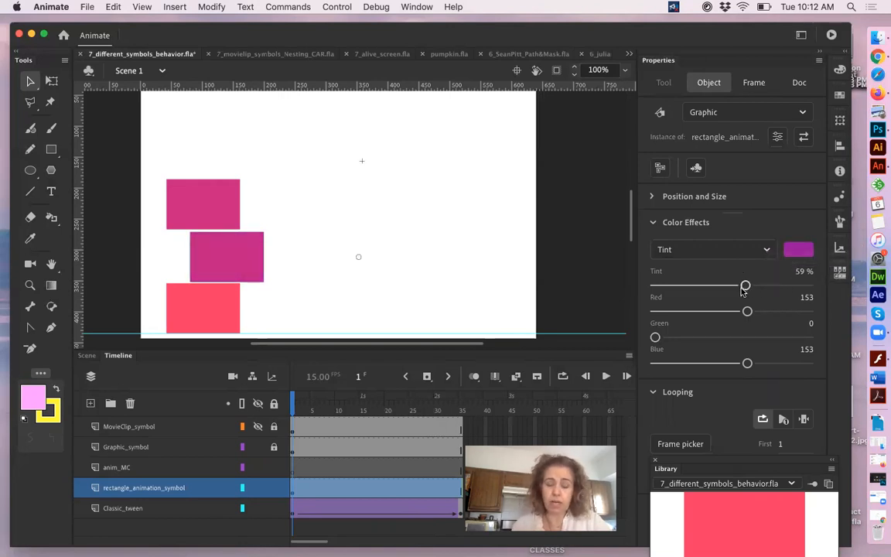
Step: Place an instance of the rectangle_animation_MC library symbol on the stage at frame 1 of the anim_MC layer
{"action": "mouse_move", "coordinate": [294, 428]}
{"action": "left_mouse_down"}
{"action": "mouse_move", "coordinate": [457, 433]}
{"action": "mouse_move", "coordinate": [293, 432]}
{"action": "left_mouse_up"}
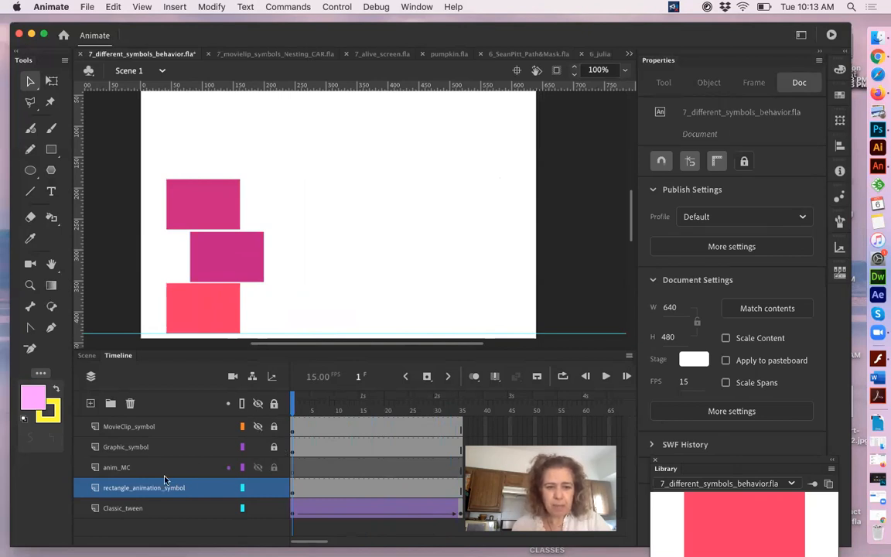
{"action": "left_click", "coordinate": [292, 469]}
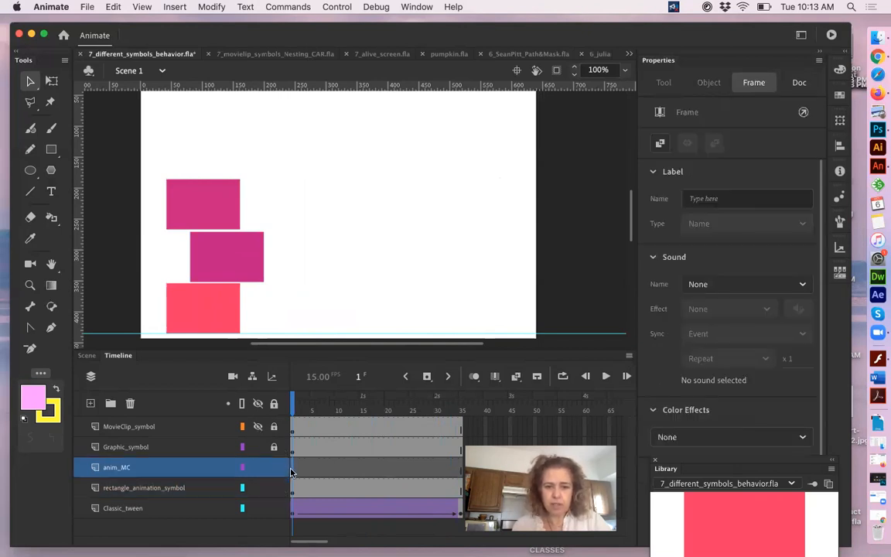
{"action": "left_click_drag", "start_coordinate": [680, 460], "coordinate": [648, 197]}
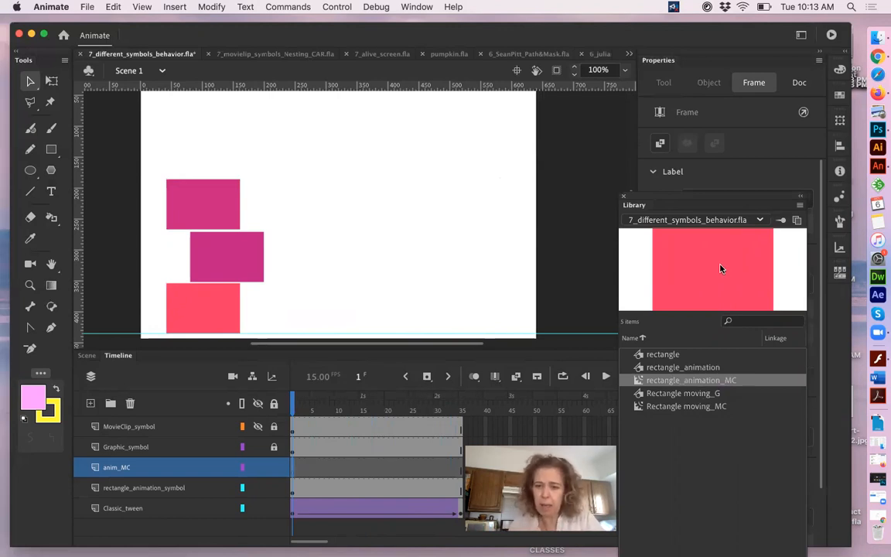
{"action": "left_click_drag", "start_coordinate": [732, 269], "coordinate": [211, 140]}
Step: Show and unlock the MovieClip_symbol layer and separate its purple rectangle from the rectangle_animation_MC instance, placing the new instance below it
{"action": "left_click", "coordinate": [257, 427]}
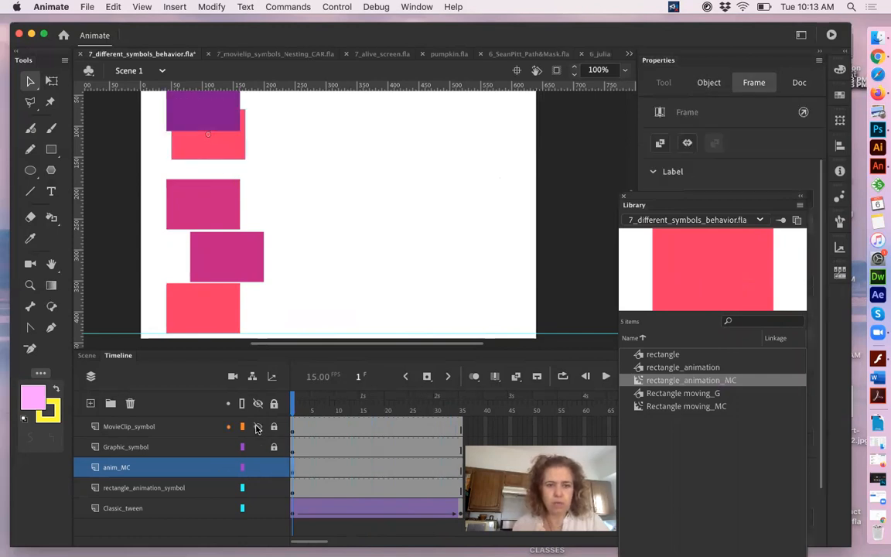
{"action": "left_click_drag", "start_coordinate": [387, 205], "coordinate": [384, 272]}
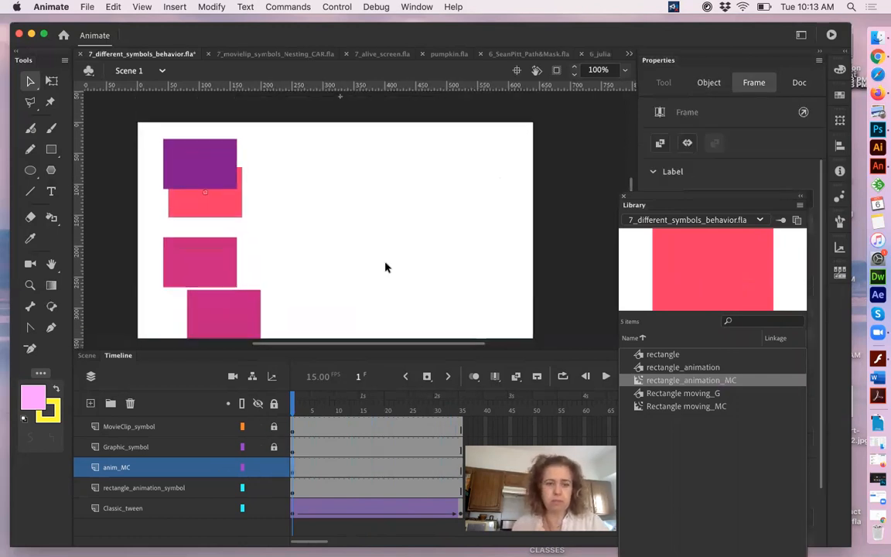
{"action": "left_click", "coordinate": [344, 227]}
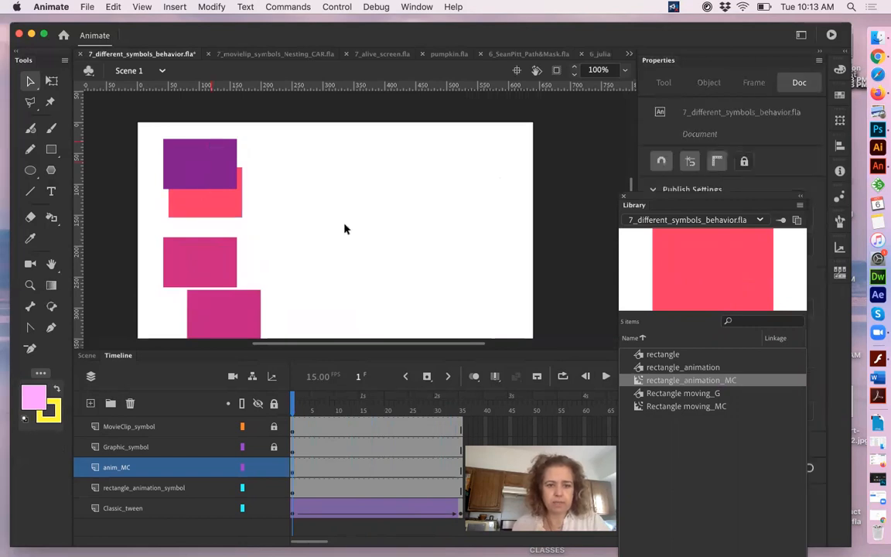
{"action": "left_click", "coordinate": [274, 426]}
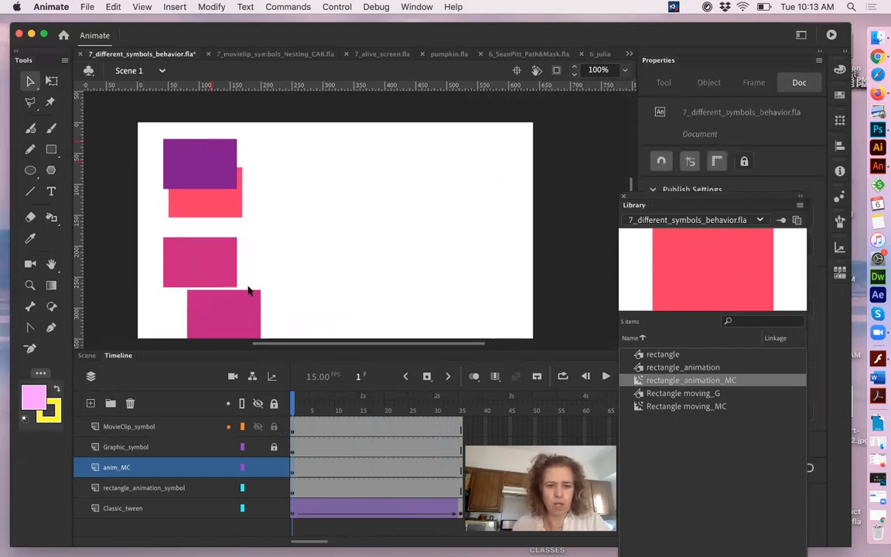
{"action": "left_click_drag", "start_coordinate": [202, 175], "coordinate": [202, 158]}
{"action": "left_click_drag", "start_coordinate": [209, 194], "coordinate": [227, 209]}
Step: Tint the rectangle_animation_MC instance at 82% with purple (red 102, green 0, blue 153)
{"action": "left_click_drag", "start_coordinate": [710, 199], "coordinate": [672, 424]}
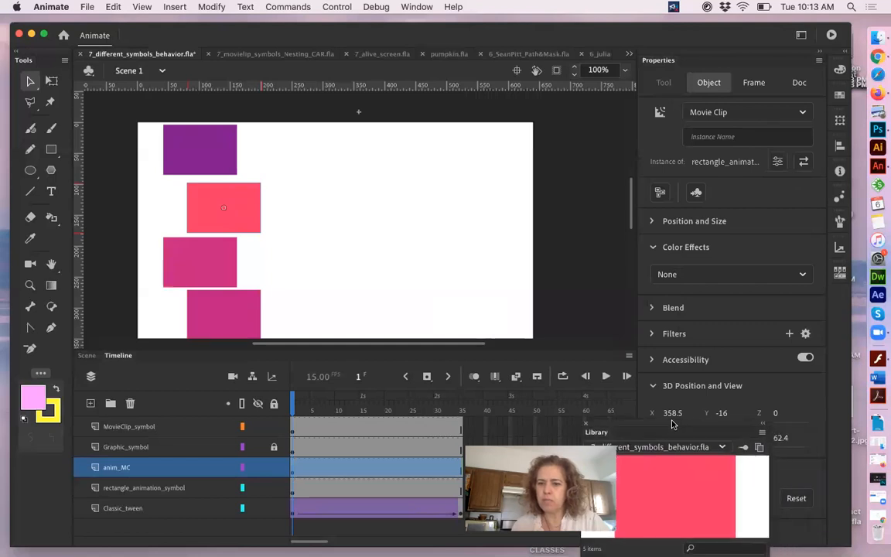
{"action": "left_click", "coordinate": [802, 274]}
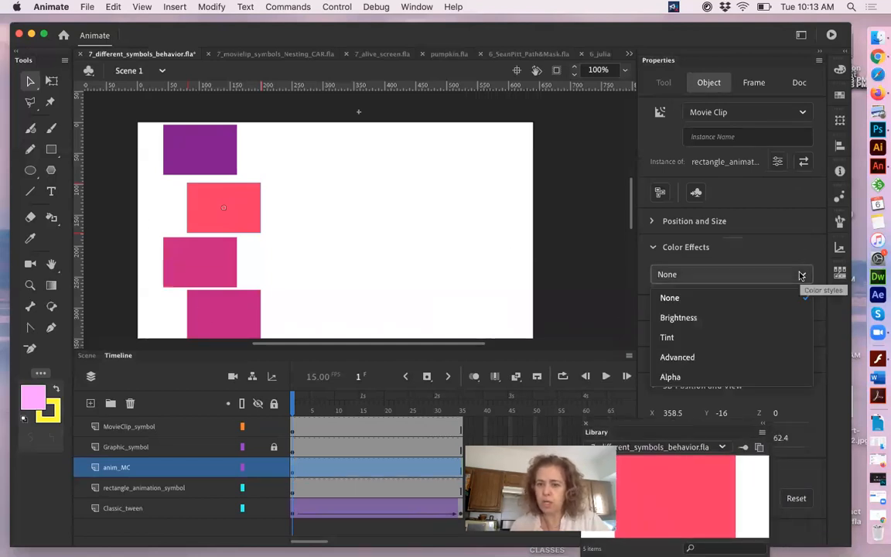
{"action": "left_click", "coordinate": [684, 339]}
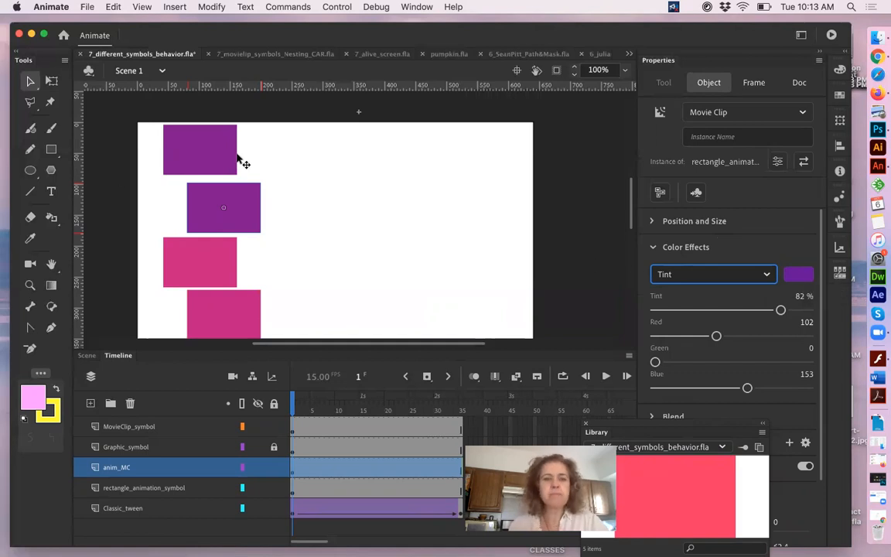
Step: Inspect the Classic_tween and rectangle_animation_symbol instances on the stage and scrub the first frames of the timeline to compare the layers
{"action": "scroll", "coordinate": [394, 276], "scroll_direction": "down", "scroll_amount": 5}
{"action": "scroll", "coordinate": [434, 246], "scroll_direction": "left", "scroll_amount": 2}
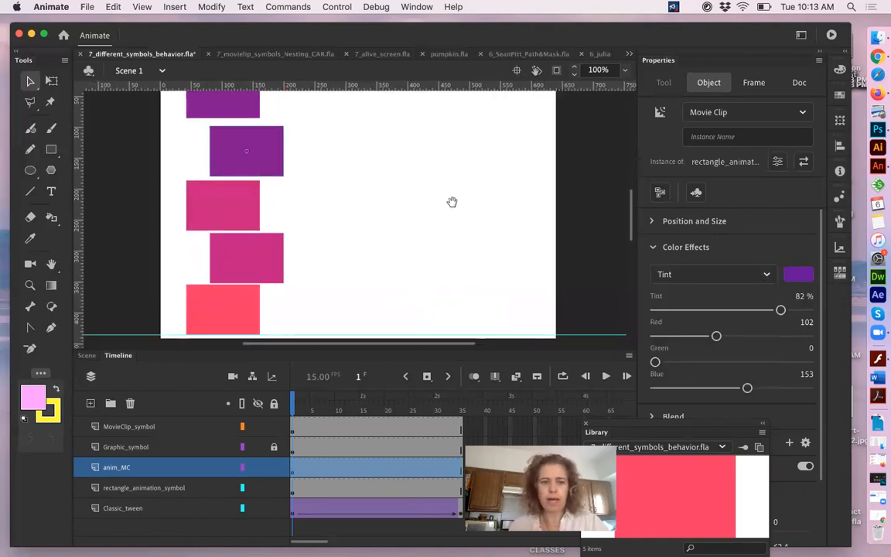
{"action": "left_click", "coordinate": [242, 294]}
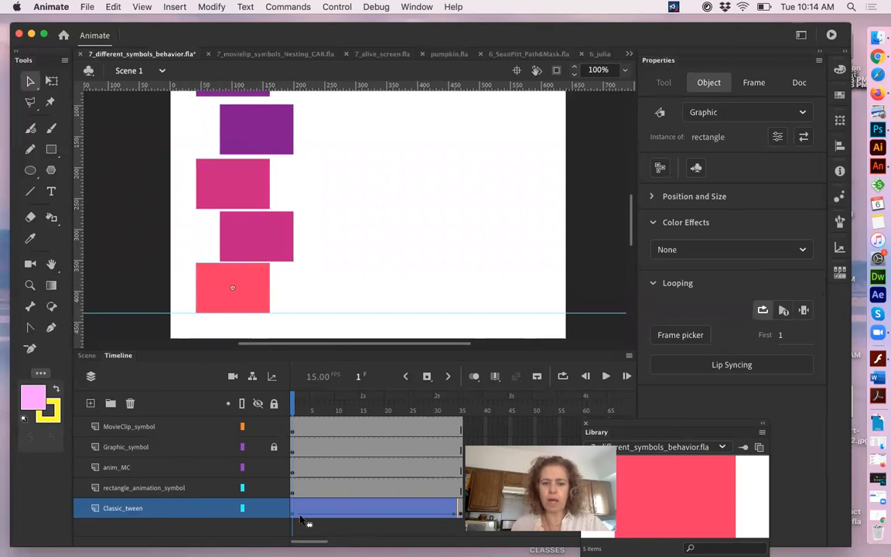
{"action": "left_click", "coordinate": [252, 236]}
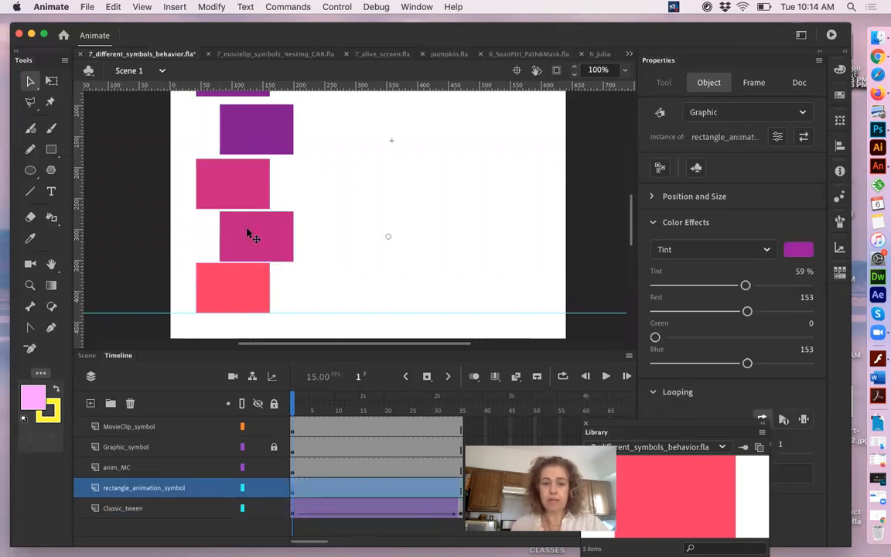
{"action": "left_click", "coordinate": [239, 179]}
{"action": "left_click_drag", "start_coordinate": [380, 177], "coordinate": [363, 211]}
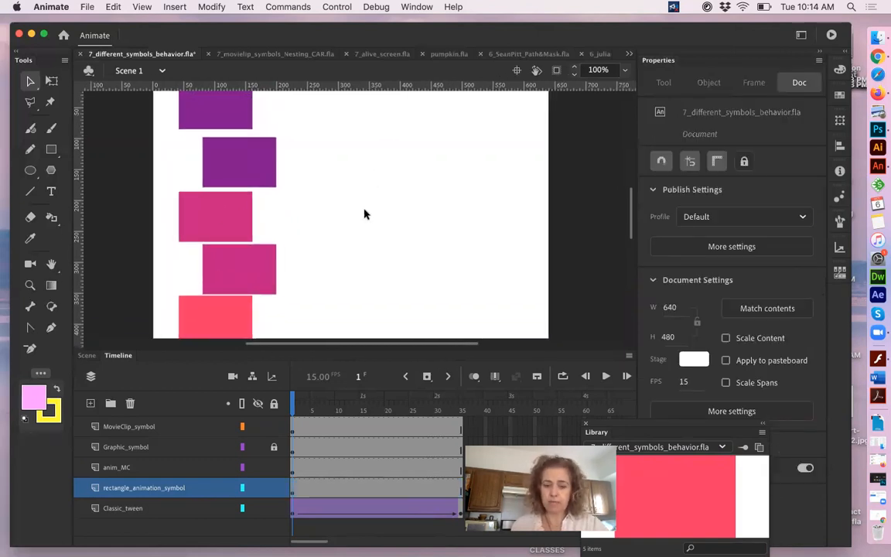
{"action": "left_click_drag", "start_coordinate": [311, 408], "coordinate": [291, 410]}
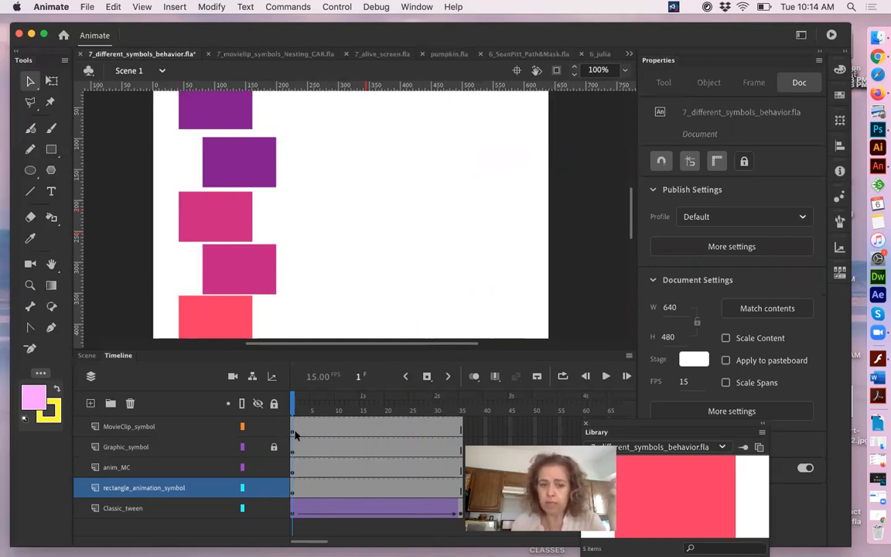
{"action": "left_click", "coordinate": [294, 430]}
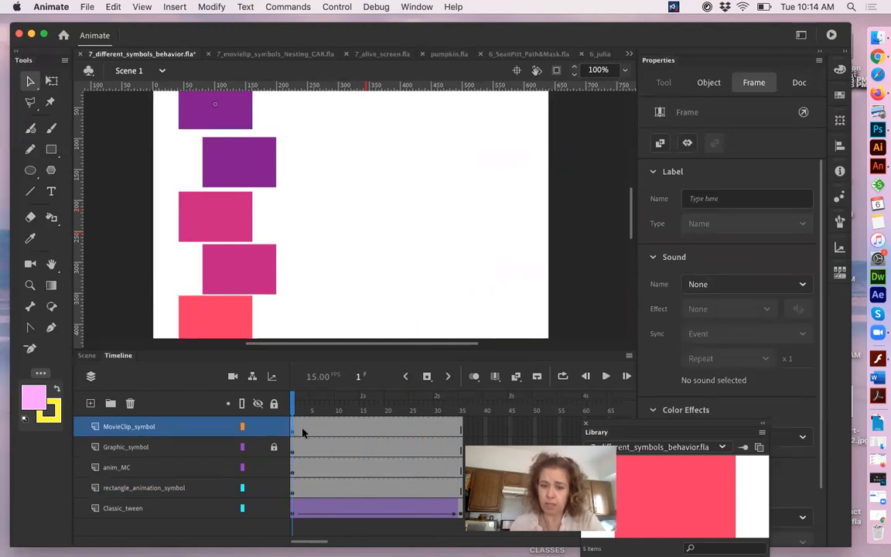
{"action": "left_click_drag", "start_coordinate": [326, 413], "coordinate": [250, 428]}
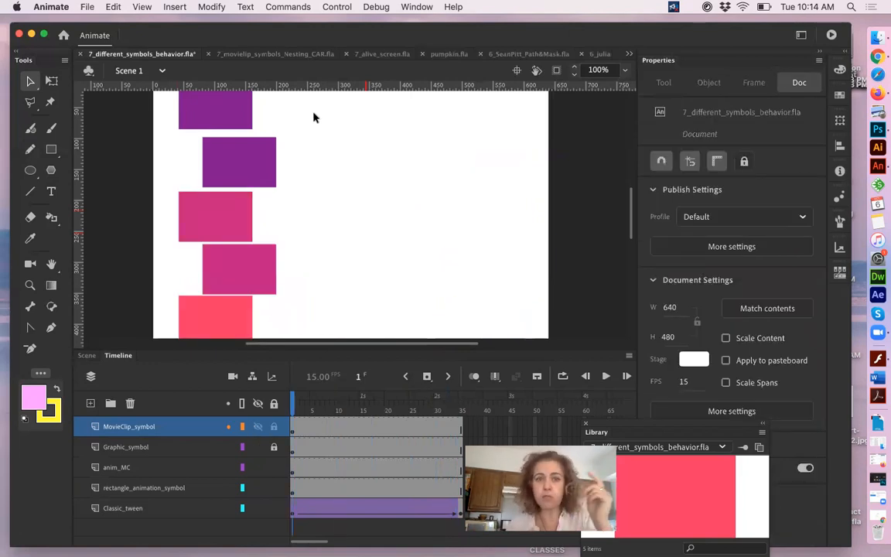
Step: Test the movie in Animate to compare all five rectangle animations, and close the preview
{"action": "left_click", "coordinate": [338, 7]}
{"action": "mouse_move", "coordinate": [376, 7]}
{"action": "mouse_move", "coordinate": [338, 7]}
{"action": "mouse_move", "coordinate": [385, 136]}
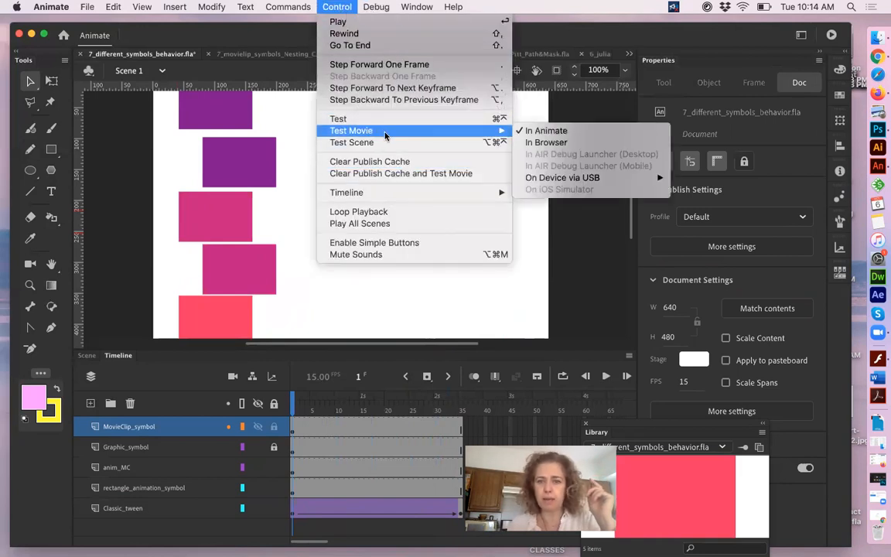
{"action": "left_click", "coordinate": [559, 132]}
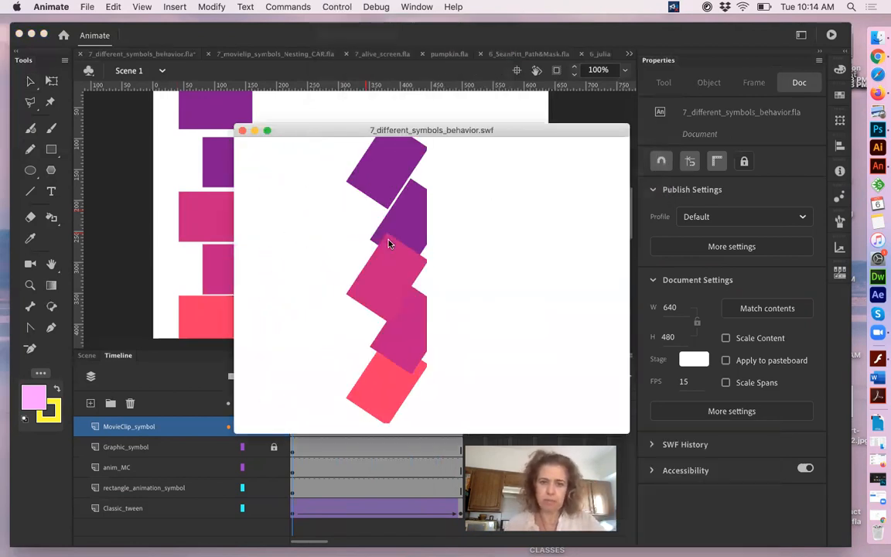
{"action": "left_click_drag", "start_coordinate": [340, 136], "coordinate": [320, 114]}
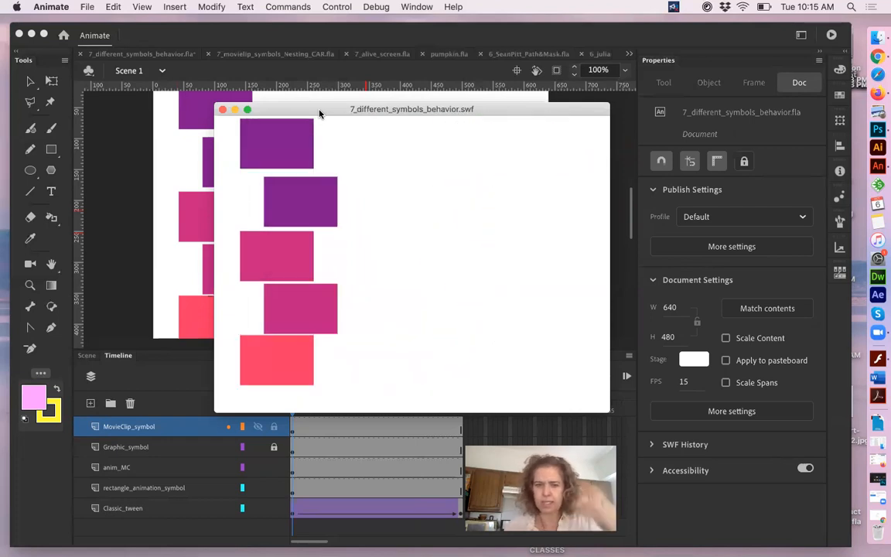
{"action": "left_click", "coordinate": [223, 109]}
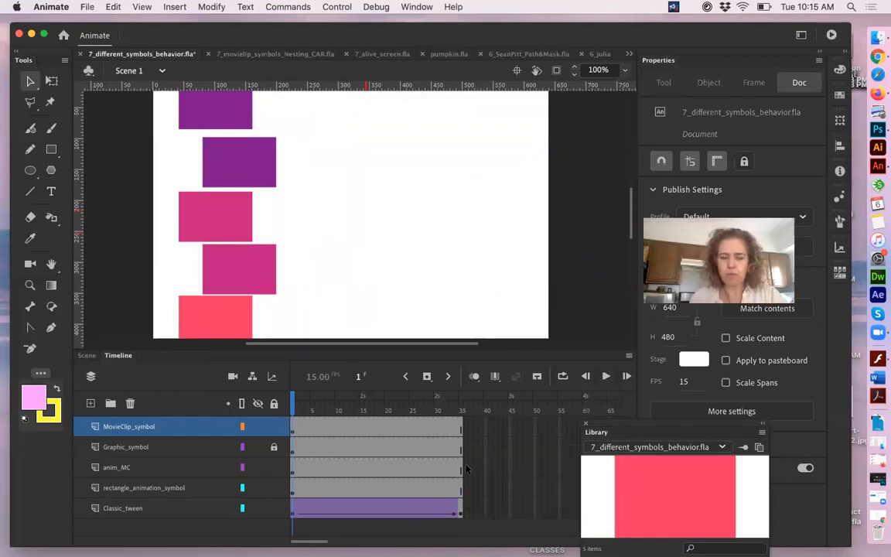
Step: Extend all five layers with regular frames to frame 60
{"action": "left_click", "coordinate": [525, 467]}
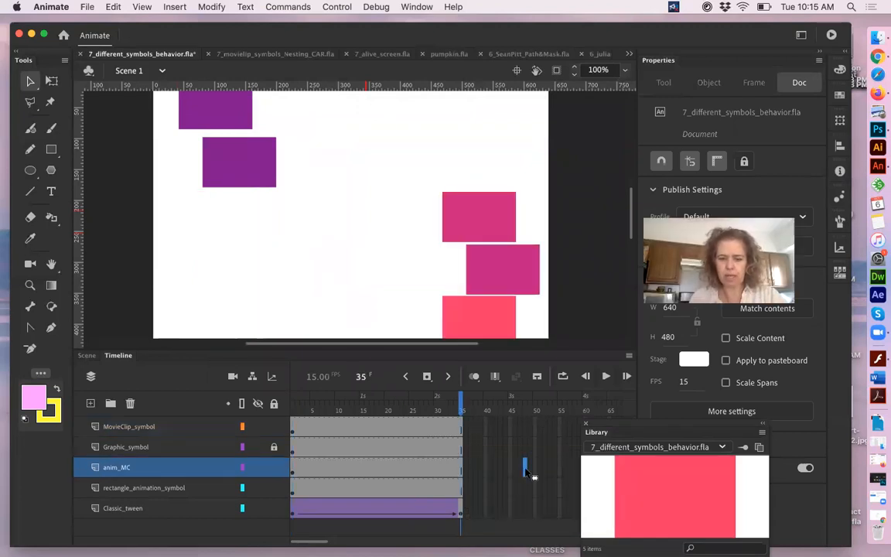
{"action": "left_click_drag", "start_coordinate": [615, 431], "coordinate": [658, 438]}
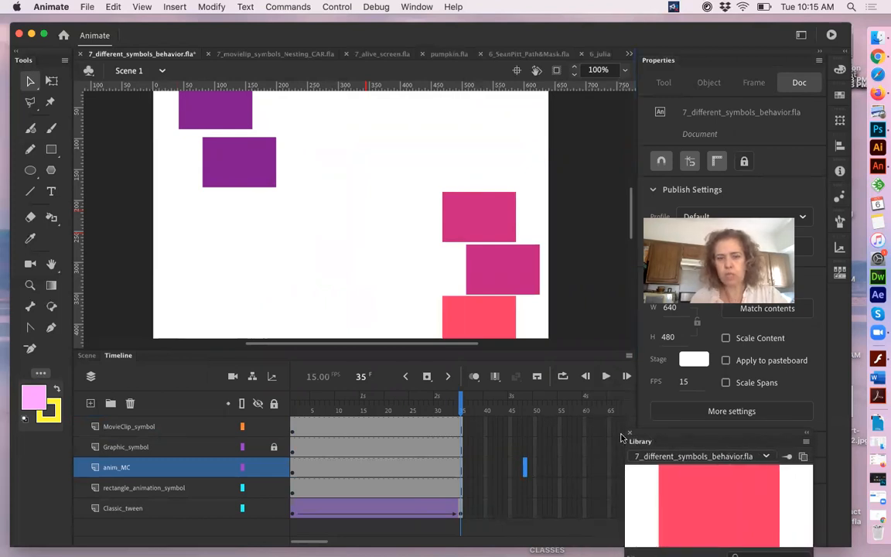
{"action": "scroll", "coordinate": [408, 500], "scroll_direction": "right", "scroll_amount": 3}
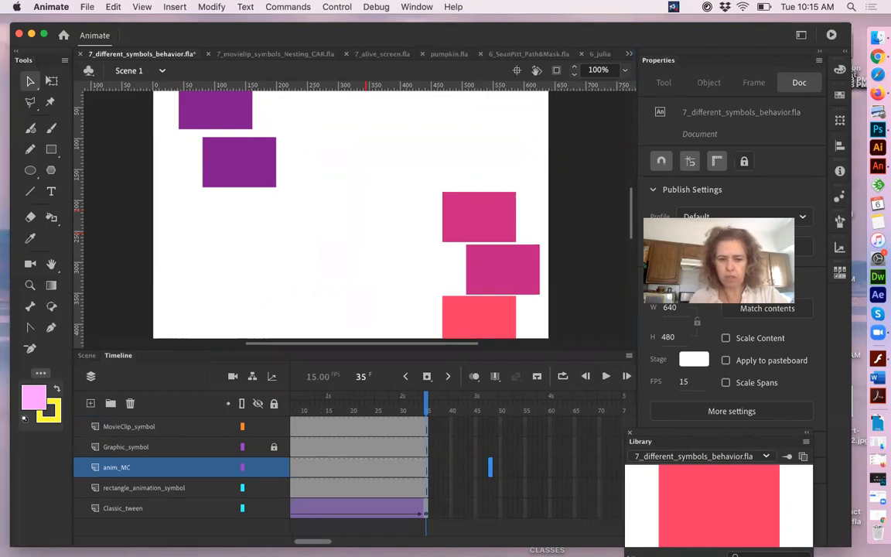
{"action": "left_click_drag", "start_coordinate": [534, 424], "coordinate": [534, 512]}
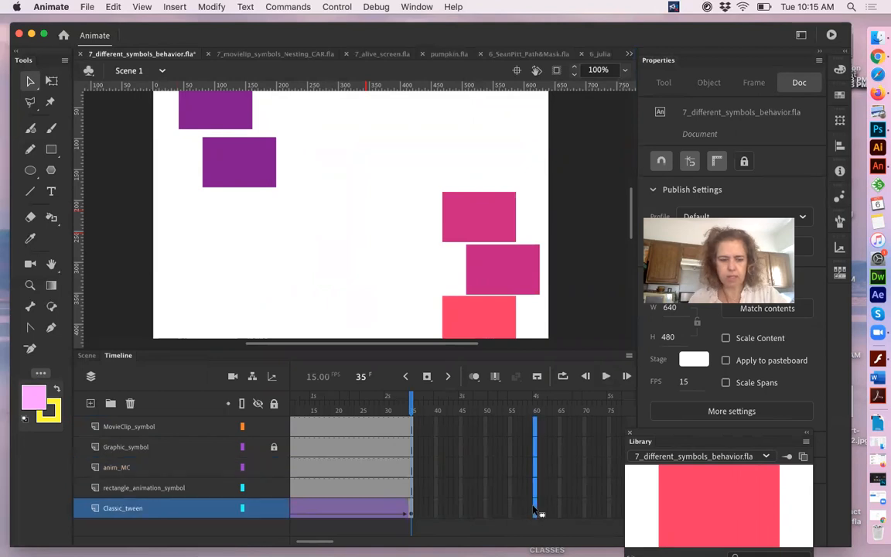
{"action": "key", "text": "F5"}
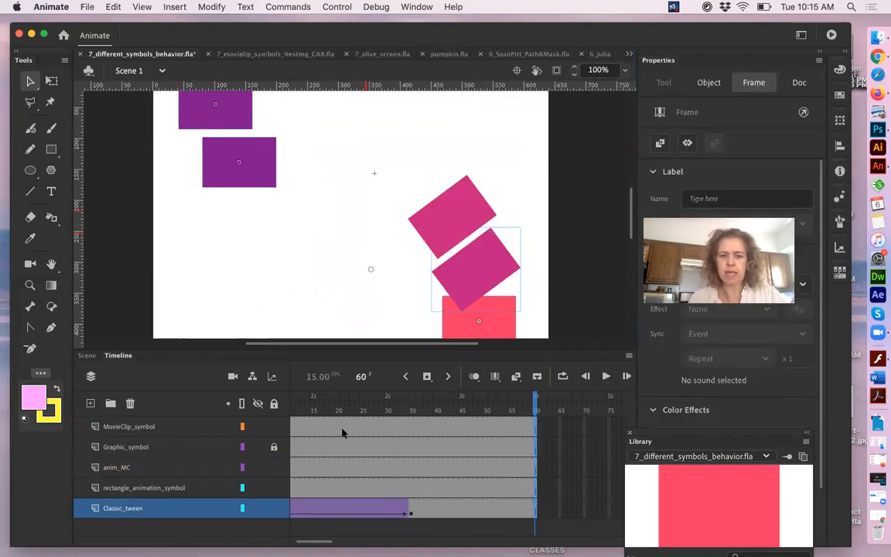
Step: Scrub the timeline up to frame 60, compare the rectangle animations with the Classic_tween layer, and check that layer's keyframe at frame 35
{"action": "left_click_drag", "start_coordinate": [307, 411], "coordinate": [415, 416]}
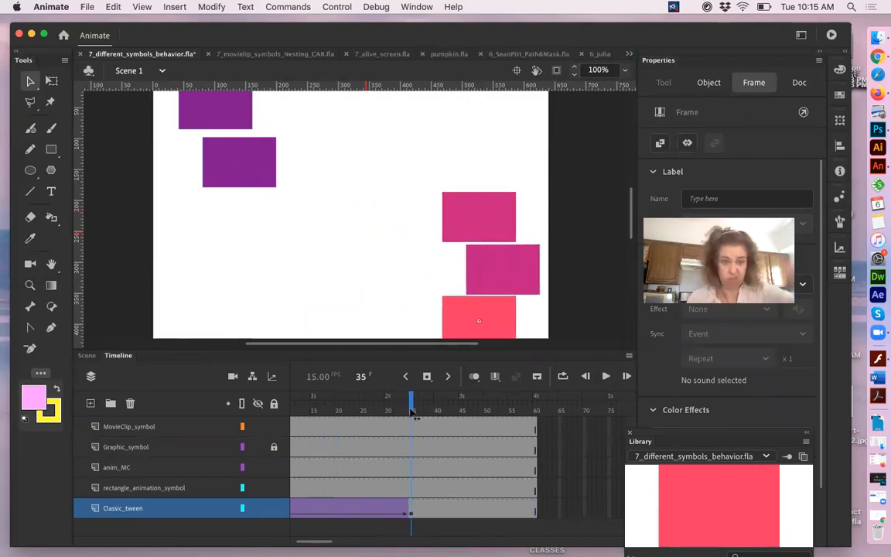
{"action": "left_click_drag", "start_coordinate": [412, 415], "coordinate": [541, 424]}
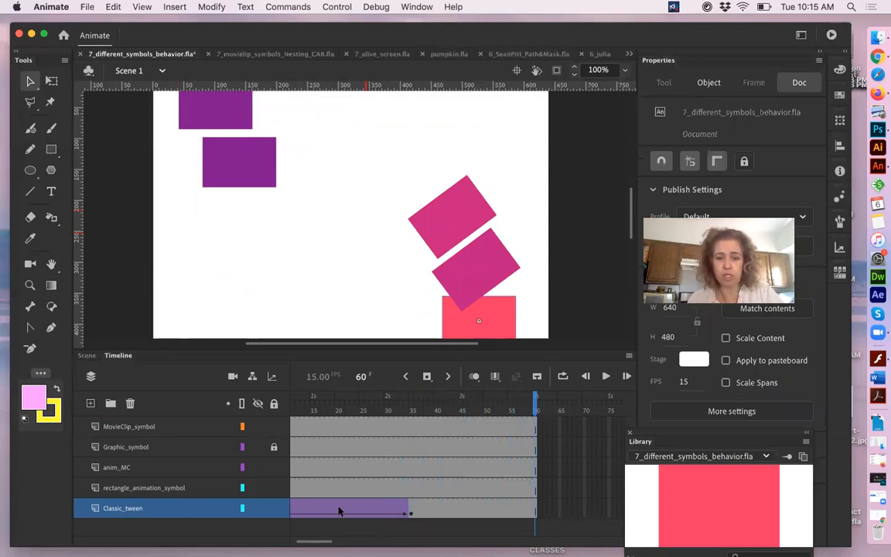
{"action": "left_click", "coordinate": [410, 513]}
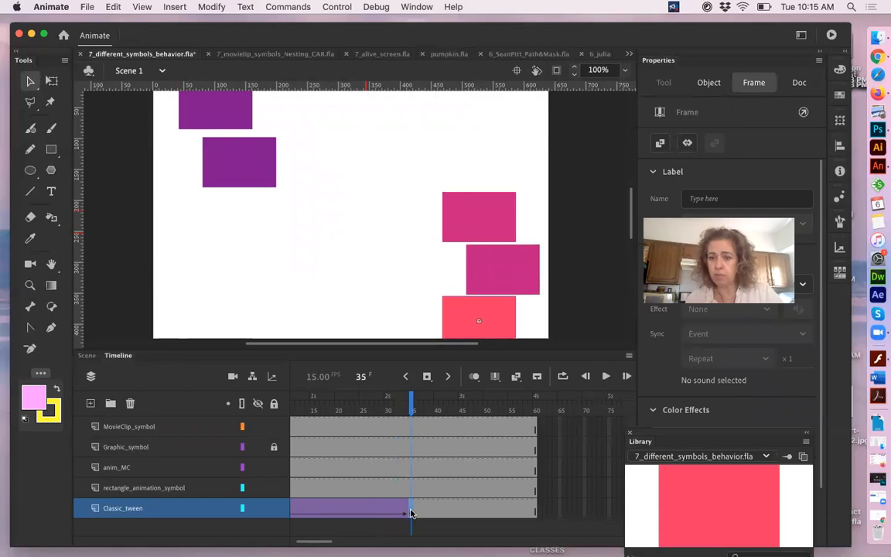
{"action": "left_click_drag", "start_coordinate": [431, 410], "coordinate": [544, 418]}
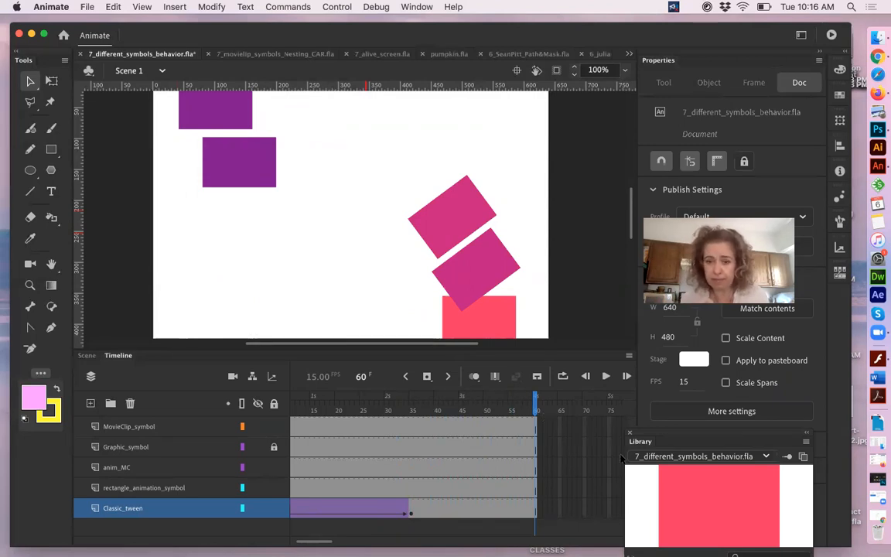
Step: Try extending all five layers with regular frames to frame 70, and remove the frames from frame 60 onward
{"action": "left_click_drag", "start_coordinate": [585, 422], "coordinate": [586, 512]}
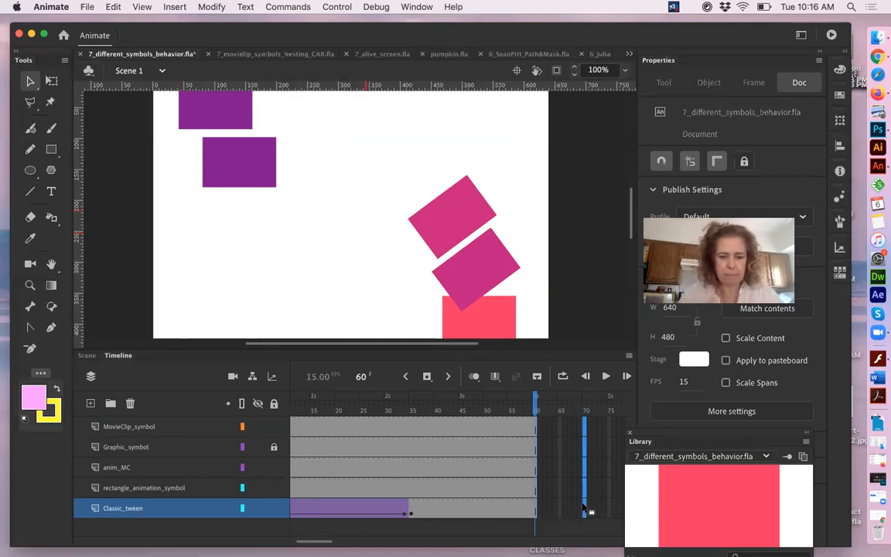
{"action": "key", "text": "F5"}
{"action": "left_click_drag", "start_coordinate": [371, 408], "coordinate": [591, 431]}
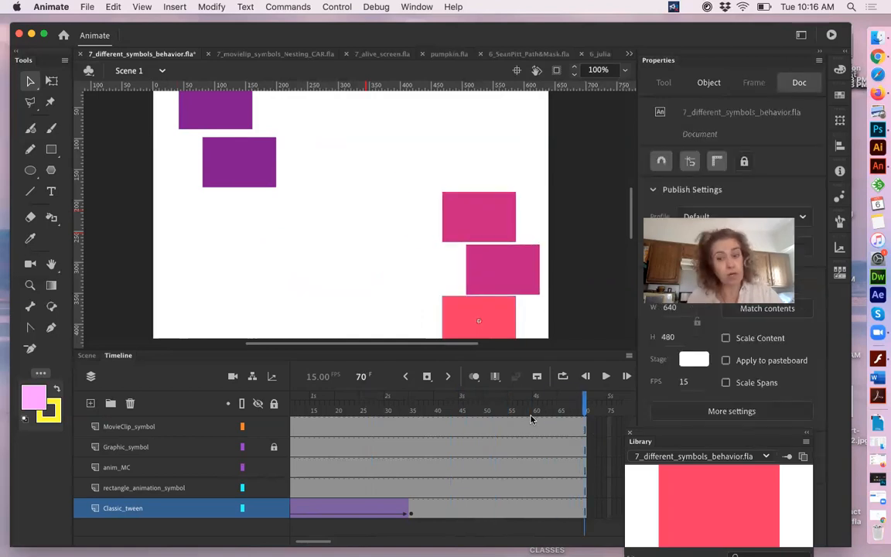
{"action": "left_click_drag", "start_coordinate": [536, 421], "coordinate": [602, 517]}
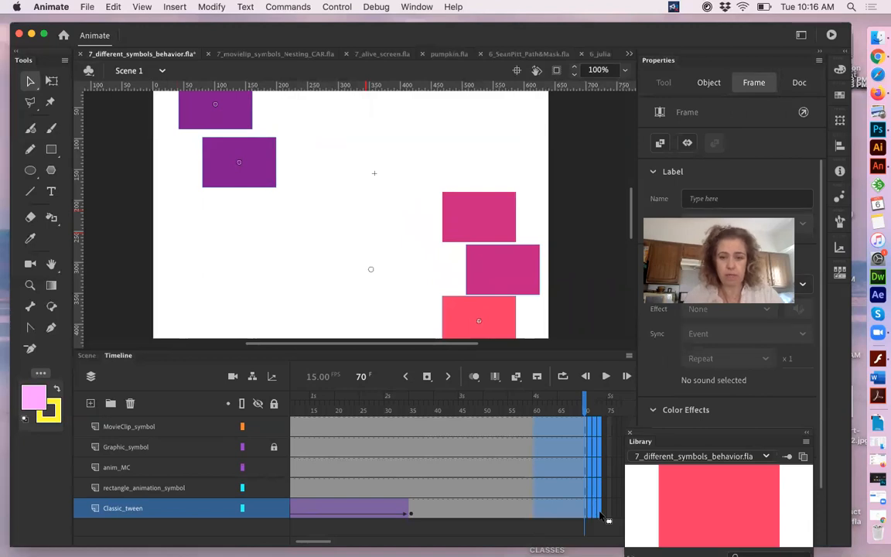
{"action": "key", "text": "shift+F5"}
Step: Test the movie to compare how the movie clip and graphic symbol rectangles play on the shortened timeline, and close the preview
{"action": "left_click", "coordinate": [516, 410]}
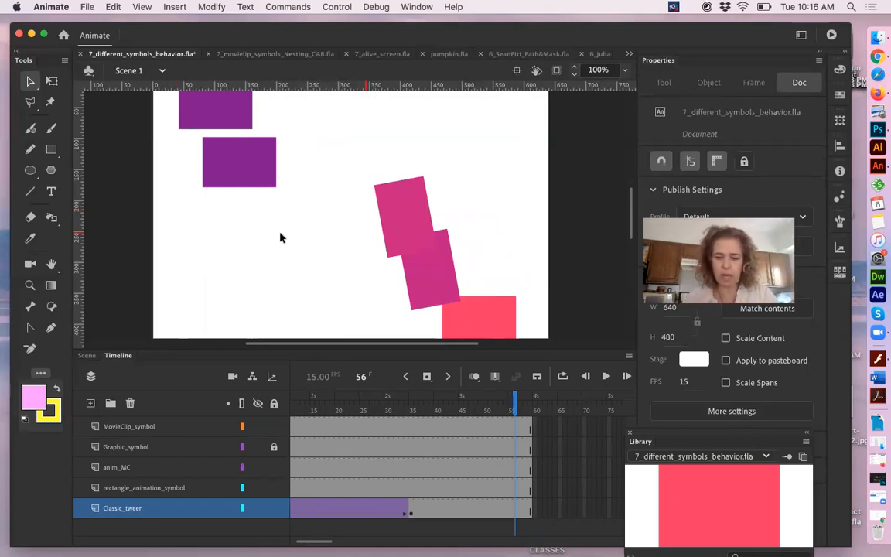
{"action": "key", "text": "super+Return"}
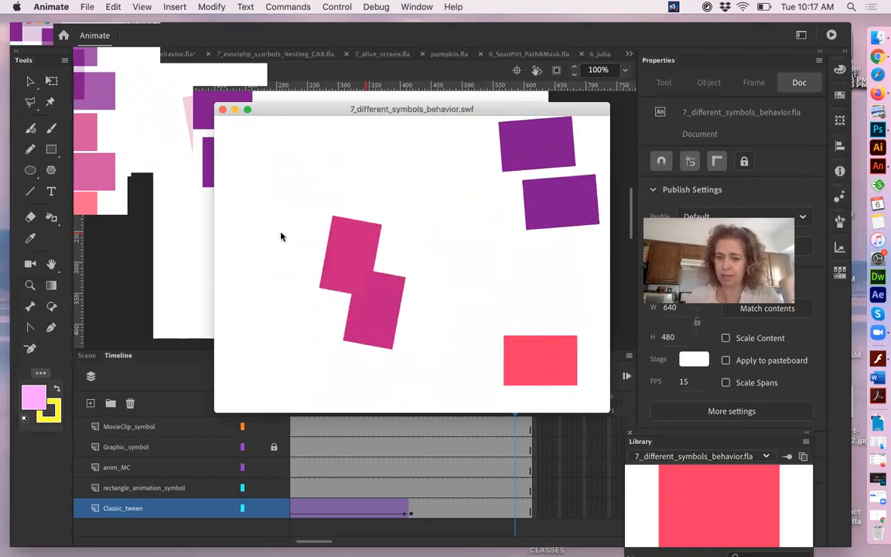
{"action": "left_click", "coordinate": [222, 109]}
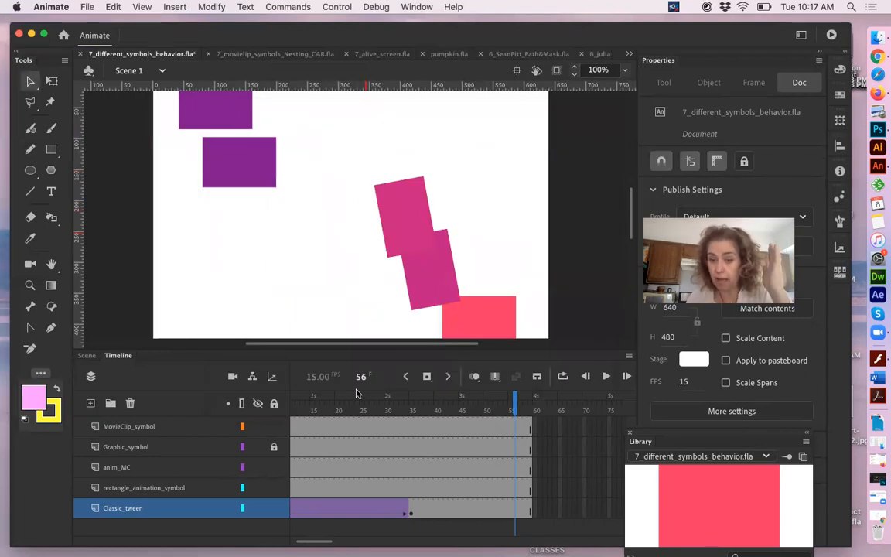
Step: Remove all frames after frame 1 on the five layers and extend the layers with regular frames to frame 10
{"action": "left_click_drag", "start_coordinate": [550, 421], "coordinate": [299, 523]}
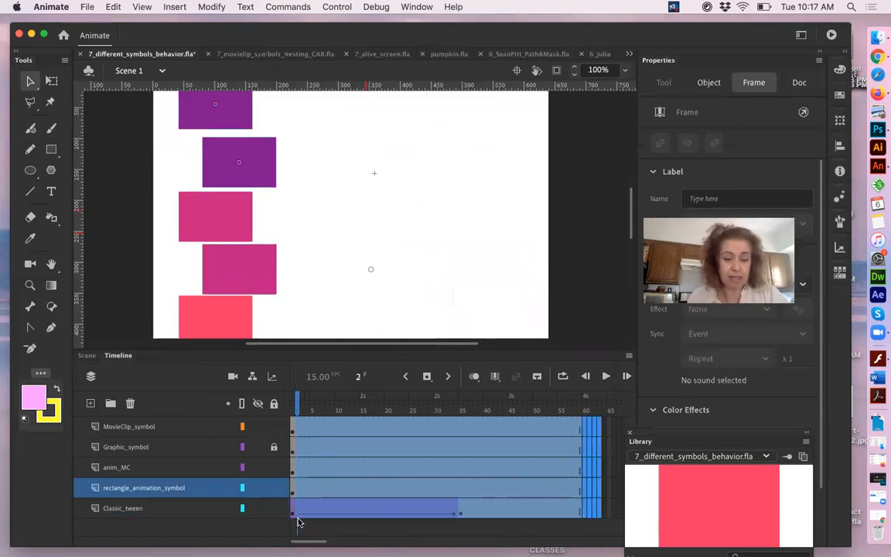
{"action": "left_click", "coordinate": [299, 523]}
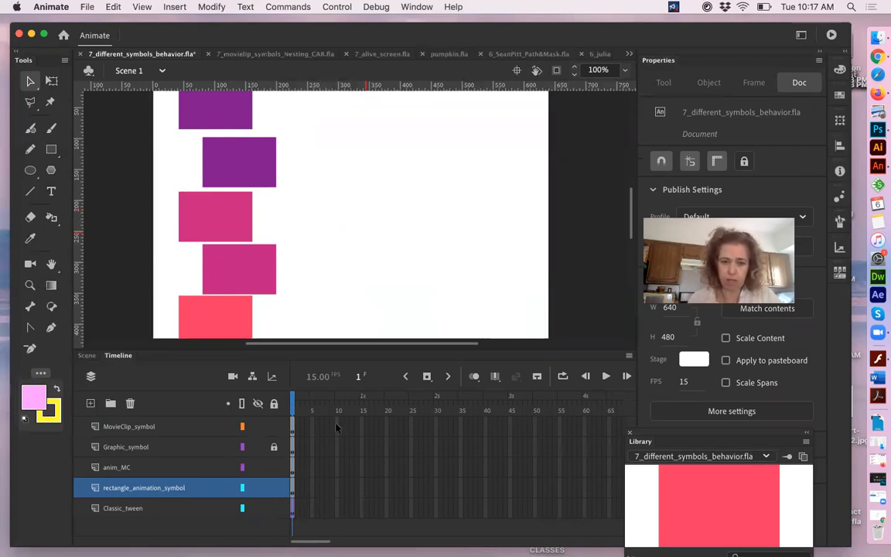
{"action": "left_click_drag", "start_coordinate": [337, 426], "coordinate": [337, 511]}
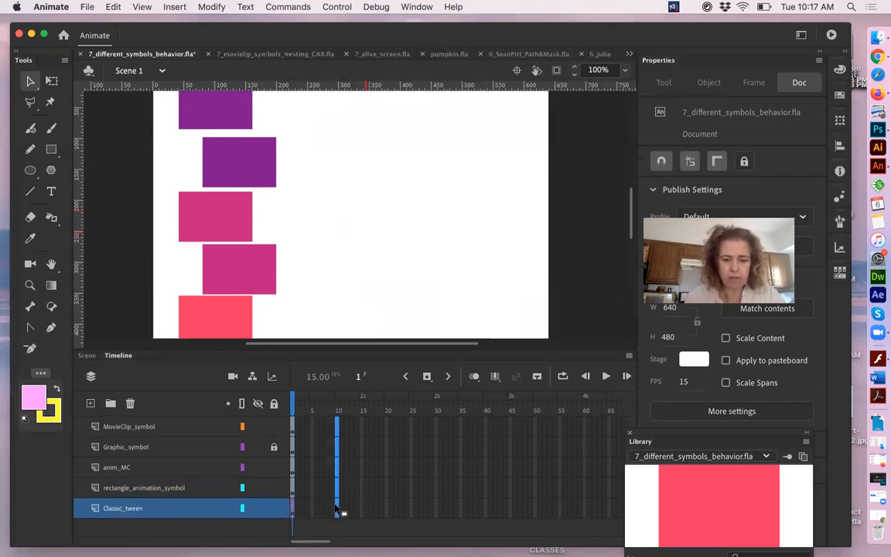
{"action": "key", "text": "F5"}
Step: Play the 10-frame timeline from frame 1, test the movie to compare the symbol animations, and close the preview
{"action": "left_click", "coordinate": [294, 408]}
{"action": "key", "text": "Return"}
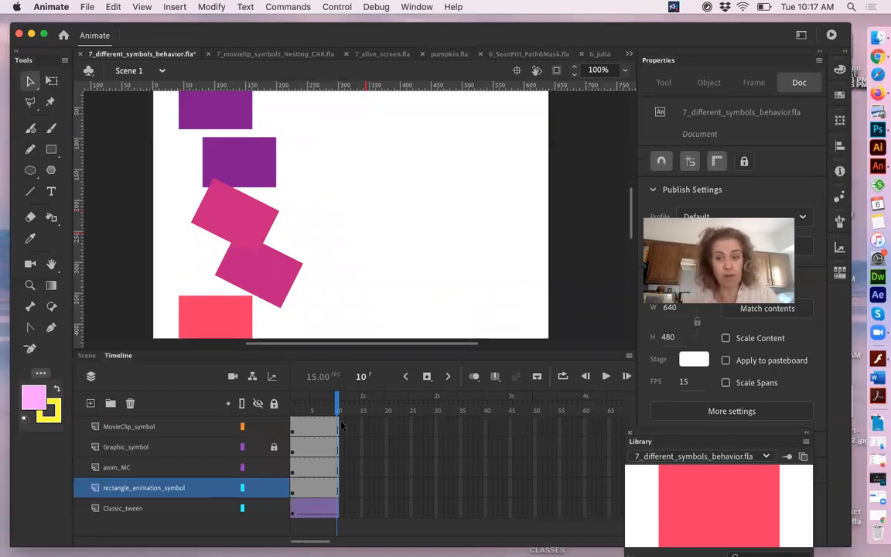
{"action": "key", "text": "super+Return"}
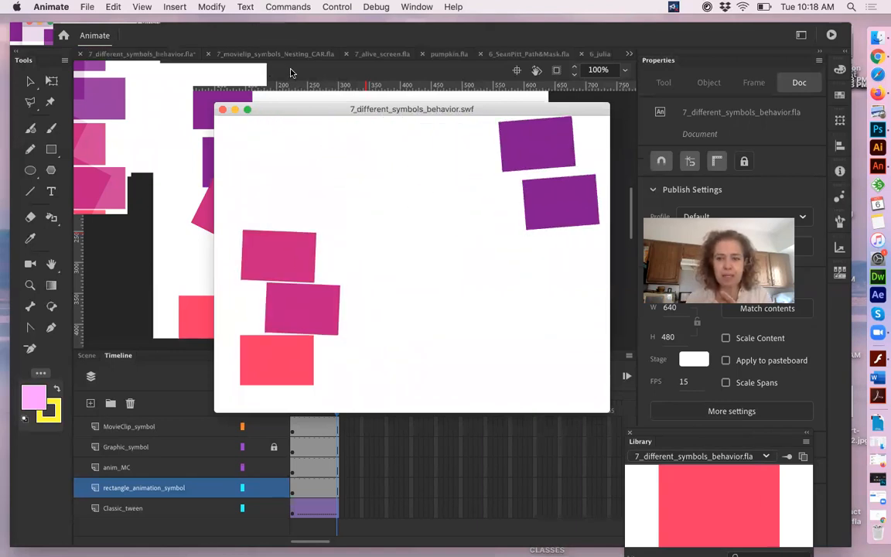
{"action": "left_click", "coordinate": [222, 109]}
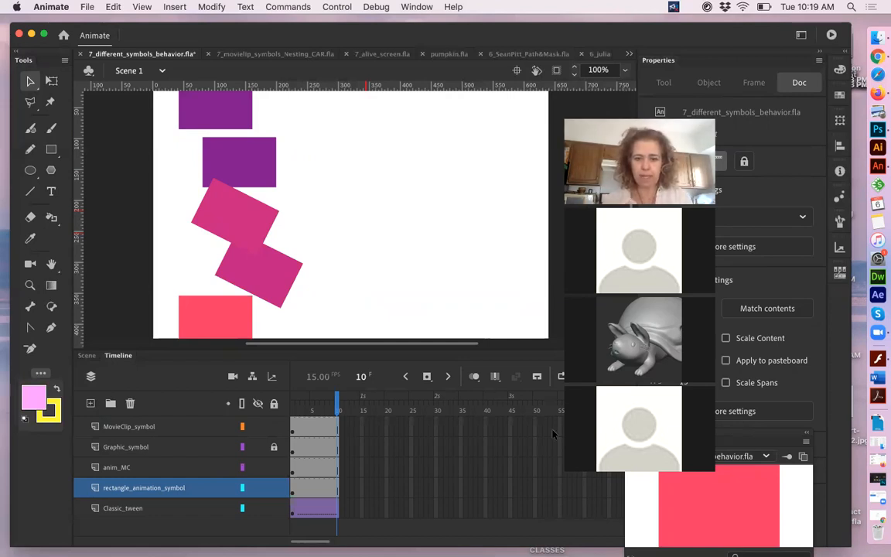
Step: Extend all five layers with regular frames to frame 35 and scrub through the timeline
{"action": "left_click_drag", "start_coordinate": [460, 431], "coordinate": [463, 510]}
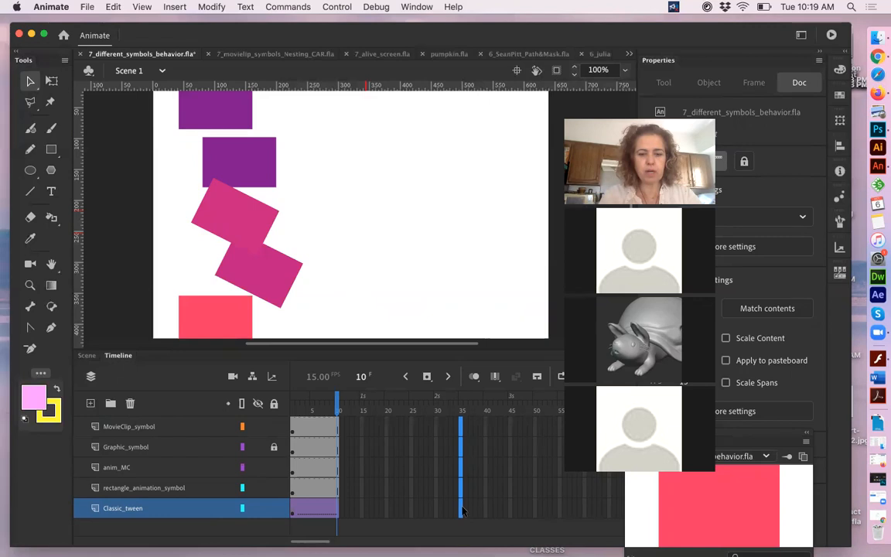
{"action": "key", "text": "F5"}
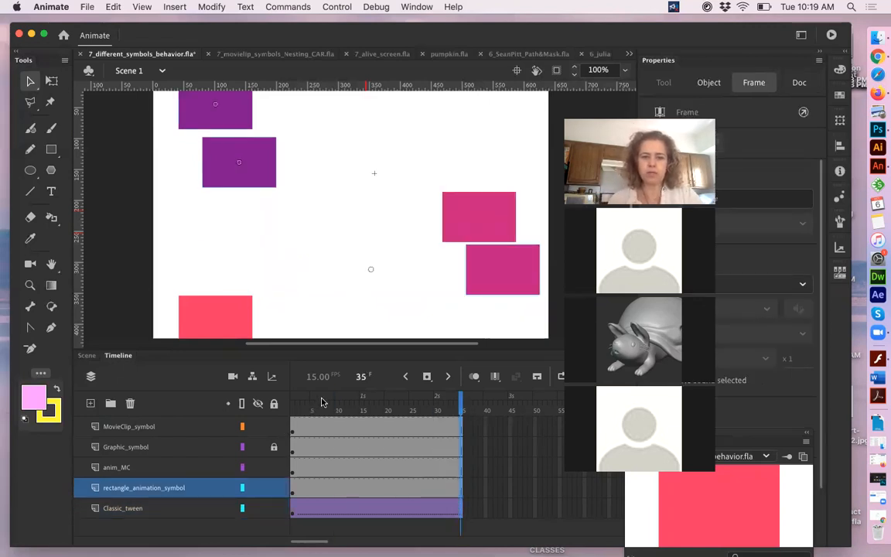
{"action": "left_click_drag", "start_coordinate": [297, 408], "coordinate": [463, 425]}
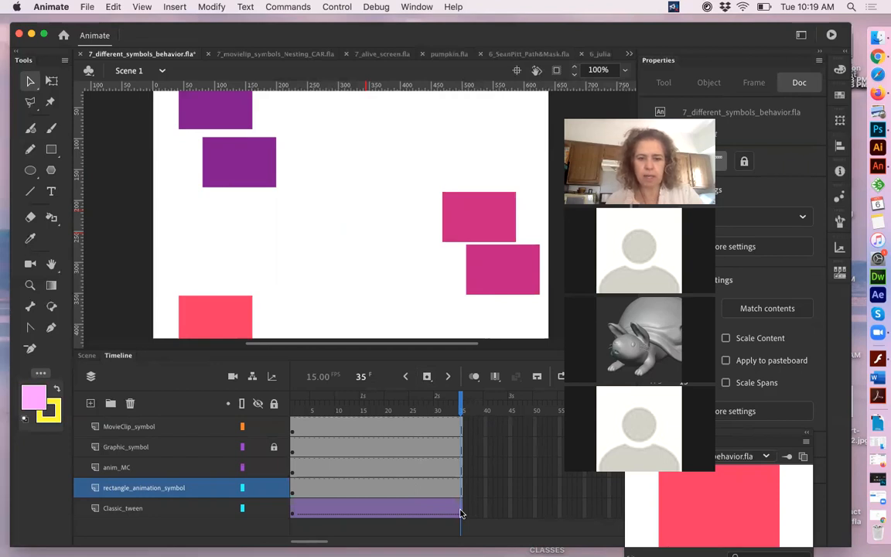
Step: Insert a keyframe at frame 35 of the Classic_tween layer, move the red rectangle across to the stage's right side, and return to frame 1
{"action": "left_click", "coordinate": [229, 318]}
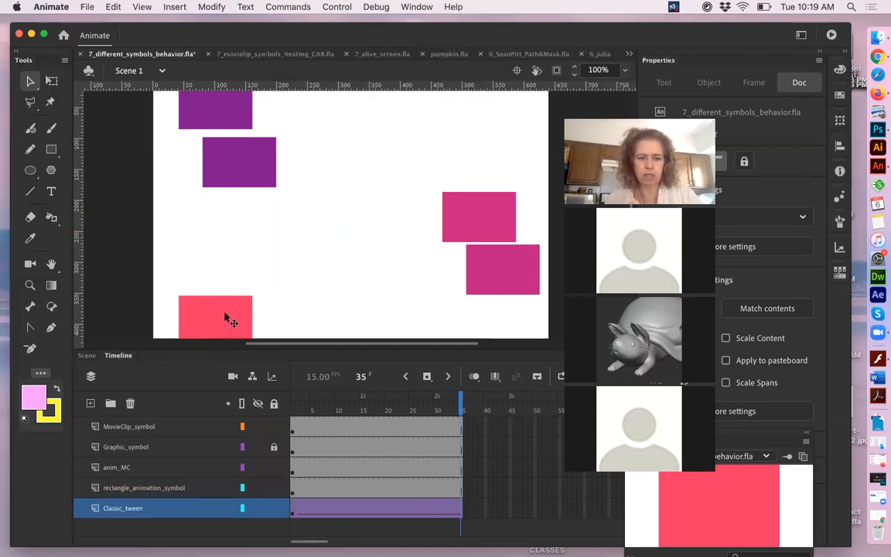
{"action": "left_click", "coordinate": [287, 397]}
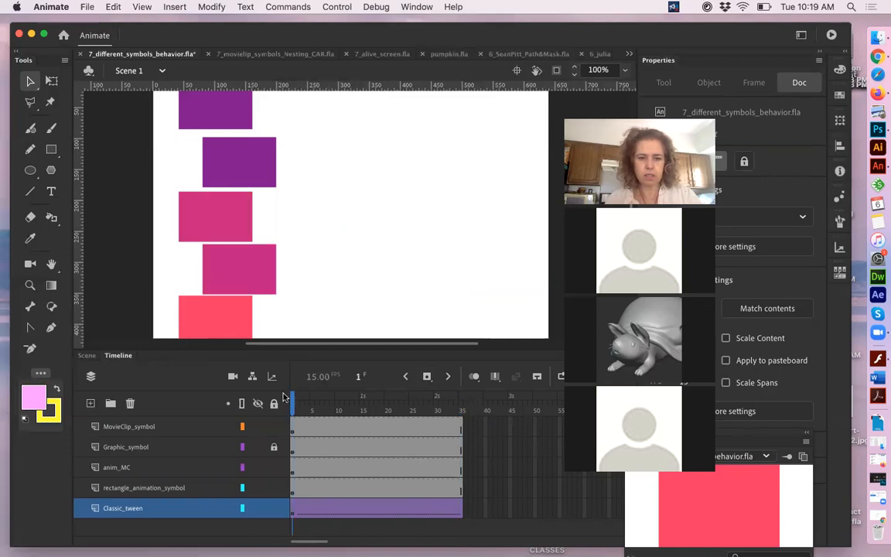
{"action": "left_click", "coordinate": [235, 322]}
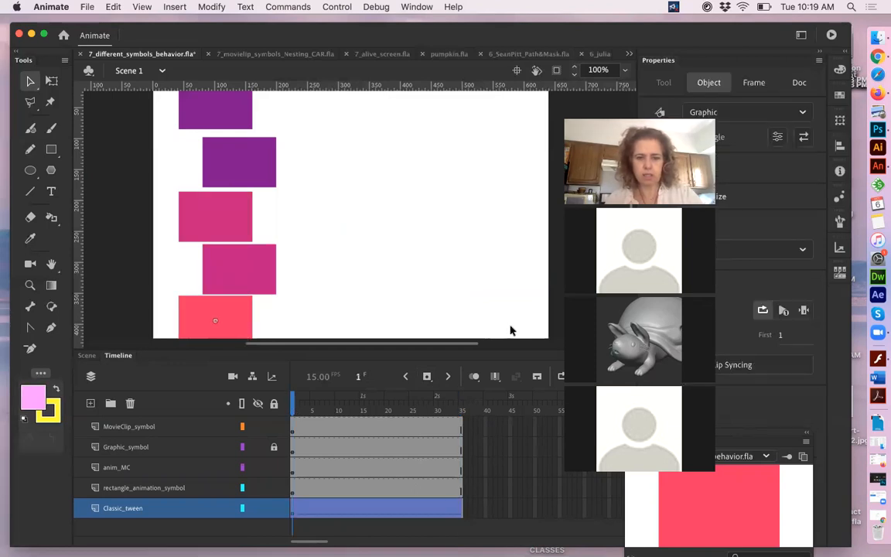
{"action": "left_click", "coordinate": [460, 511]}
{"action": "left_click", "coordinate": [461, 513]}
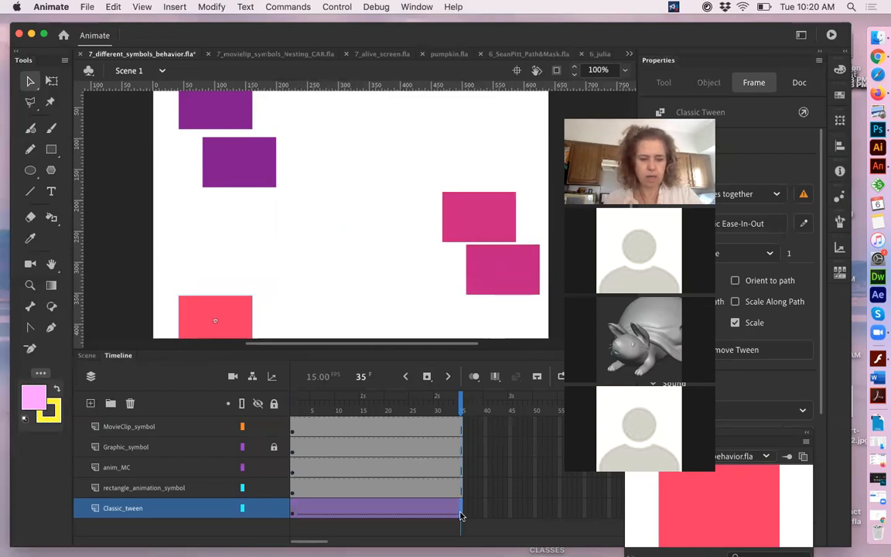
{"action": "key", "text": "F6"}
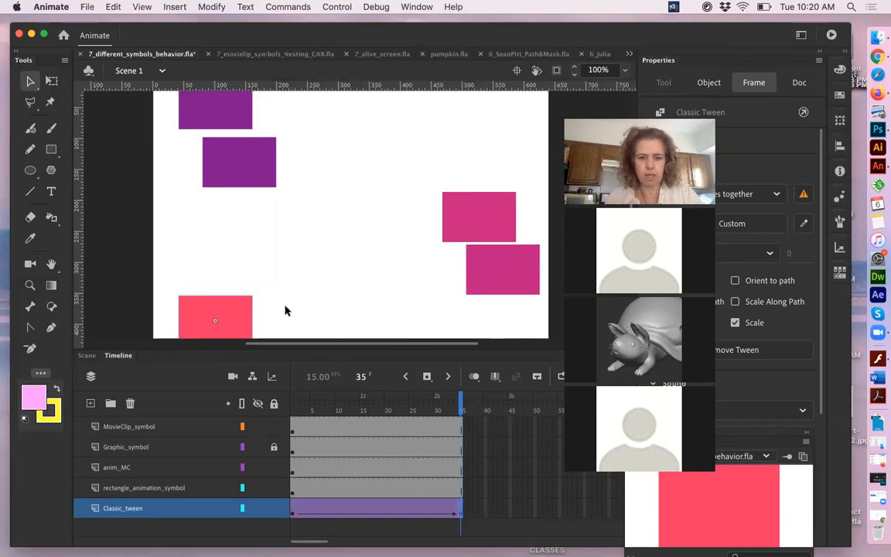
{"action": "left_click_drag", "start_coordinate": [238, 318], "coordinate": [520, 313]}
{"action": "left_click_drag", "start_coordinate": [310, 411], "coordinate": [288, 411]}
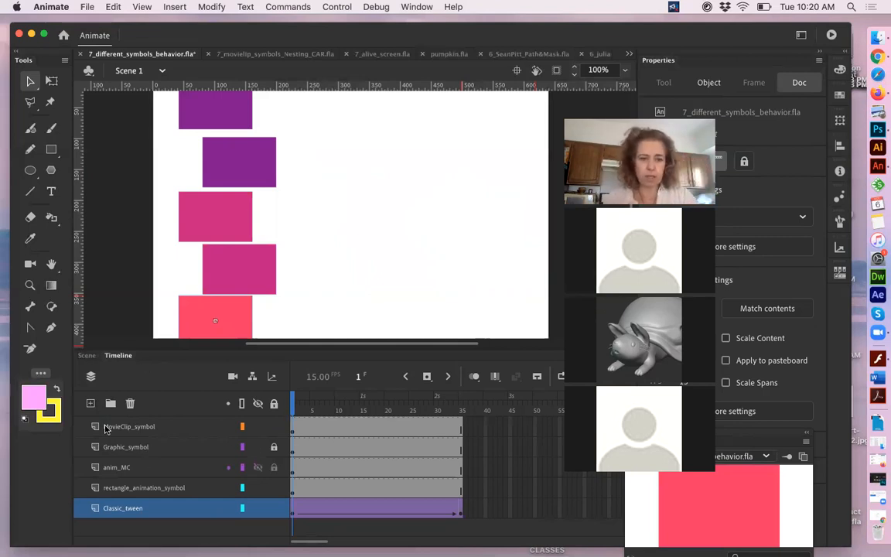
Step: Add a new layer above all the others and draw a pink circle with a yellow outline on the stage with the Oval tool
{"action": "left_click", "coordinate": [90, 404]}
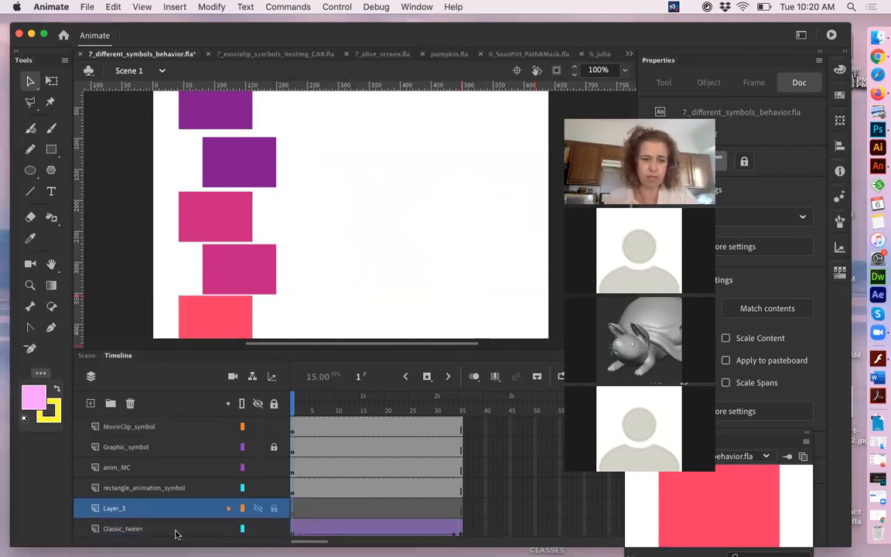
{"action": "left_click_drag", "start_coordinate": [205, 508], "coordinate": [205, 426]}
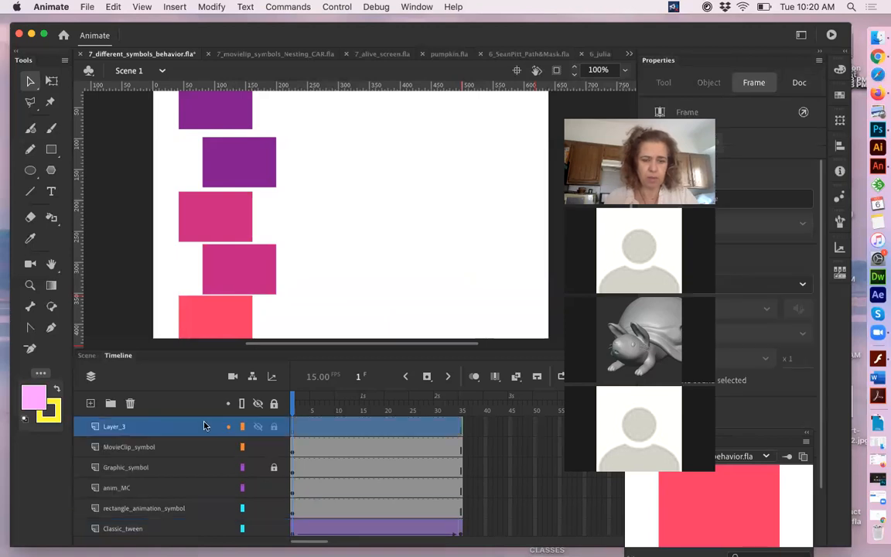
{"action": "left_click", "coordinate": [31, 171]}
{"action": "left_click_drag", "start_coordinate": [418, 199], "coordinate": [451, 244]}
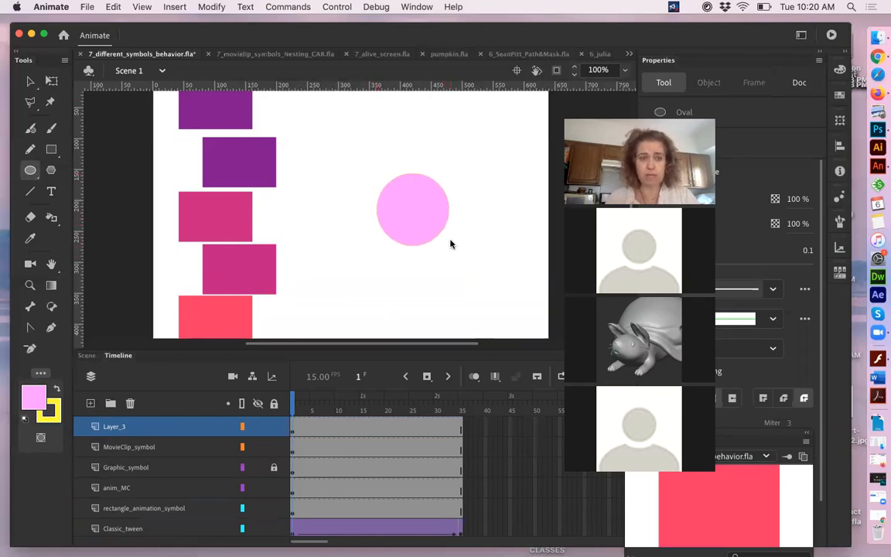
Step: Reshape the pink circle into a heart with a notch in its top edge and a pointed bottom, and select its fill and outline
{"action": "left_click", "coordinate": [29, 79]}
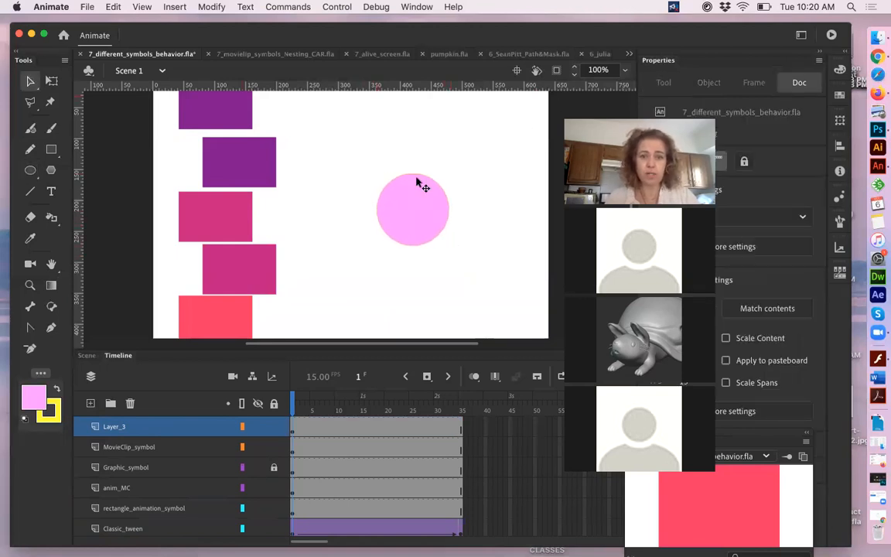
{"action": "left_click_drag", "start_coordinate": [414, 177], "coordinate": [414, 208]}
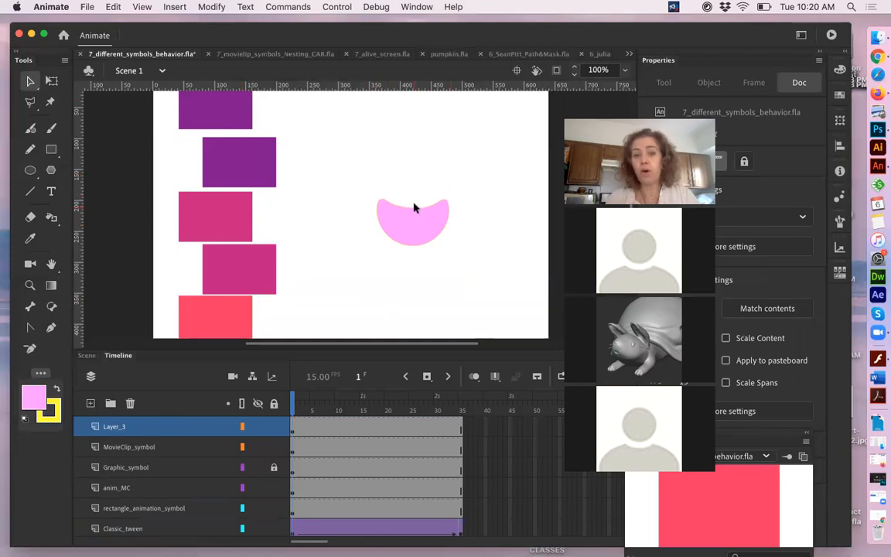
{"action": "key", "text": "super+z"}
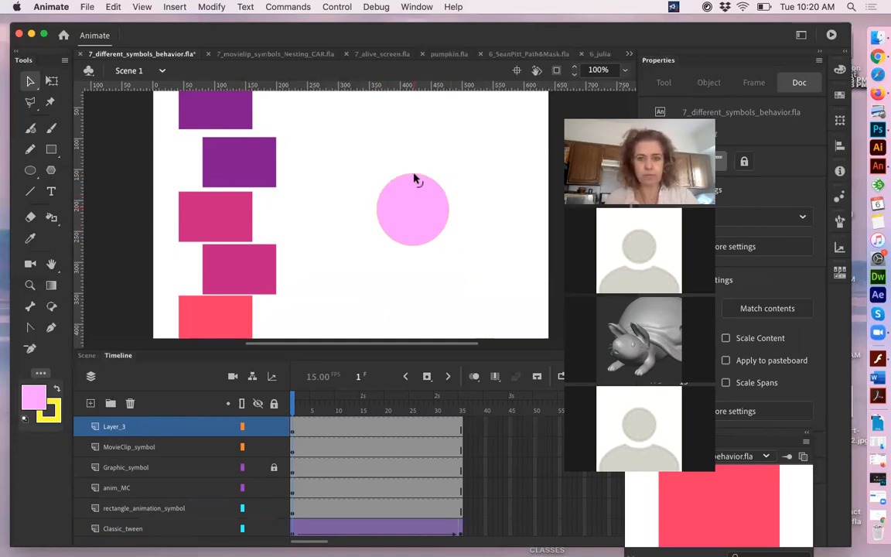
{"action": "mouse_move", "coordinate": [414, 177]}
{"action": "left_mouse_down"}
{"action": "mouse_move", "coordinate": [414, 215]}
{"action": "mouse_move", "coordinate": [414, 192]}
{"action": "left_mouse_up"}
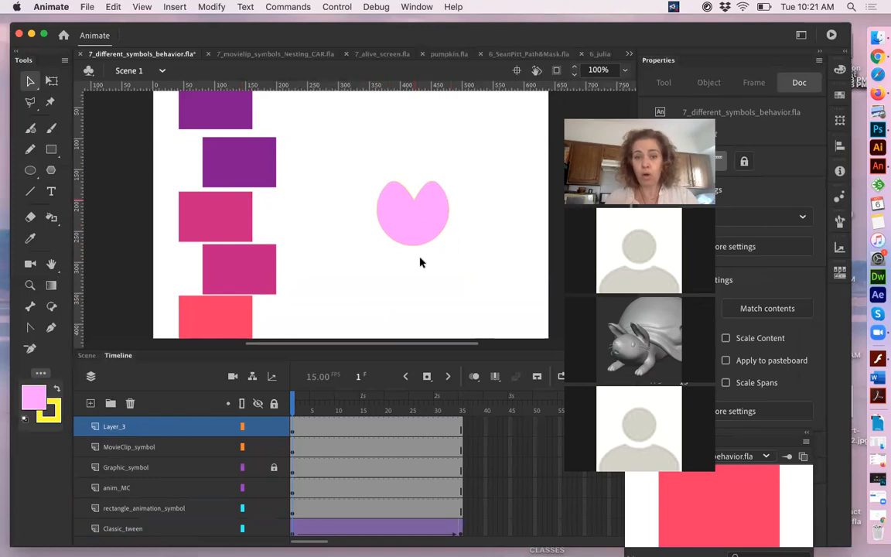
{"action": "left_click_drag", "start_coordinate": [415, 245], "coordinate": [417, 266]}
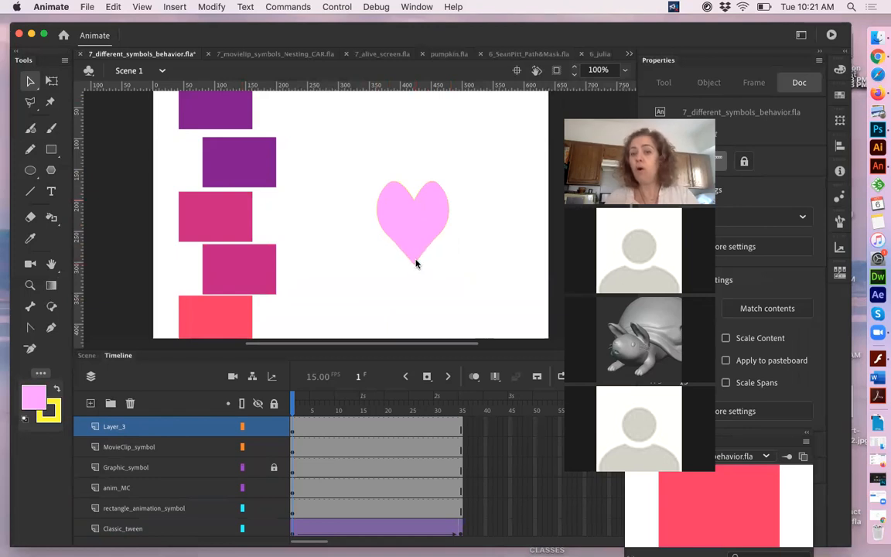
{"action": "left_click", "coordinate": [418, 224]}
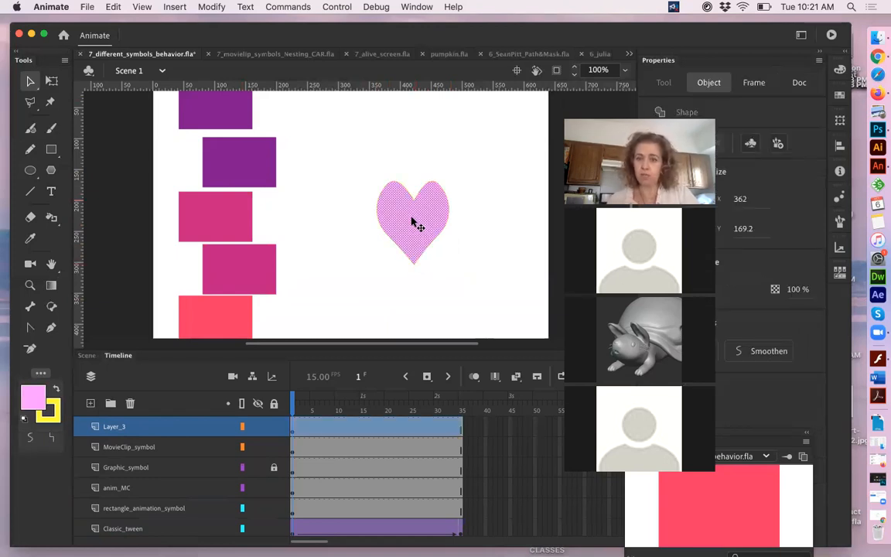
{"action": "left_click_drag", "start_coordinate": [350, 155], "coordinate": [472, 287]}
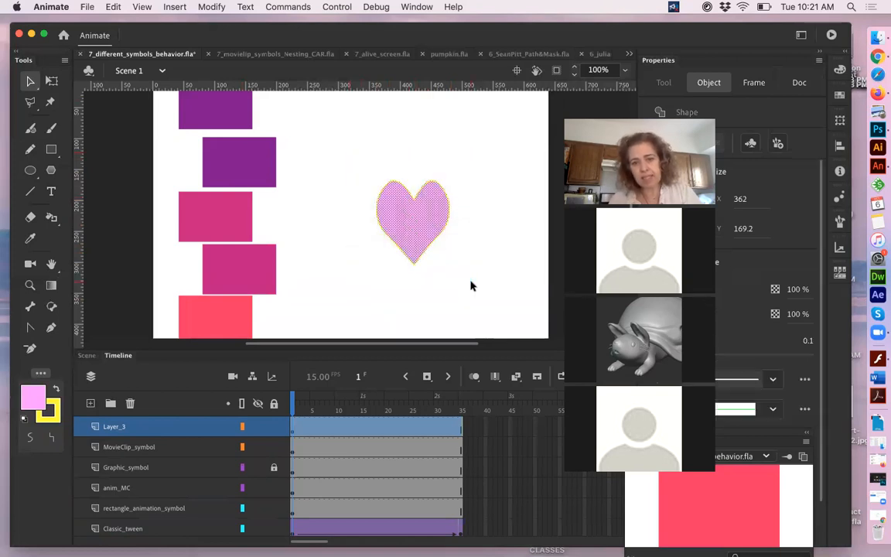
Step: Convert the selected heart to a Graphic symbol named heart, bring the full library list into view and hide Layer_3
{"action": "right_click", "coordinate": [432, 241]}
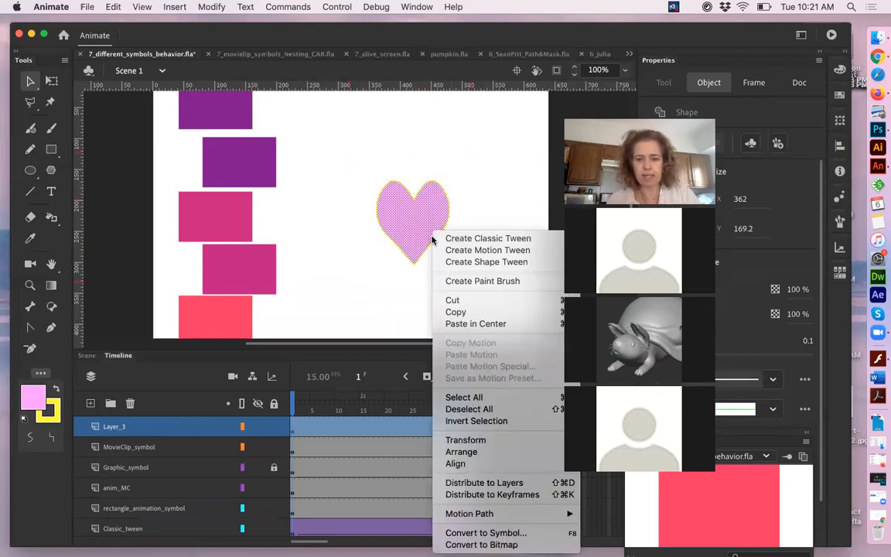
{"action": "left_click", "coordinate": [511, 533]}
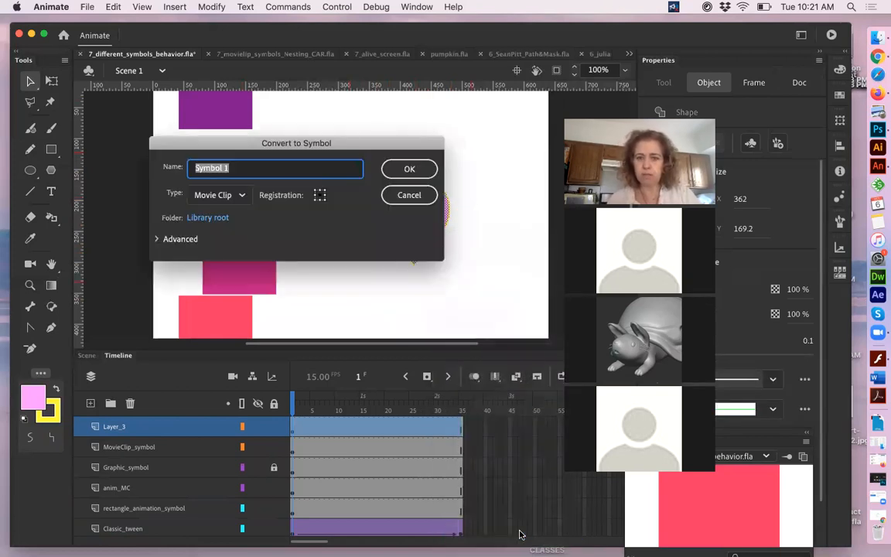
{"action": "type", "text": "heart"}
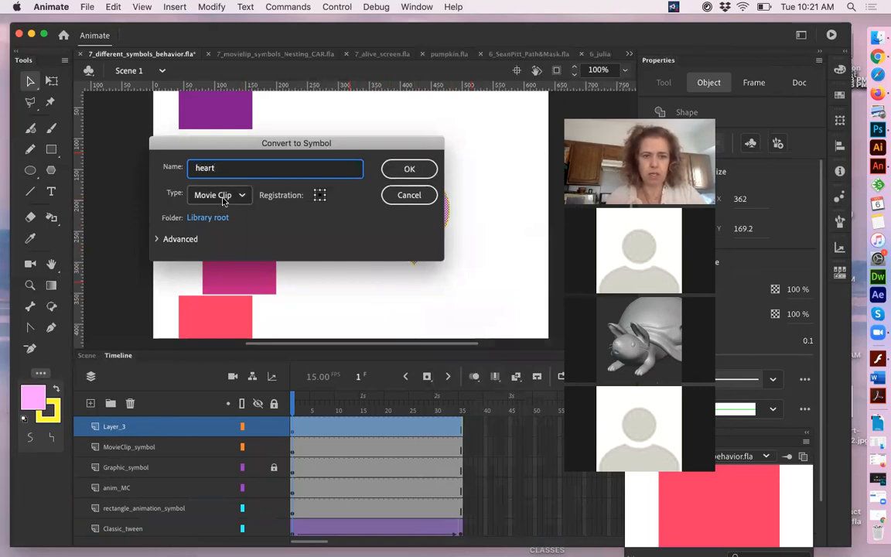
{"action": "left_click", "coordinate": [223, 195]}
{"action": "left_click", "coordinate": [203, 249]}
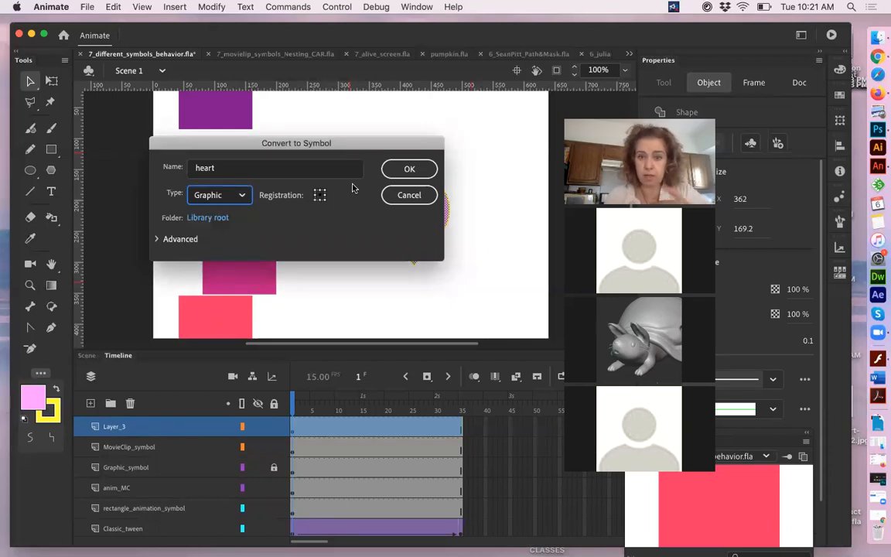
{"action": "left_click", "coordinate": [410, 168]}
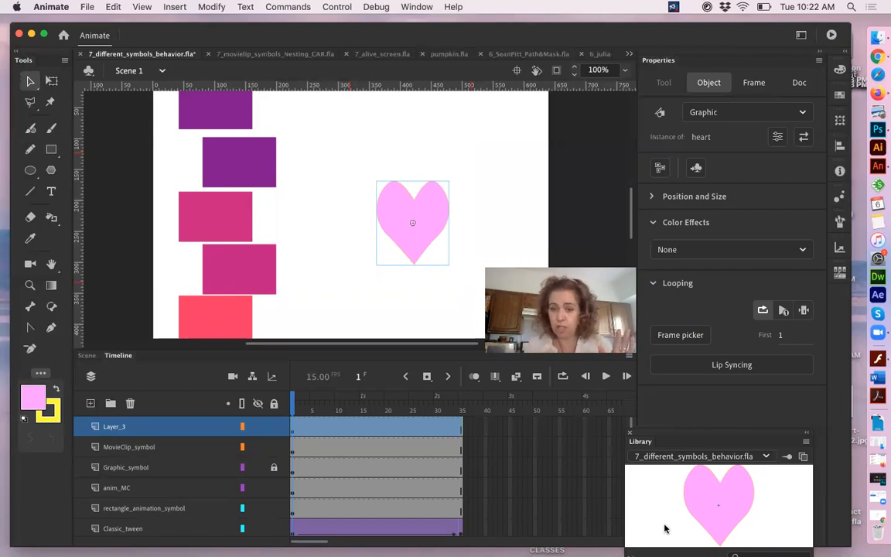
{"action": "left_click_drag", "start_coordinate": [705, 438], "coordinate": [659, 289]}
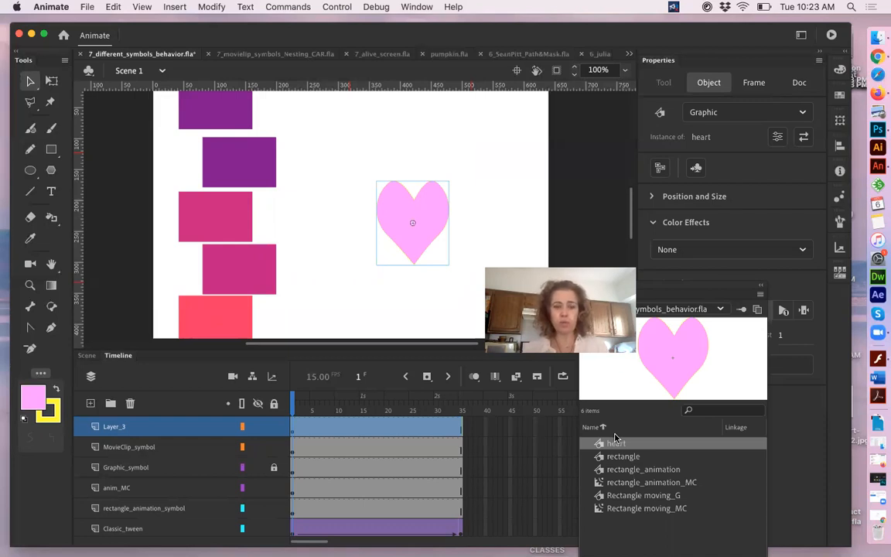
{"action": "left_click", "coordinate": [258, 428]}
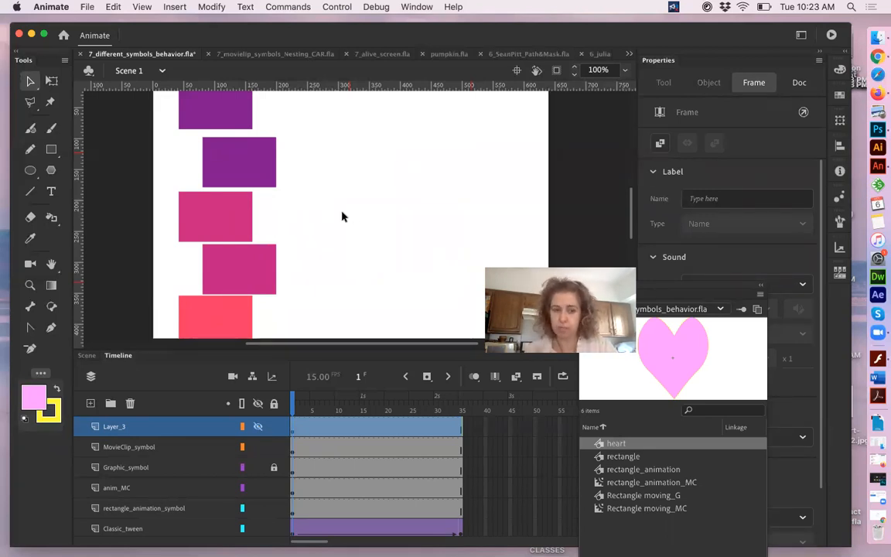
Step: Switch the purple rectangle instance on the anim_MC layer to Graphic behavior and scrub the timeline to see how it plays
{"action": "left_click", "coordinate": [239, 152]}
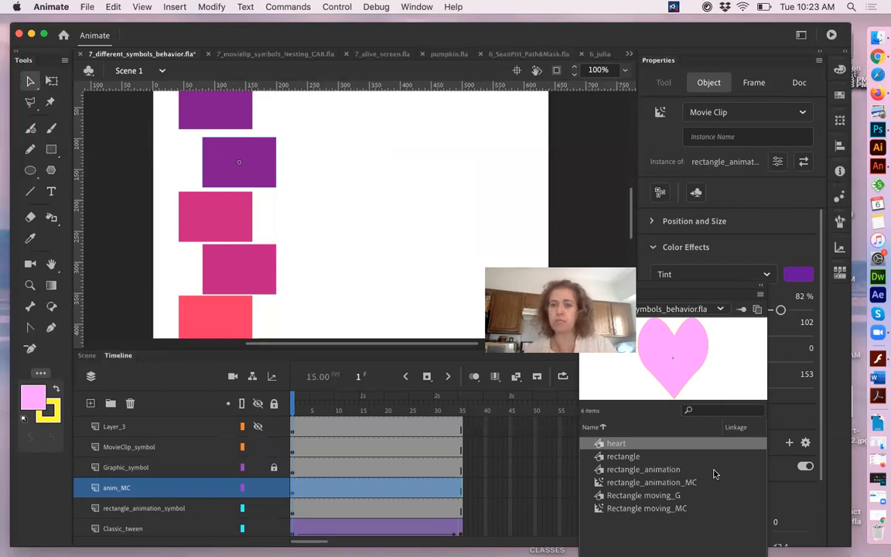
{"action": "left_click", "coordinate": [763, 114]}
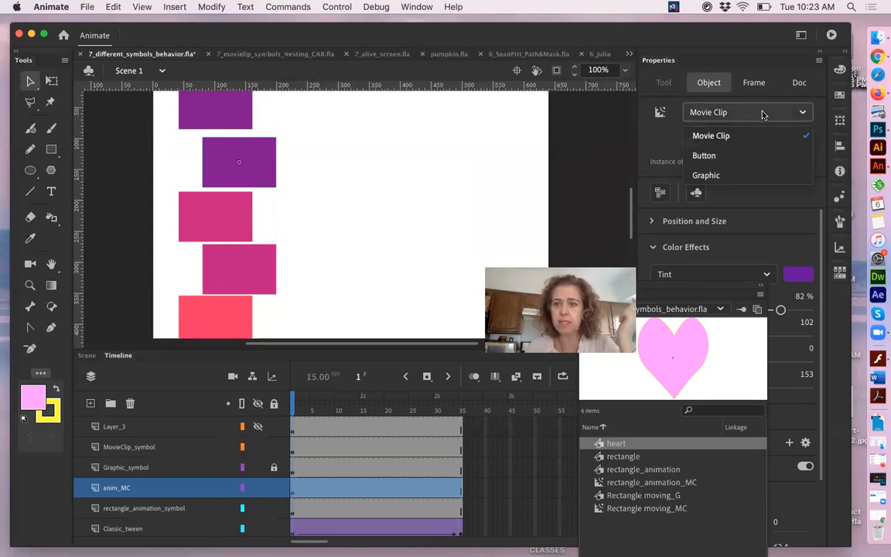
{"action": "left_click", "coordinate": [721, 177]}
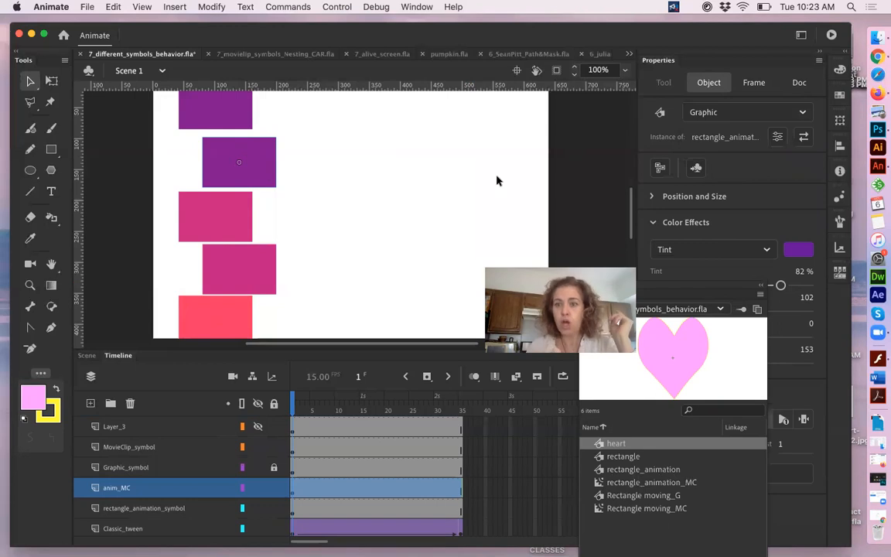
{"action": "left_click_drag", "start_coordinate": [311, 411], "coordinate": [282, 411]}
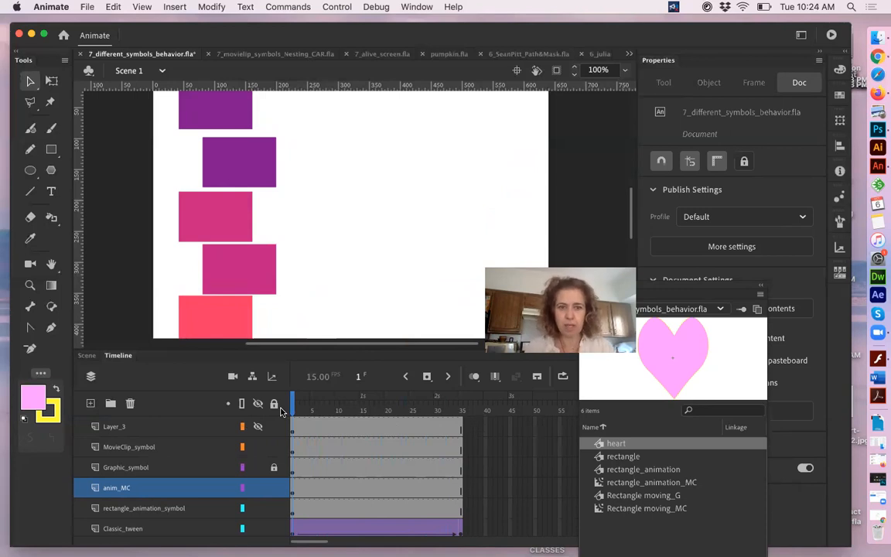
{"action": "left_click_drag", "start_coordinate": [302, 404], "coordinate": [155, 406]}
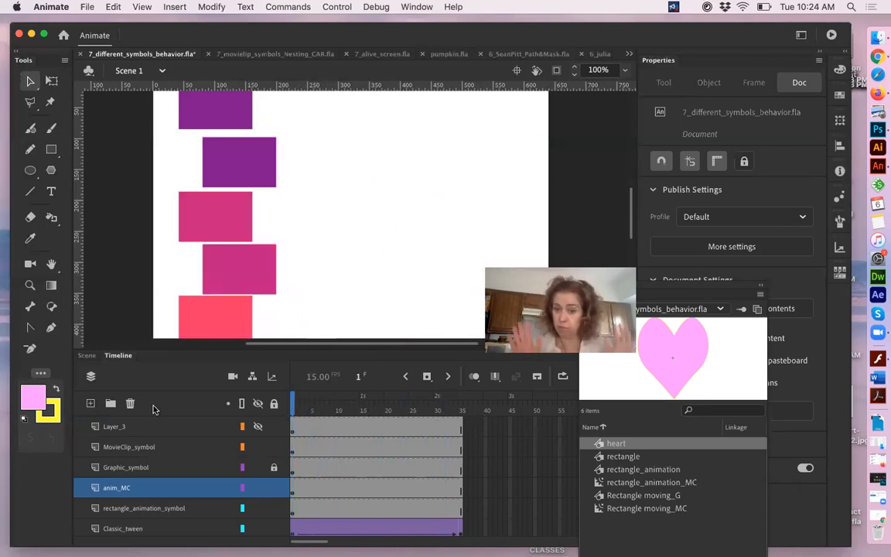
{"action": "left_click", "coordinate": [225, 173]}
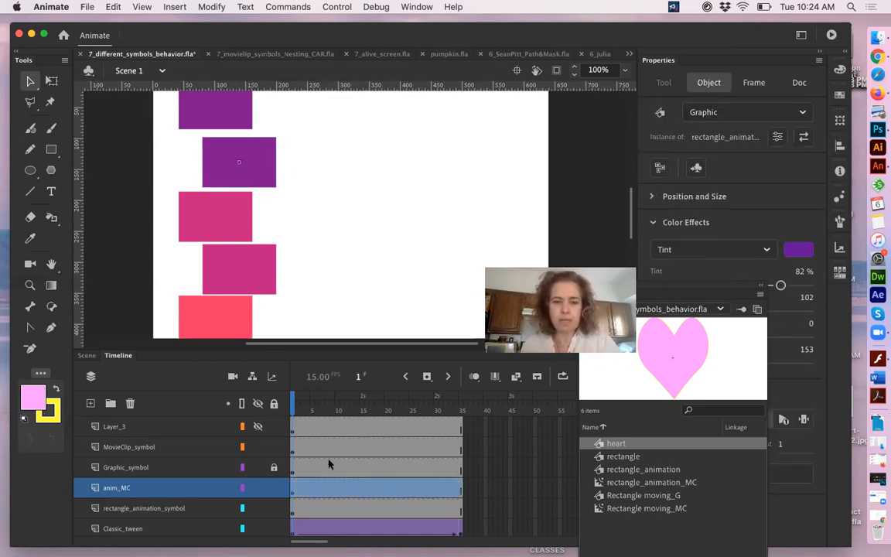
{"action": "left_click_drag", "start_coordinate": [314, 407], "coordinate": [294, 410]}
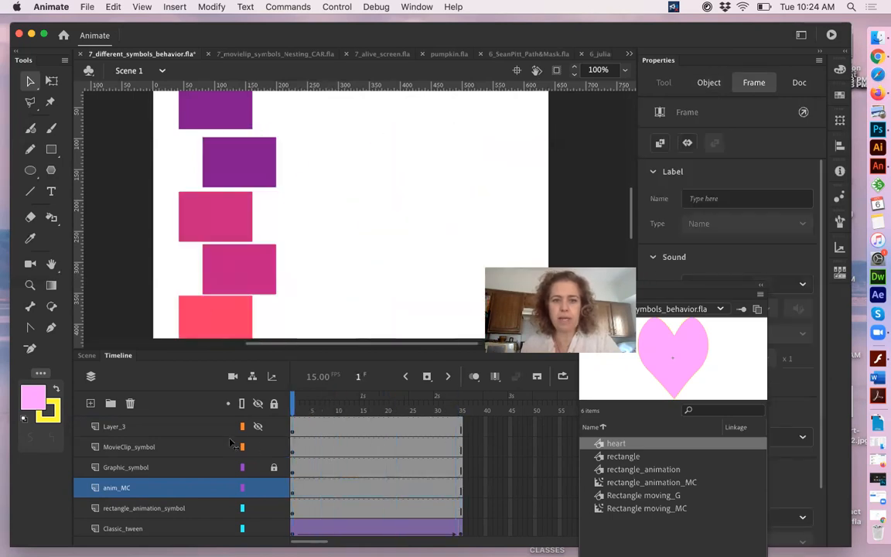
{"action": "left_click", "coordinate": [286, 327]}
Step: Set the anim_MC rectangle instance back to Movie Clip behavior and scrub the timeline again from frame 1
{"action": "left_click", "coordinate": [249, 163]}
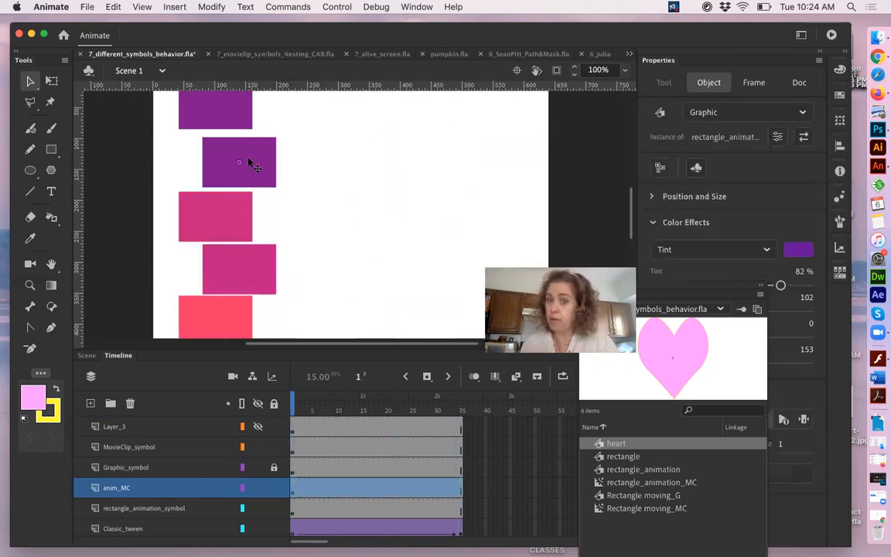
{"action": "left_click", "coordinate": [717, 114]}
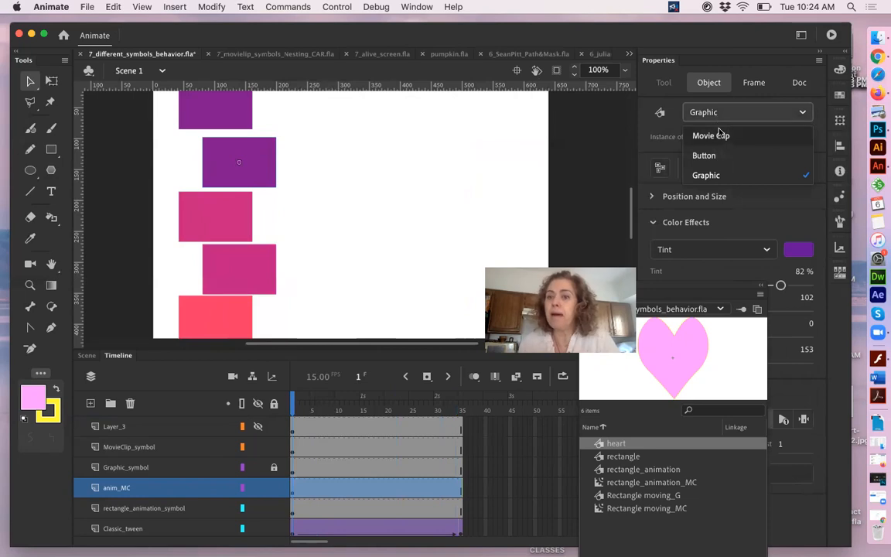
{"action": "left_click", "coordinate": [670, 135]}
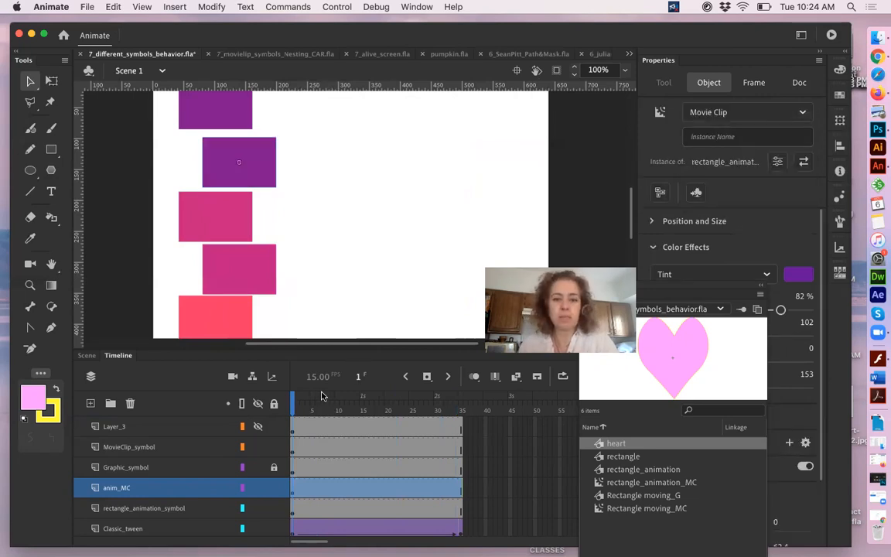
{"action": "left_click_drag", "start_coordinate": [312, 411], "coordinate": [147, 432]}
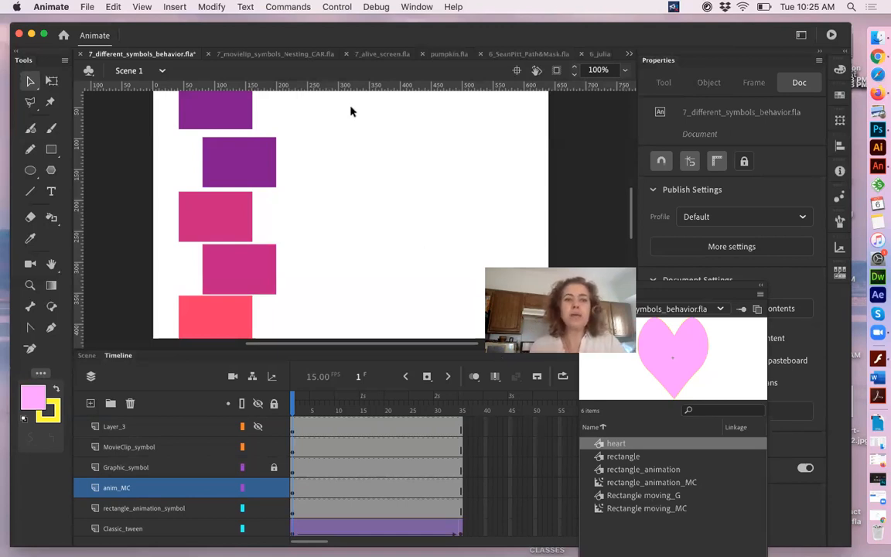
Step: Switch to the 7_movielip_symbols_Nesting_CAR.fla document, move the library clear of the timeline and check the document's scene list
{"action": "left_click", "coordinate": [263, 51]}
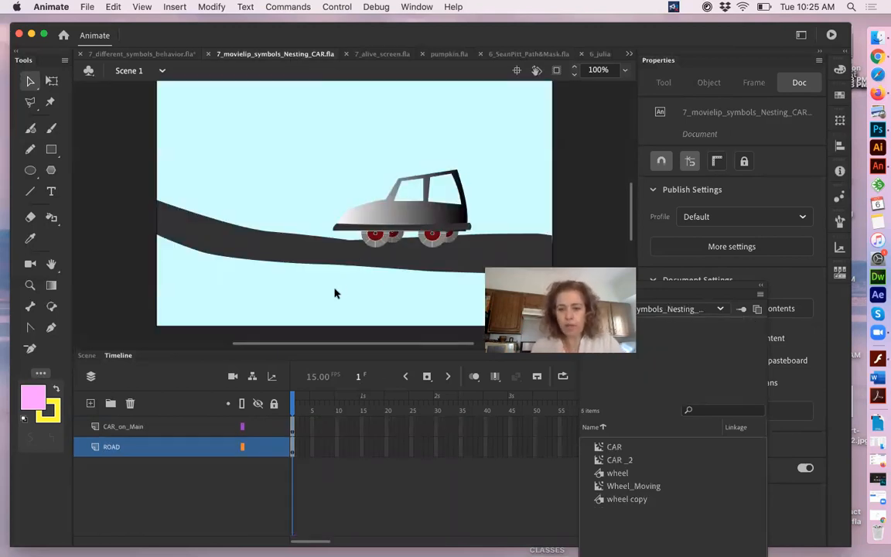
{"action": "scroll", "coordinate": [662, 402], "scroll_direction": "down", "scroll_amount": 1}
{"action": "left_click_drag", "start_coordinate": [671, 285], "coordinate": [730, 275]}
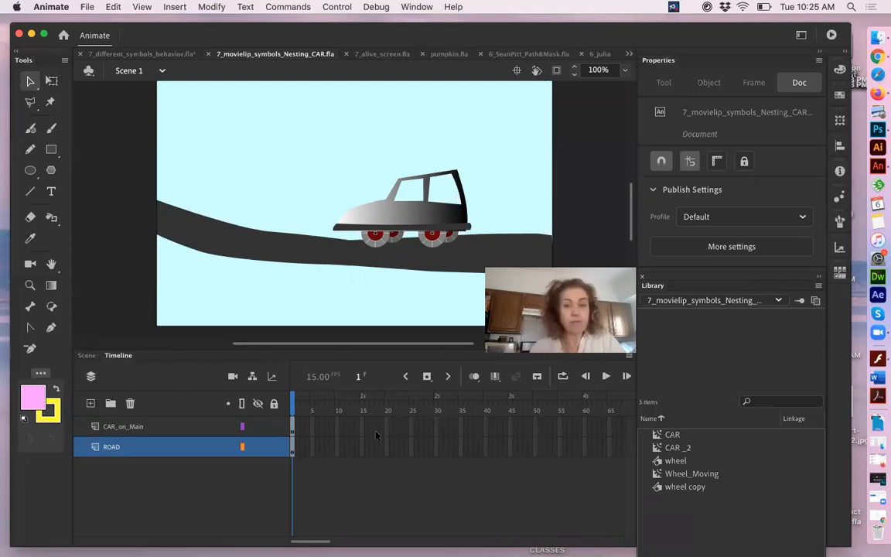
{"action": "left_click", "coordinate": [163, 70]}
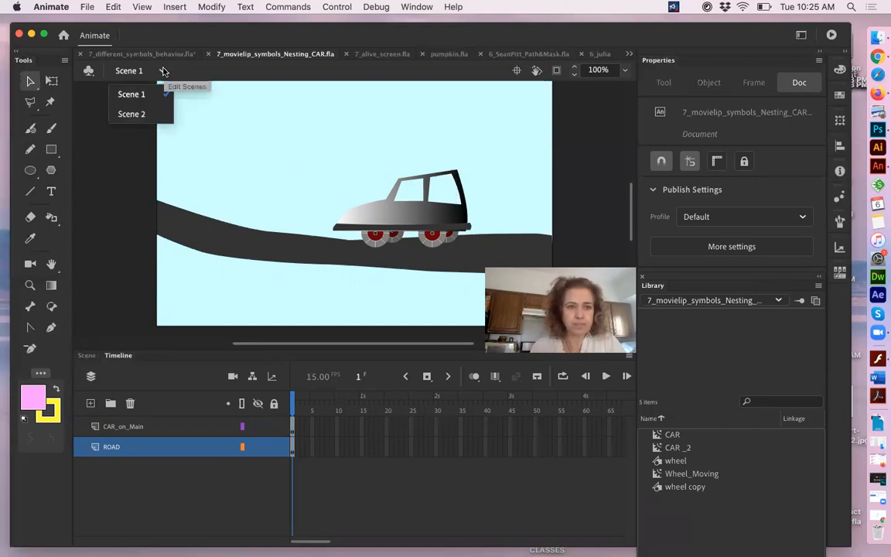
{"action": "left_click", "coordinate": [302, 168]}
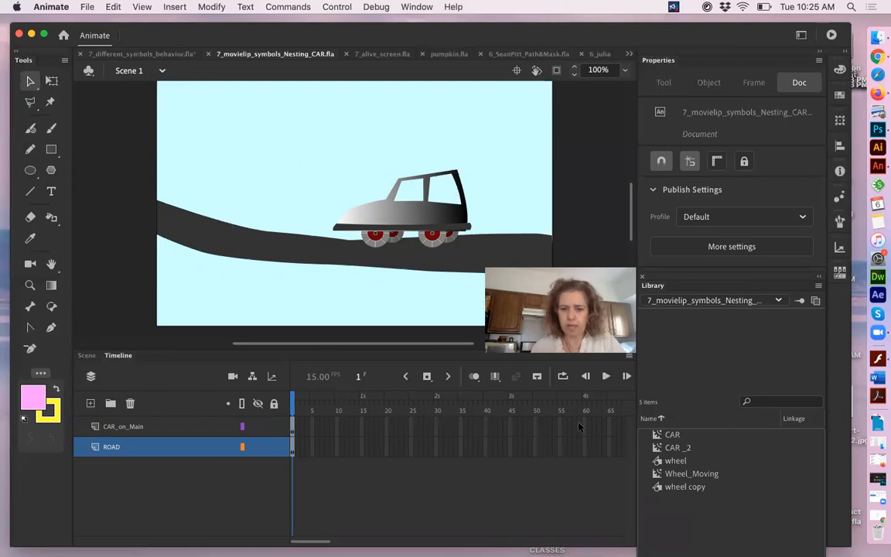
Step: Preview the wheel and wheel copy symbols, and place a wheel instance above the road in front of the car
{"action": "left_click", "coordinate": [675, 461]}
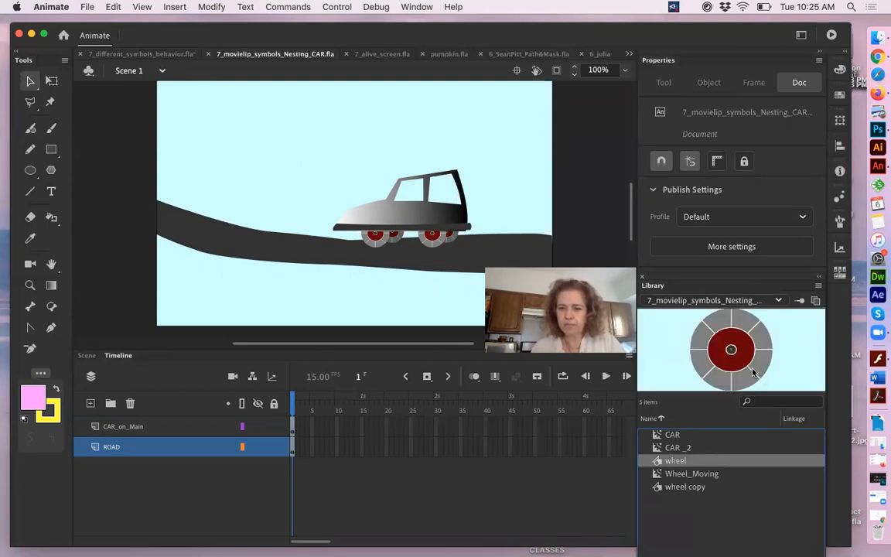
{"action": "left_click", "coordinate": [677, 487]}
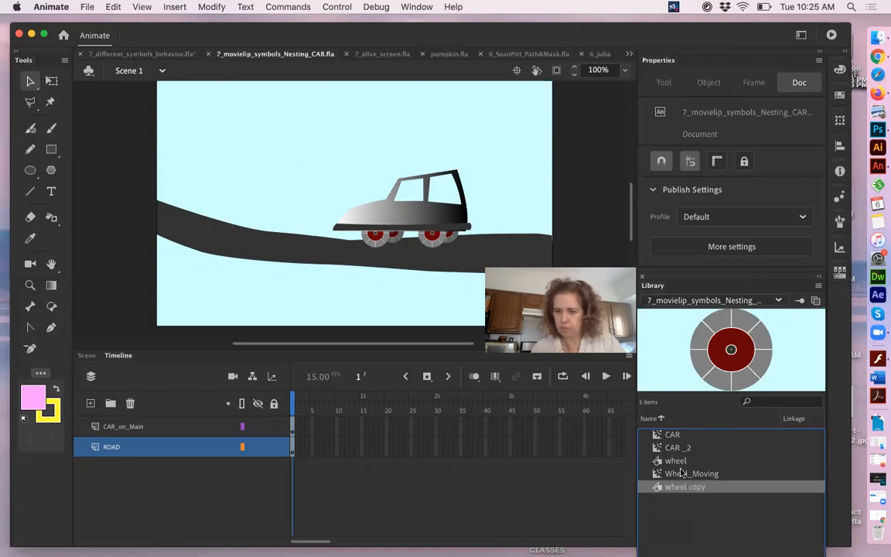
{"action": "left_click", "coordinate": [675, 461]}
{"action": "left_click_drag", "start_coordinate": [679, 342], "coordinate": [248, 186]}
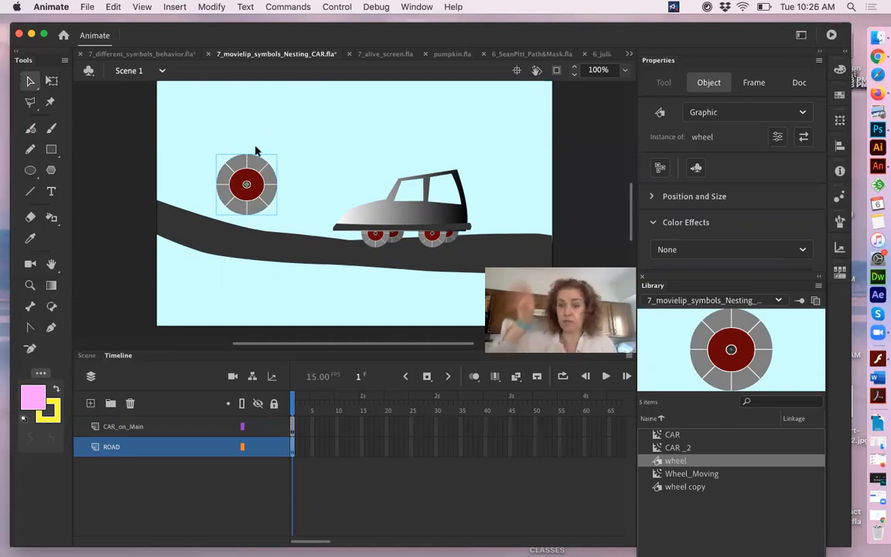
{"action": "left_click_drag", "start_coordinate": [249, 182], "coordinate": [246, 175]}
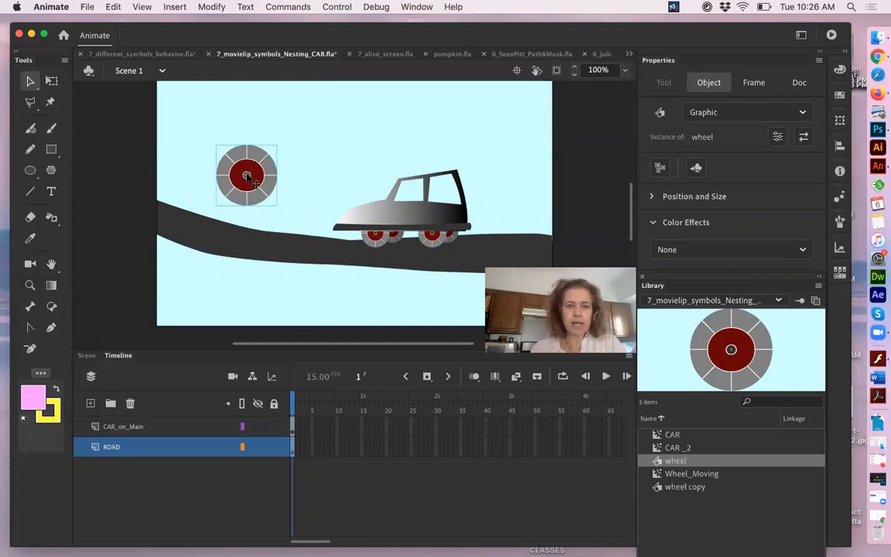
Step: Open the wheel symbol for editing, make its upper layer visible and return to Scene 1
{"action": "double_click", "coordinate": [245, 175]}
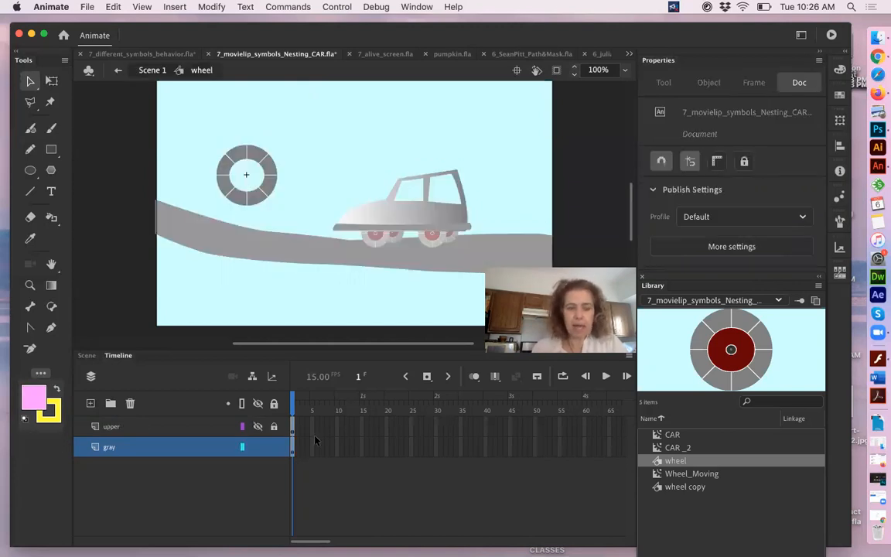
{"action": "left_click", "coordinate": [257, 428]}
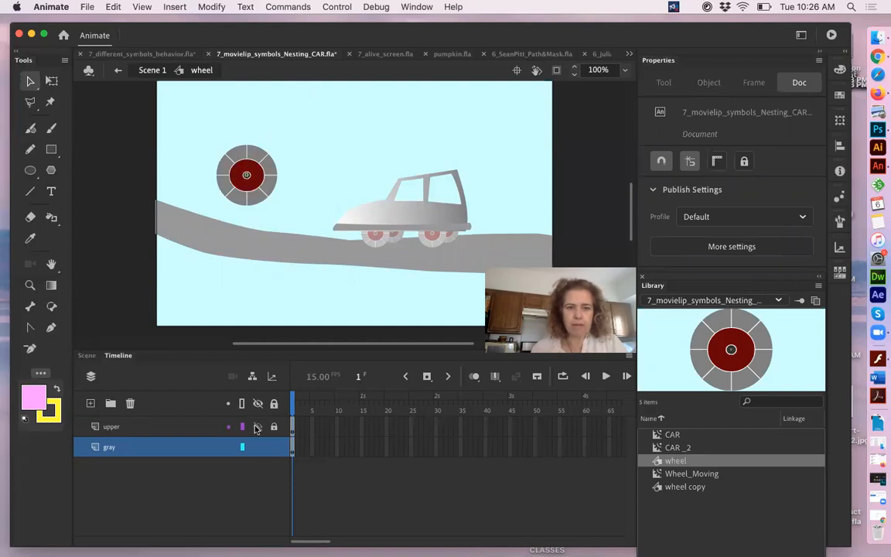
{"action": "left_click", "coordinate": [257, 428]}
{"action": "left_click", "coordinate": [258, 427]}
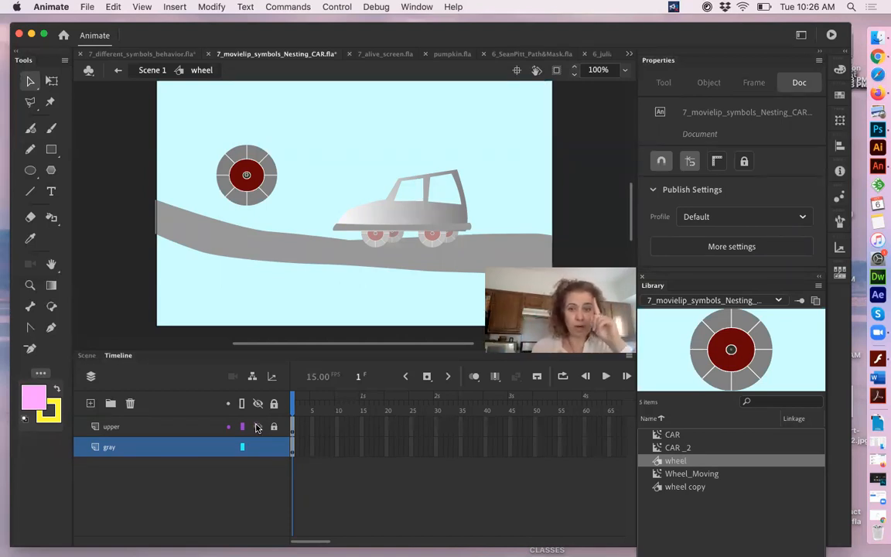
{"action": "left_click", "coordinate": [147, 70]}
Step: Move the wheel to the stage's upper-left area and paste a copy overlapping its left side
{"action": "left_click_drag", "start_coordinate": [271, 180], "coordinate": [220, 155]}
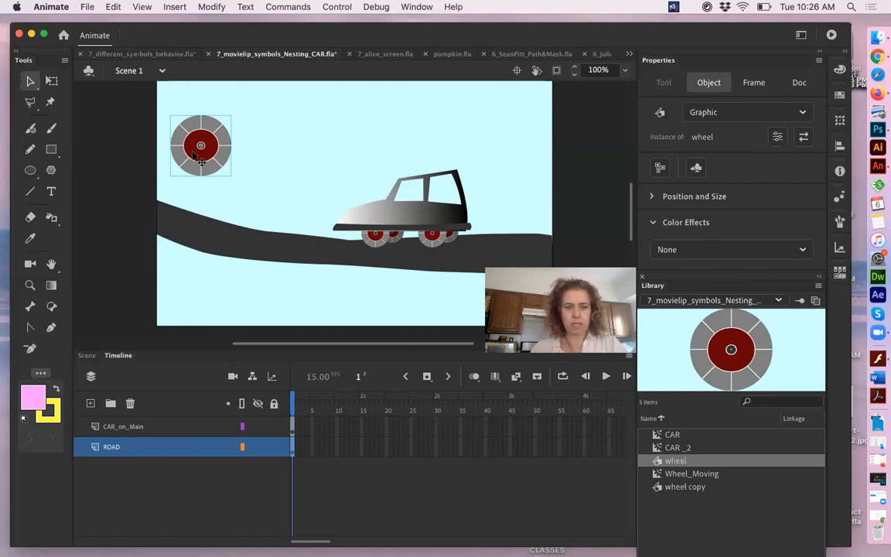
{"action": "left_click_drag", "start_coordinate": [195, 159], "coordinate": [252, 155]}
{"action": "key", "text": "super+z"}
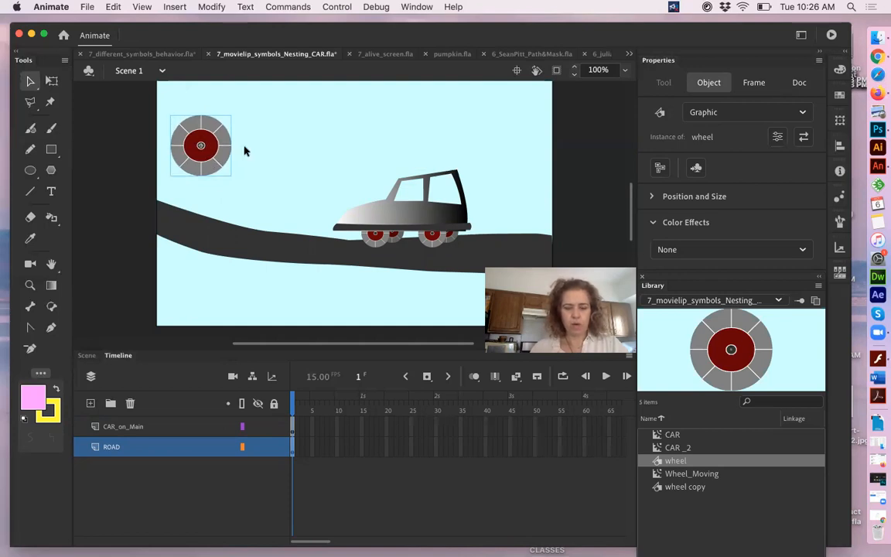
{"action": "key", "text": "super+v"}
{"action": "left_click_drag", "start_coordinate": [343, 205], "coordinate": [160, 137]}
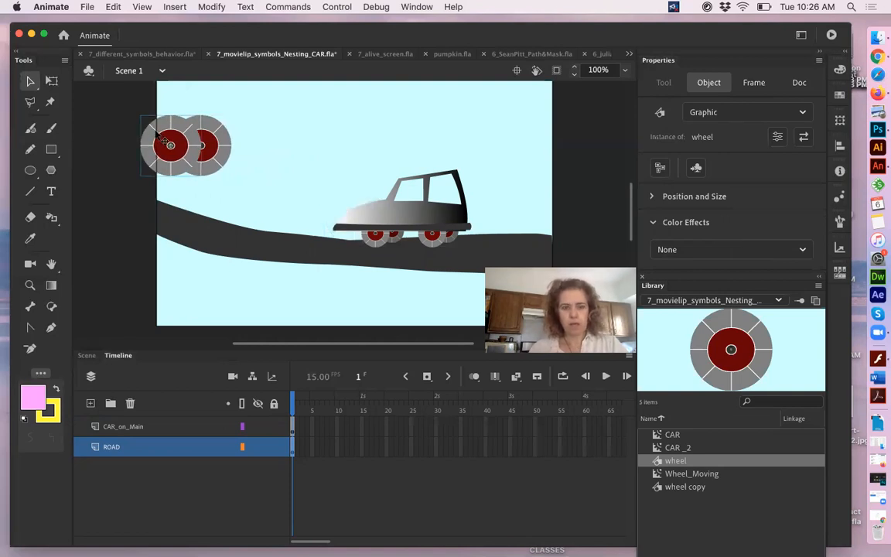
Step: Paste two more wheels, arrange them as a second overlapping pair beside the first pair, and deselect them
{"action": "key", "text": "super+v"}
{"action": "left_click_drag", "start_coordinate": [299, 189], "coordinate": [265, 153]}
{"action": "key", "text": "super+v"}
{"action": "left_click_drag", "start_coordinate": [337, 199], "coordinate": [244, 138]}
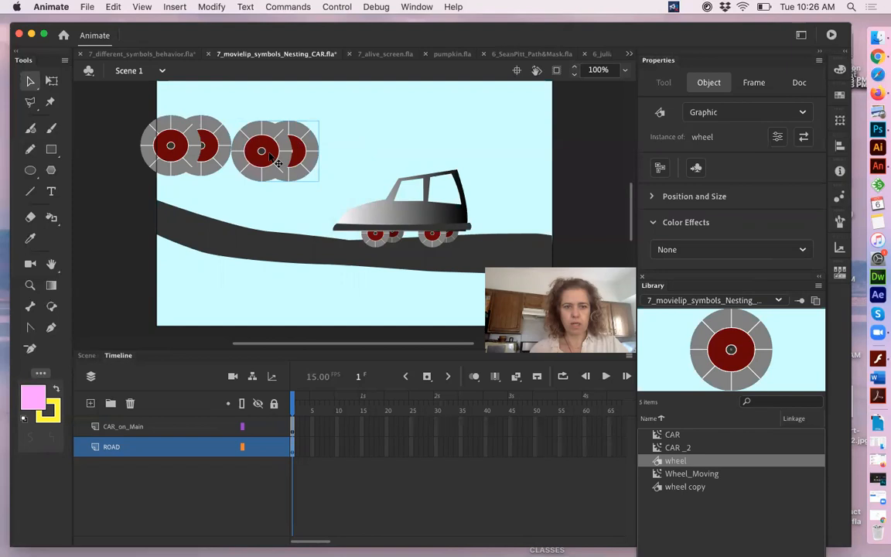
{"action": "left_click_drag", "start_coordinate": [282, 145], "coordinate": [304, 152]}
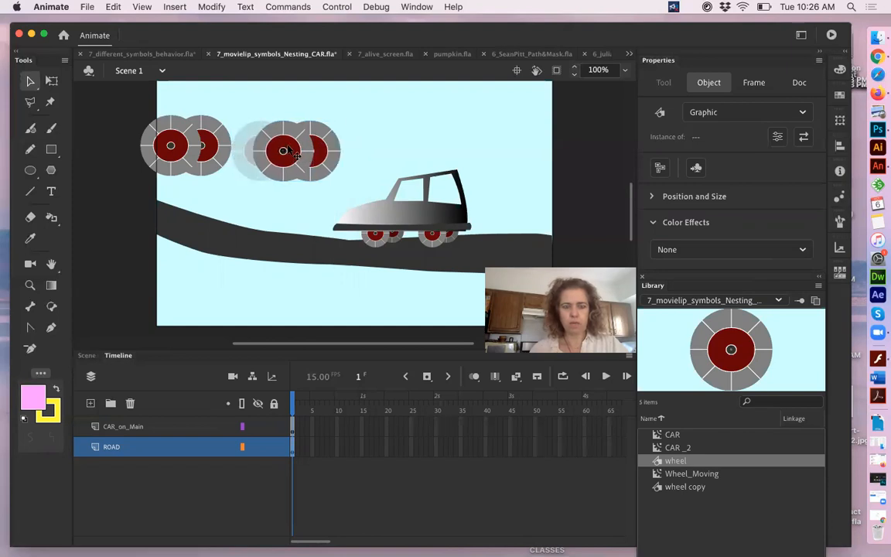
{"action": "left_click", "coordinate": [226, 201]}
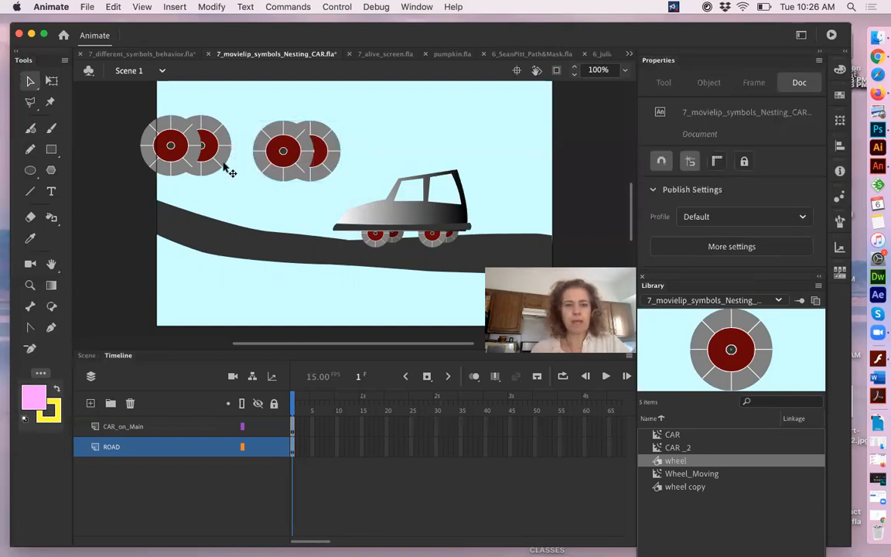
Step: Scale down the back wheel of each overlapping pair together with Free Transform, and shift the second pair's back wheel slightly right
{"action": "left_click", "coordinate": [225, 160]}
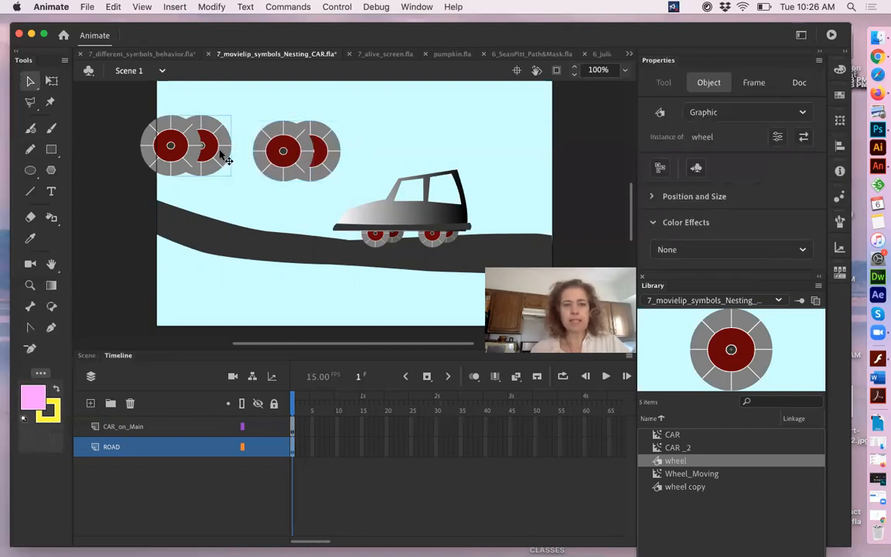
{"action": "left_click", "coordinate": [331, 159], "text": "shift"}
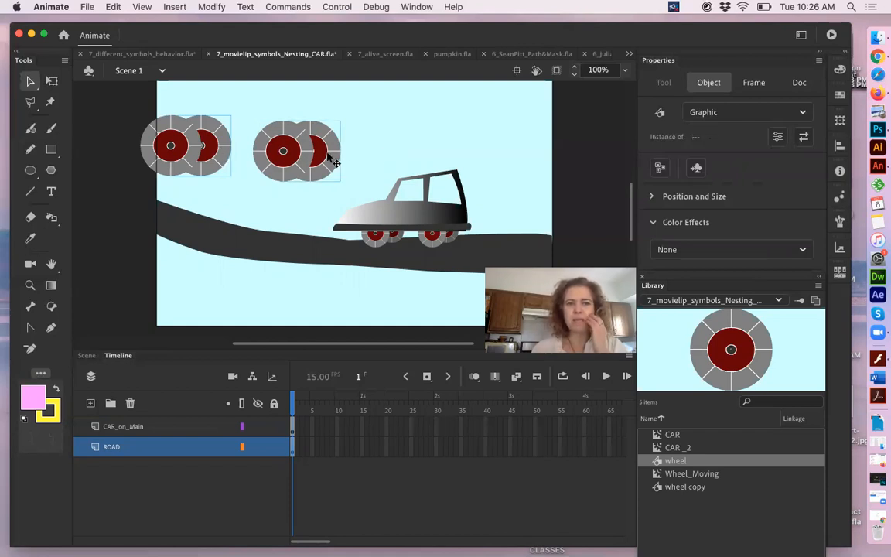
{"action": "left_click", "coordinate": [51, 81]}
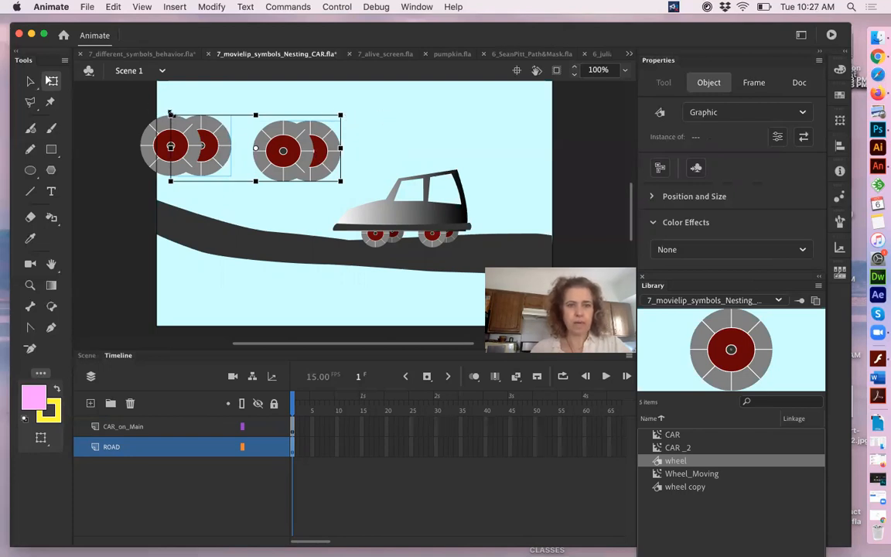
{"action": "left_click_drag", "start_coordinate": [170, 114], "coordinate": [180, 116]}
{"action": "left_click", "coordinate": [408, 159]}
{"action": "left_click", "coordinate": [309, 153]}
{"action": "left_click_drag", "start_coordinate": [325, 167], "coordinate": [332, 167]}
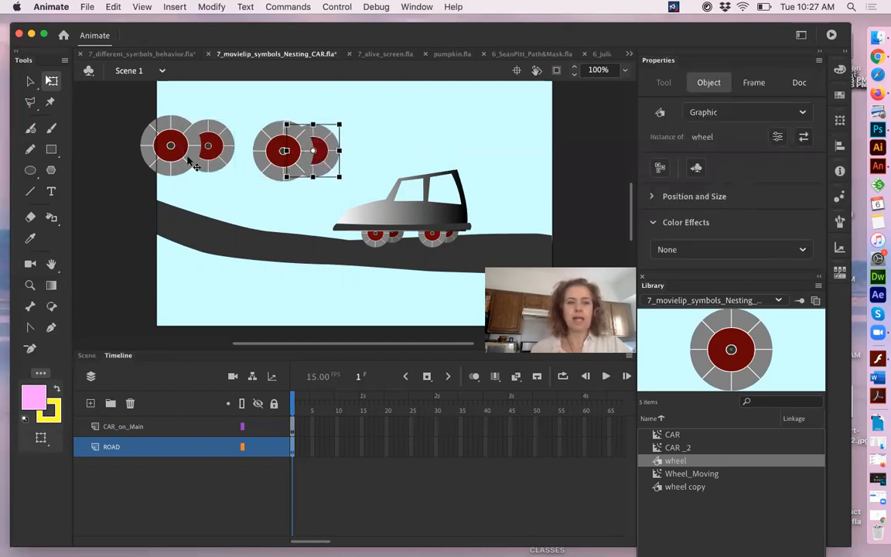
Step: Darken both back wheels with a Brightness colour effect of -28%, moving the Library panel aside to reach the setting and back again
{"action": "left_click", "coordinate": [218, 160]}
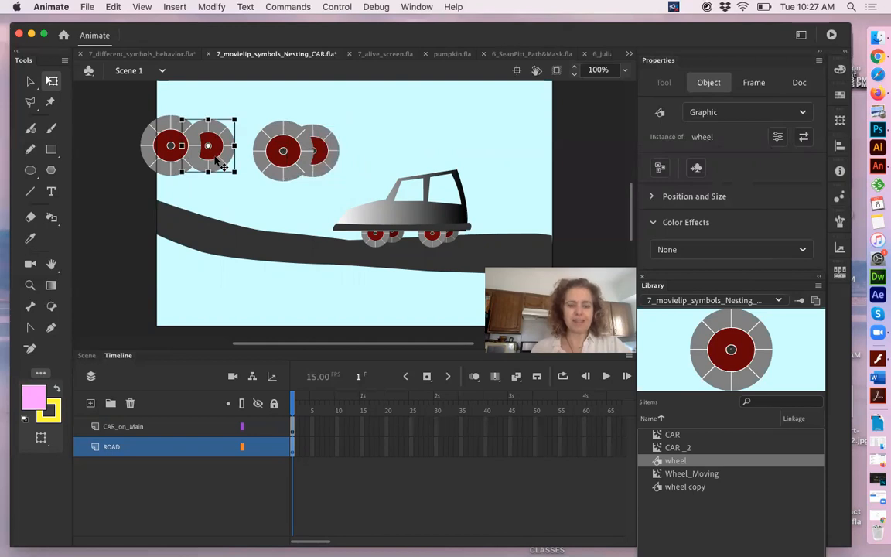
{"action": "left_click", "coordinate": [331, 164], "text": "shift"}
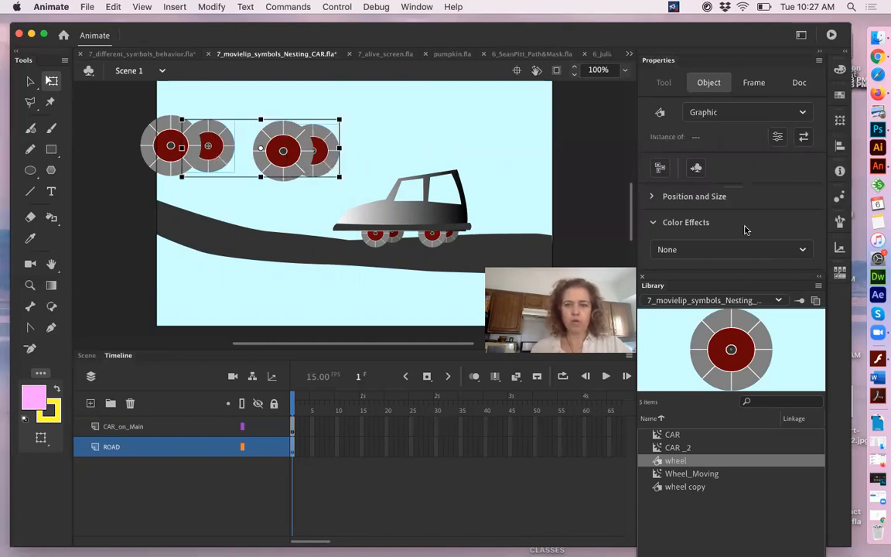
{"action": "left_click_drag", "start_coordinate": [688, 279], "coordinate": [483, 418]}
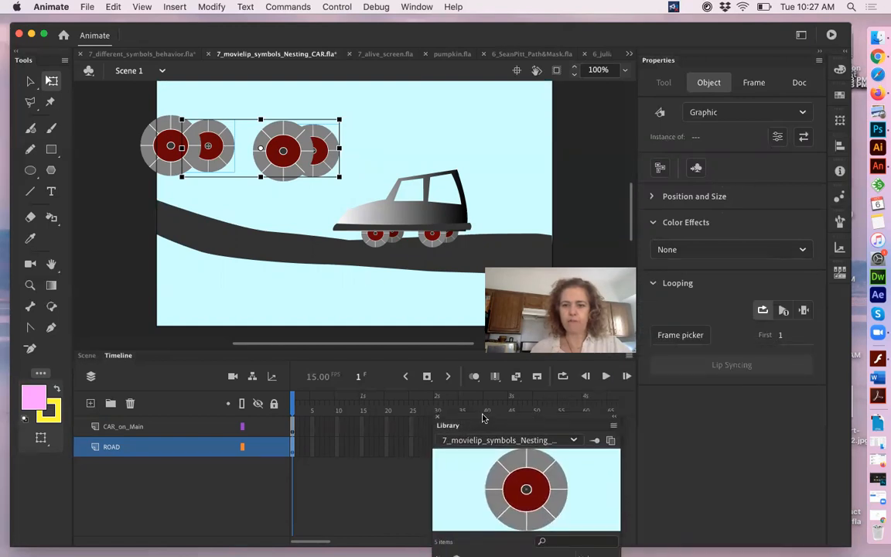
{"action": "left_click", "coordinate": [738, 250]}
{"action": "left_click", "coordinate": [701, 295]}
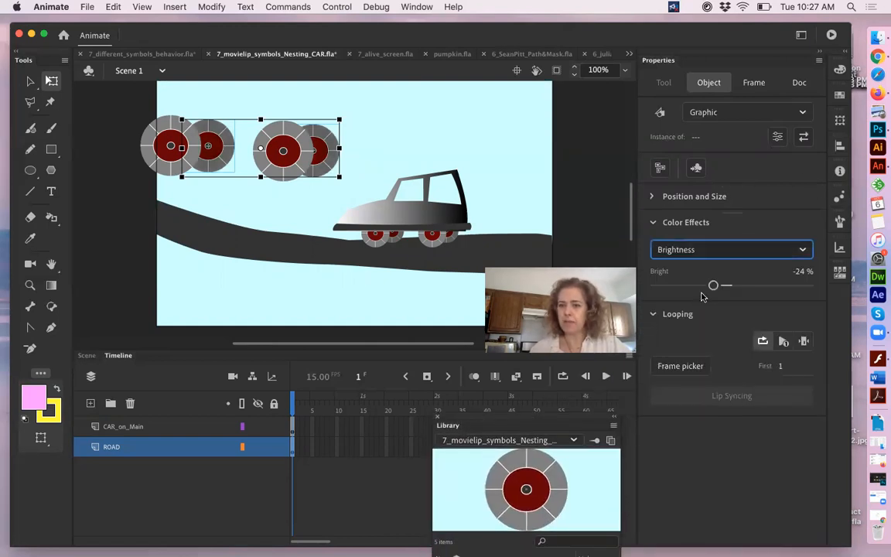
{"action": "left_click_drag", "start_coordinate": [713, 286], "coordinate": [711, 285]}
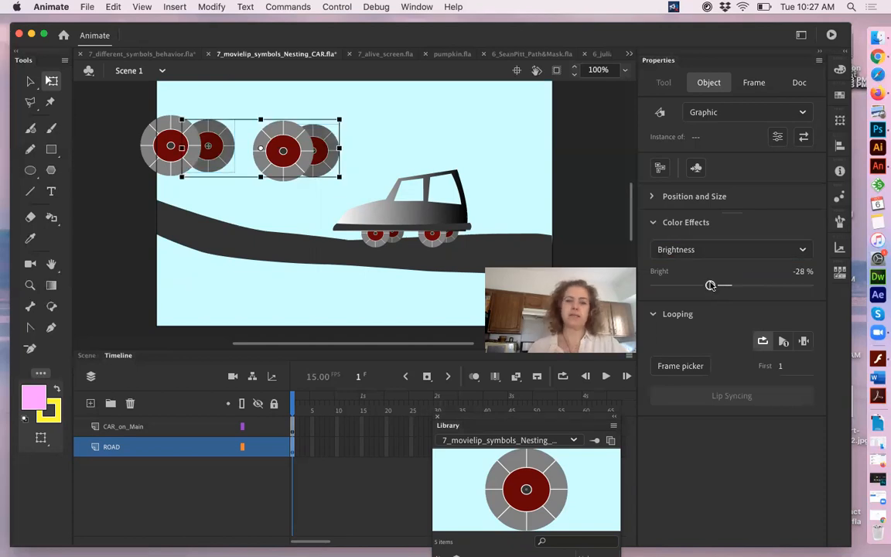
{"action": "left_click", "coordinate": [379, 129]}
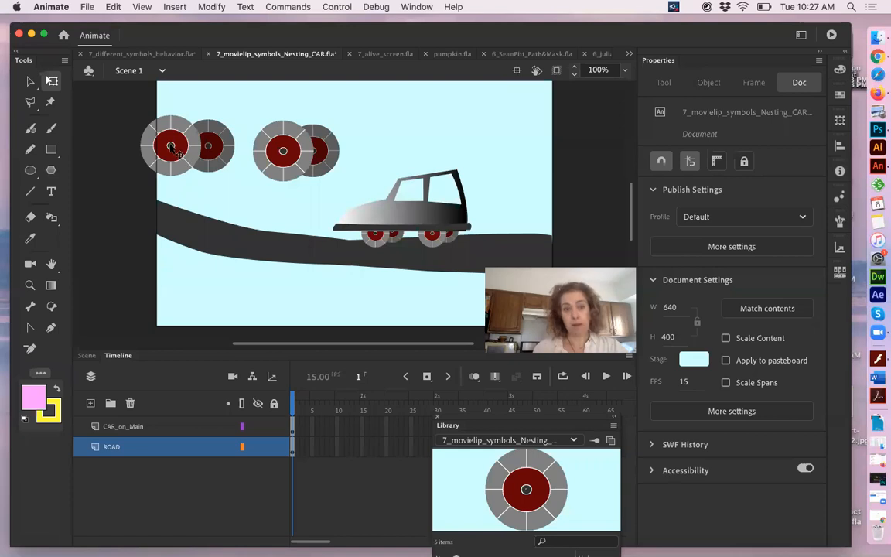
{"action": "left_click", "coordinate": [189, 160]}
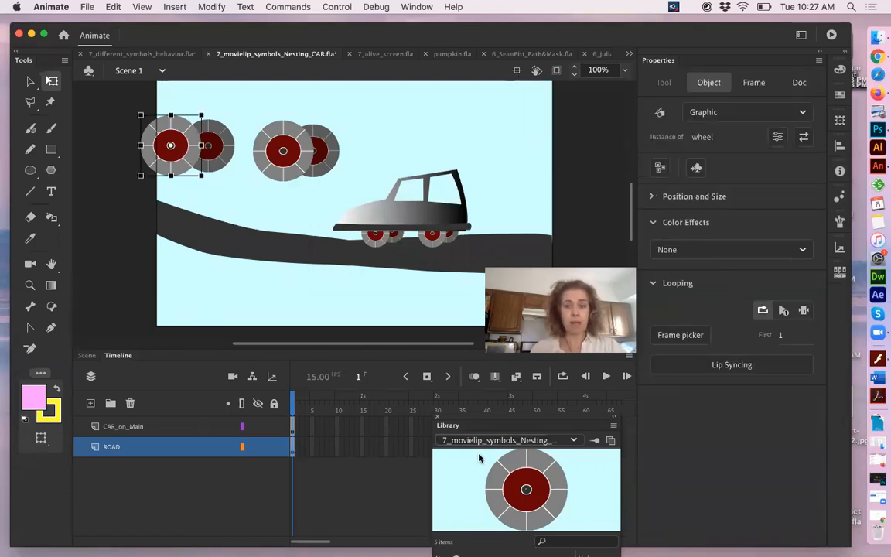
{"action": "left_click_drag", "start_coordinate": [455, 425], "coordinate": [683, 280]}
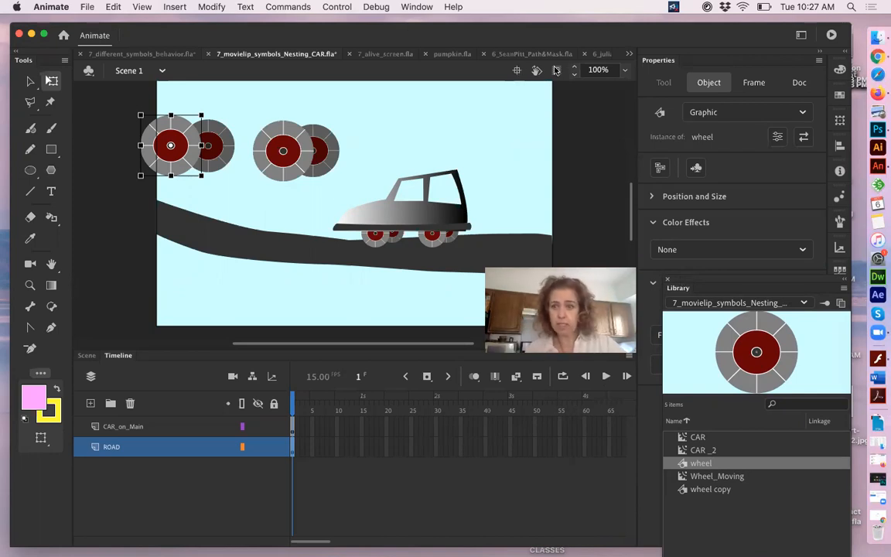
{"action": "left_click", "coordinate": [278, 159]}
{"action": "left_click", "coordinate": [328, 163]}
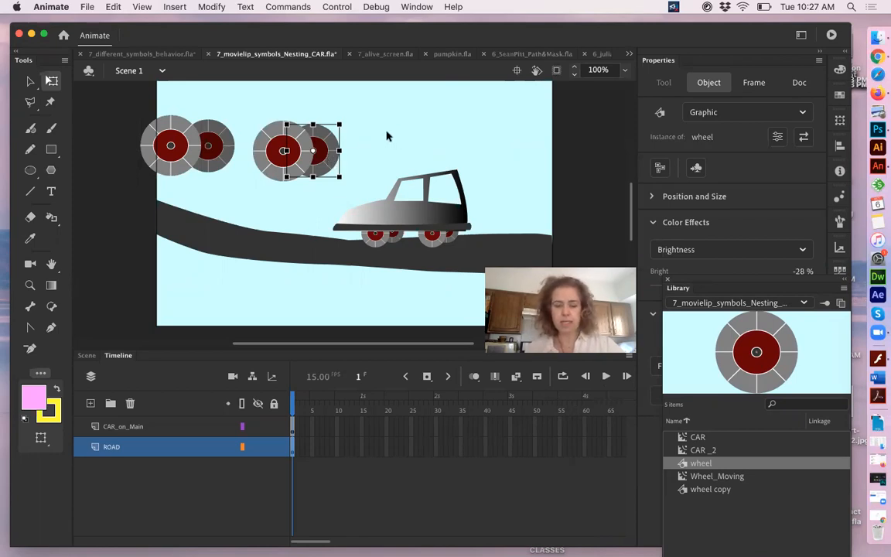
Step: Draw a closed, curved car body outline with a raised cab above the four large wheels using the Pen tool
{"action": "scroll", "coordinate": [387, 151], "scroll_direction": "up", "scroll_amount": 2}
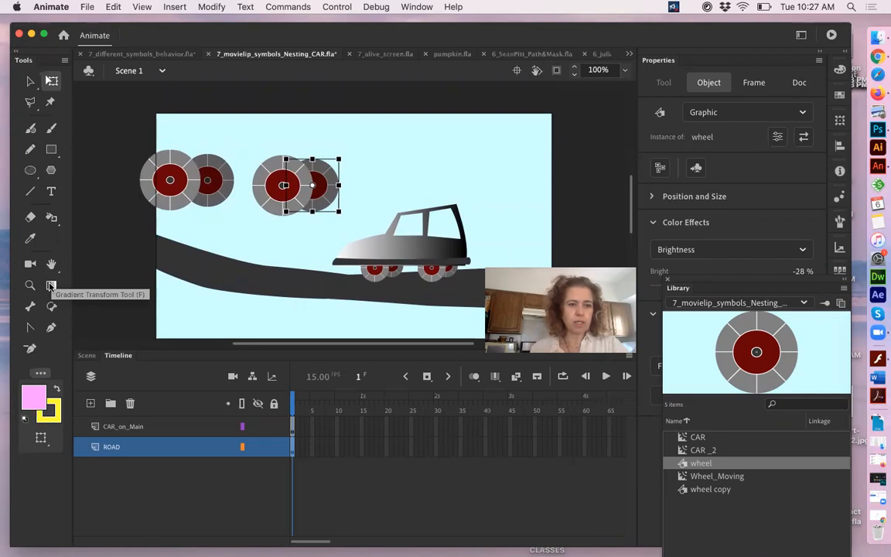
{"action": "left_click", "coordinate": [51, 327]}
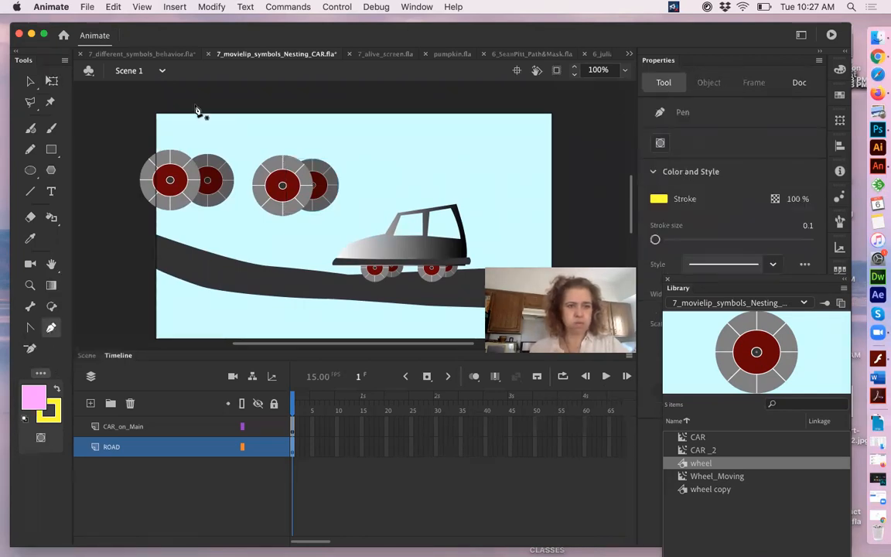
{"action": "left_click", "coordinate": [130, 145]}
{"action": "left_click_drag", "start_coordinate": [182, 99], "coordinate": [339, 123]}
{"action": "scroll", "coordinate": [269, 98], "scroll_direction": "up", "scroll_amount": 3}
{"action": "left_click", "coordinate": [263, 101]}
{"action": "left_click_drag", "start_coordinate": [339, 195], "coordinate": [334, 213]}
{"action": "left_click", "coordinate": [224, 214]}
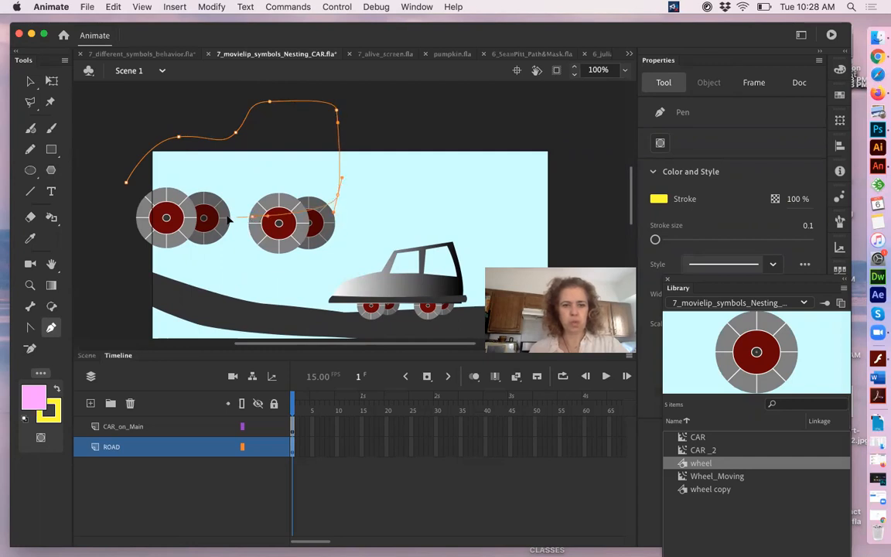
{"action": "left_click", "coordinate": [130, 199]}
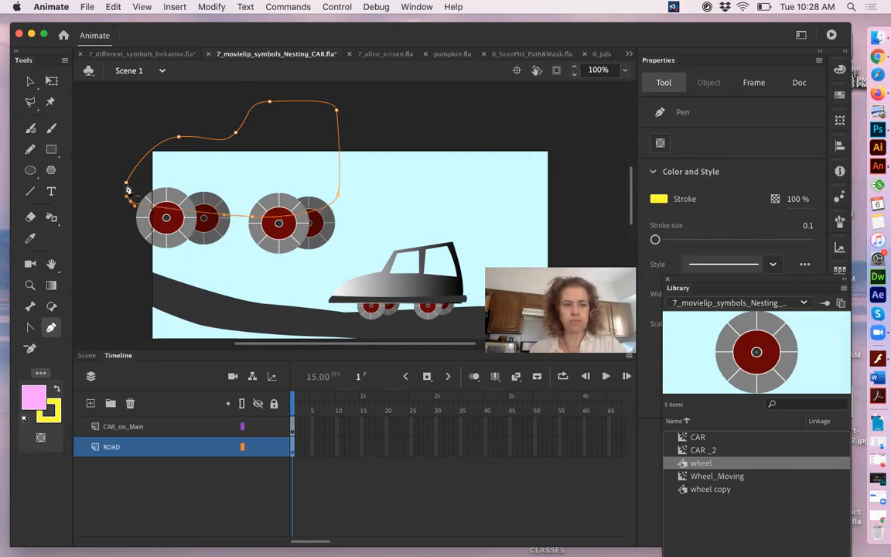
{"action": "left_click", "coordinate": [128, 189]}
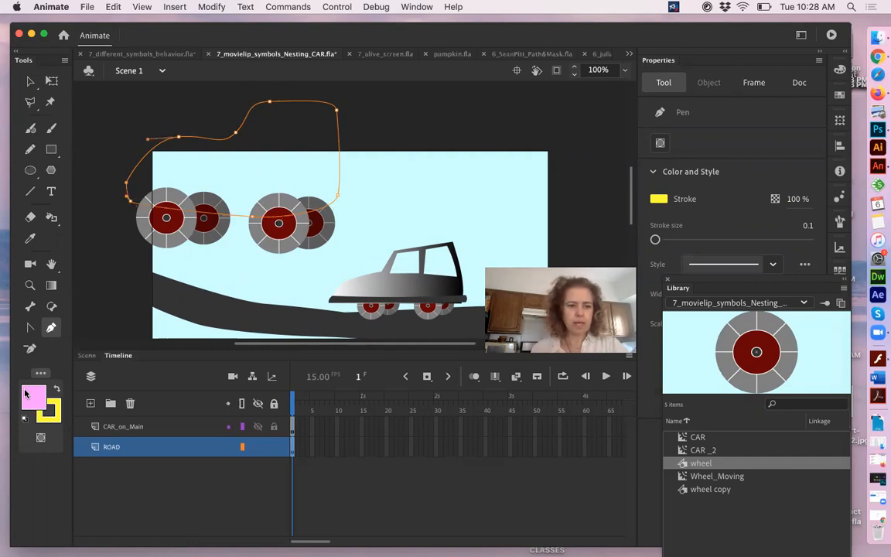
Step: Fill the car body outline with the white-to-black linear gradient using the Paint Bucket
{"action": "left_click", "coordinate": [26, 394]}
{"action": "left_click", "coordinate": [74, 358]}
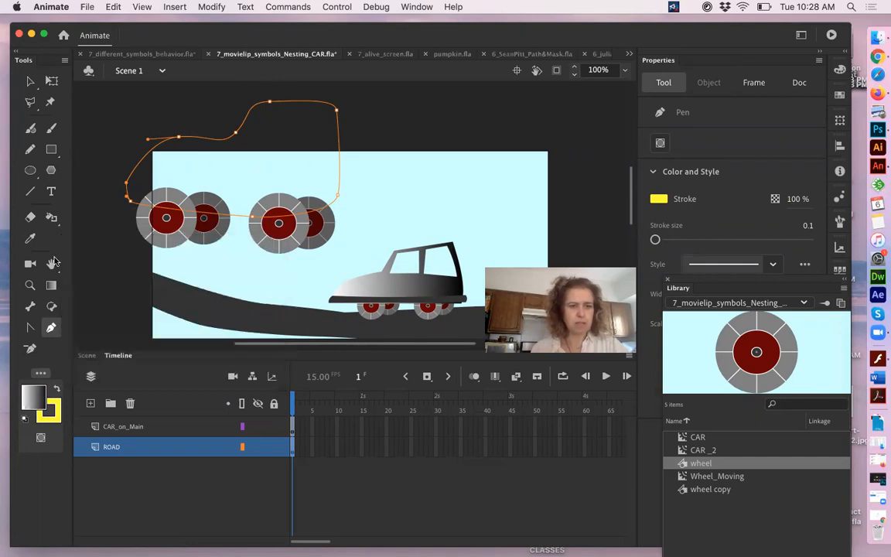
{"action": "left_click", "coordinate": [52, 220]}
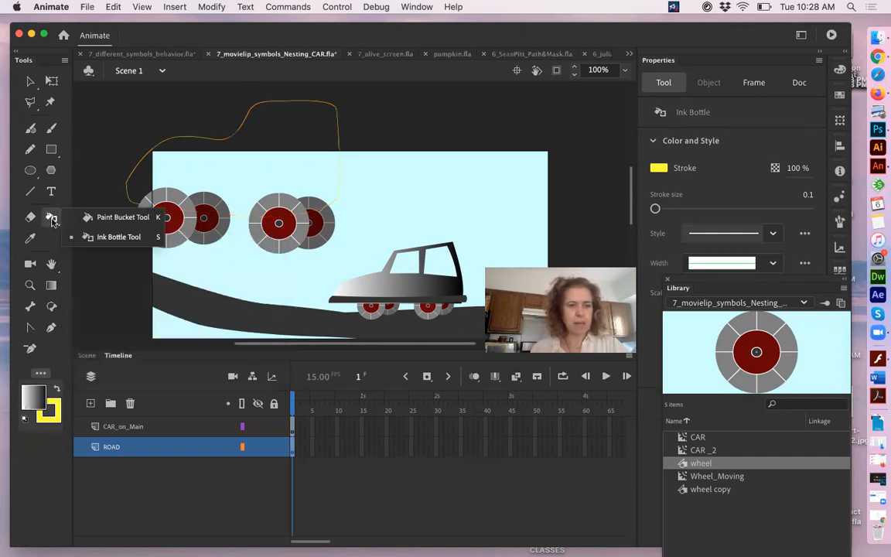
{"action": "left_click", "coordinate": [120, 217]}
{"action": "left_click", "coordinate": [272, 166]}
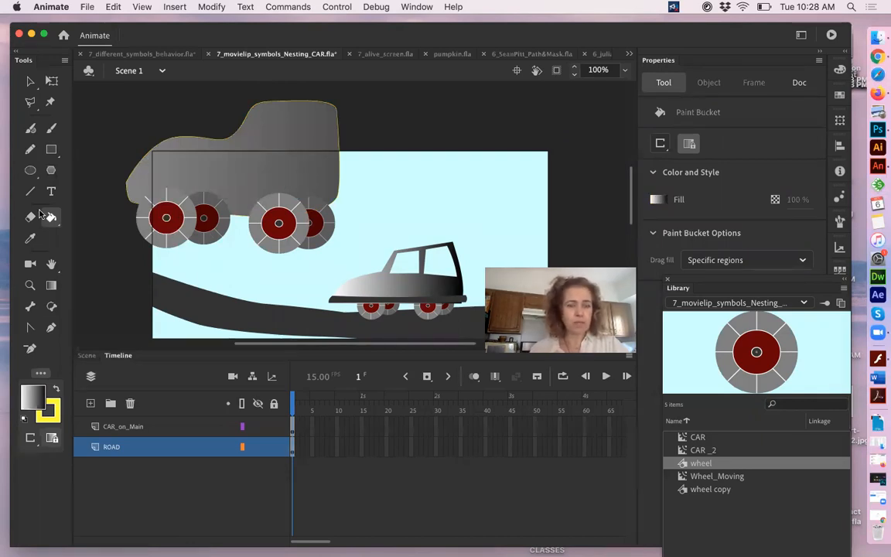
Step: Draw two upright rectangles with no fill and a yellow stroke side by side in the car's cab as windows
{"action": "left_click", "coordinate": [48, 151]}
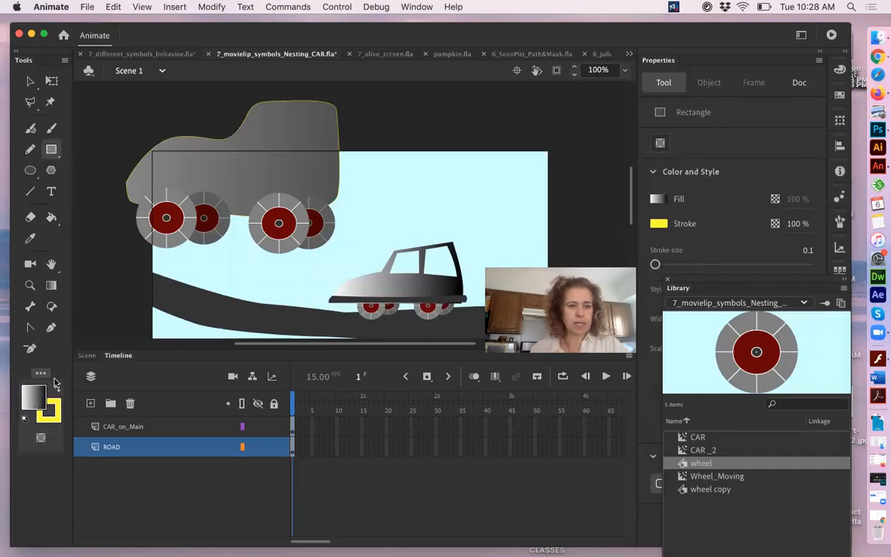
{"action": "left_click", "coordinate": [34, 392]}
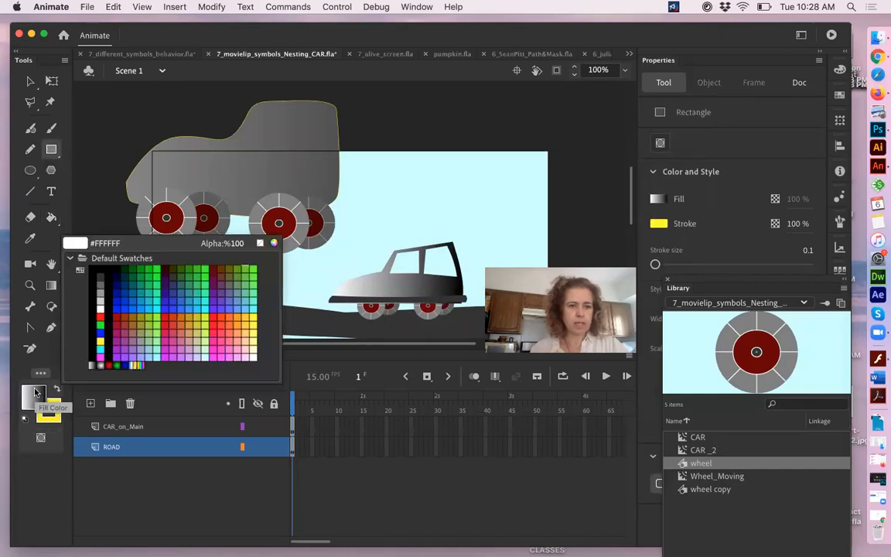
{"action": "left_click", "coordinate": [260, 244]}
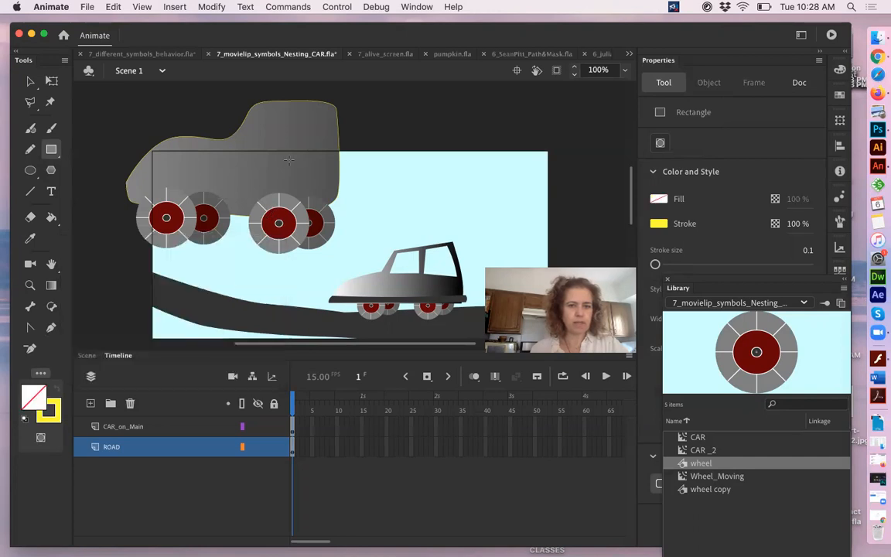
{"action": "left_click_drag", "start_coordinate": [258, 111], "coordinate": [287, 145]}
{"action": "left_click_drag", "start_coordinate": [301, 113], "coordinate": [328, 154]}
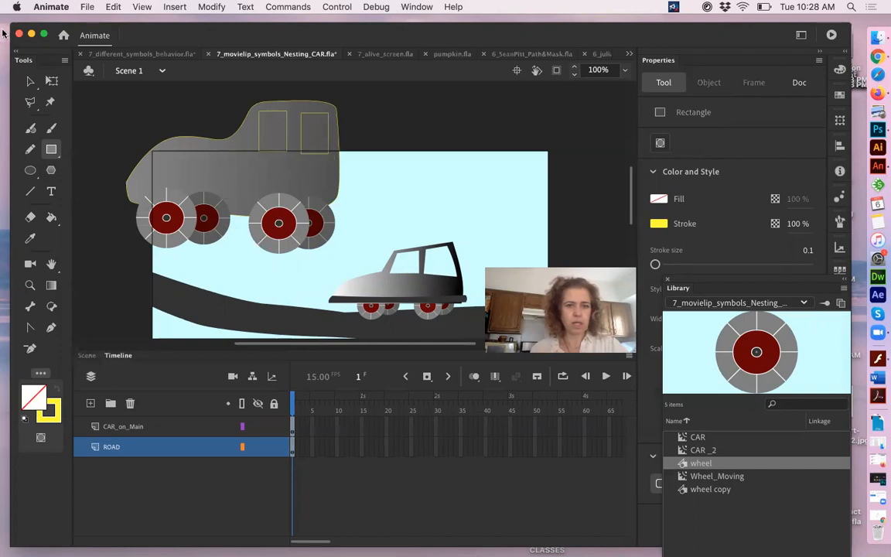
Step: Delete the body fill inside both window rectangles to cut the windows out of the cab
{"action": "left_click", "coordinate": [30, 80]}
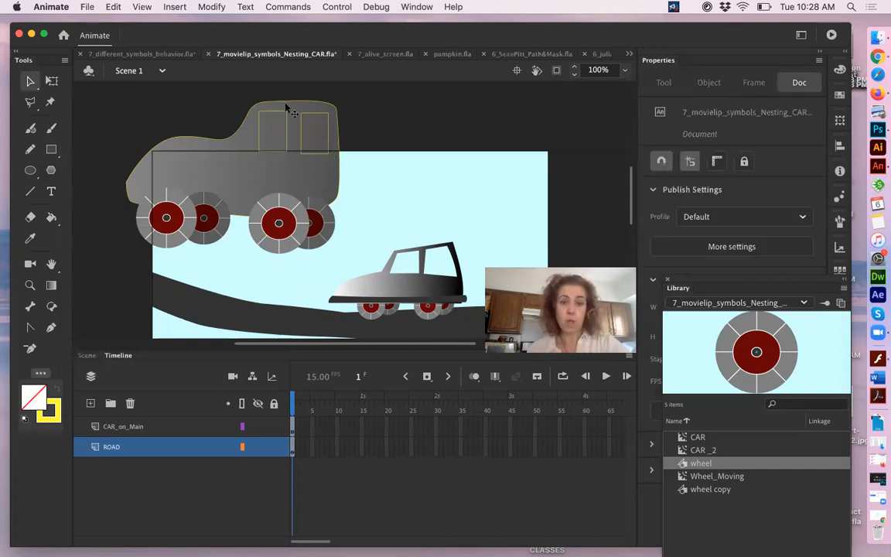
{"action": "left_click", "coordinate": [275, 137]}
{"action": "key", "text": "Delete"}
{"action": "left_click", "coordinate": [313, 142]}
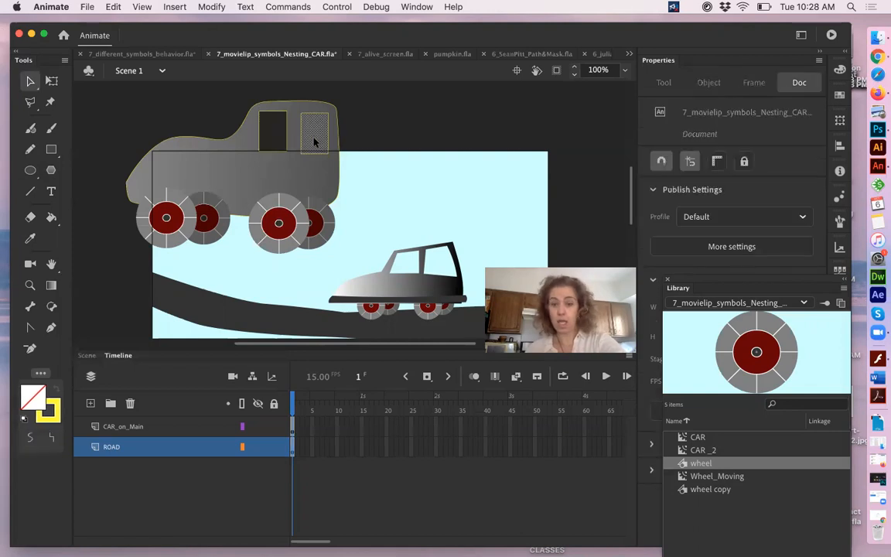
{"action": "key", "text": "Delete"}
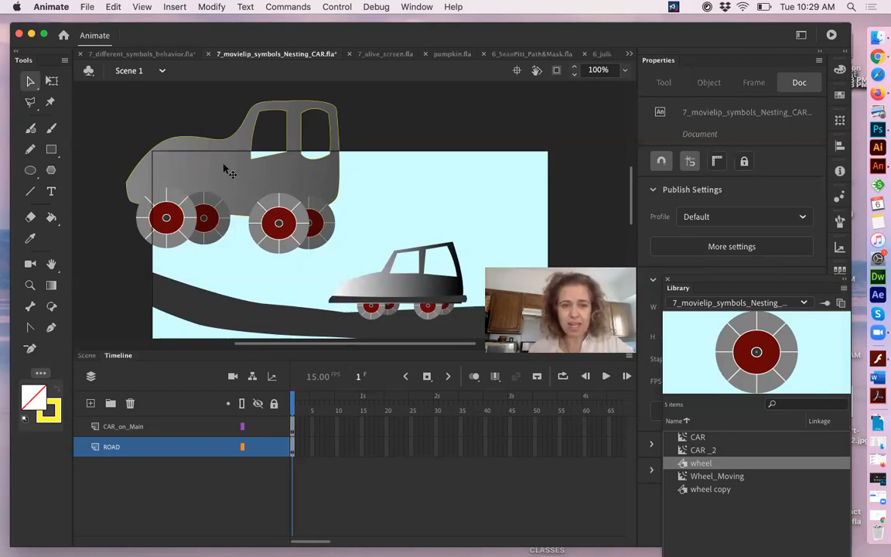
Step: Convert the whole new car, body and wheels, to a graphic symbol named CAR_2 and open it for editing
{"action": "left_click_drag", "start_coordinate": [95, 86], "coordinate": [355, 256]}
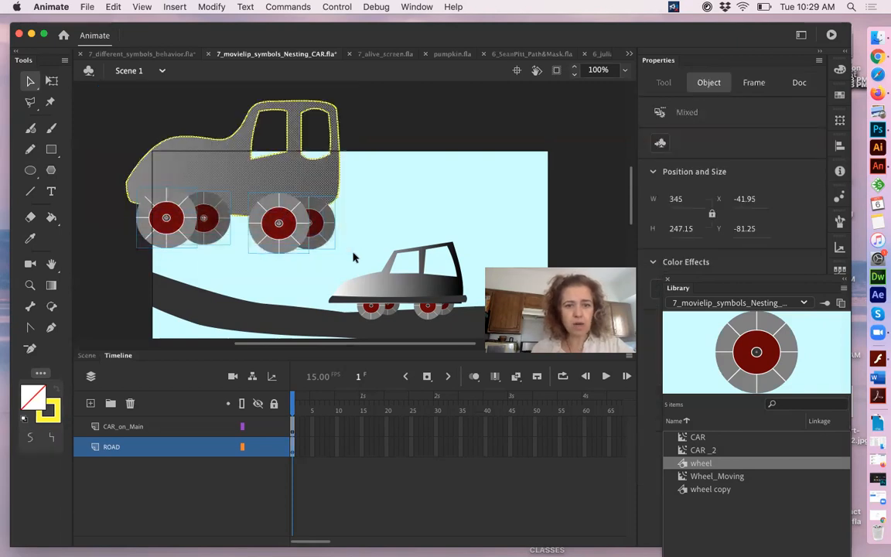
{"action": "right_click", "coordinate": [313, 177]}
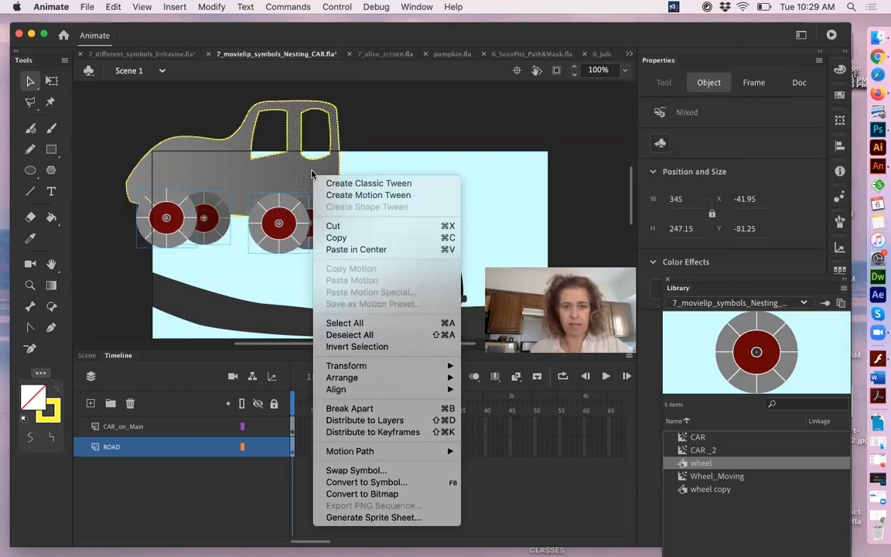
{"action": "left_click", "coordinate": [378, 484]}
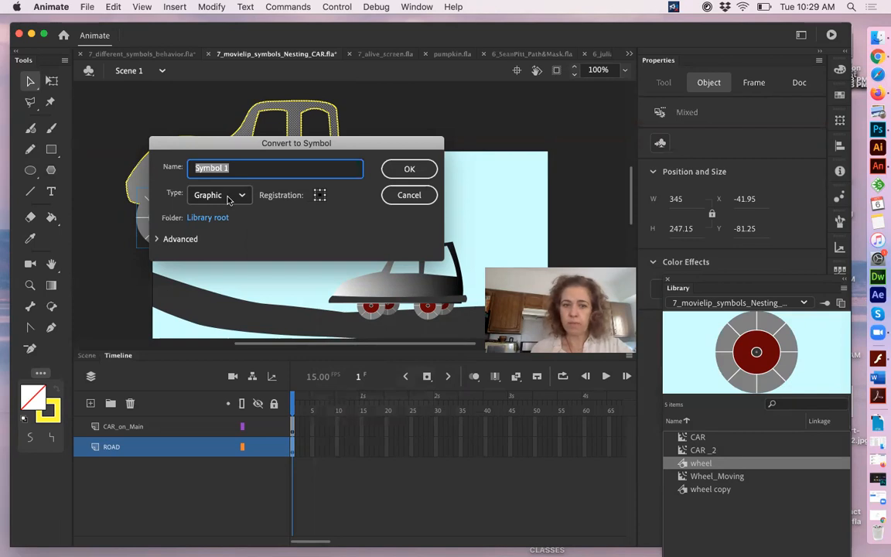
{"action": "type", "text": "CAR_"}
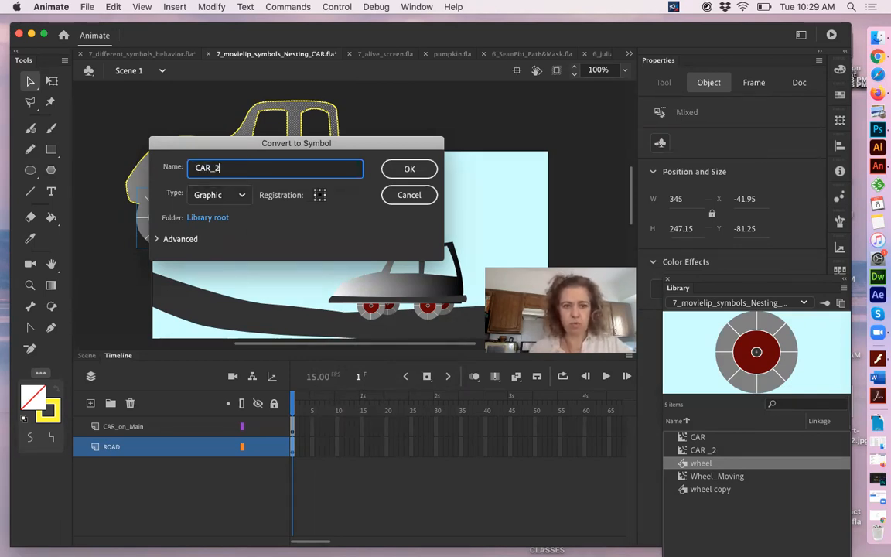
{"action": "type", "text": "2"}
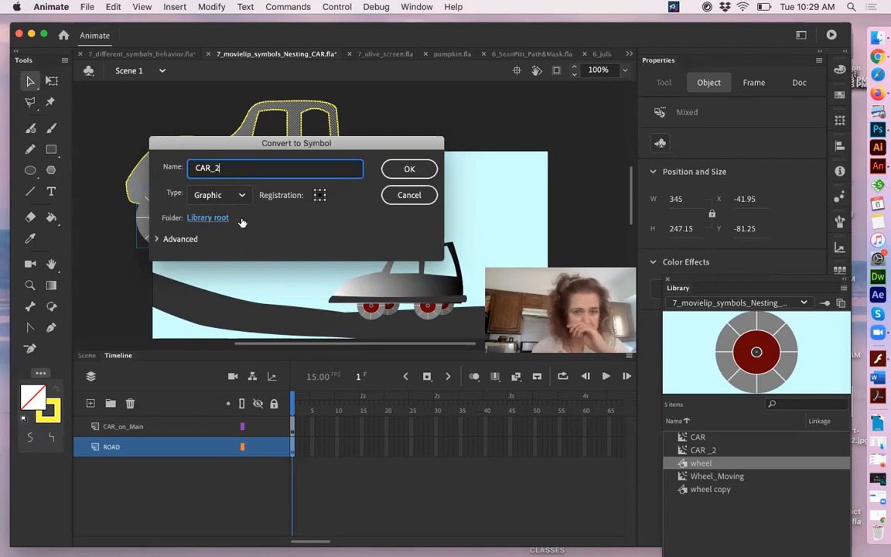
{"action": "left_click", "coordinate": [411, 172]}
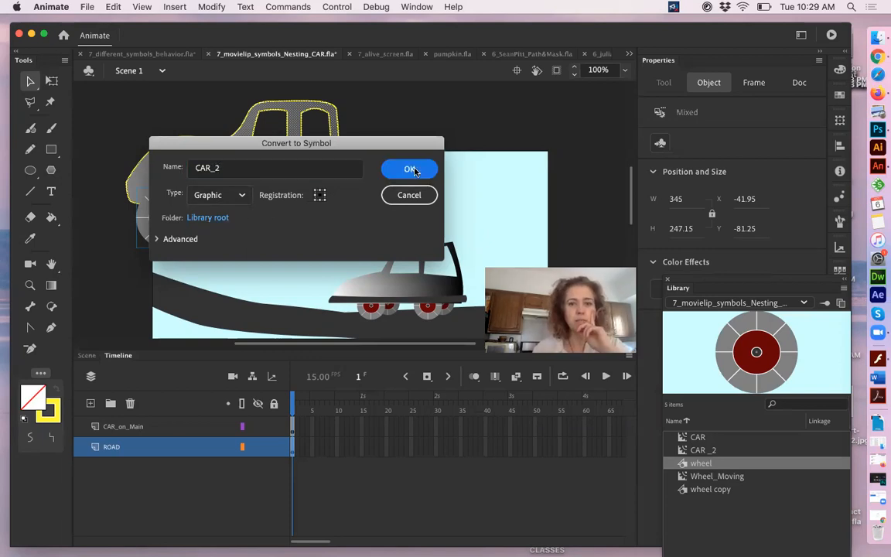
{"action": "double_click", "coordinate": [260, 186]}
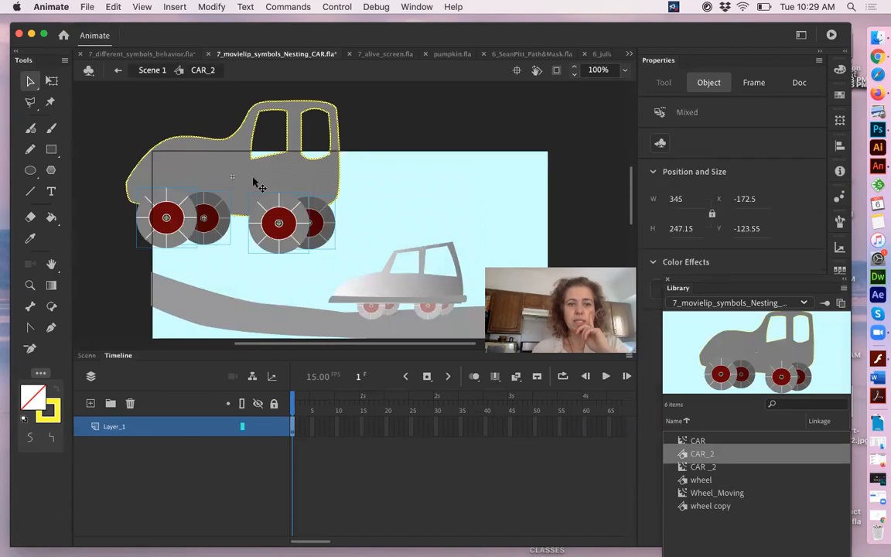
Step: Cut the four wheels out of the car body's layer inside the CAR_2 symbol
{"action": "left_click", "coordinate": [407, 210]}
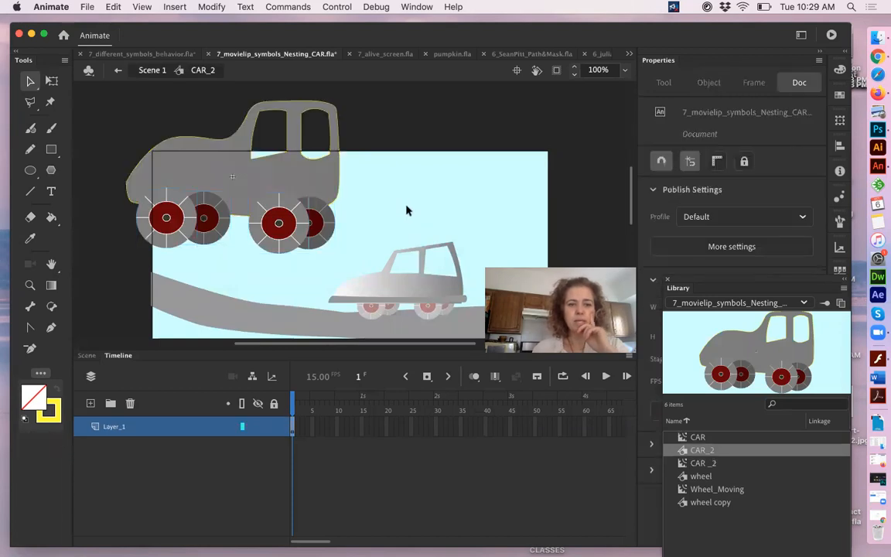
{"action": "left_click", "coordinate": [162, 220]}
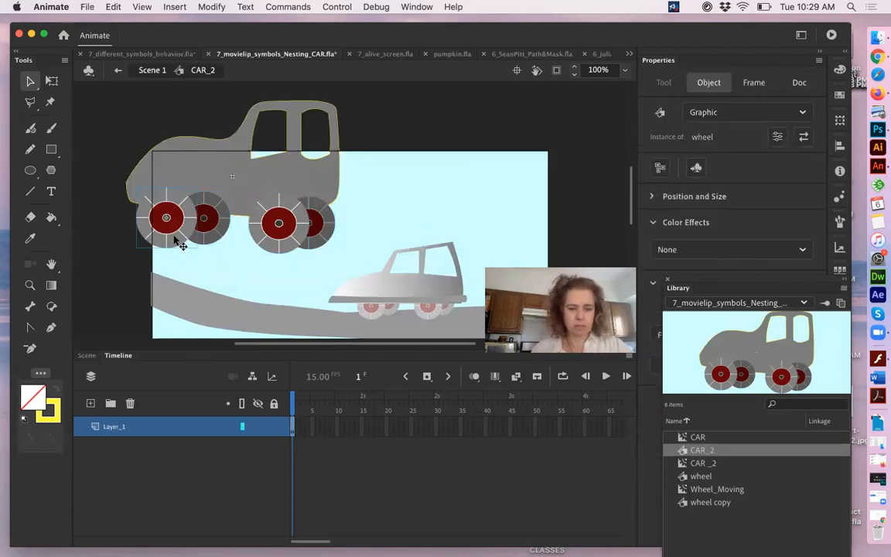
{"action": "left_click", "coordinate": [304, 249], "text": "shift"}
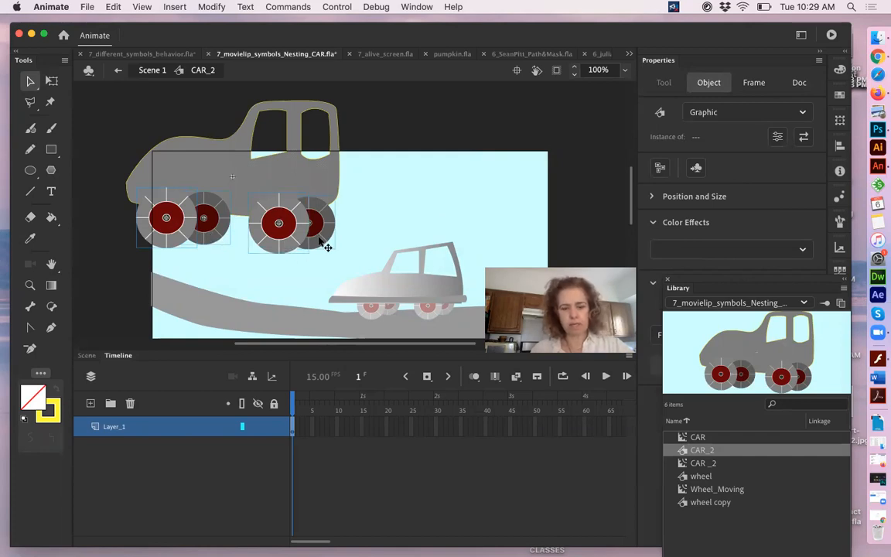
{"action": "key", "text": "Delete"}
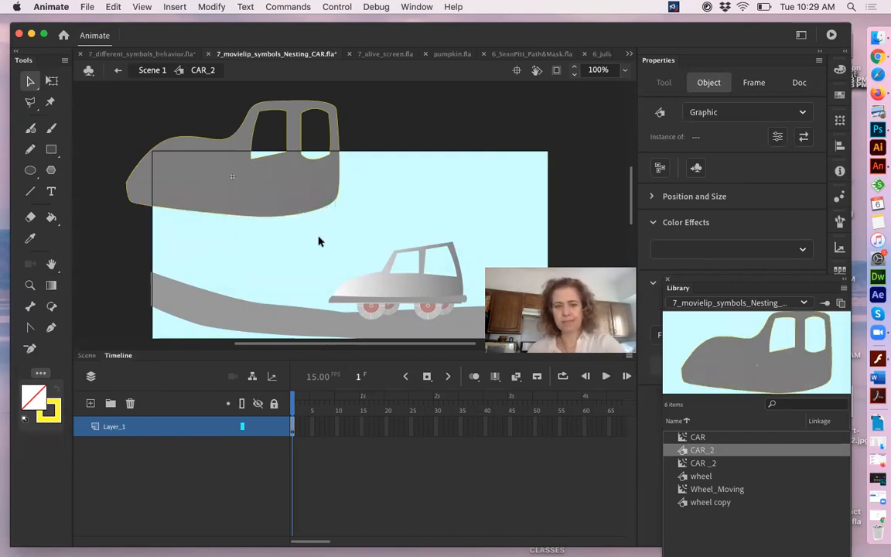
Step: Add a new layer beneath Layer_1 in CAR_2 and name it wheels
{"action": "left_click", "coordinate": [89, 405]}
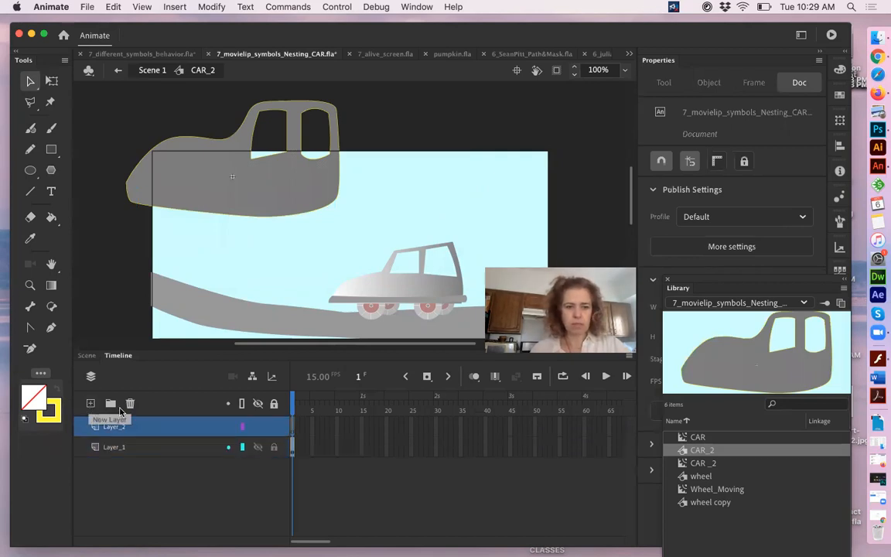
{"action": "left_click_drag", "start_coordinate": [116, 427], "coordinate": [125, 460]}
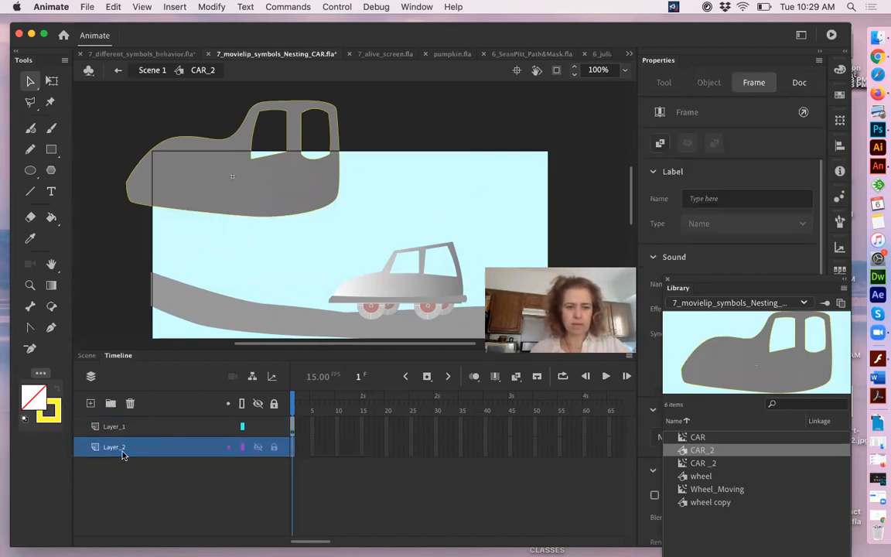
{"action": "double_click", "coordinate": [121, 449]}
{"action": "type", "text": "wh"}
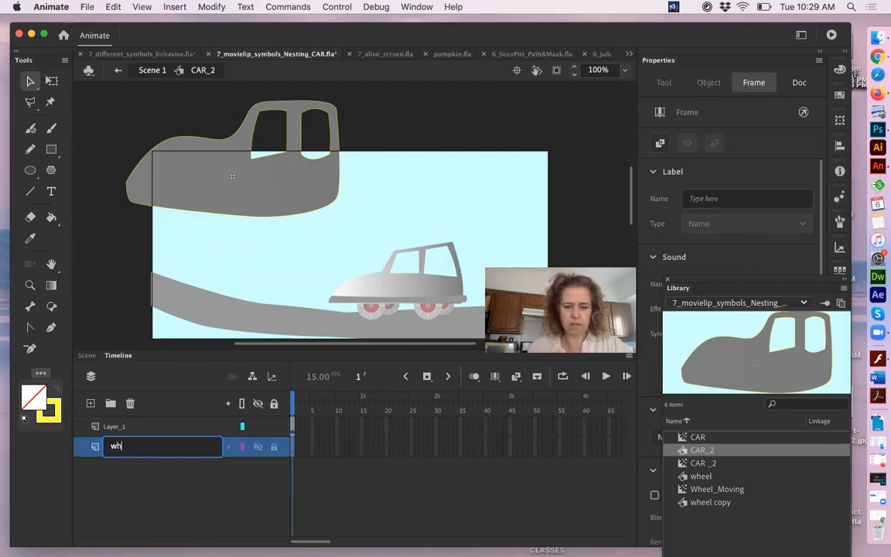
{"action": "type", "text": "eels"}
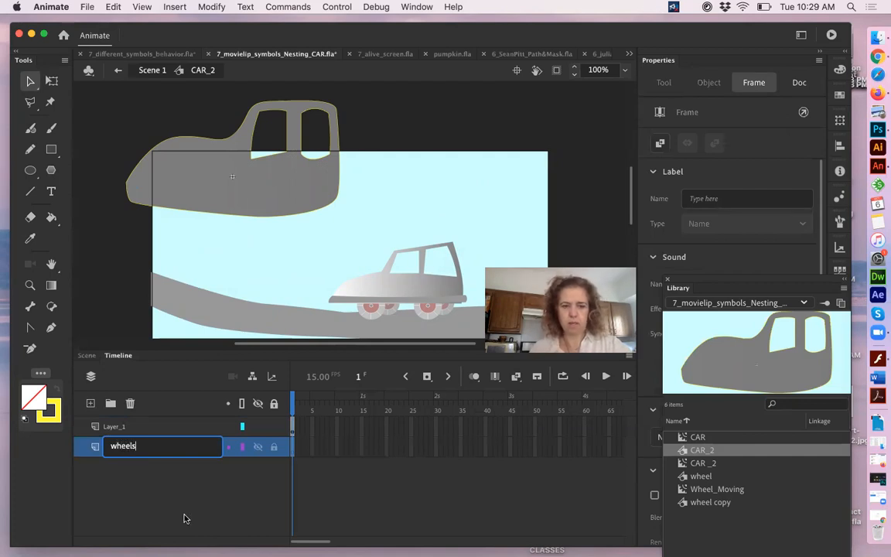
{"action": "left_click", "coordinate": [193, 507]}
Step: Paste the four wheels in place on the first frame of the wheels layer
{"action": "left_click", "coordinate": [293, 453]}
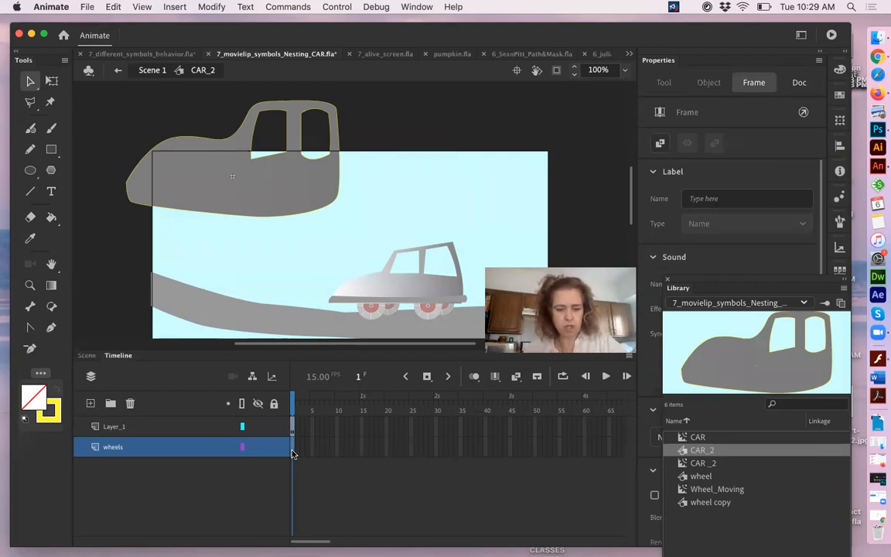
{"action": "key", "text": "super+shift+v"}
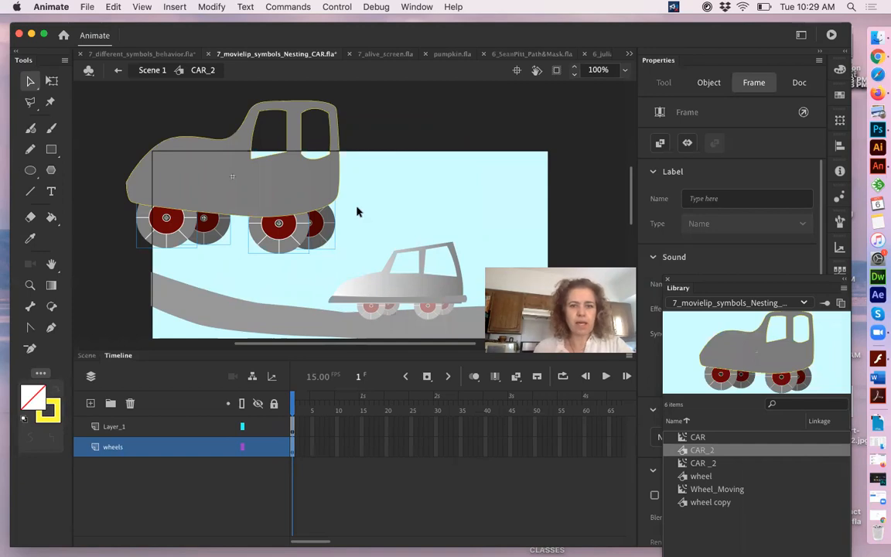
{"action": "left_click", "coordinate": [357, 211]}
Step: Nudge the car body straight down over the wheels to a Y position of -110.55
{"action": "left_click", "coordinate": [275, 197]}
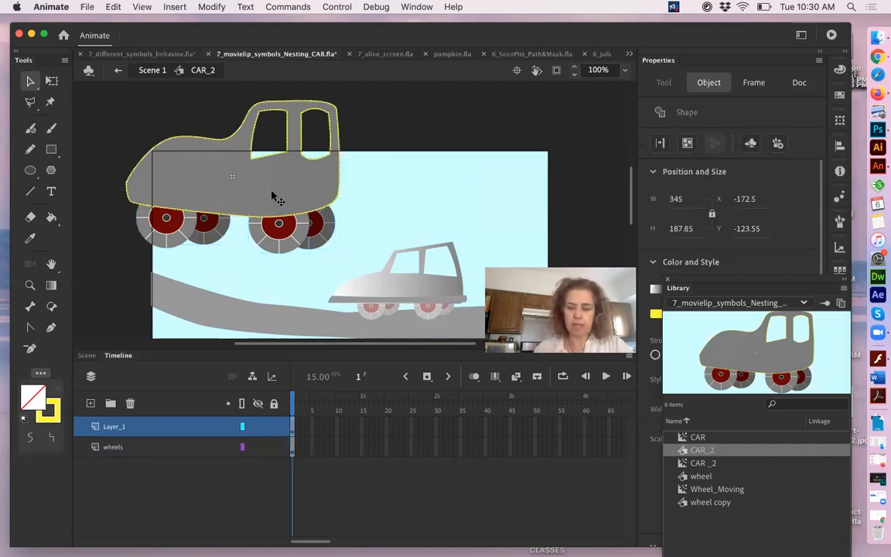
{"action": "key", "text": "Down"}
{"action": "key", "text": "Down"}
{"action": "key", "text": "Down"}
{"action": "key", "text": "Down"}
{"action": "key", "text": "Down"}
{"action": "key", "text": "Down"}
{"action": "key", "text": "Down"}
{"action": "key", "text": "Down"}
{"action": "key", "text": "Down"}
{"action": "key", "text": "Down"}
{"action": "key", "text": "Down"}
{"action": "key", "text": "Down"}
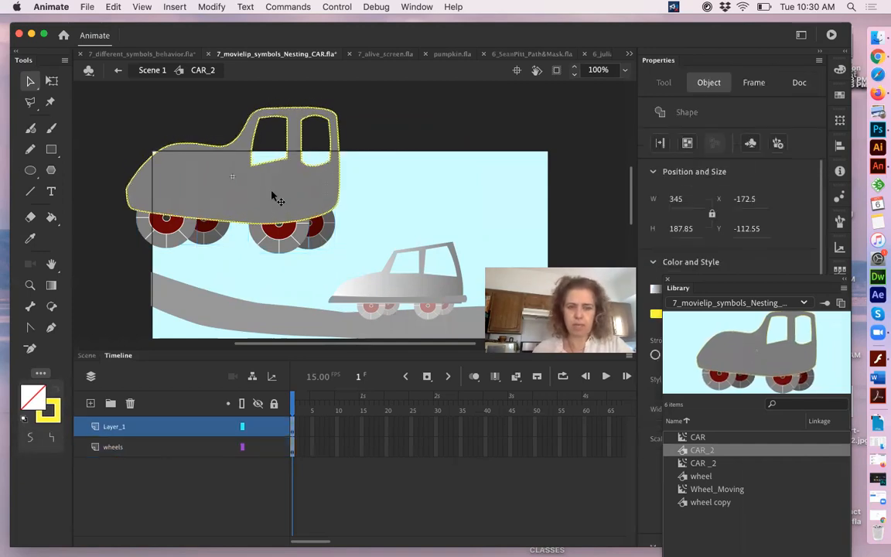
{"action": "left_click", "coordinate": [401, 197]}
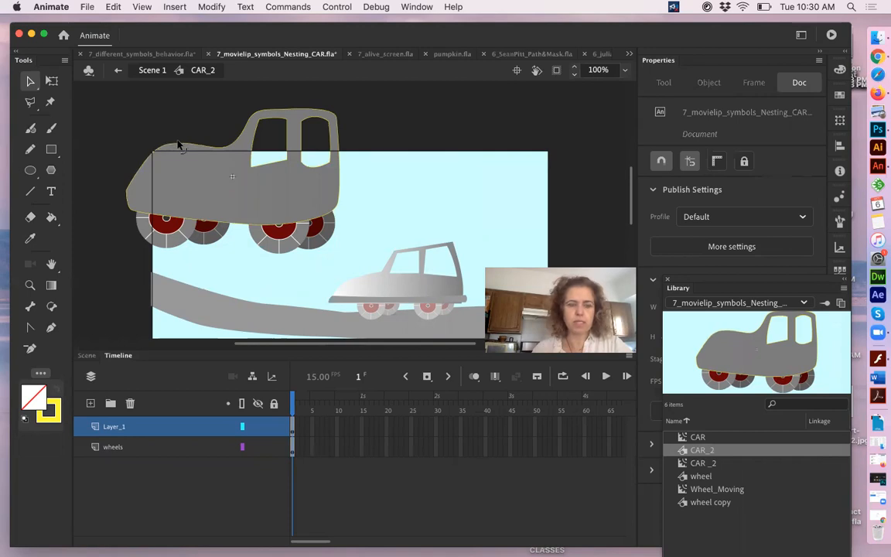
Step: Fill the car body with the white-to-black linear gradient and pull the front window's lower front corner outward to level its bottom edge
{"action": "left_click", "coordinate": [227, 196]}
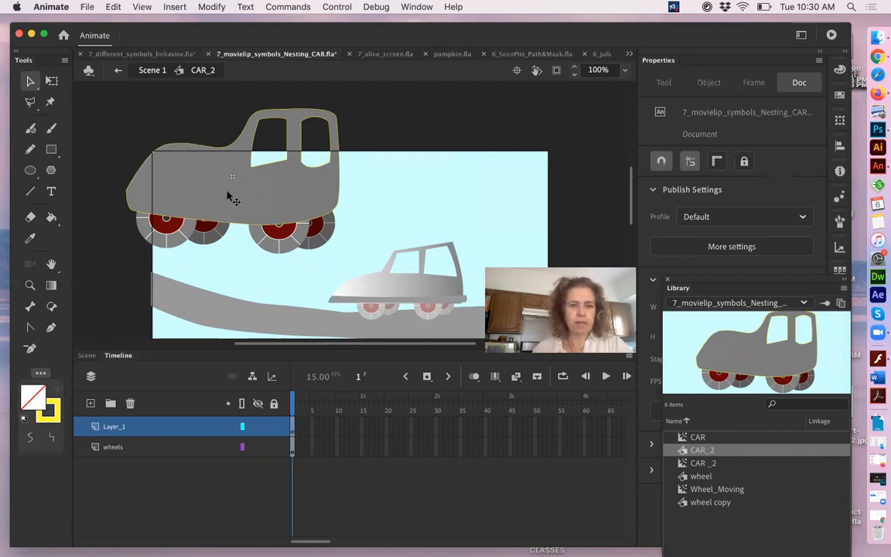
{"action": "left_click", "coordinate": [32, 397]}
{"action": "left_click", "coordinate": [90, 363]}
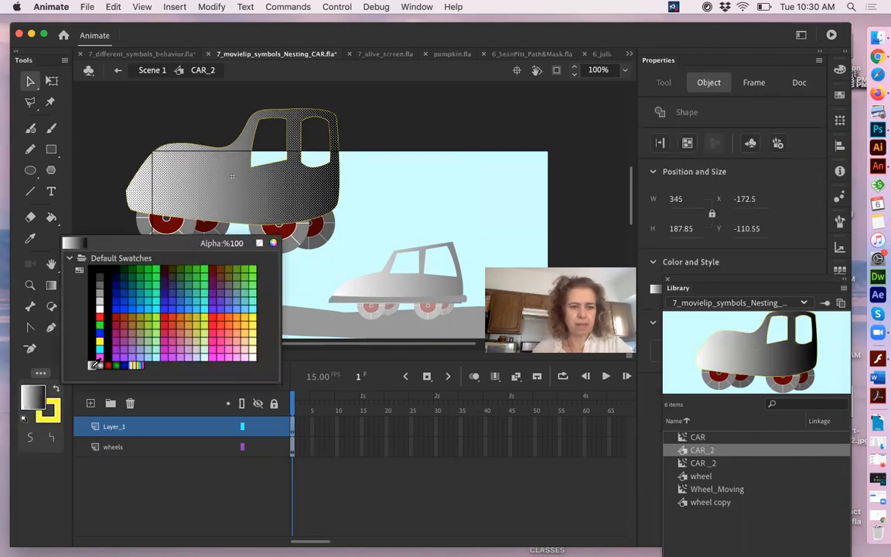
{"action": "left_click", "coordinate": [404, 198]}
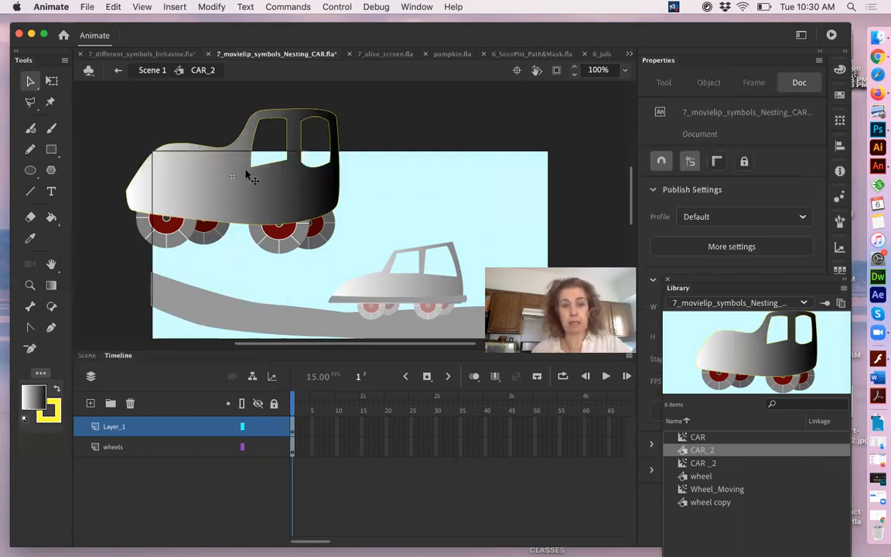
{"action": "left_click_drag", "start_coordinate": [247, 160], "coordinate": [243, 163]}
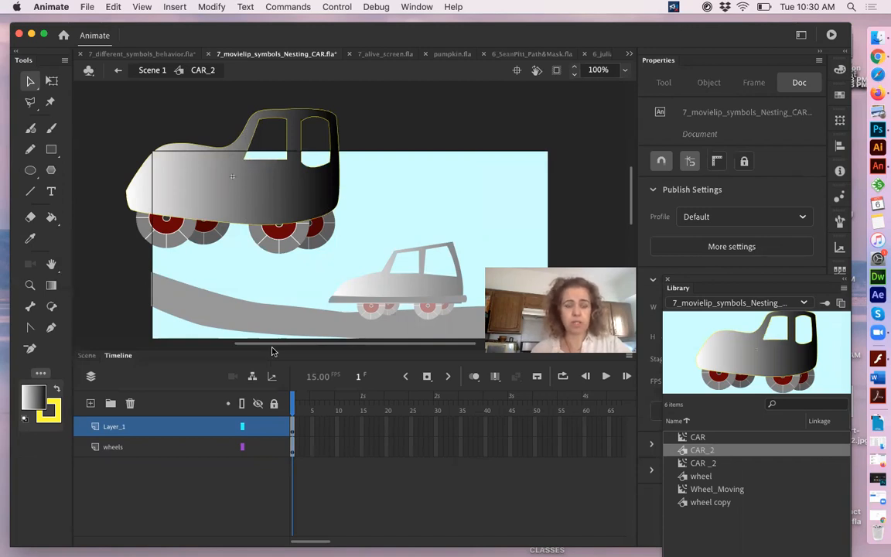
Step: Return to Scene 1 and delete the CAR_2 instance from the stage
{"action": "left_click", "coordinate": [141, 70]}
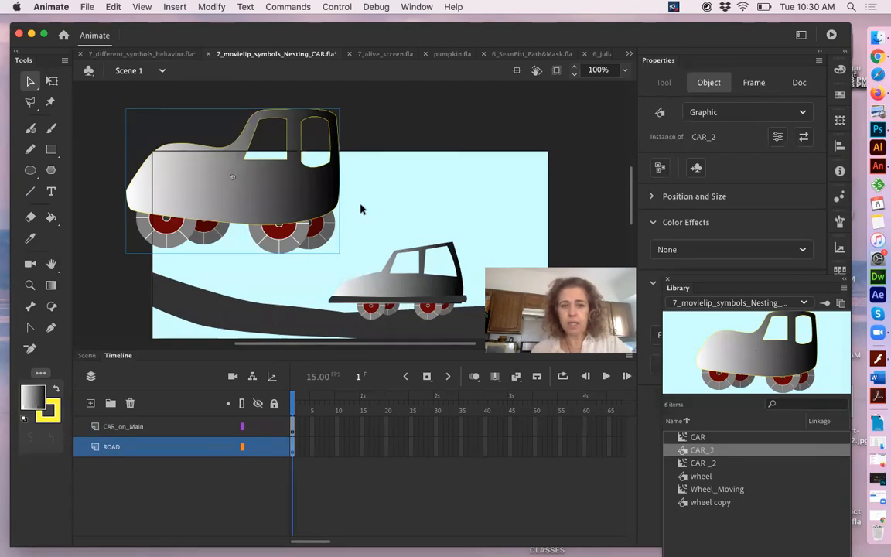
{"action": "left_click_drag", "start_coordinate": [308, 208], "coordinate": [307, 183]}
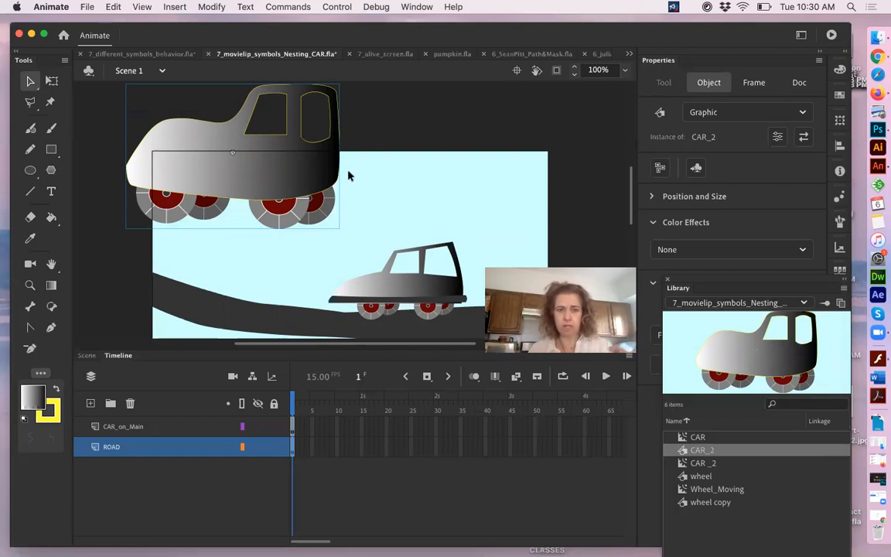
{"action": "key", "text": "Delete"}
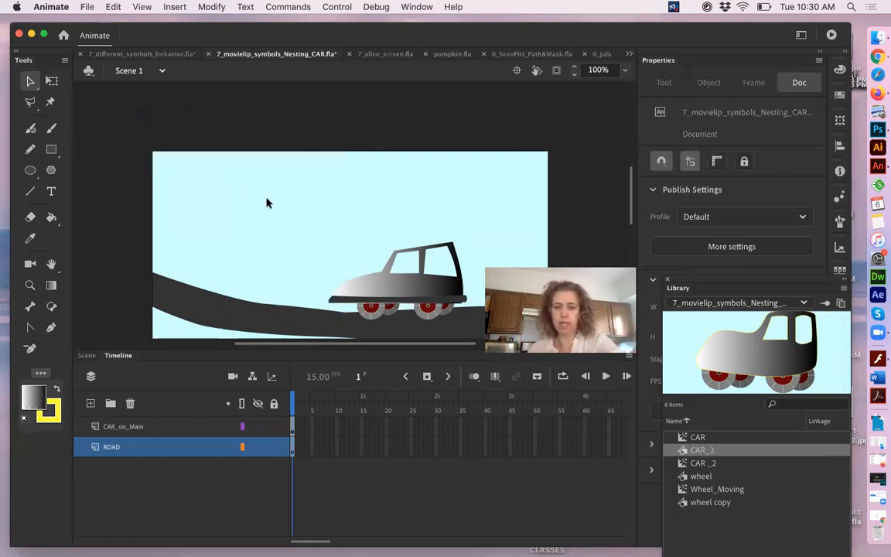
Step: Examine how the CAR movie clip is layered by hiding its unlocked layers and revealing front wheels, chassis and bumper one by one
{"action": "left_click", "coordinate": [397, 280]}
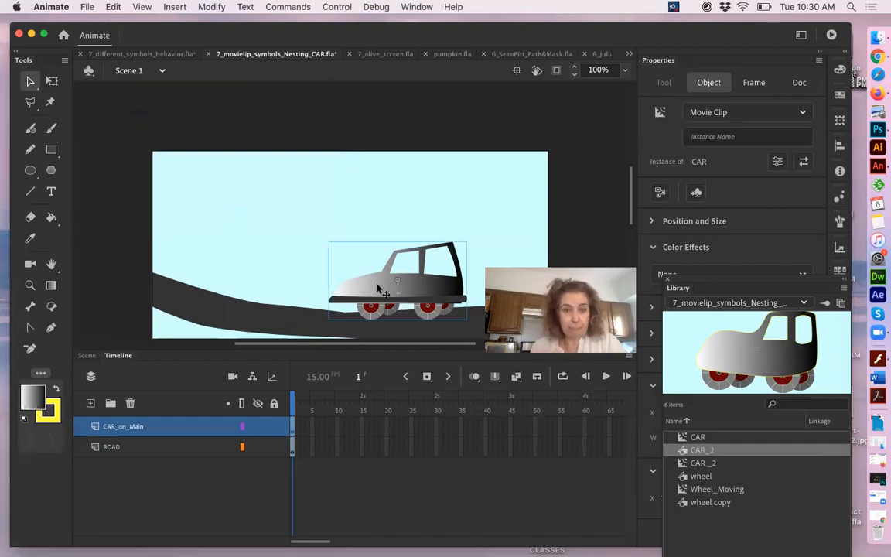
{"action": "double_click", "coordinate": [396, 285]}
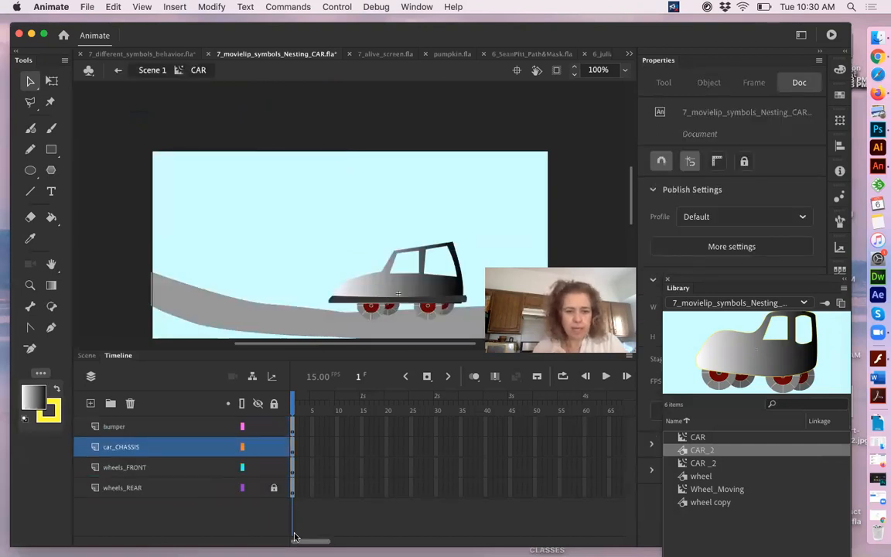
{"action": "left_click_drag", "start_coordinate": [260, 401], "coordinate": [260, 403]}
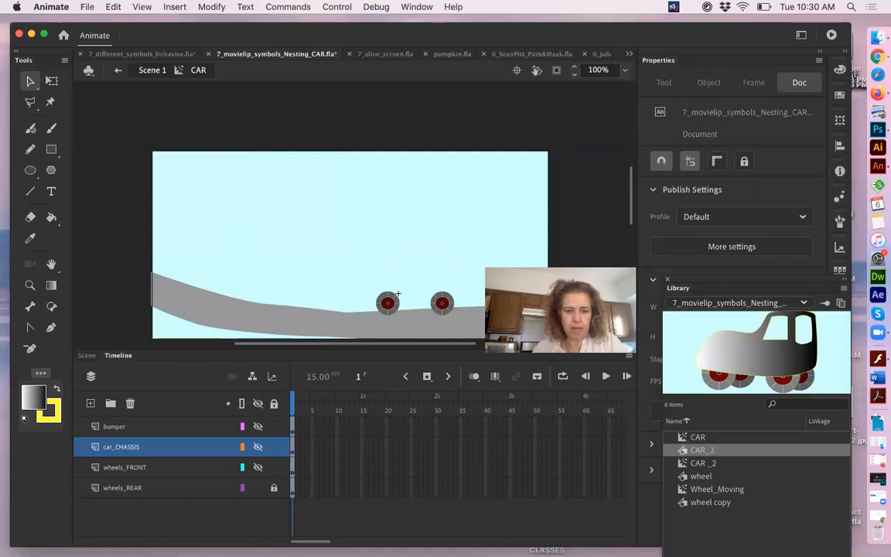
{"action": "left_click", "coordinate": [259, 469]}
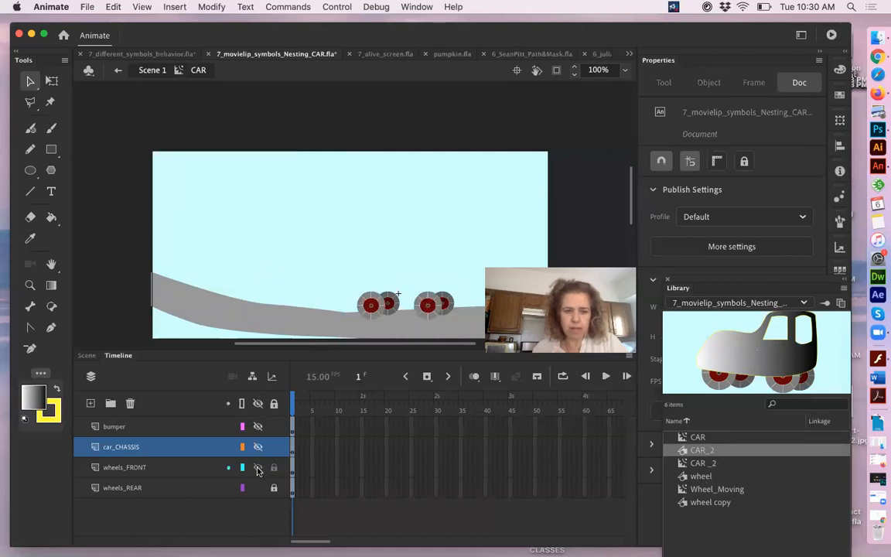
{"action": "left_click", "coordinate": [259, 447]}
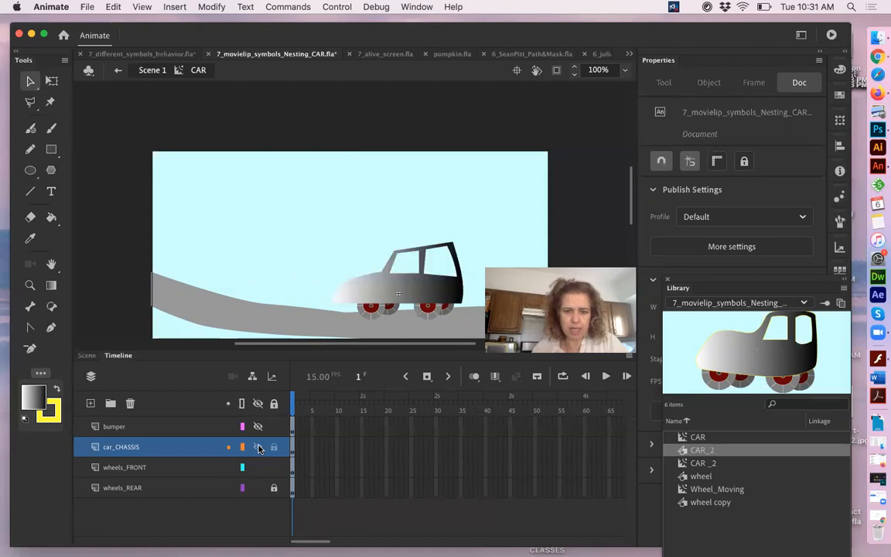
{"action": "left_click", "coordinate": [259, 426]}
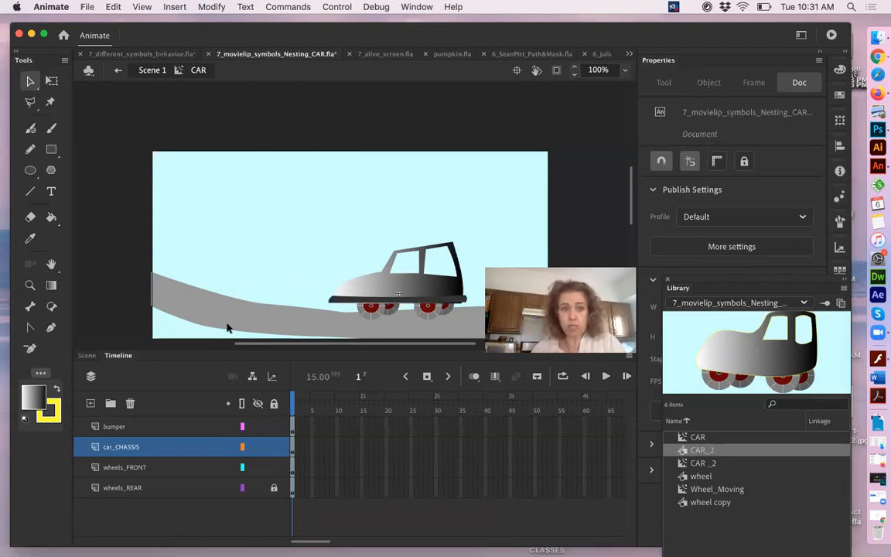
{"action": "left_click", "coordinate": [149, 71]}
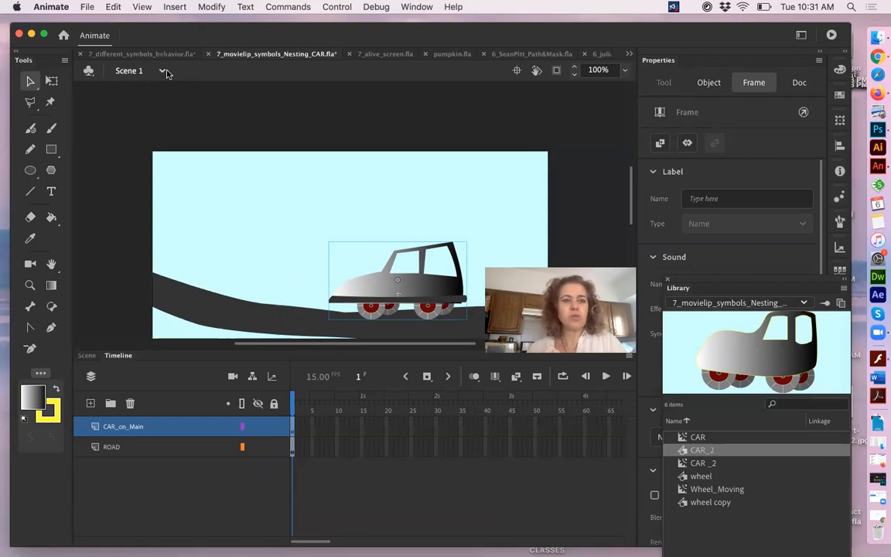
Step: Switch to Scene 2 and scrub its timeline from frame 1 to review the car's animation along the road
{"action": "left_click", "coordinate": [161, 72]}
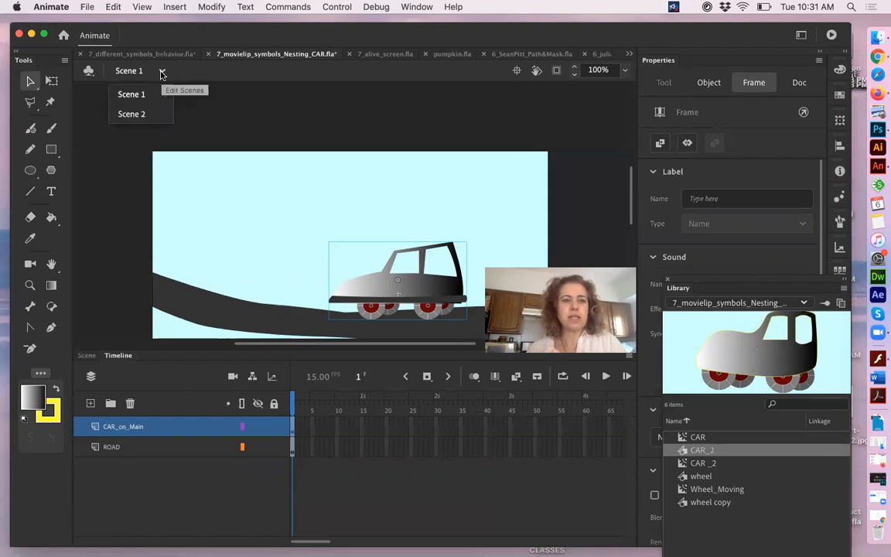
{"action": "left_click", "coordinate": [130, 115]}
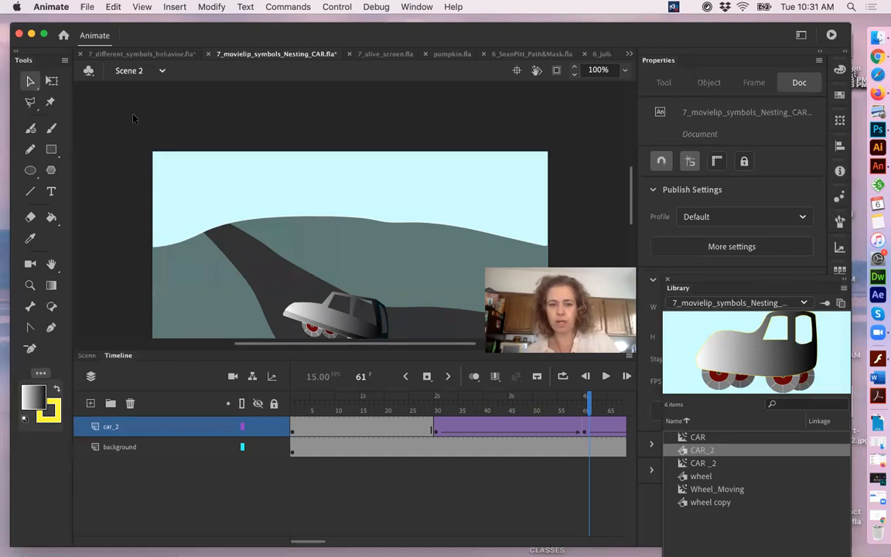
{"action": "left_click_drag", "start_coordinate": [330, 229], "coordinate": [281, 157]}
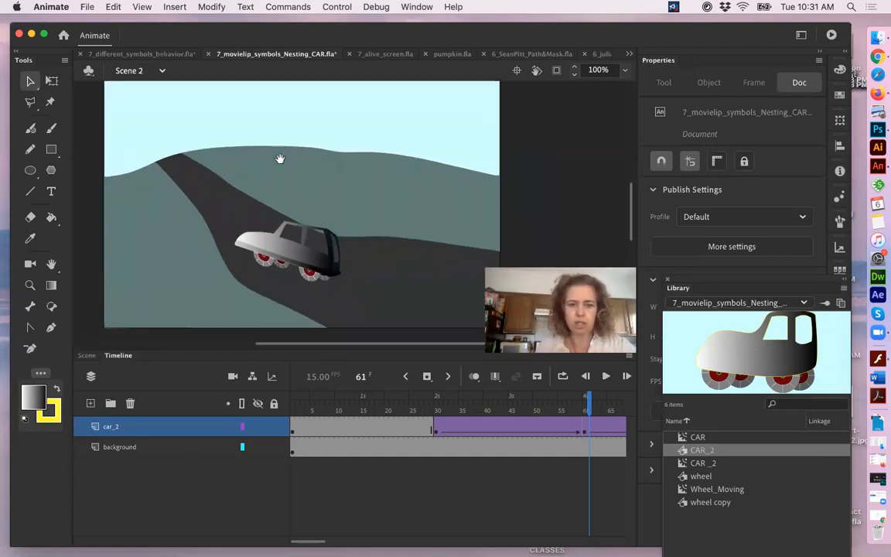
{"action": "left_click", "coordinate": [292, 410]}
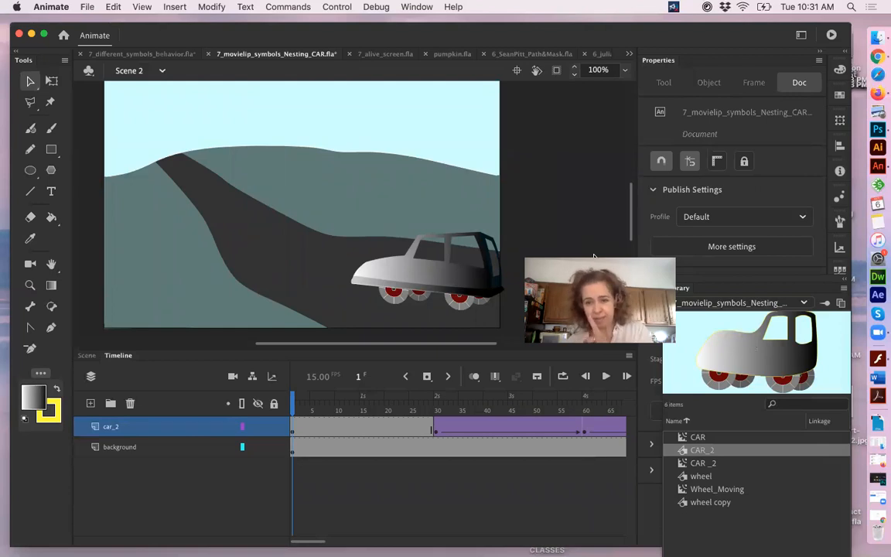
{"action": "left_click", "coordinate": [361, 409]}
{"action": "left_click_drag", "start_coordinate": [350, 412], "coordinate": [274, 408]}
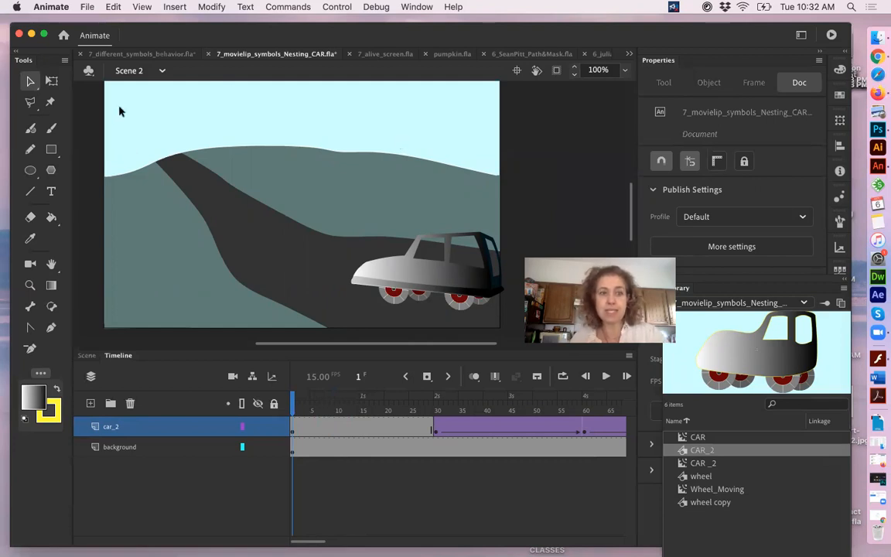
Step: Test Scene 2 on its own to watch the car drive with turning wheels, and close the preview
{"action": "left_click", "coordinate": [329, 7]}
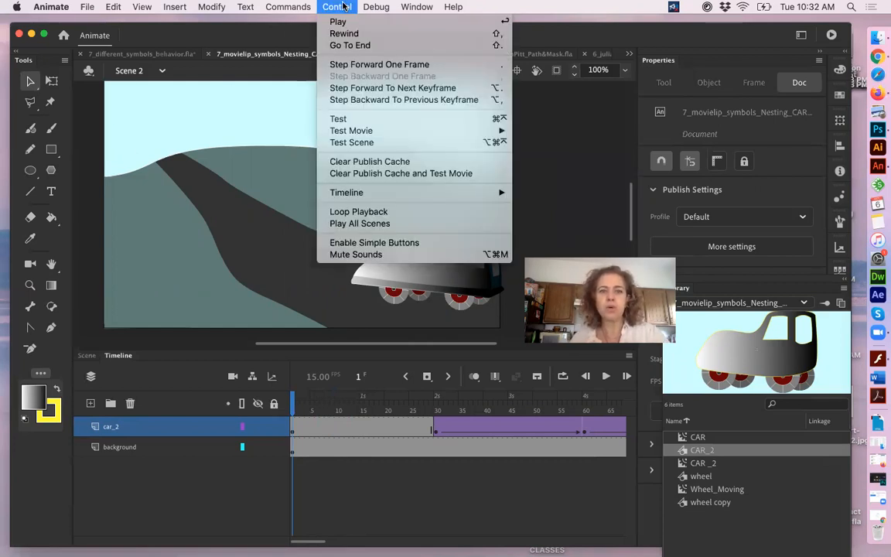
{"action": "left_click", "coordinate": [380, 143]}
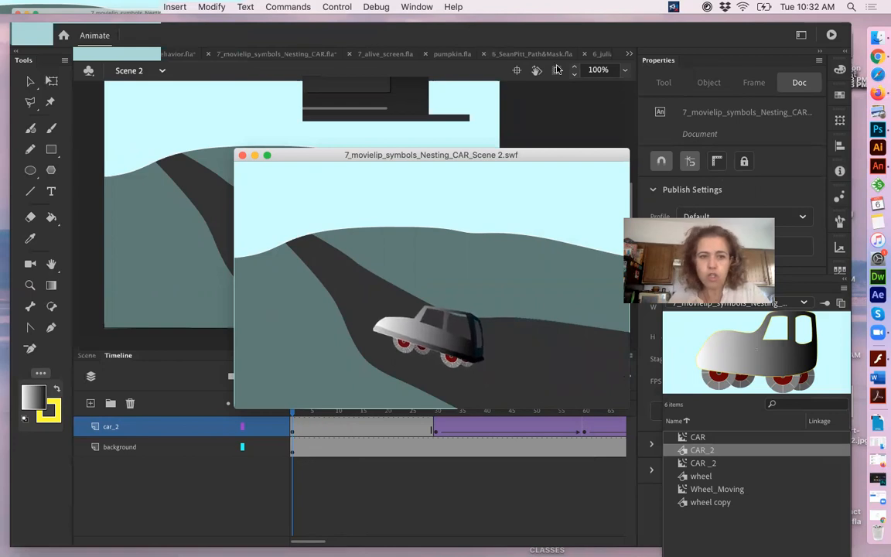
{"action": "left_click", "coordinate": [243, 155]}
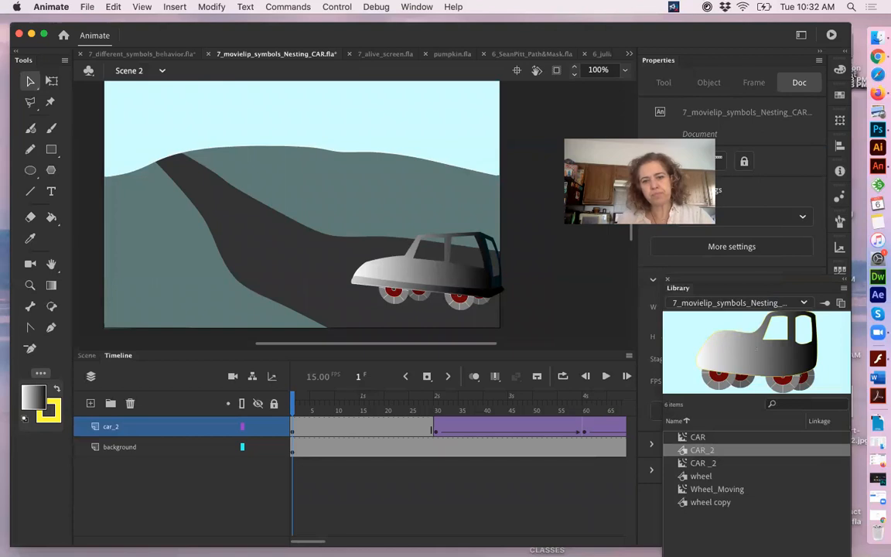
Step: Inspect the wheel graphic symbol from the library in its own editing view and go back to Scene 1
{"action": "double_click", "coordinate": [678, 479]}
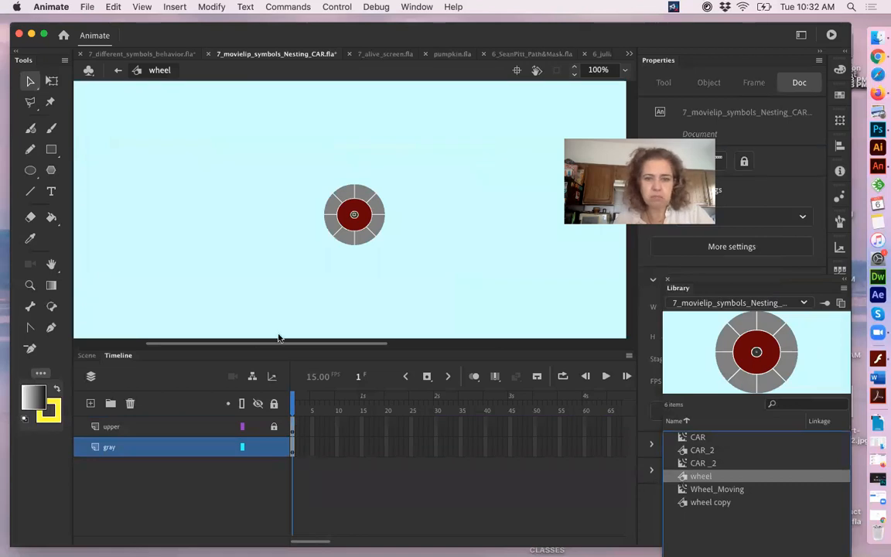
{"action": "left_click", "coordinate": [118, 70]}
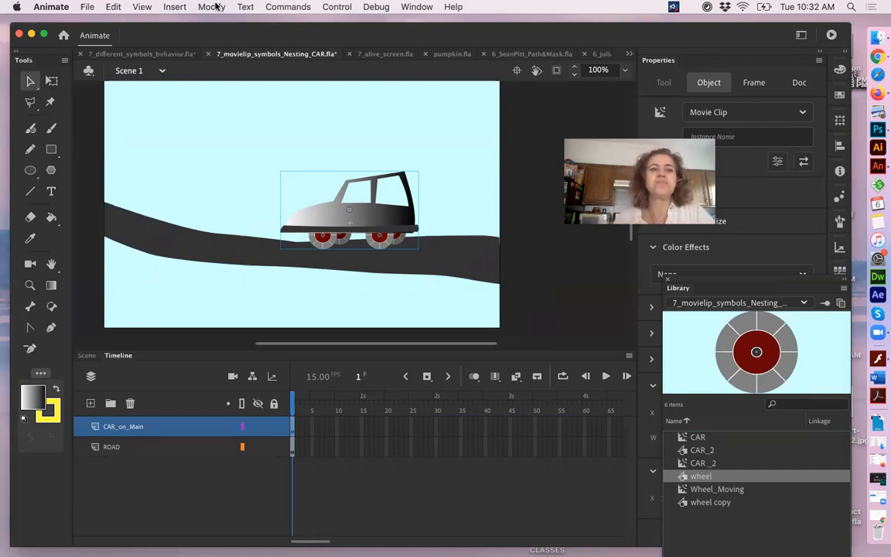
Step: Start a new symbol and name it wheel_animation
{"action": "left_click", "coordinate": [173, 6]}
{"action": "left_click", "coordinate": [199, 22]}
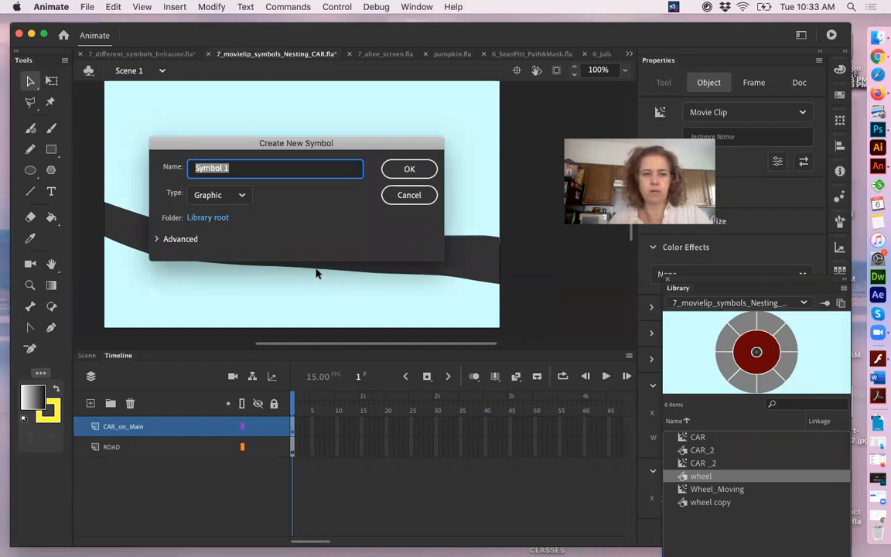
{"action": "type", "text": "wheel_animation"}
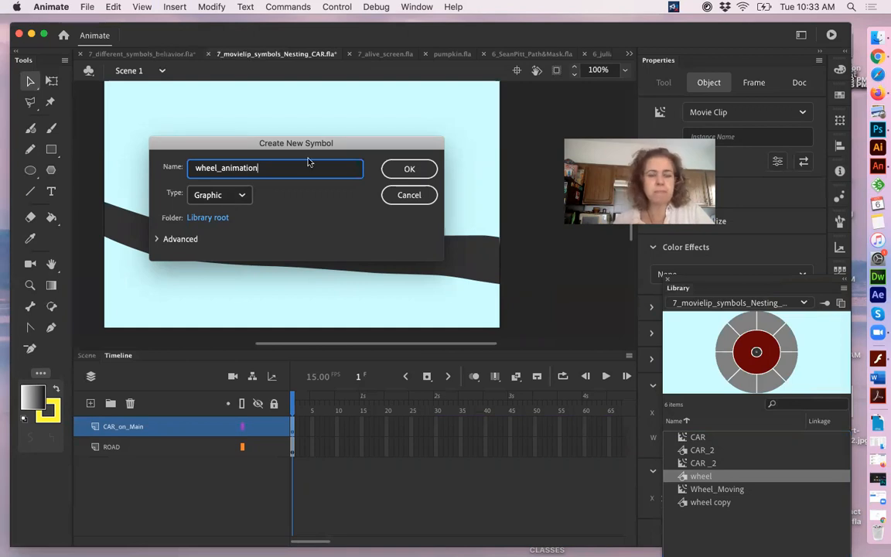
Step: Create a graphic symbol named wheel_animation and place the wheel symbol from the library on its stage
{"action": "left_click", "coordinate": [412, 169]}
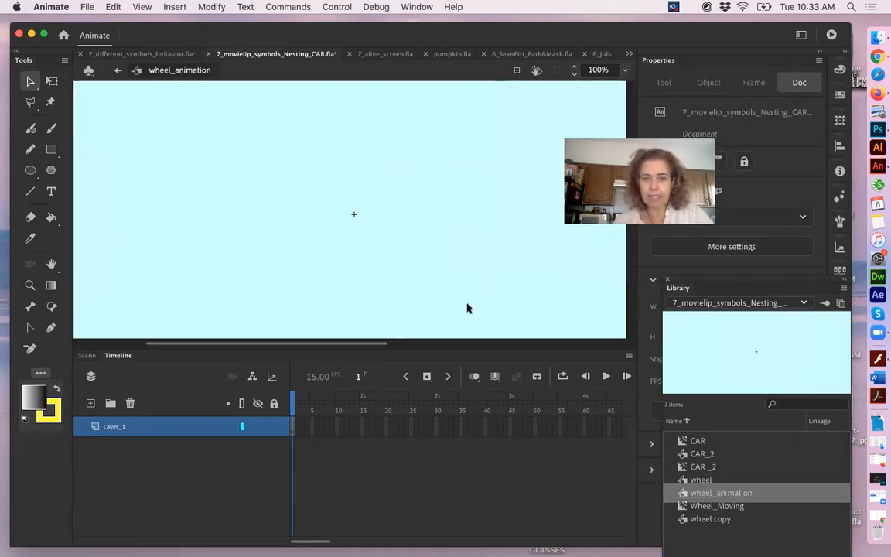
{"action": "left_click", "coordinate": [702, 479]}
{"action": "left_click_drag", "start_coordinate": [756, 355], "coordinate": [330, 209]}
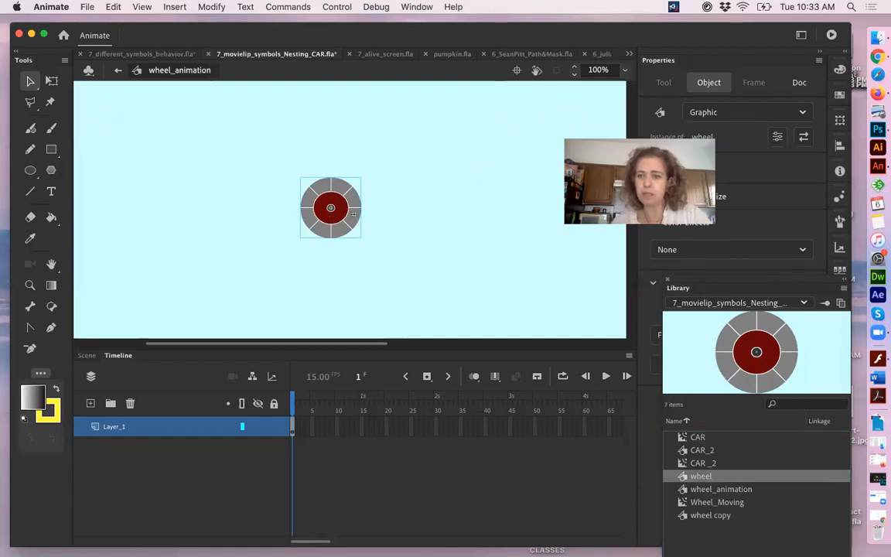
{"action": "left_click_drag", "start_coordinate": [331, 220], "coordinate": [313, 197]}
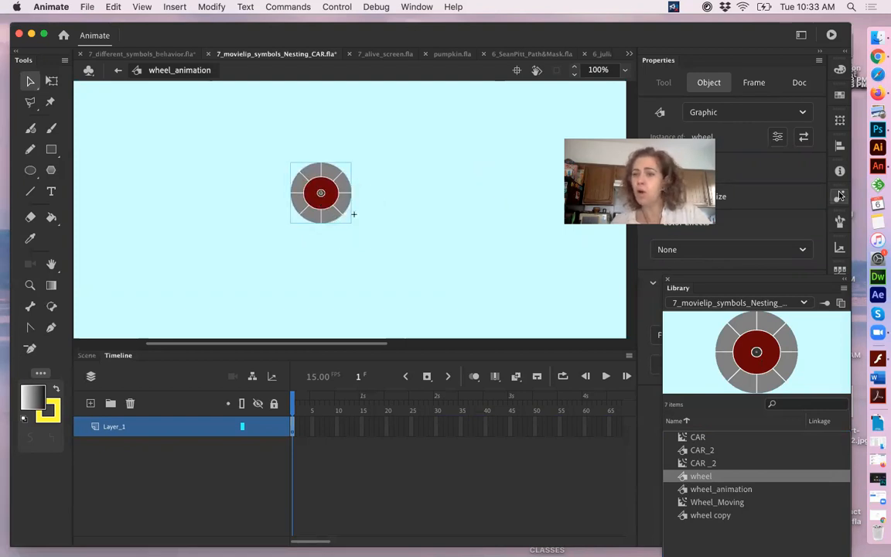
Step: Center the wheel horizontally and vertically relative to the stage
{"action": "left_click", "coordinate": [844, 147]}
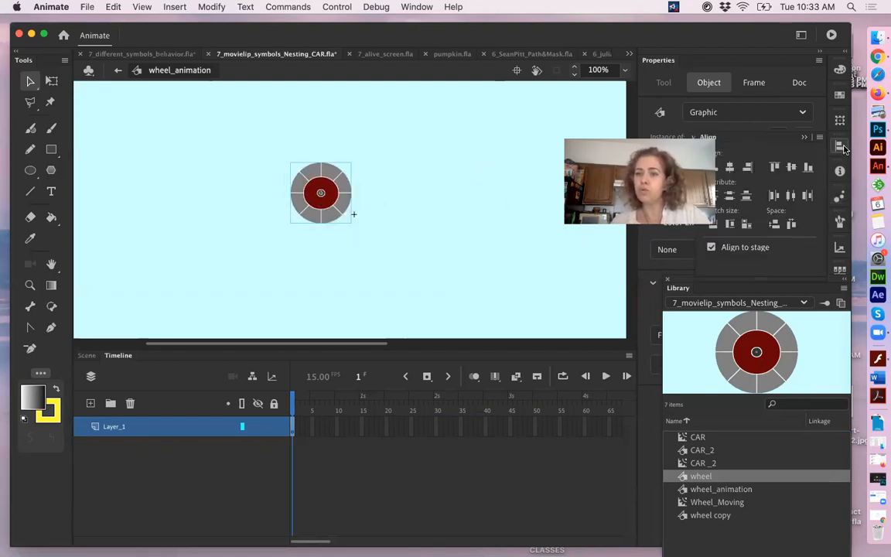
{"action": "left_click", "coordinate": [730, 168]}
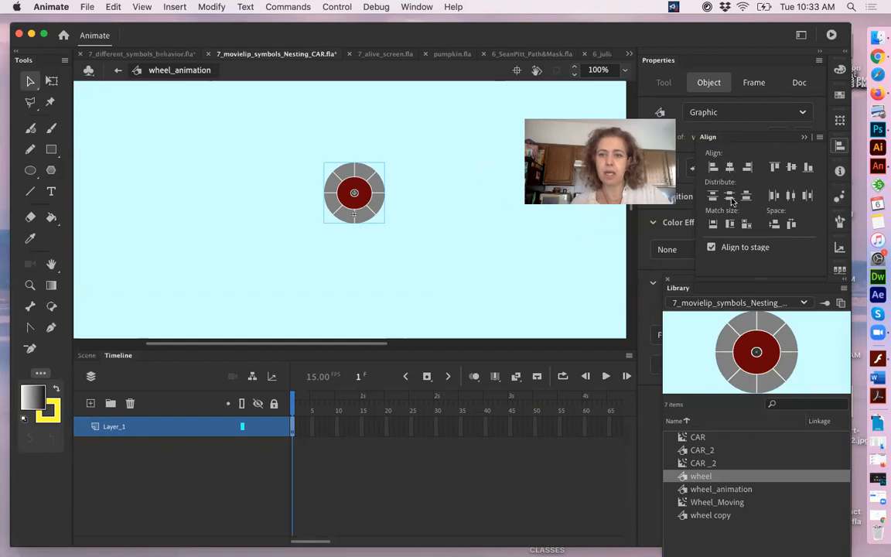
{"action": "left_click", "coordinate": [731, 198]}
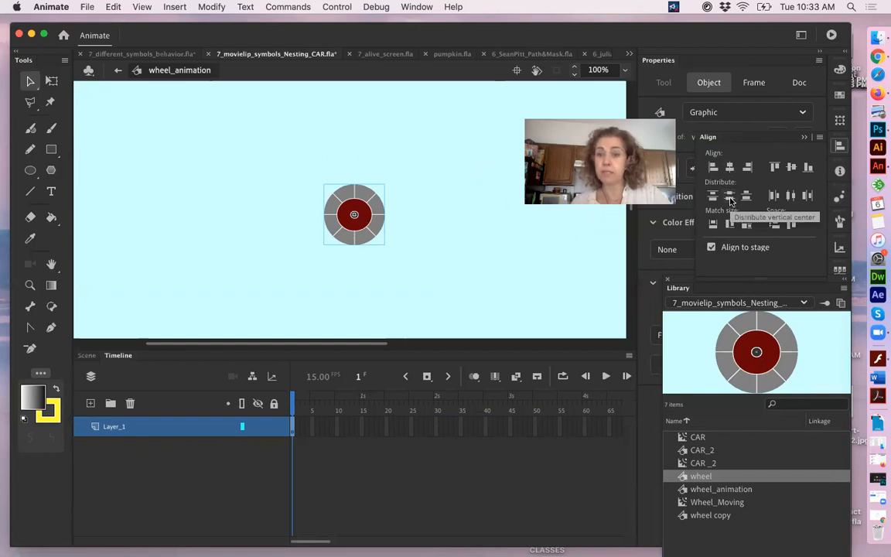
{"action": "left_click", "coordinate": [502, 290]}
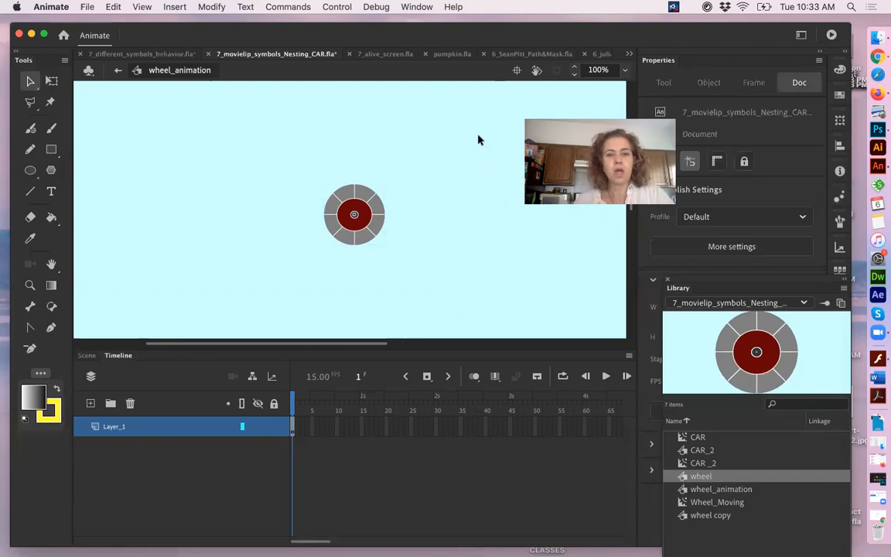
{"action": "left_click_drag", "start_coordinate": [427, 297], "coordinate": [421, 299]}
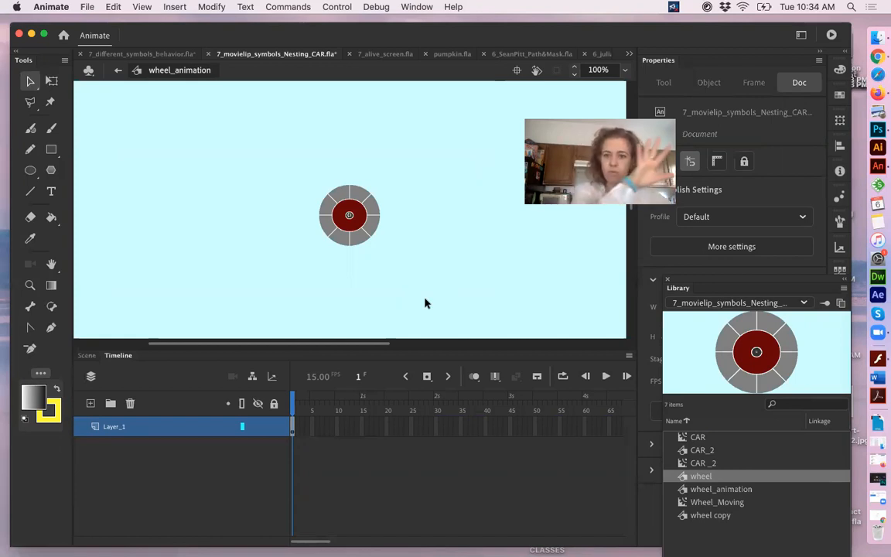
Step: Extend Layer_1 to a keyframe at frame 20 and create a classic tween starting at frame 1
{"action": "left_click", "coordinate": [387, 431]}
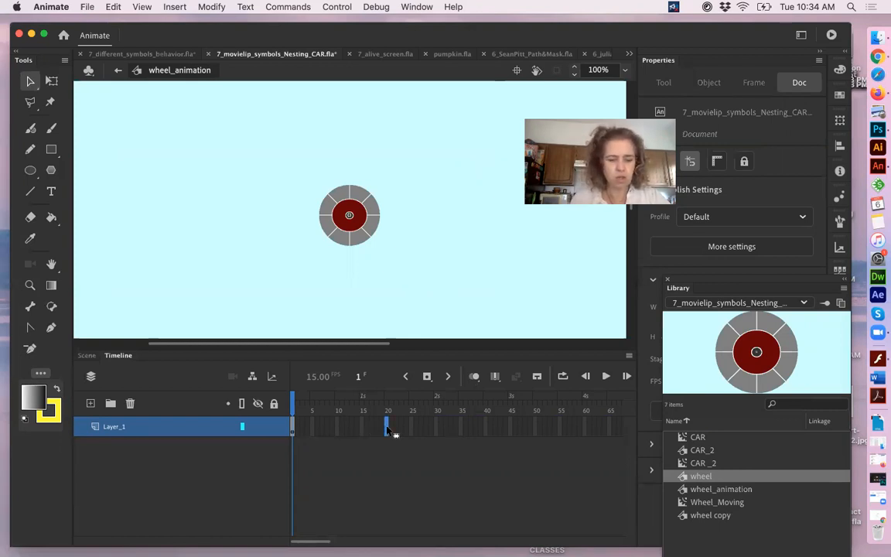
{"action": "key", "text": "F5"}
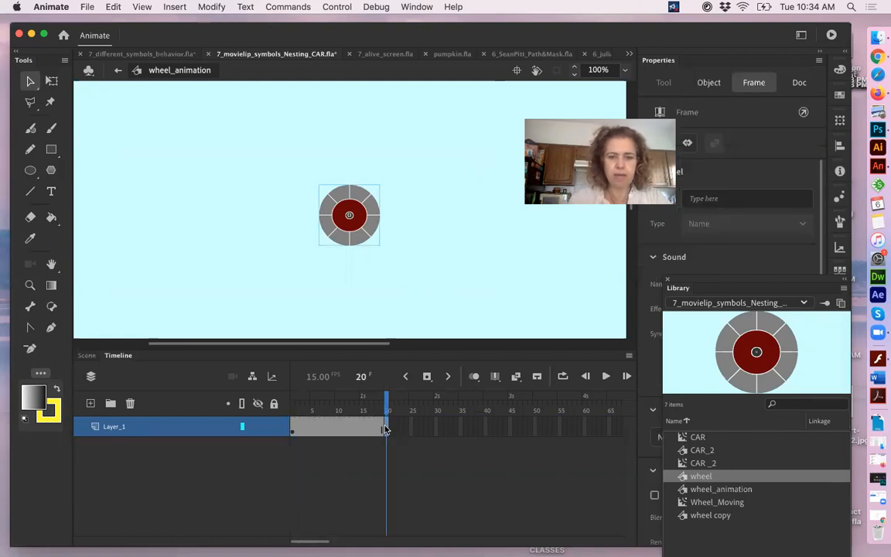
{"action": "right_click", "coordinate": [293, 433]}
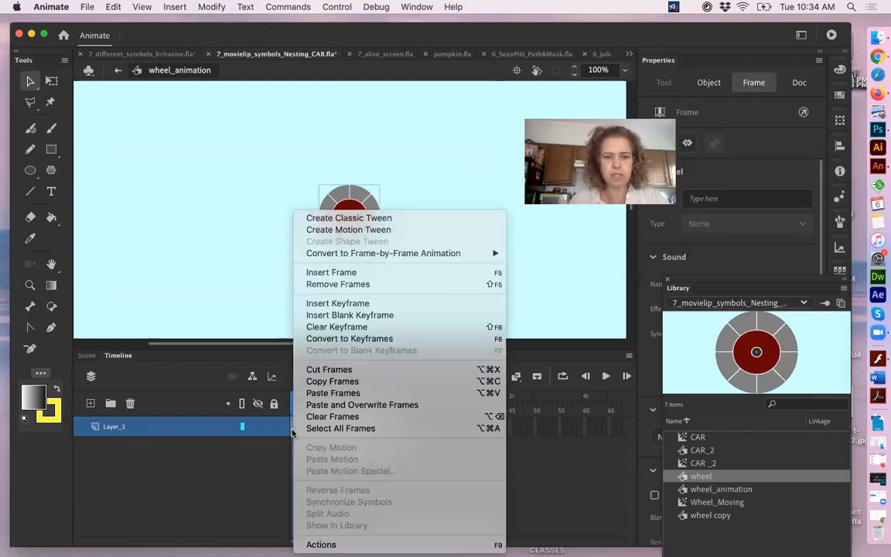
{"action": "left_click", "coordinate": [353, 221]}
{"action": "left_click", "coordinate": [308, 408]}
{"action": "left_click_drag", "start_coordinate": [308, 408], "coordinate": [253, 411]}
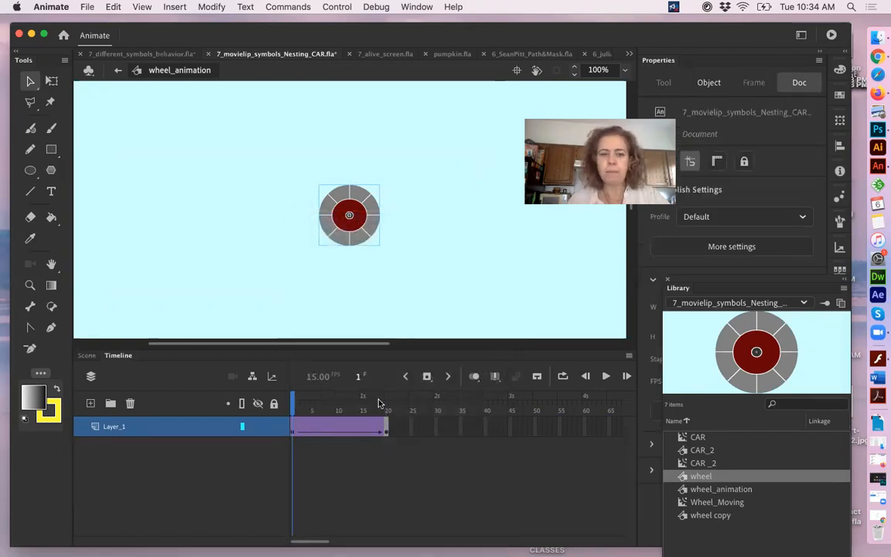
Step: Set the wheel's classic tween to rotate clockwise once and scrub through the frames to preview the spin
{"action": "left_click_drag", "start_coordinate": [678, 288], "coordinate": [549, 440]}
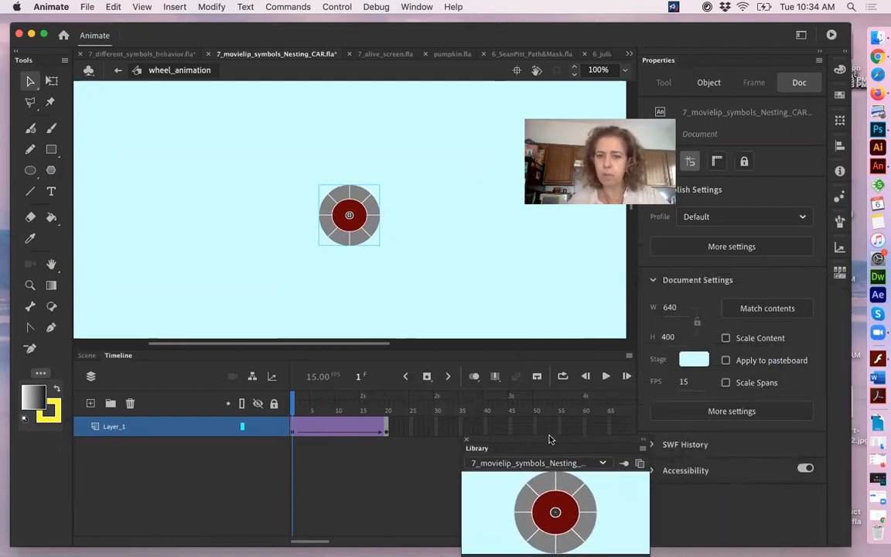
{"action": "left_click", "coordinate": [302, 430]}
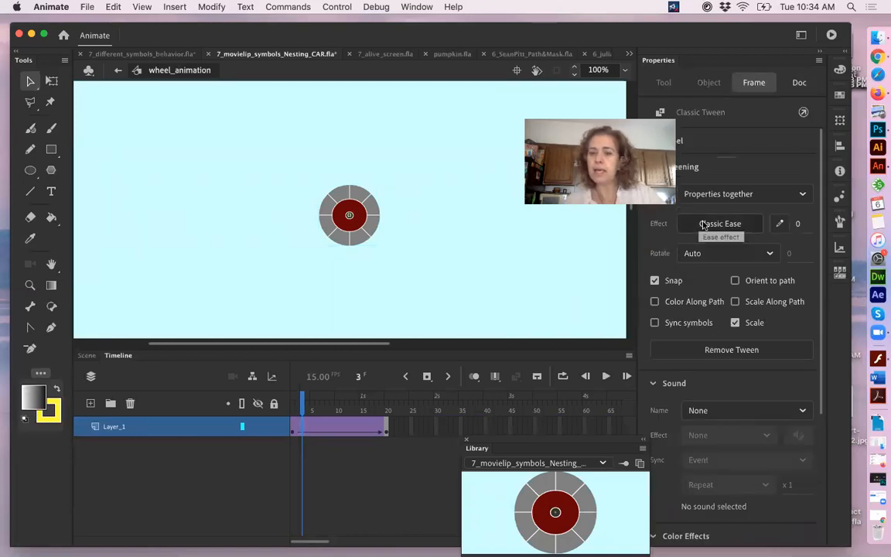
{"action": "left_click", "coordinate": [729, 254]}
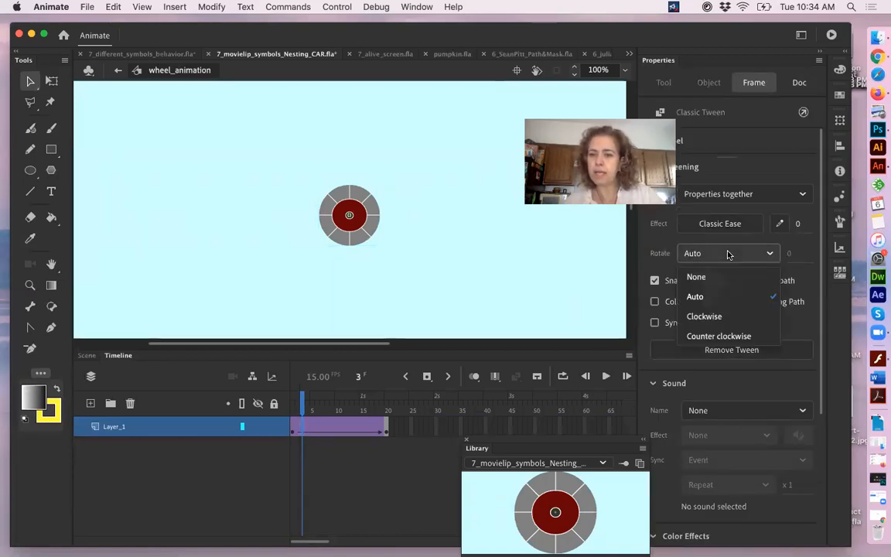
{"action": "left_click", "coordinate": [704, 316]}
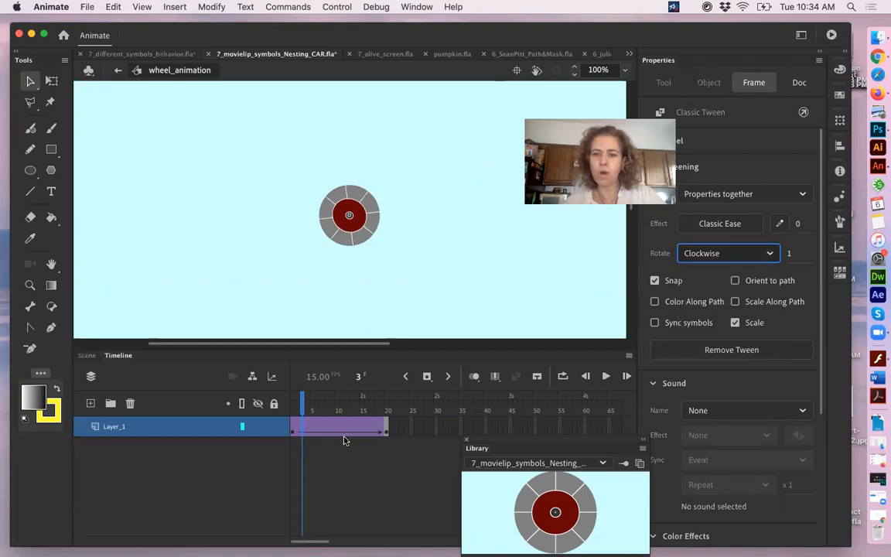
{"action": "left_click_drag", "start_coordinate": [319, 409], "coordinate": [285, 412]}
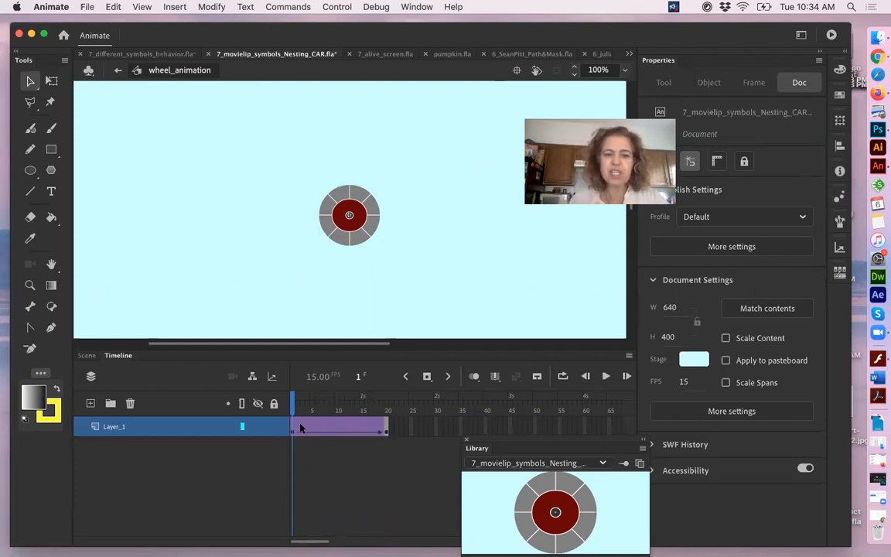
{"action": "left_click_drag", "start_coordinate": [308, 414], "coordinate": [385, 428]}
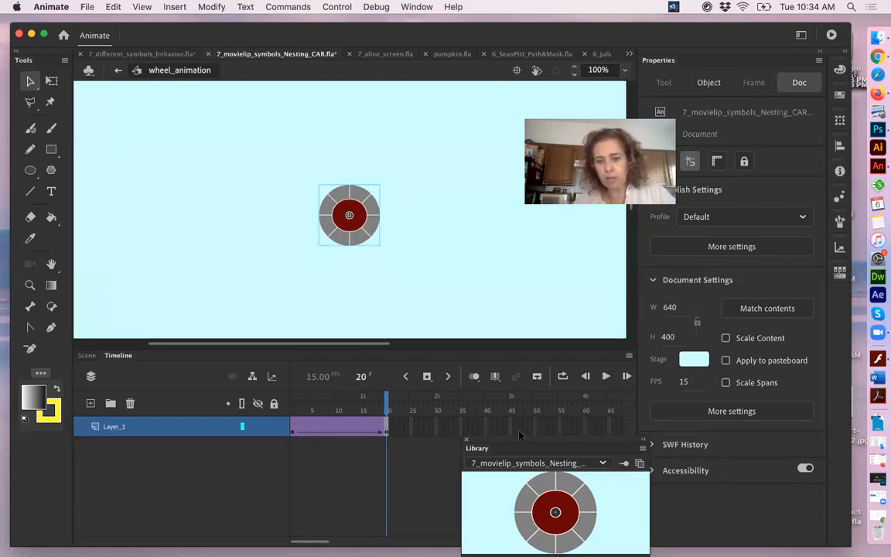
Step: Return to Scene 1 and add a new layer named CAR_2 above CAR_on_Main
{"action": "left_click_drag", "start_coordinate": [511, 443], "coordinate": [596, 325]}
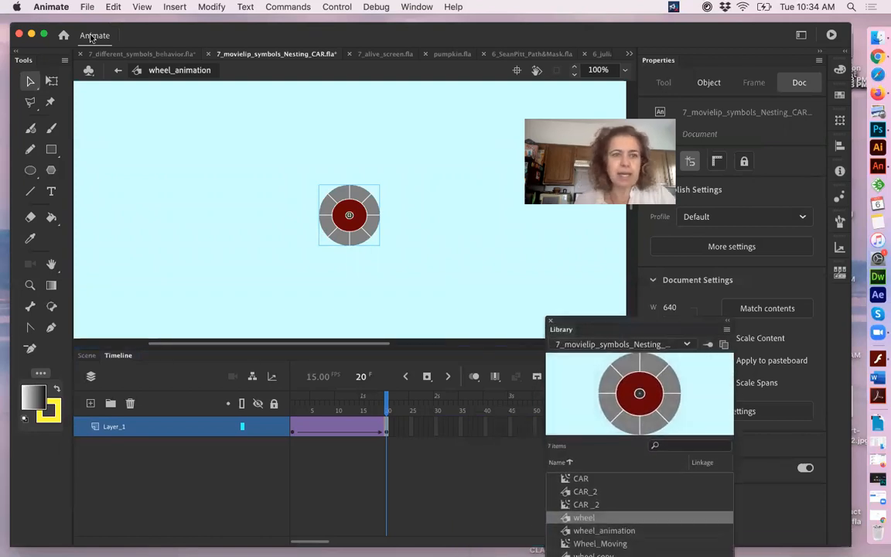
{"action": "left_click", "coordinate": [117, 71]}
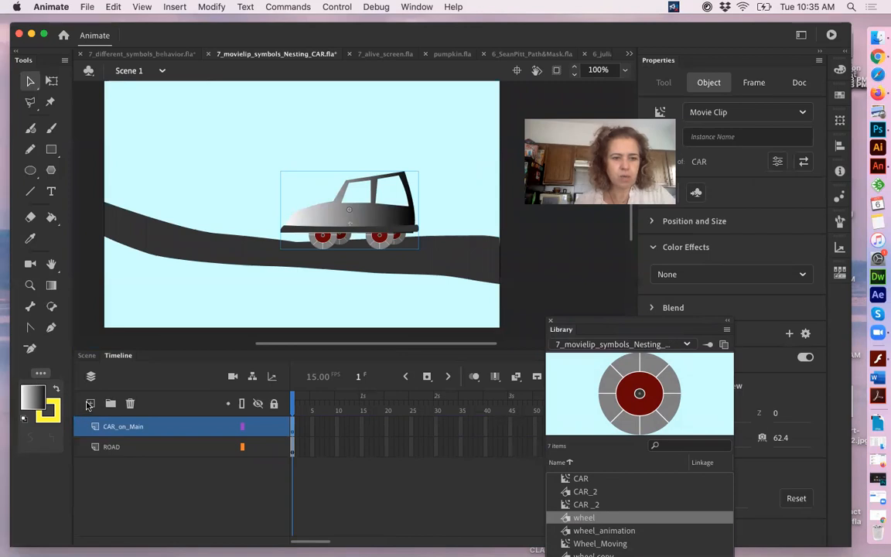
{"action": "left_click", "coordinate": [89, 404]}
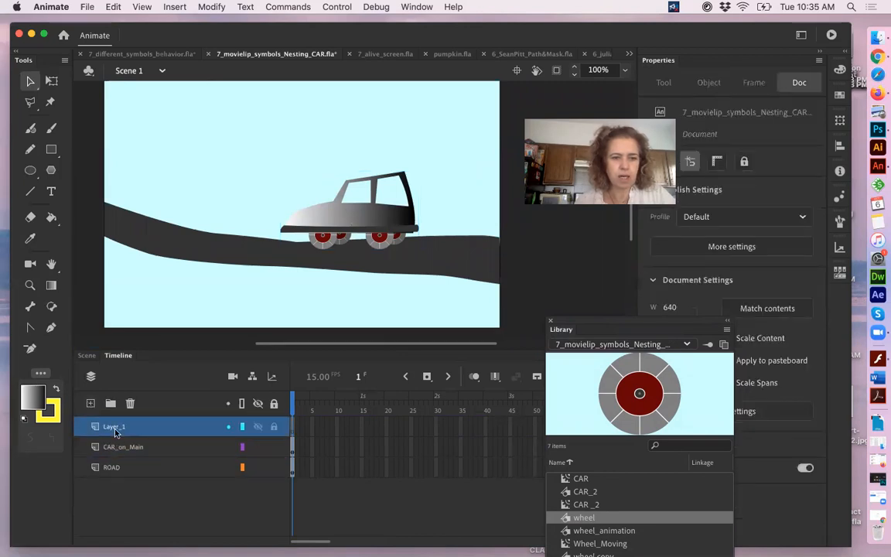
{"action": "double_click", "coordinate": [114, 427]}
{"action": "type", "text": "CAR_2"}
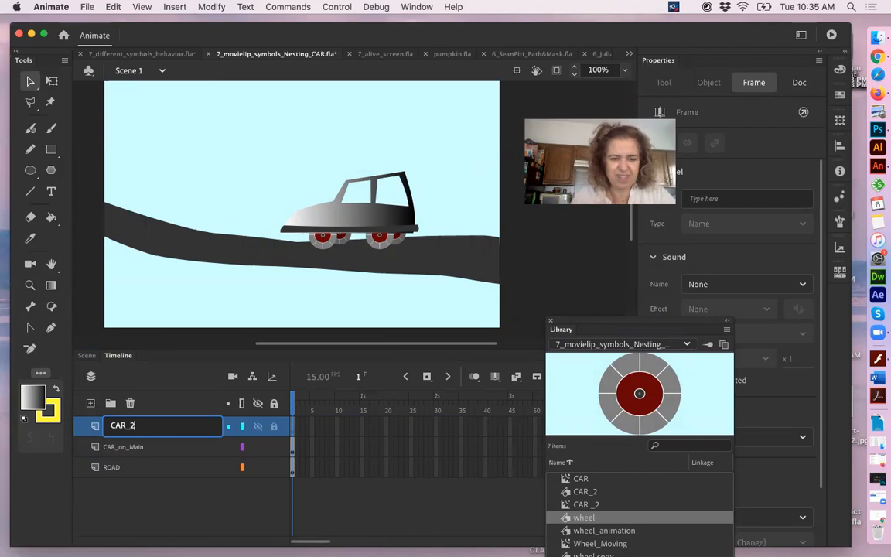
{"action": "left_click", "coordinate": [338, 289]}
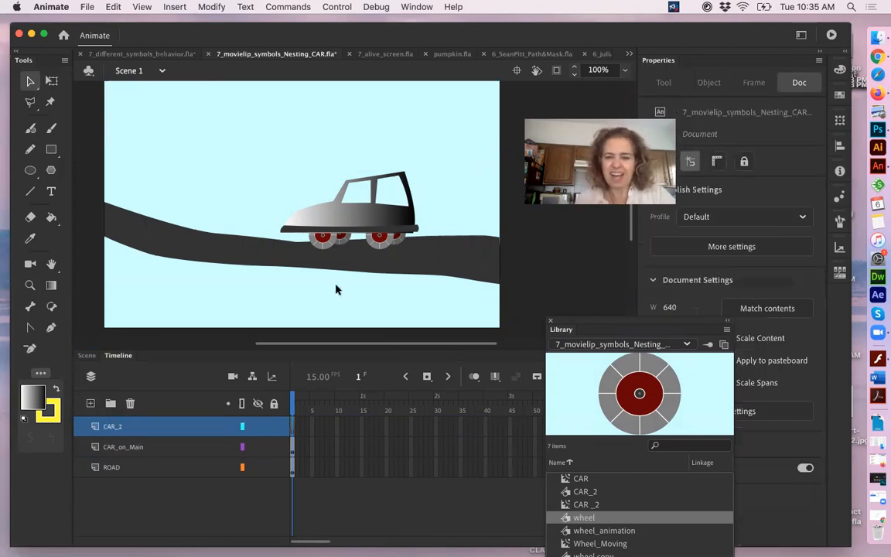
Step: Place the CAR_2 graphic symbol from the library on the CAR_2 layer and hide the CAR_on_Main layer
{"action": "left_click_drag", "start_coordinate": [586, 321], "coordinate": [596, 237]}
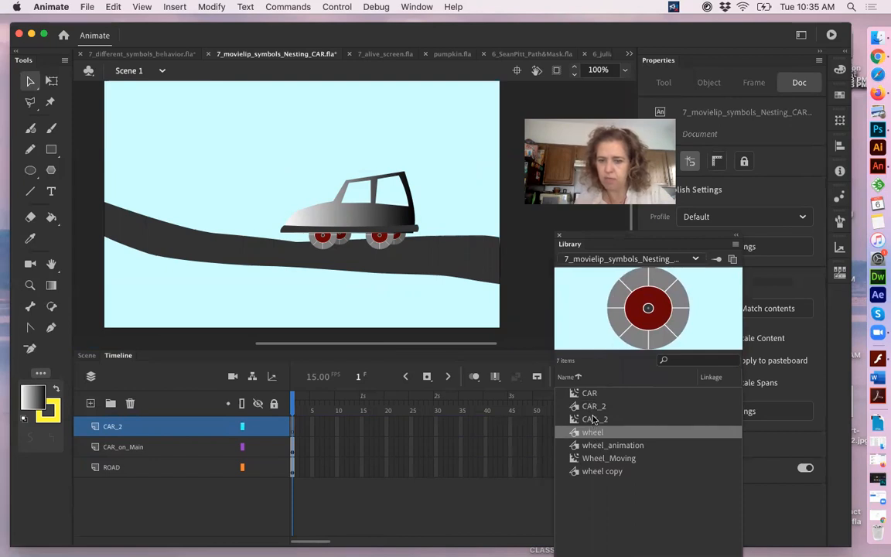
{"action": "left_click", "coordinate": [593, 408]}
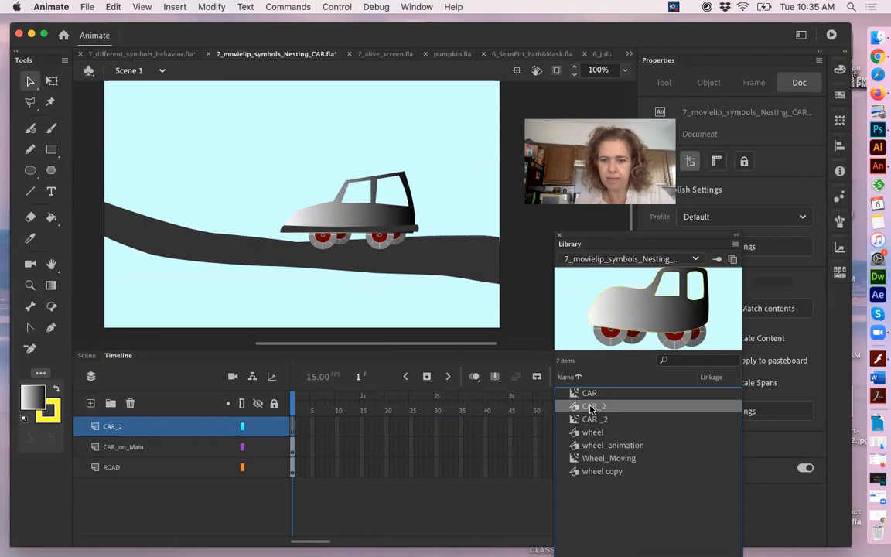
{"action": "left_click_drag", "start_coordinate": [588, 408], "coordinate": [358, 232]}
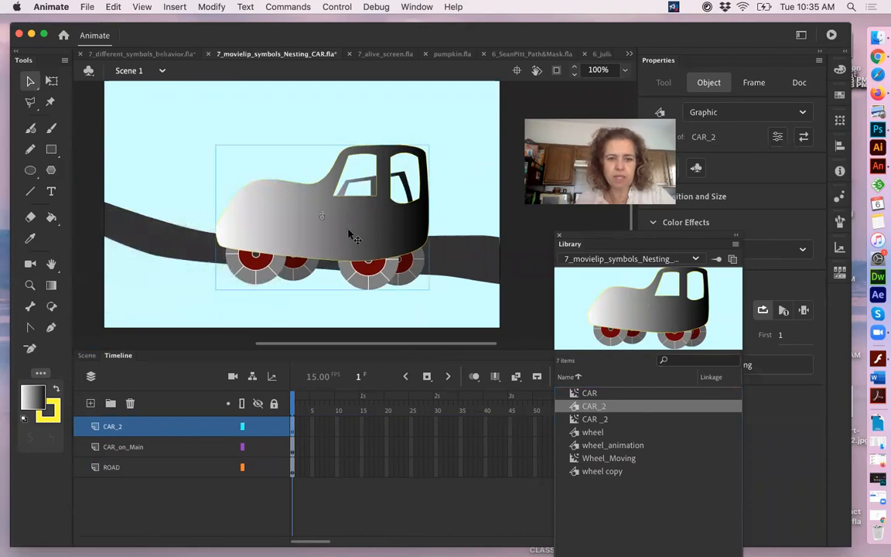
{"action": "left_click", "coordinate": [258, 446]}
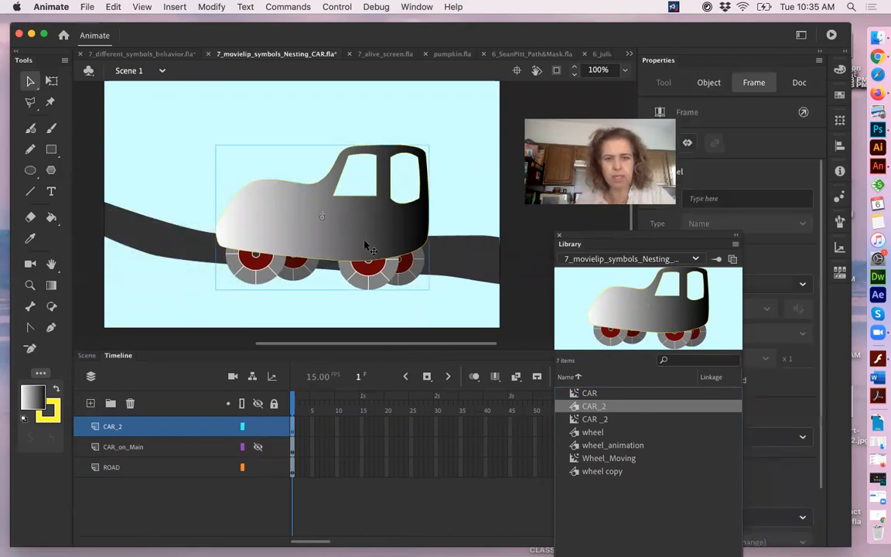
Step: Scale the new car down to about half its size with Free Transform and set it on the right end of the road
{"action": "left_click_drag", "start_coordinate": [377, 245], "coordinate": [422, 234]}
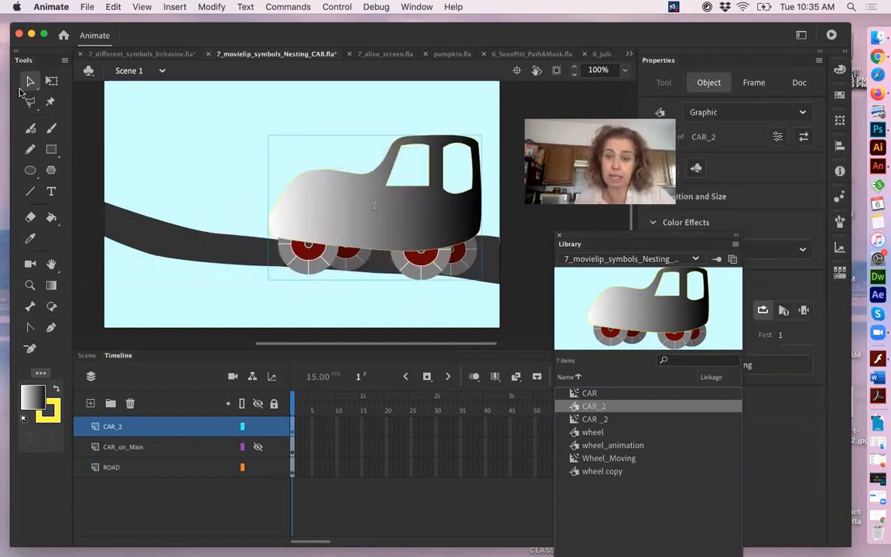
{"action": "left_click", "coordinate": [51, 81]}
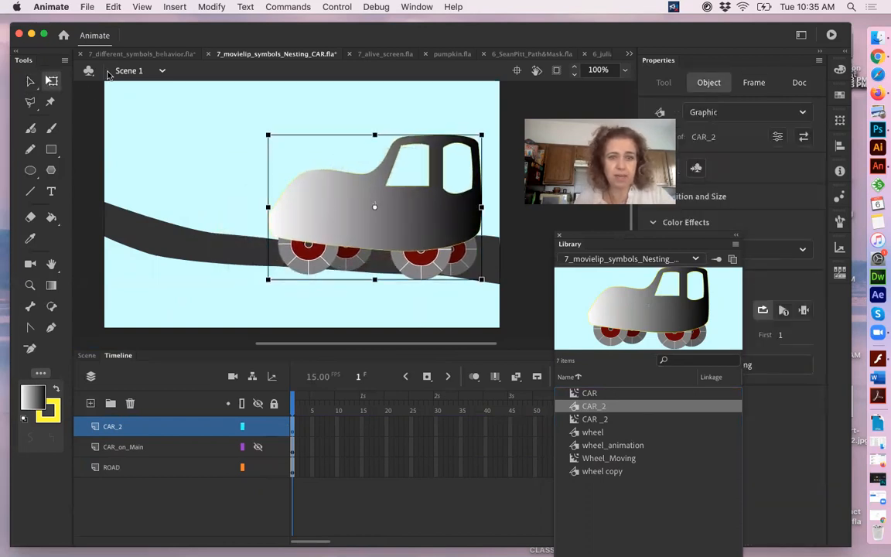
{"action": "left_click_drag", "start_coordinate": [267, 133], "coordinate": [319, 168]}
{"action": "left_click_drag", "start_coordinate": [346, 219], "coordinate": [395, 236]}
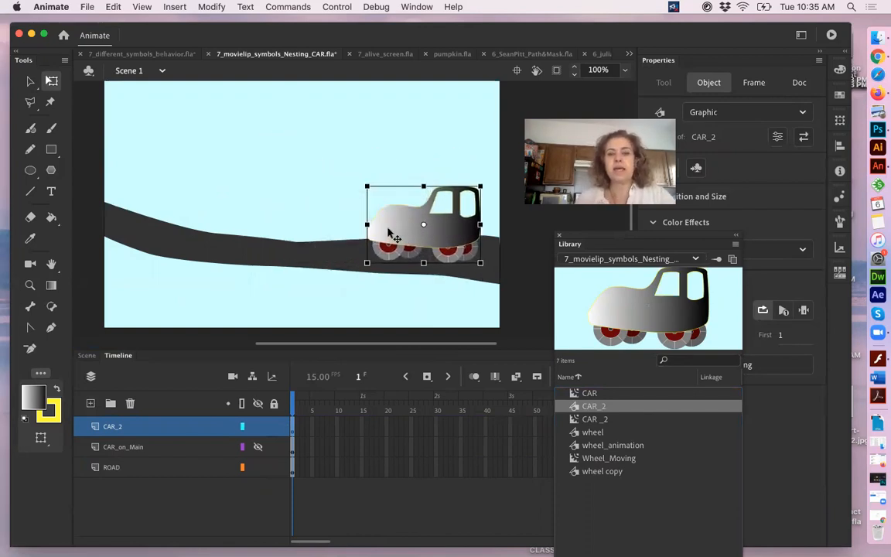
{"action": "left_click", "coordinate": [328, 203]}
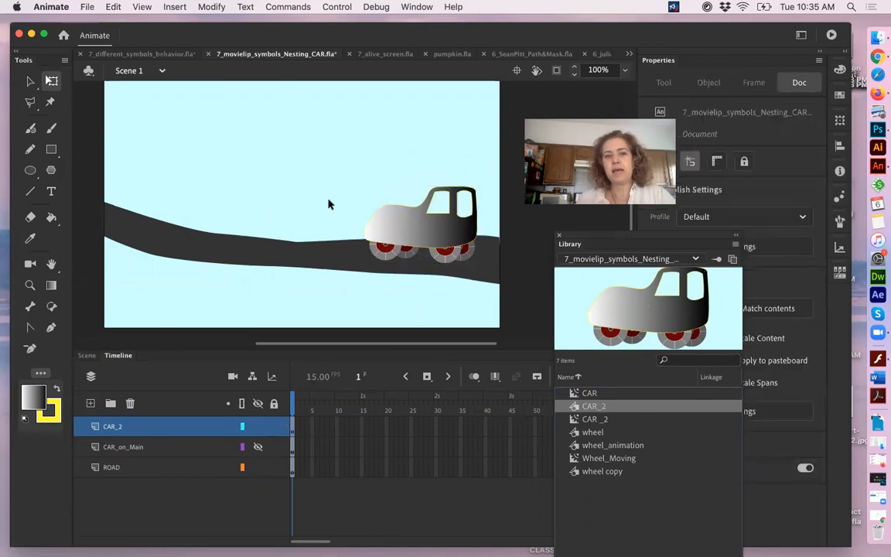
Step: Open the CAR_2 graphic symbol for editing on its own stage and hide Layer_1, which holds the car body
{"action": "double_click", "coordinate": [428, 236]}
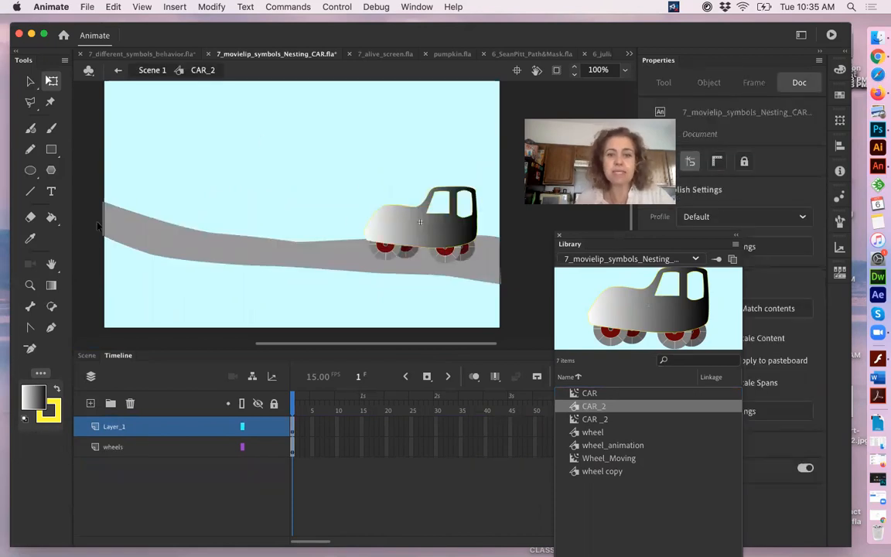
{"action": "left_click", "coordinate": [138, 70]}
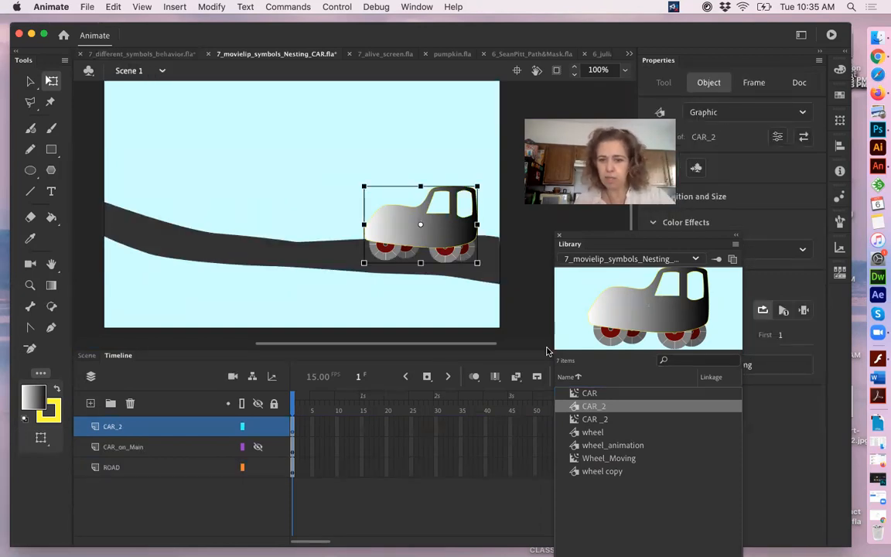
{"action": "double_click", "coordinate": [577, 410]}
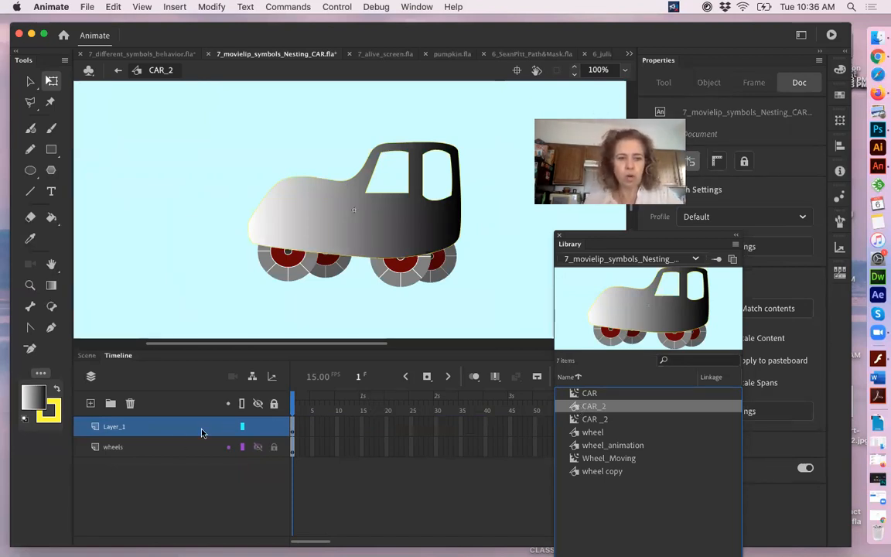
{"action": "left_click", "coordinate": [259, 427]}
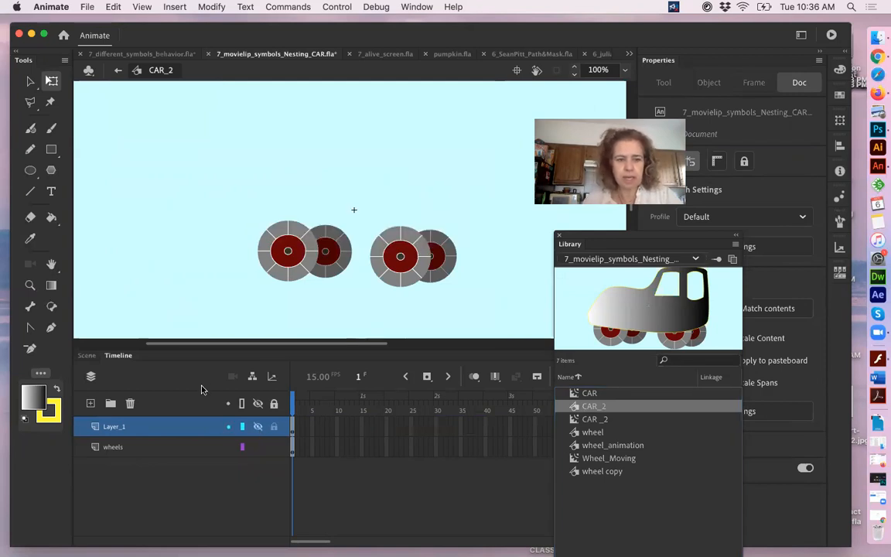
Step: Add a new layer named wheels_2 between Layer_1 and the wheels layer
{"action": "left_click", "coordinate": [90, 406]}
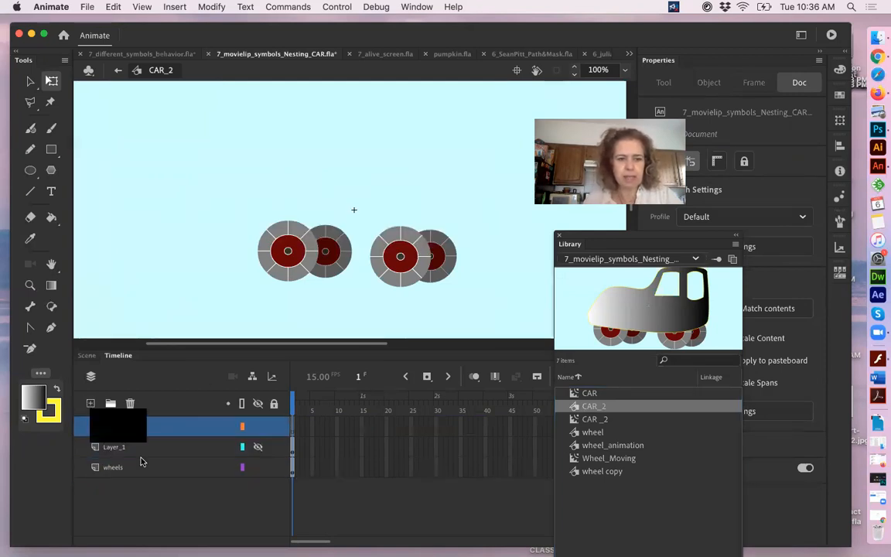
{"action": "left_click_drag", "start_coordinate": [131, 426], "coordinate": [136, 455]}
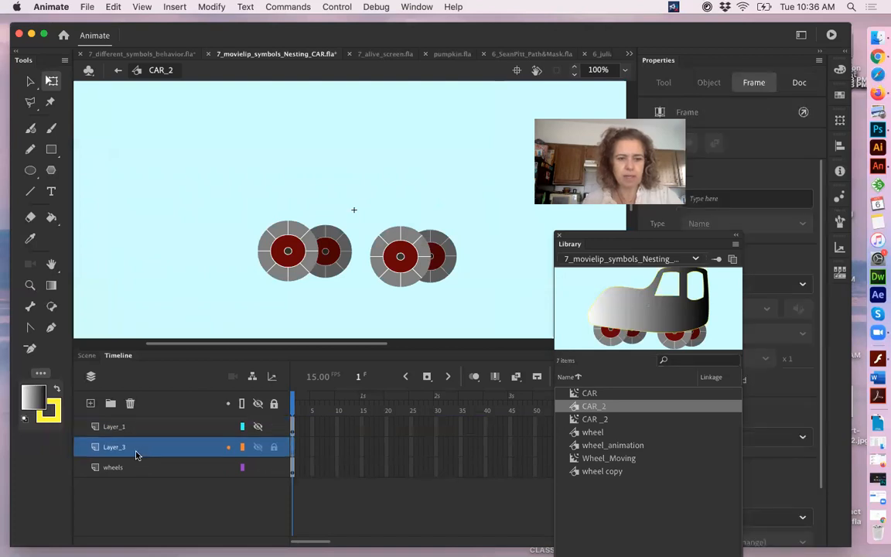
{"action": "double_click", "coordinate": [135, 453]}
{"action": "type", "text": "wheels_2"}
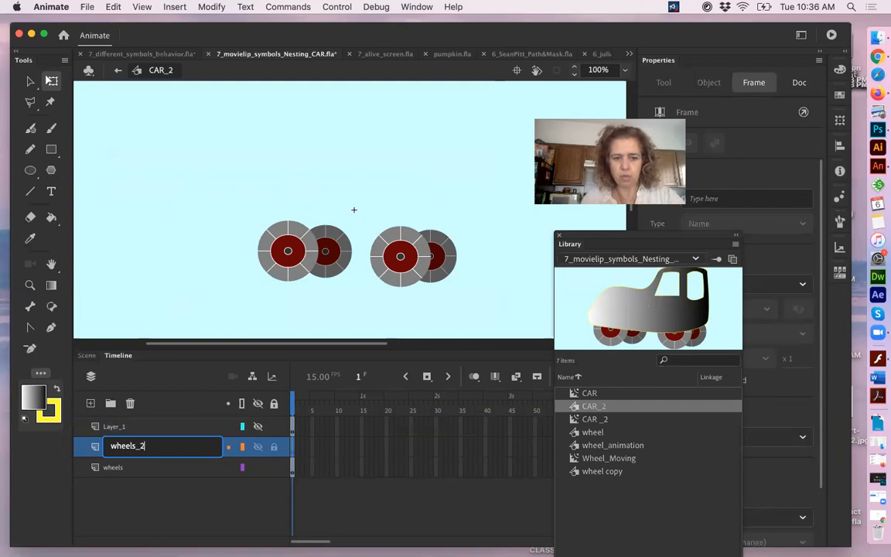
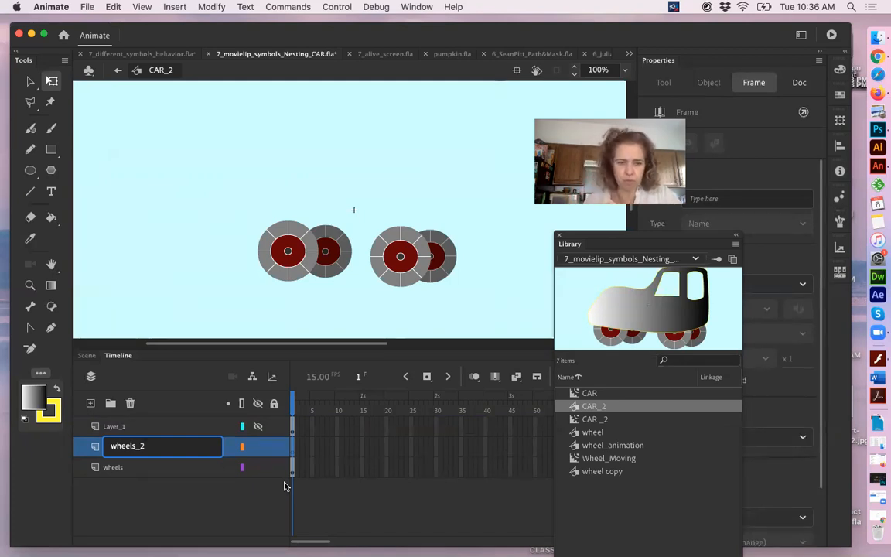
{"action": "left_click", "coordinate": [220, 499]}
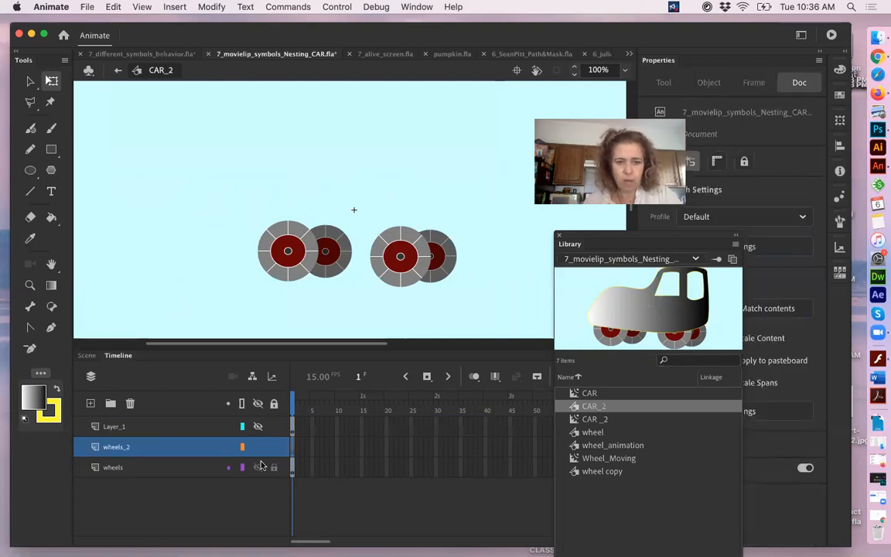
Step: Show the wheels layer as outlines and lock it, and place wheel_animation instances over its two large front wheels on wheels_2
{"action": "left_click", "coordinate": [242, 468]}
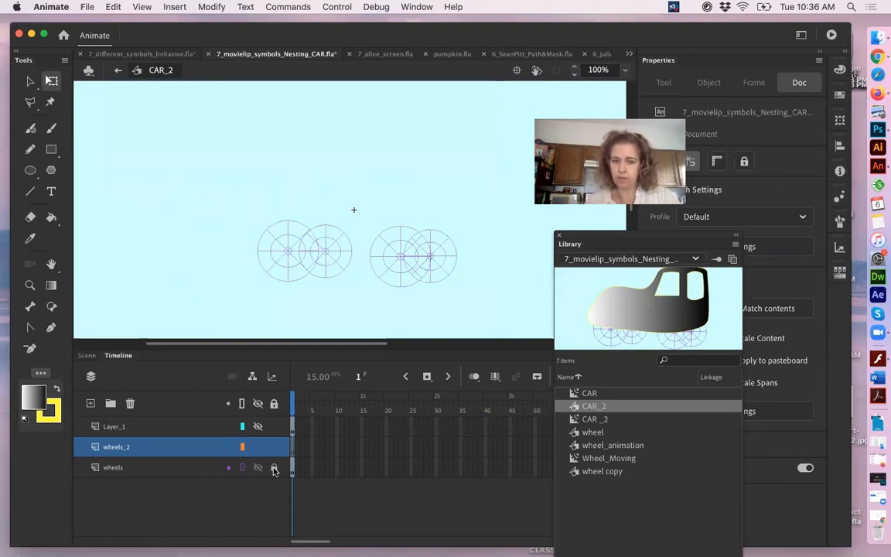
{"action": "left_click", "coordinate": [274, 470]}
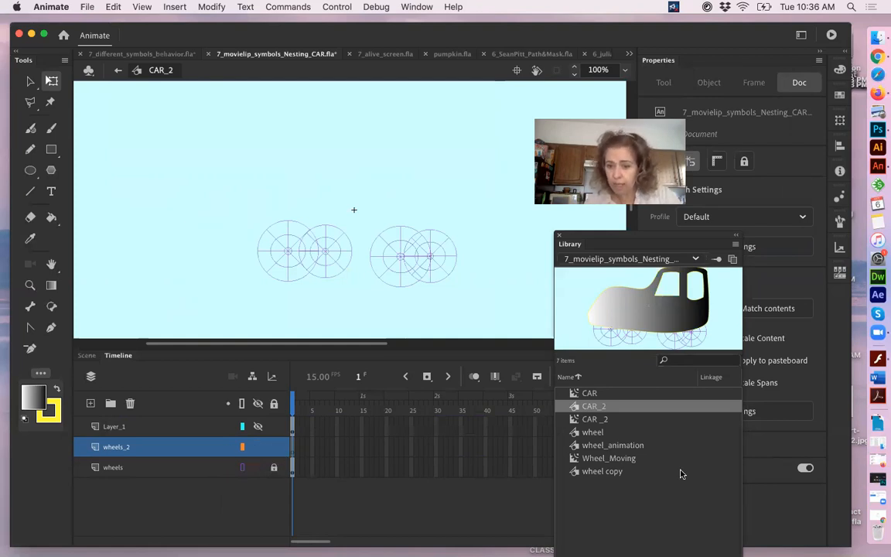
{"action": "left_click", "coordinate": [612, 446]}
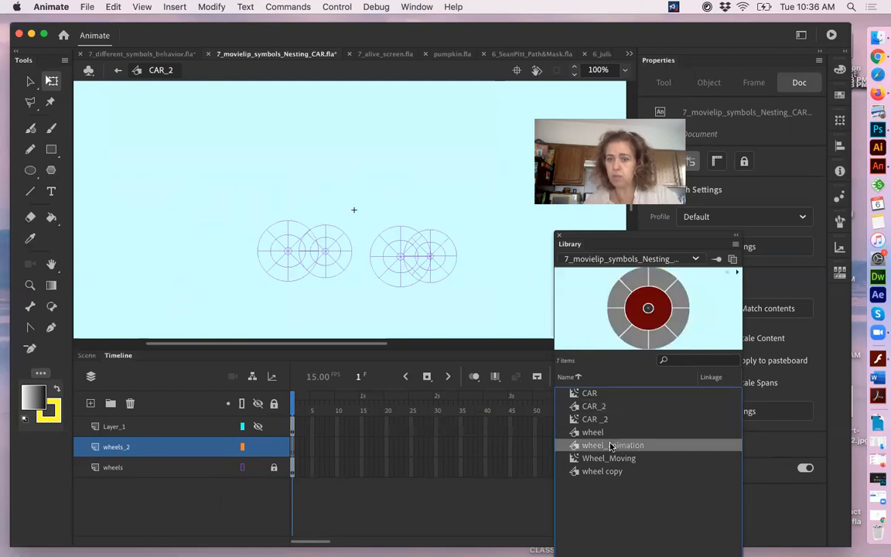
{"action": "left_click_drag", "start_coordinate": [659, 322], "coordinate": [306, 266]}
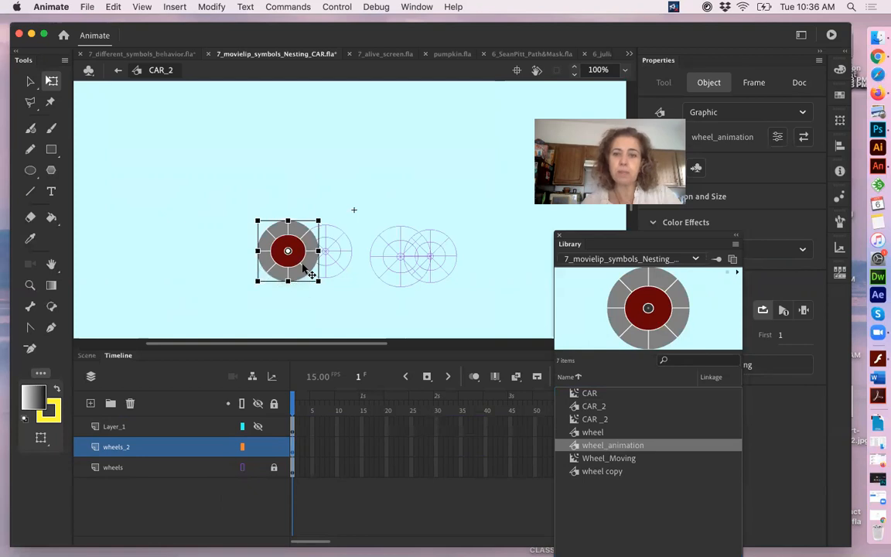
{"action": "left_click_drag", "start_coordinate": [671, 329], "coordinate": [420, 275]}
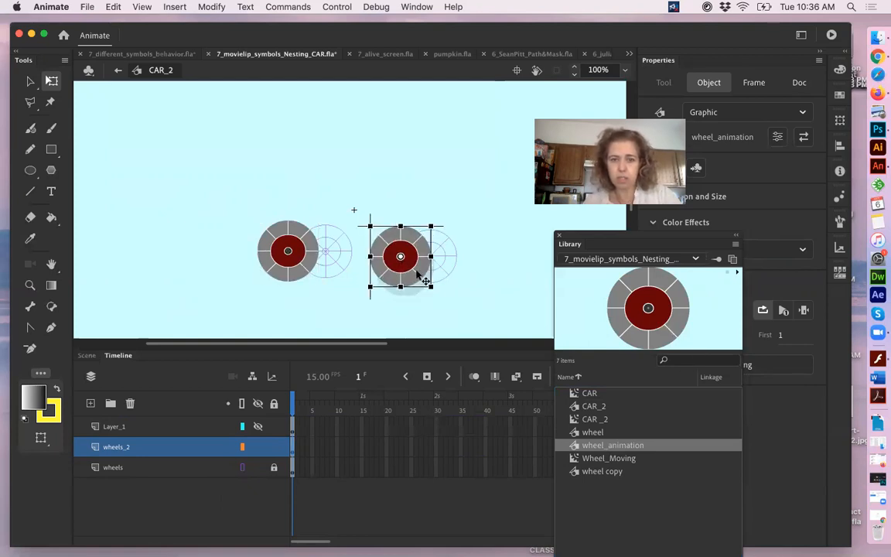
Step: Place another wheel_animation instance, scaled down, over the left small wheel outline and delete the spare instance beside the right wheels
{"action": "left_click_drag", "start_coordinate": [675, 331], "coordinate": [465, 268]}
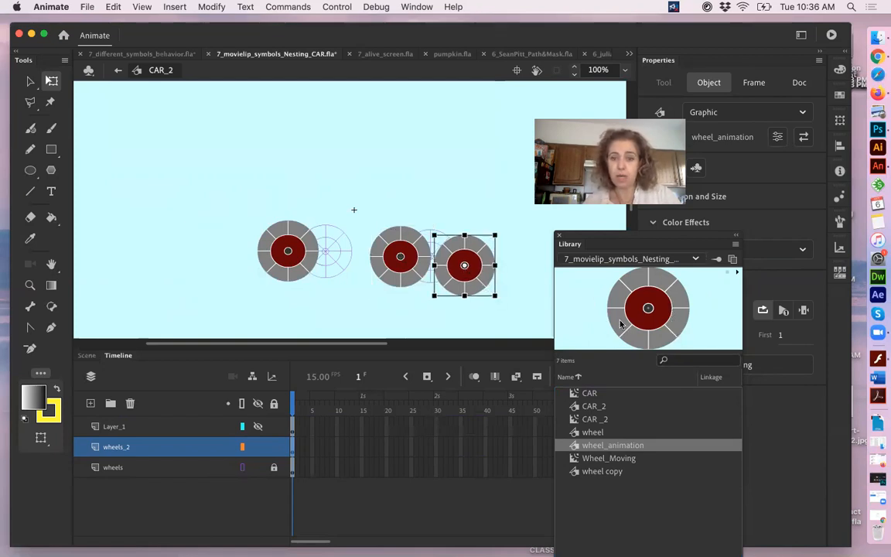
{"action": "left_click_drag", "start_coordinate": [593, 306], "coordinate": [351, 200]}
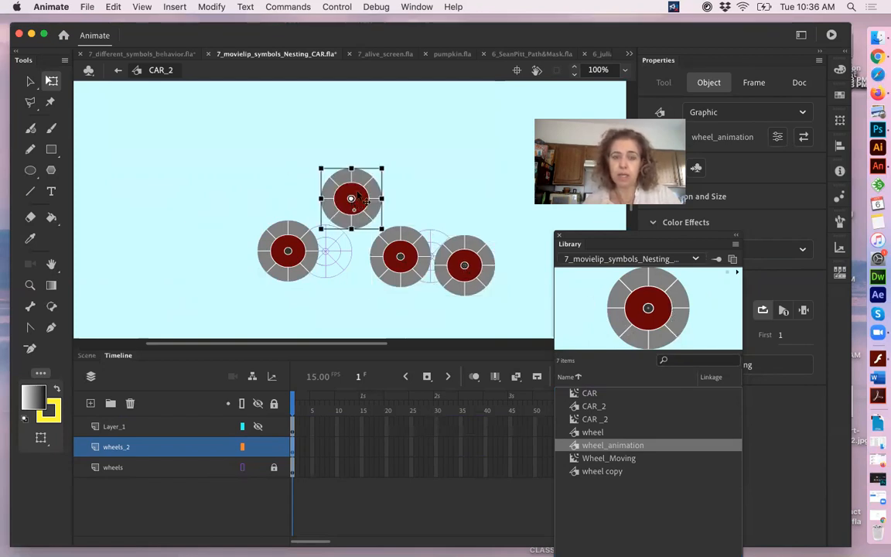
{"action": "left_click_drag", "start_coordinate": [383, 166], "coordinate": [344, 251]}
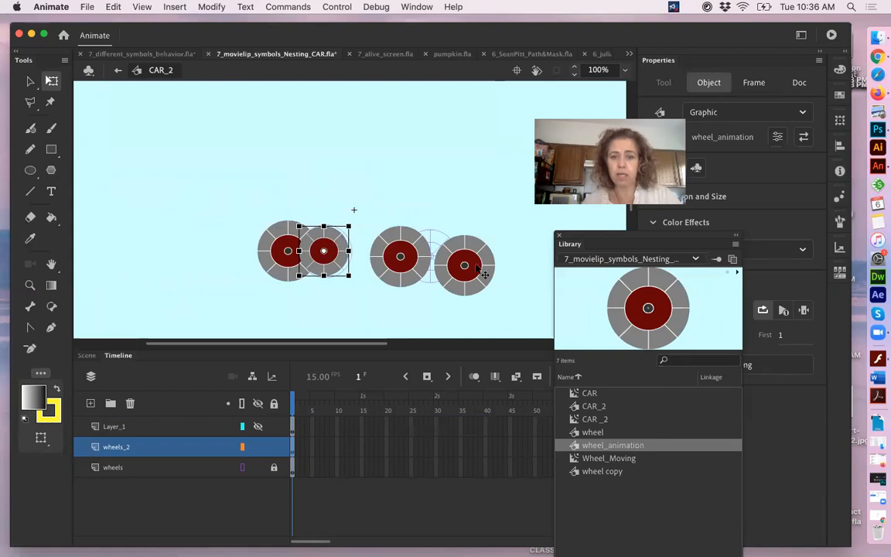
{"action": "left_click", "coordinate": [483, 267]}
{"action": "key", "text": "Delete"}
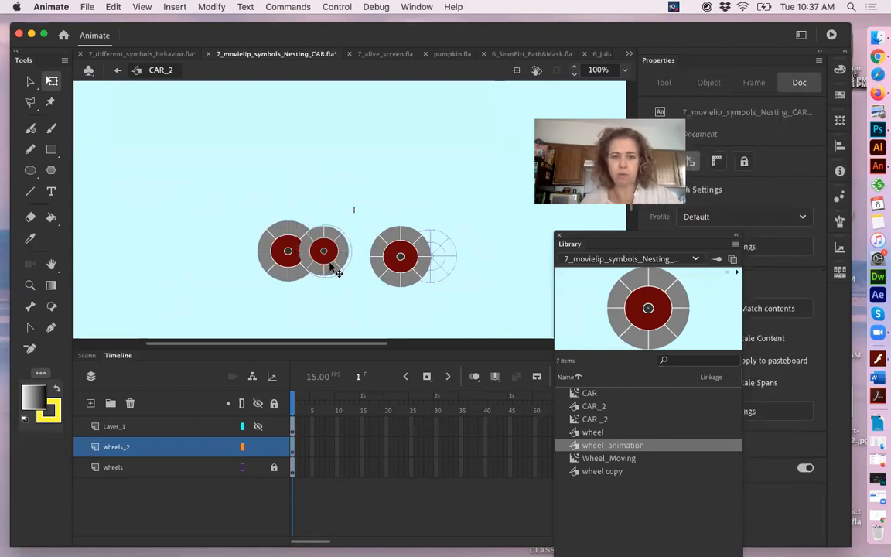
Step: Duplicate the small wheel and set the copy over the right small wheel outline
{"action": "left_click", "coordinate": [333, 268]}
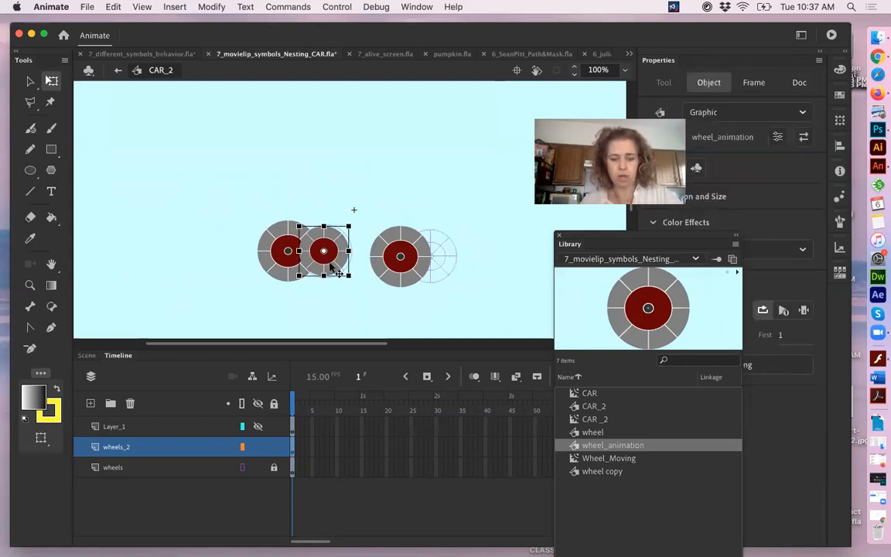
{"action": "key", "text": "ctrl+v"}
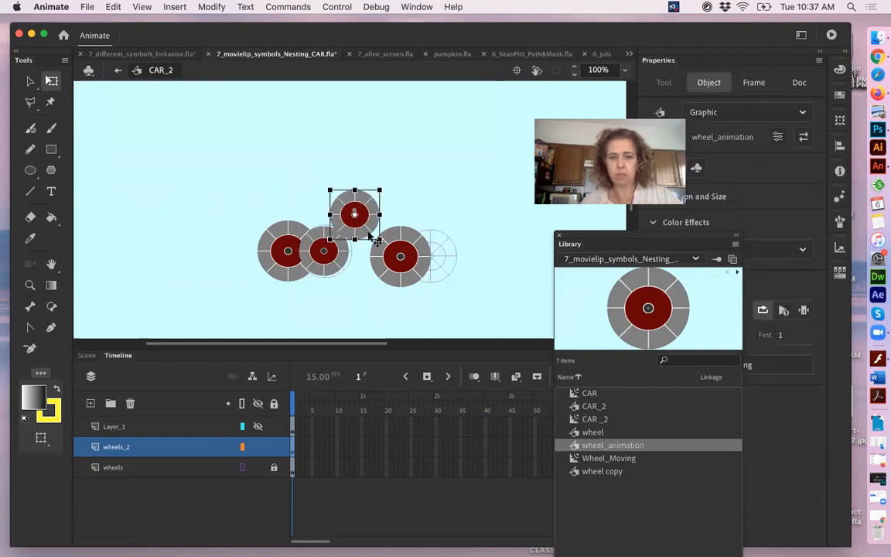
{"action": "left_click_drag", "start_coordinate": [349, 209], "coordinate": [457, 269]}
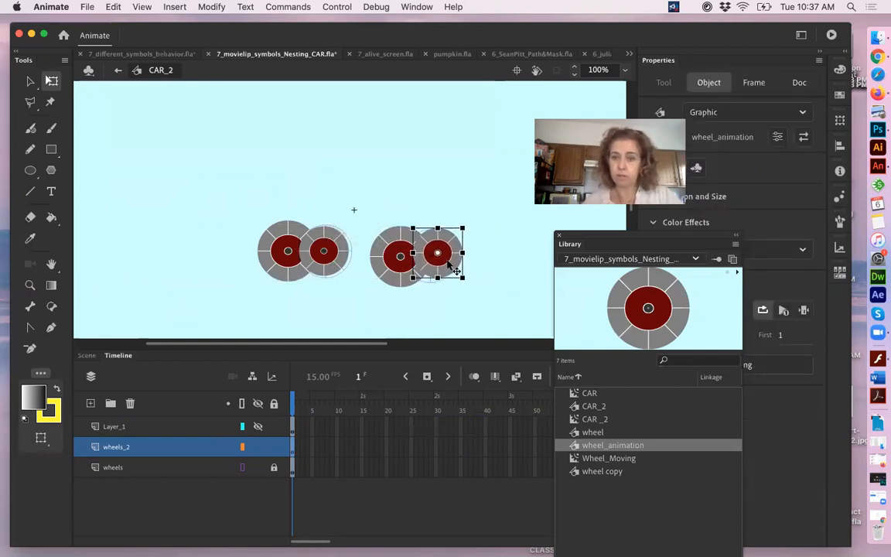
{"action": "left_click", "coordinate": [405, 167]}
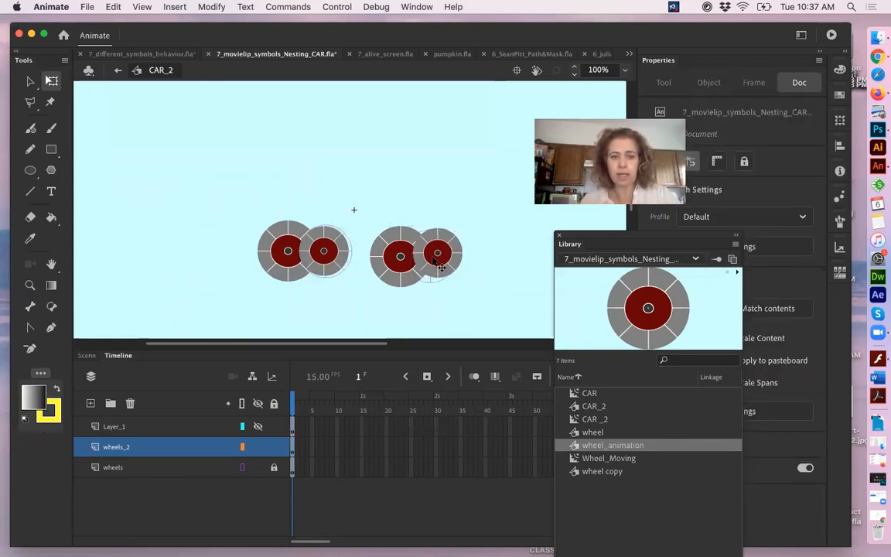
Step: Send both small wheels to the back so they sit behind the large wheels
{"action": "right_click", "coordinate": [318, 268]}
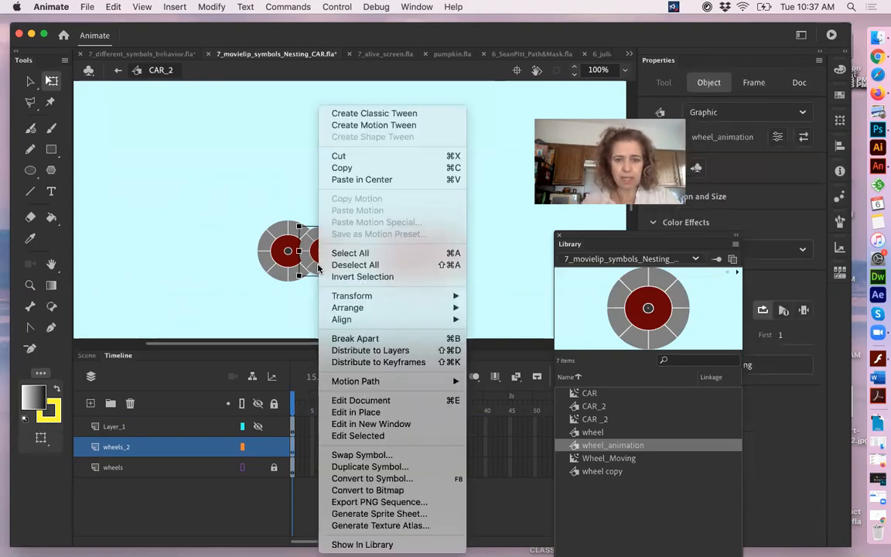
{"action": "mouse_move", "coordinate": [356, 308]}
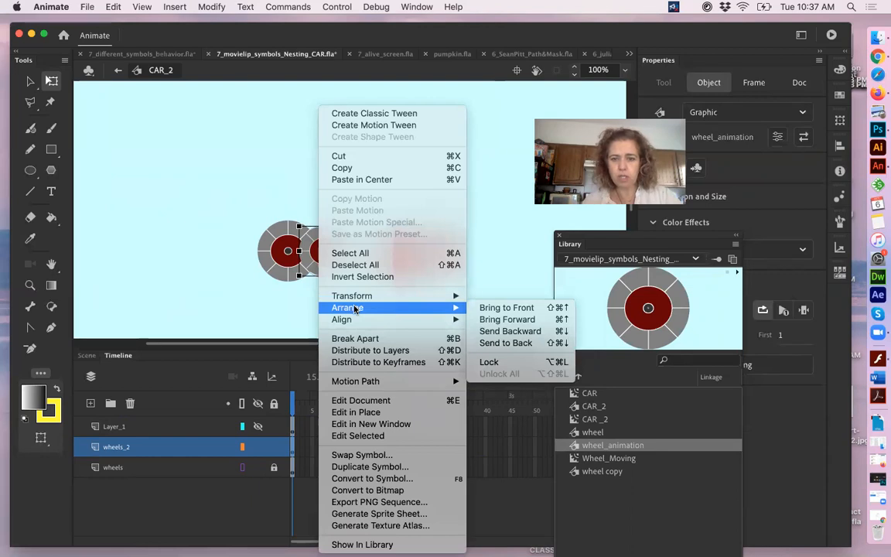
{"action": "left_click", "coordinate": [526, 344]}
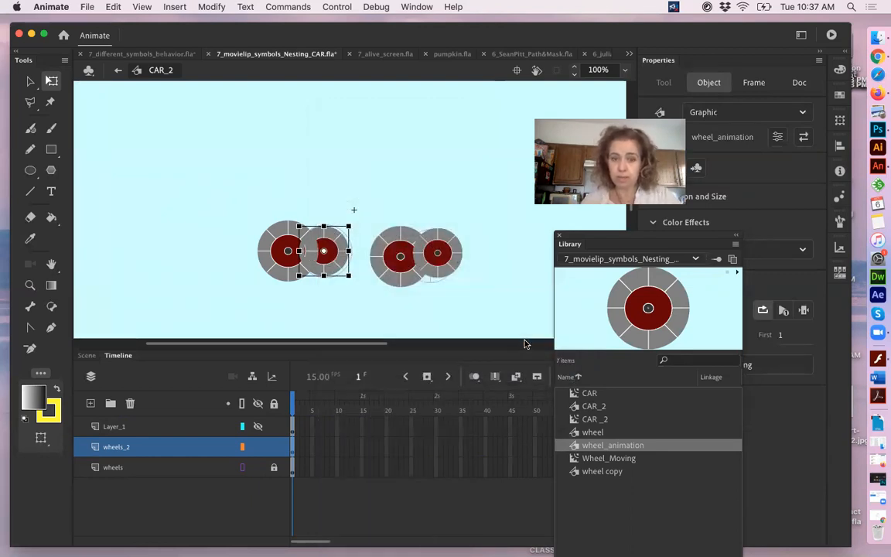
{"action": "left_click", "coordinate": [454, 271]}
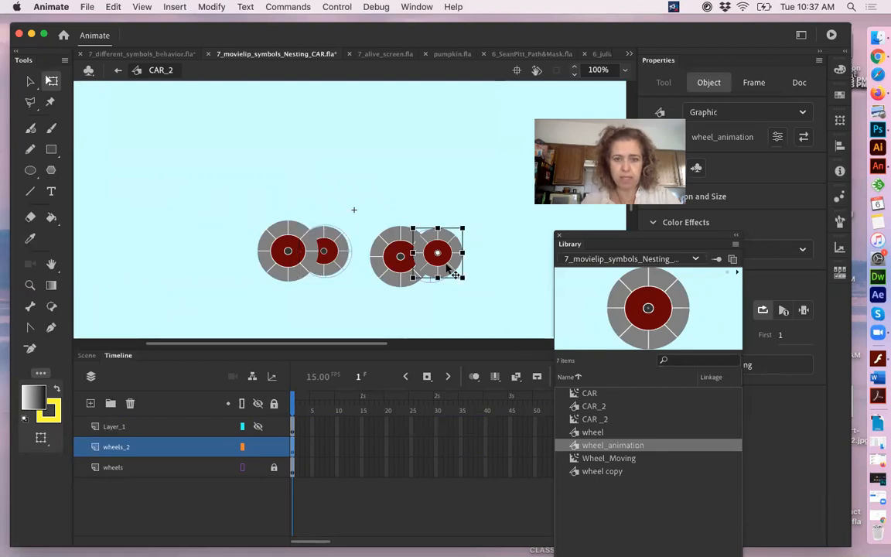
{"action": "right_click", "coordinate": [446, 267]}
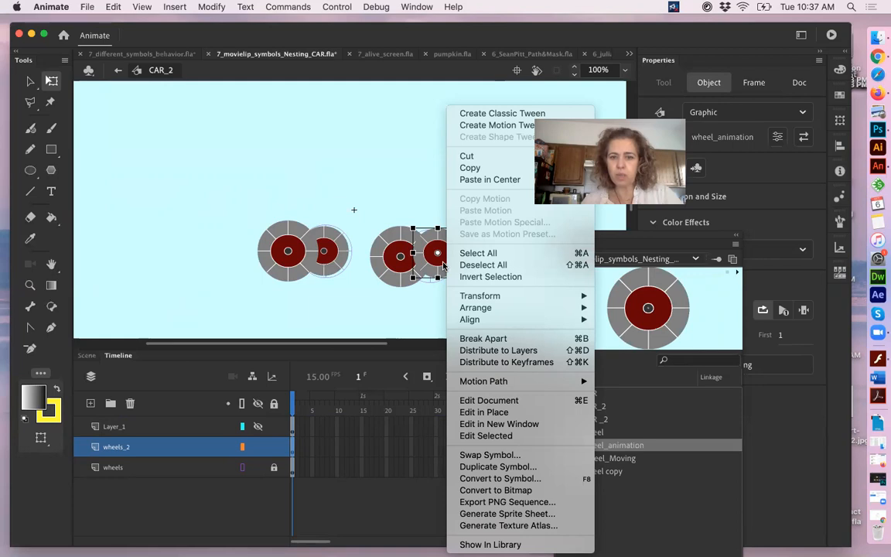
{"action": "mouse_move", "coordinate": [497, 308]}
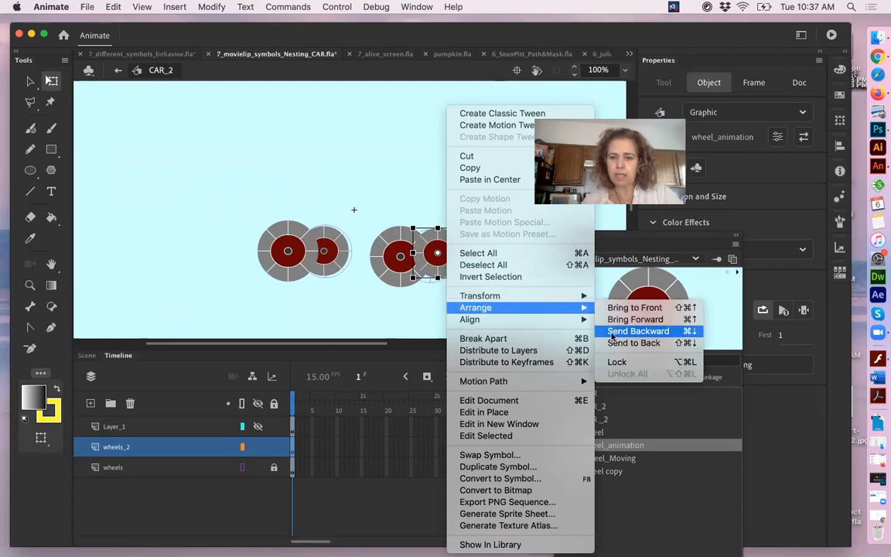
{"action": "left_click", "coordinate": [633, 344]}
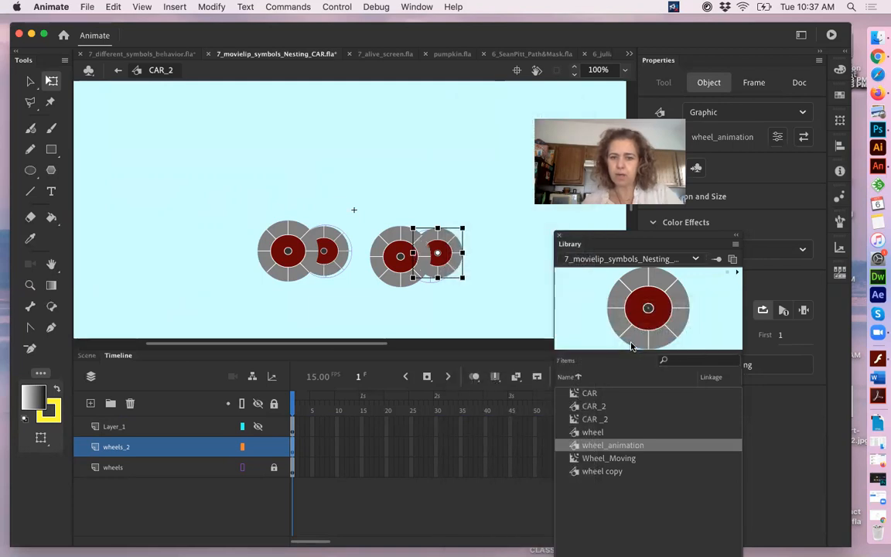
Step: Darken both small rear wheels together with a Brightness color effect of -28%
{"action": "left_click_drag", "start_coordinate": [612, 234], "coordinate": [664, 359]}
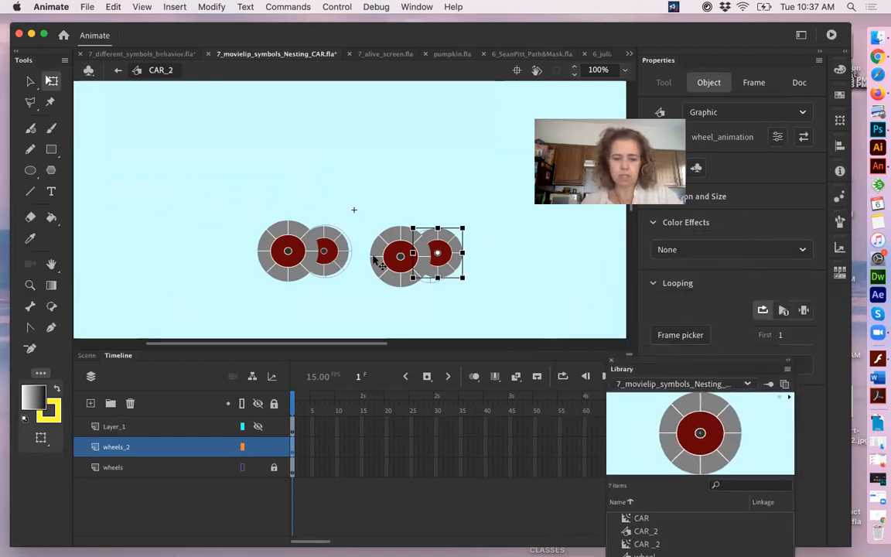
{"action": "left_click", "coordinate": [340, 253], "text": "shift"}
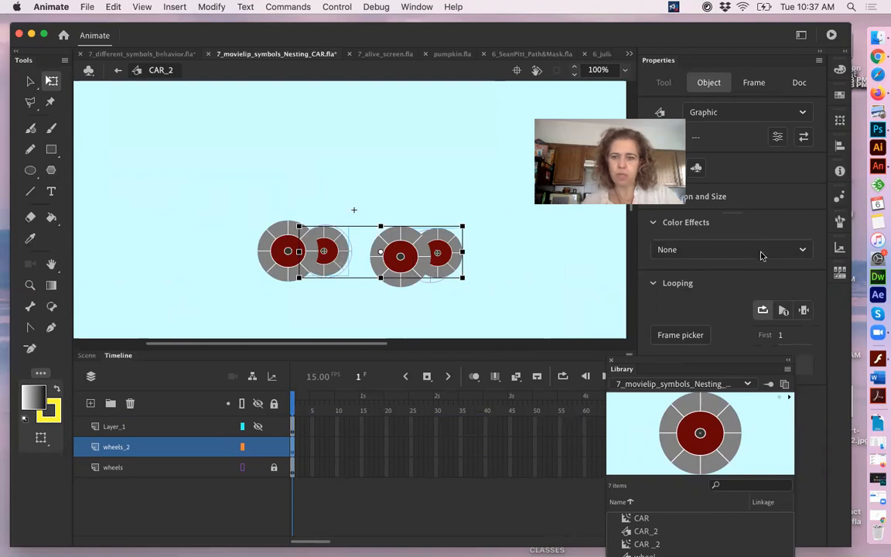
{"action": "left_click", "coordinate": [805, 249]}
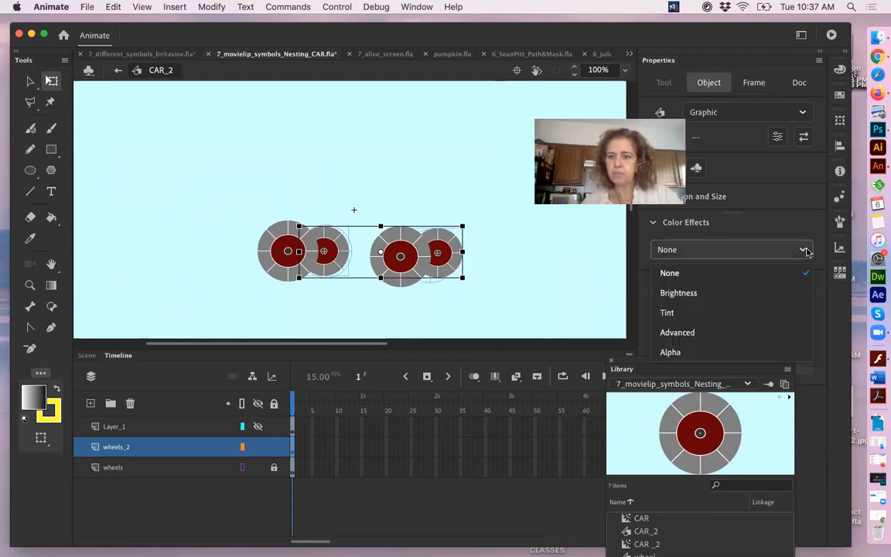
{"action": "left_click", "coordinate": [687, 293]}
{"action": "left_click_drag", "start_coordinate": [732, 286], "coordinate": [712, 285]}
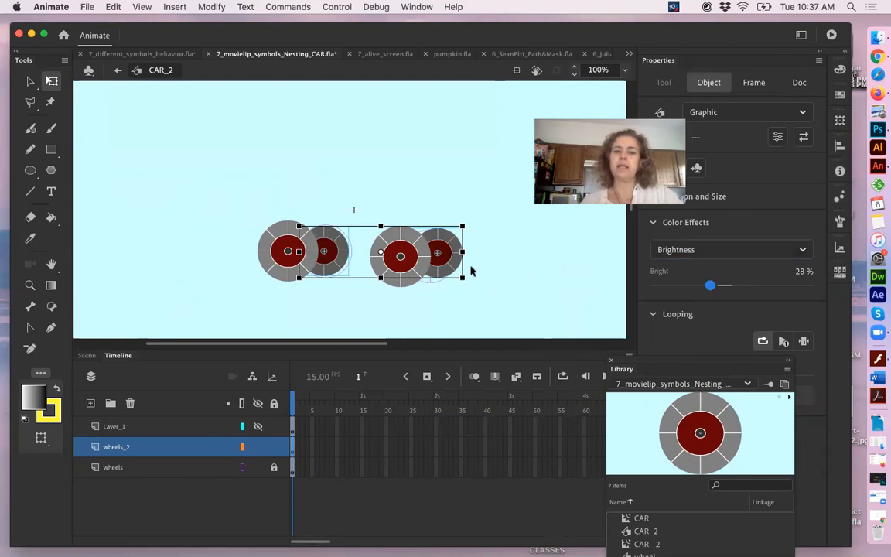
{"action": "left_click", "coordinate": [499, 270]}
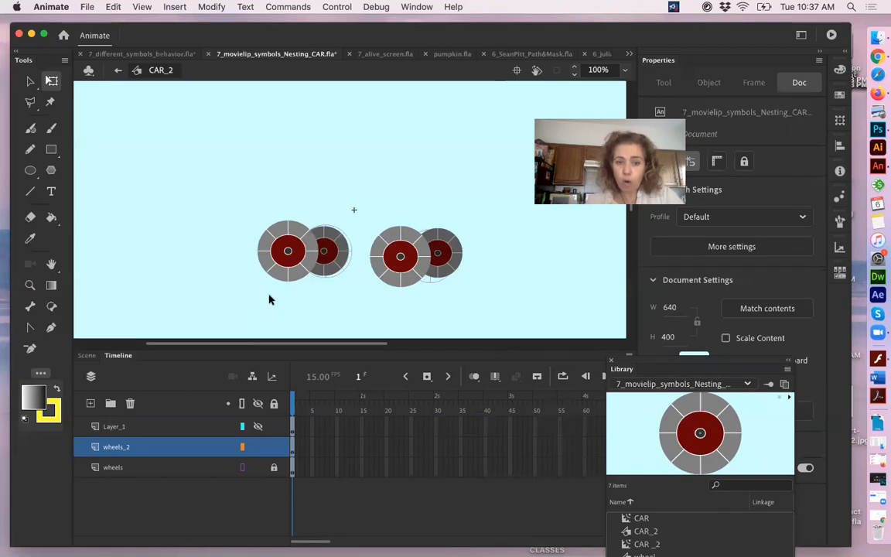
Step: Extend all three CAR_2 layers to frame 10 and scrub the timeline to preview the spinning wheels
{"action": "left_click", "coordinate": [271, 248]}
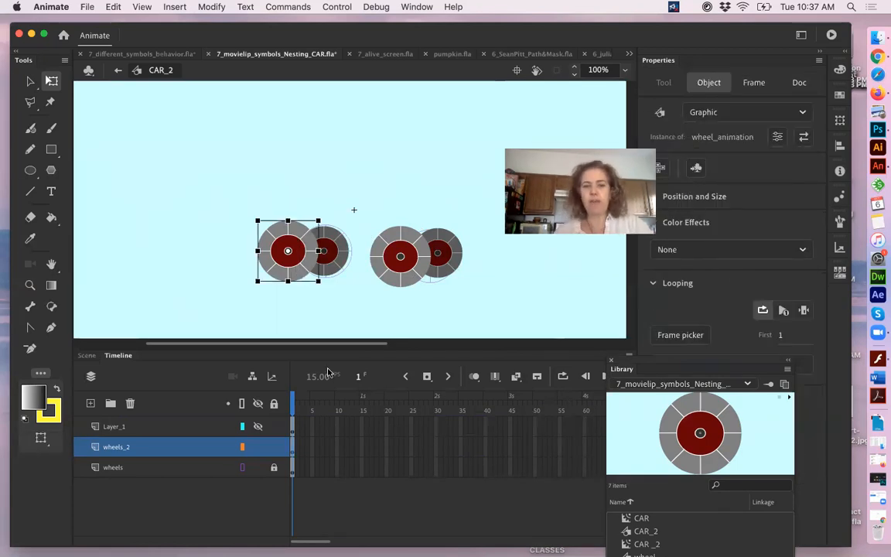
{"action": "left_click", "coordinate": [312, 405]}
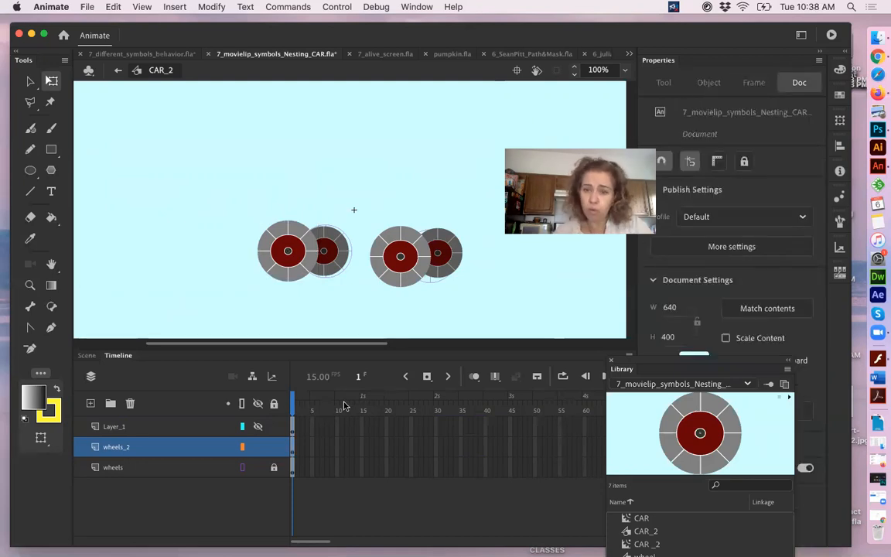
{"action": "left_click_drag", "start_coordinate": [335, 464], "coordinate": [338, 476]}
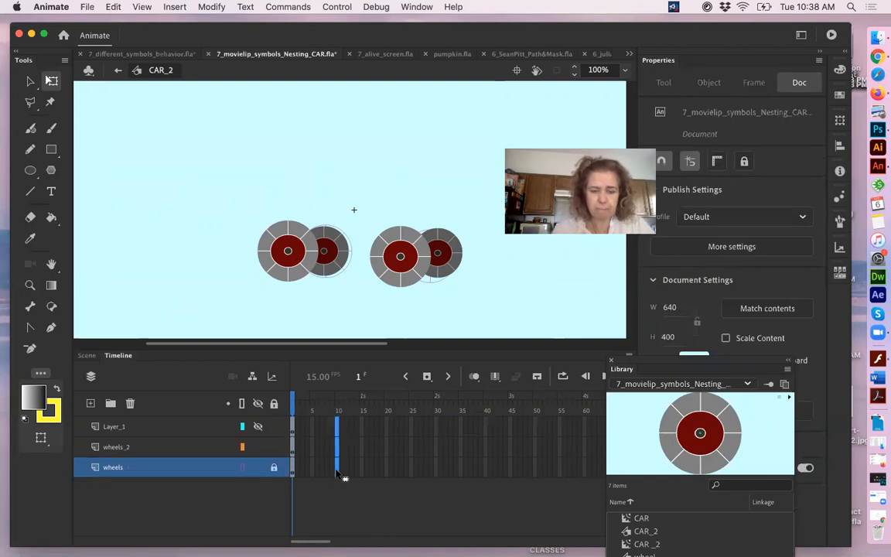
{"action": "key", "text": "F5"}
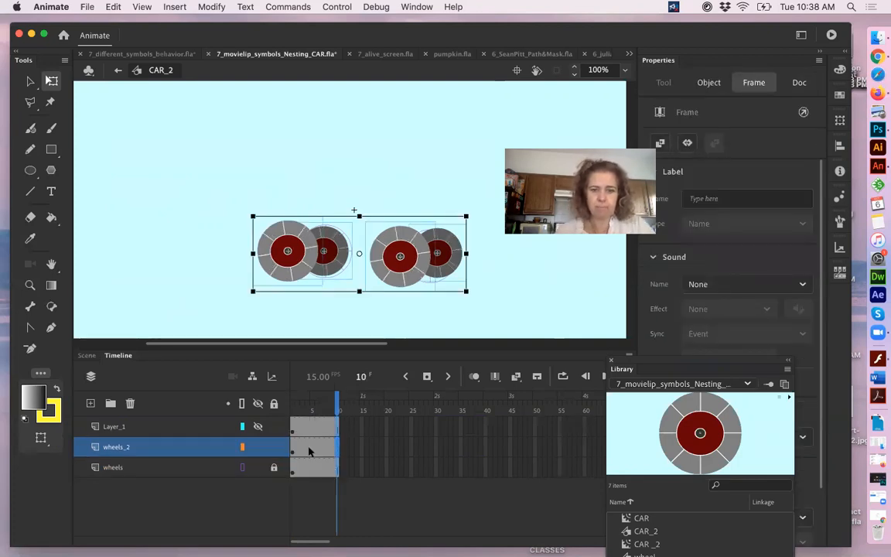
{"action": "left_click_drag", "start_coordinate": [297, 405], "coordinate": [329, 412]}
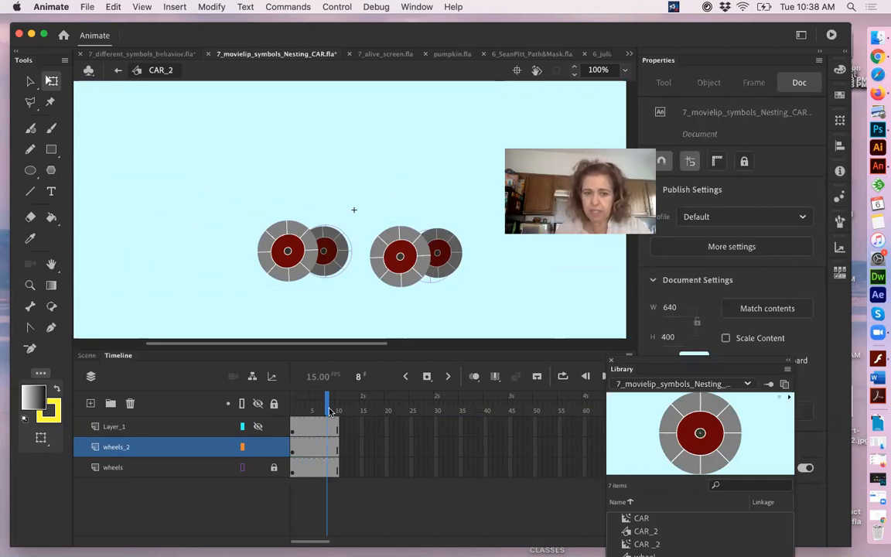
Step: Open the large left wheel's wheel_animation symbol, add a new layer and draw a small gradient-filled square above the wheel
{"action": "left_click", "coordinate": [302, 278]}
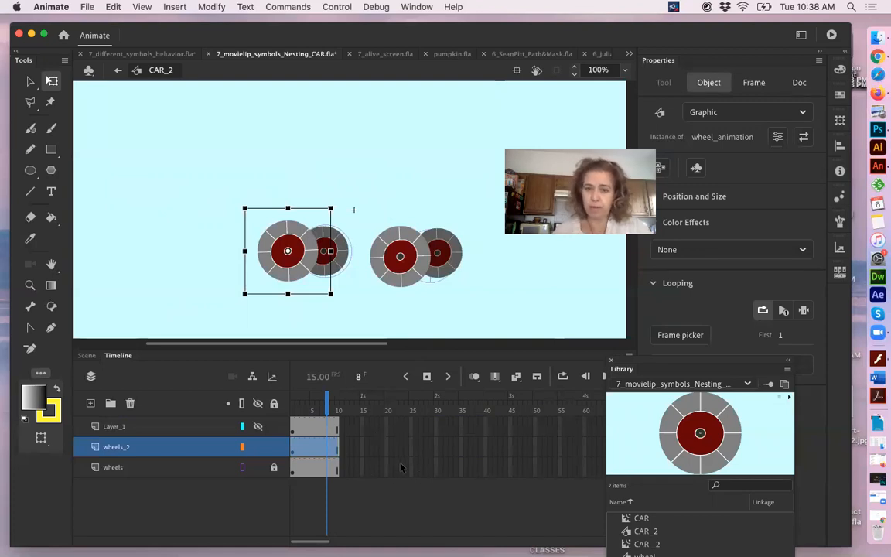
{"action": "left_click", "coordinate": [151, 318]}
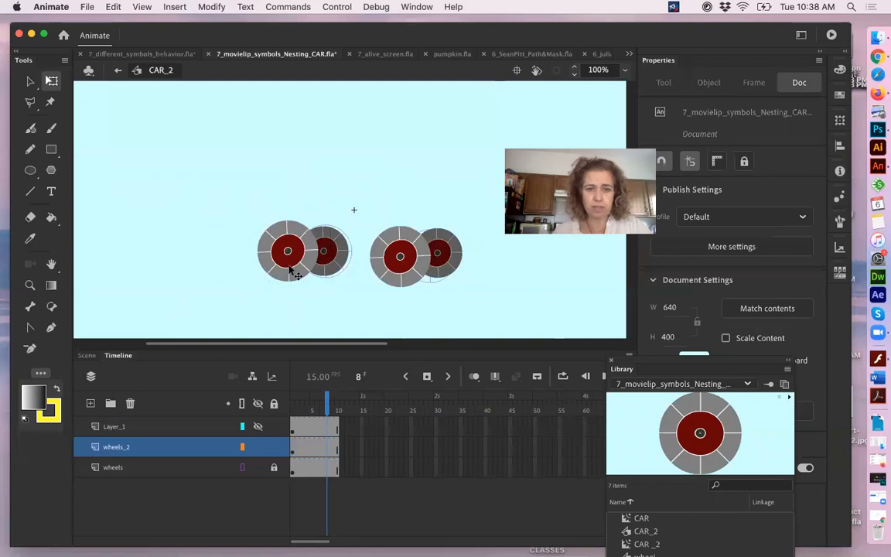
{"action": "double_click", "coordinate": [293, 269]}
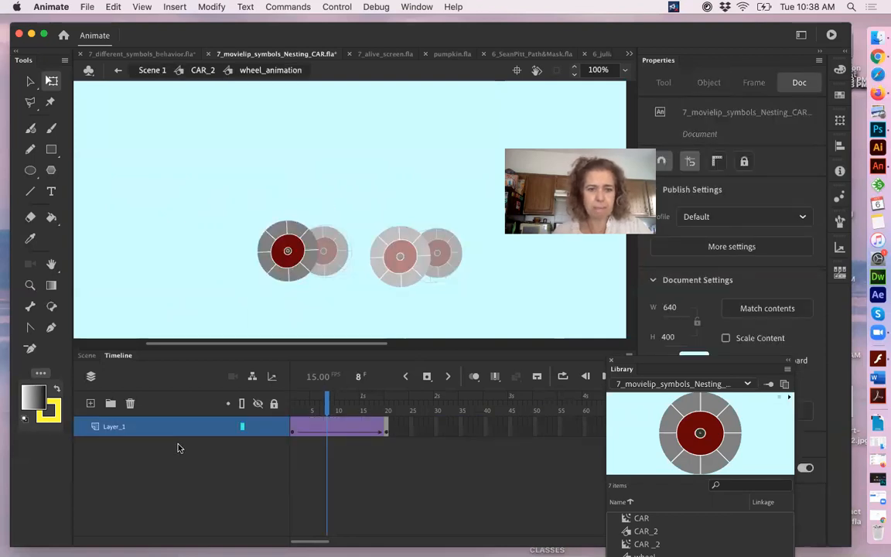
{"action": "left_click", "coordinate": [90, 403]}
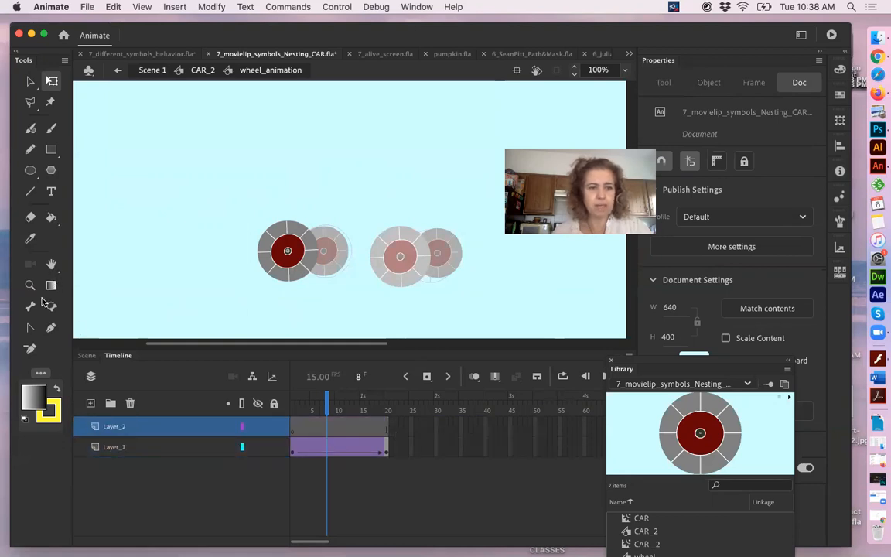
{"action": "left_click", "coordinate": [52, 151]}
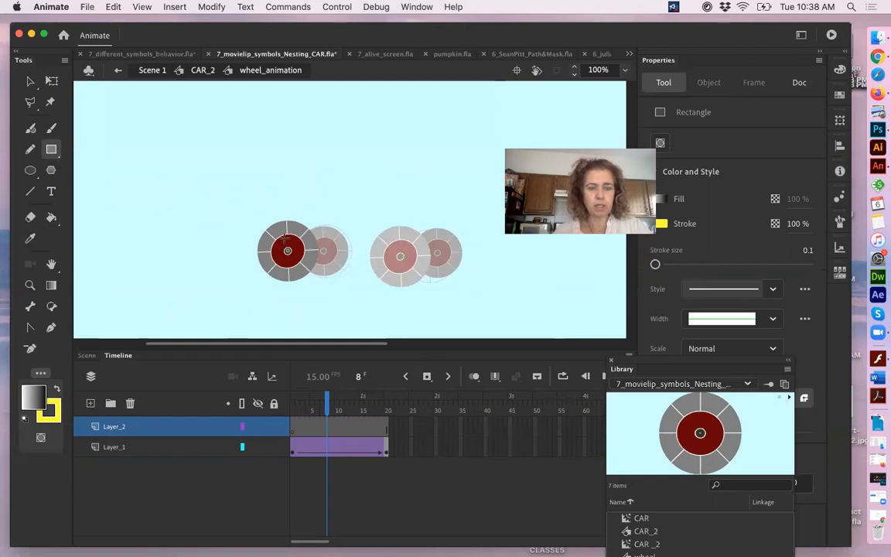
{"action": "left_click_drag", "start_coordinate": [270, 183], "coordinate": [294, 208]}
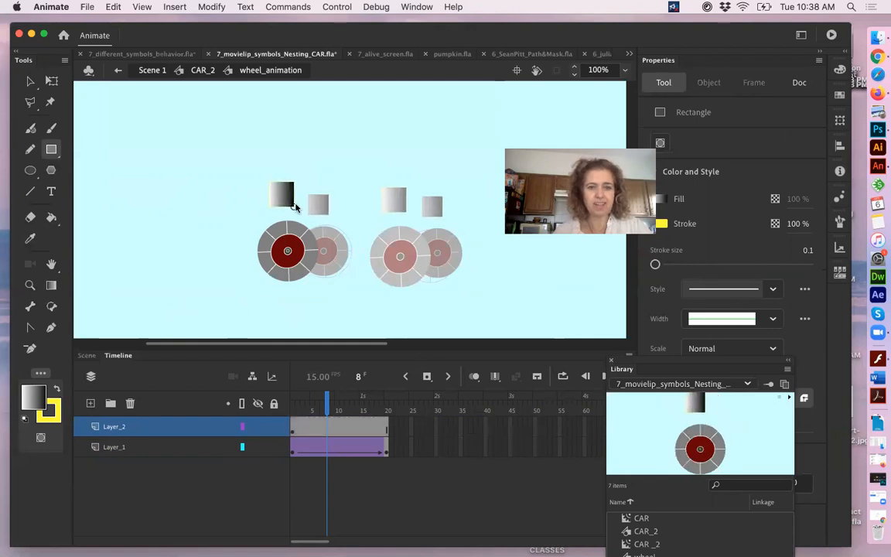
Step: Add a keyframe at frame 20 of Layer_2 and replace the square there with a small gradient-filled circle
{"action": "left_click", "coordinate": [383, 433]}
{"action": "left_click", "coordinate": [387, 433]}
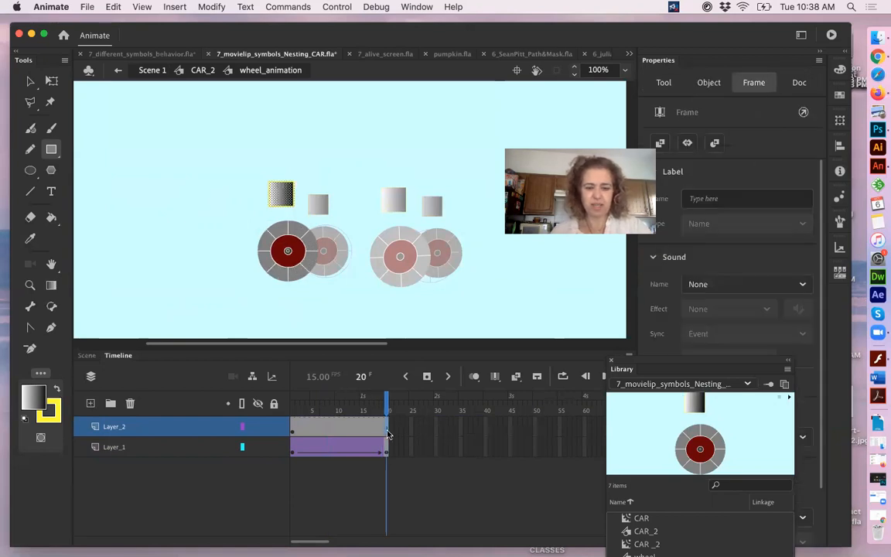
{"action": "key", "text": "F6"}
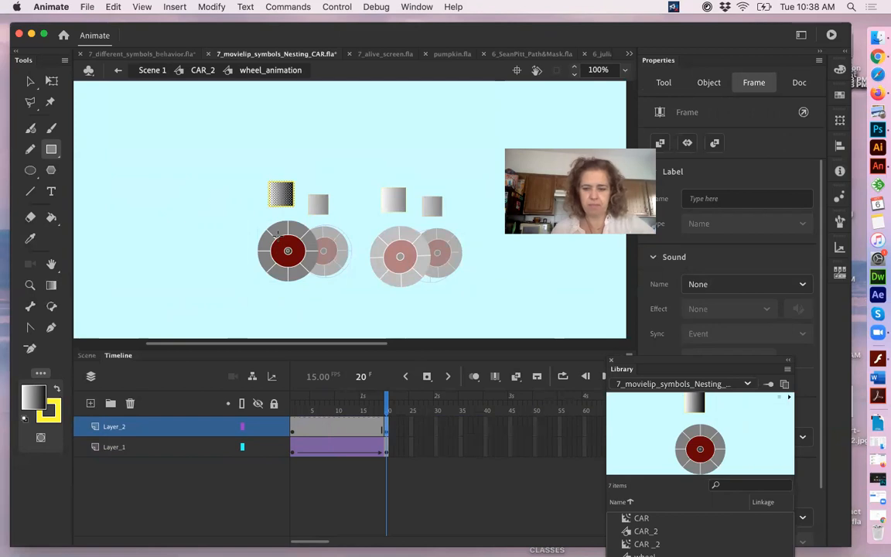
{"action": "key", "text": "Delete"}
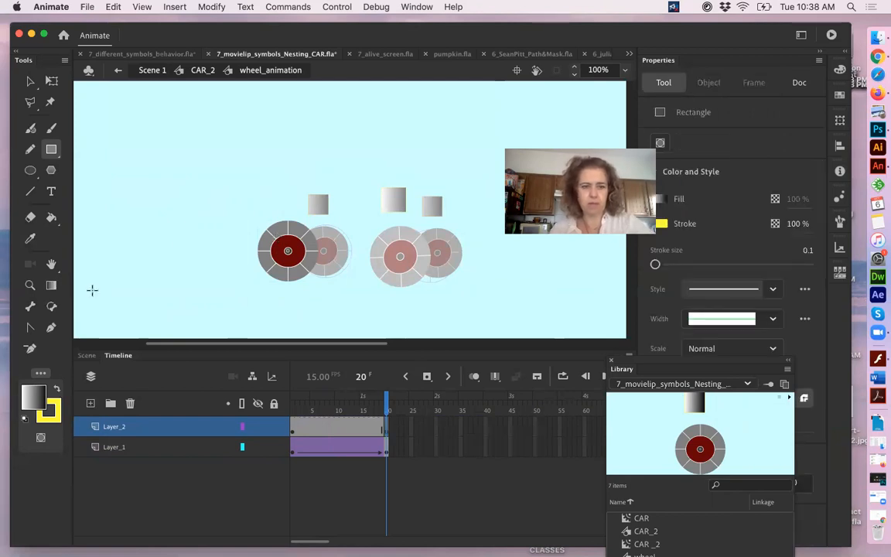
{"action": "left_click", "coordinate": [32, 169]}
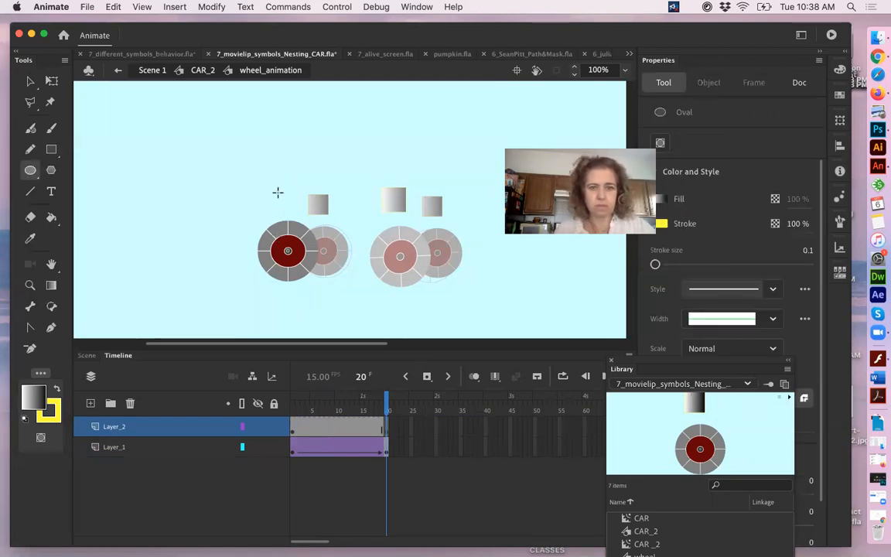
{"action": "left_click_drag", "start_coordinate": [281, 196], "coordinate": [299, 215]}
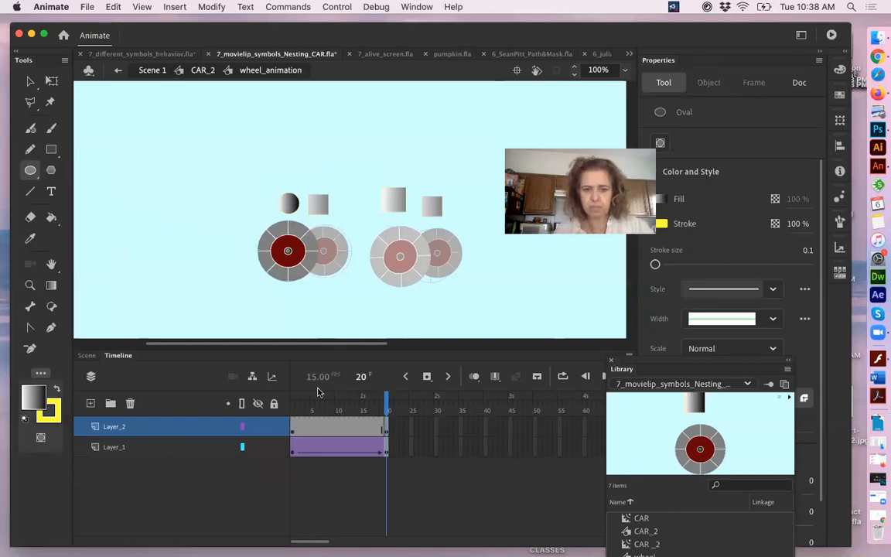
{"action": "right_click", "coordinate": [292, 433]}
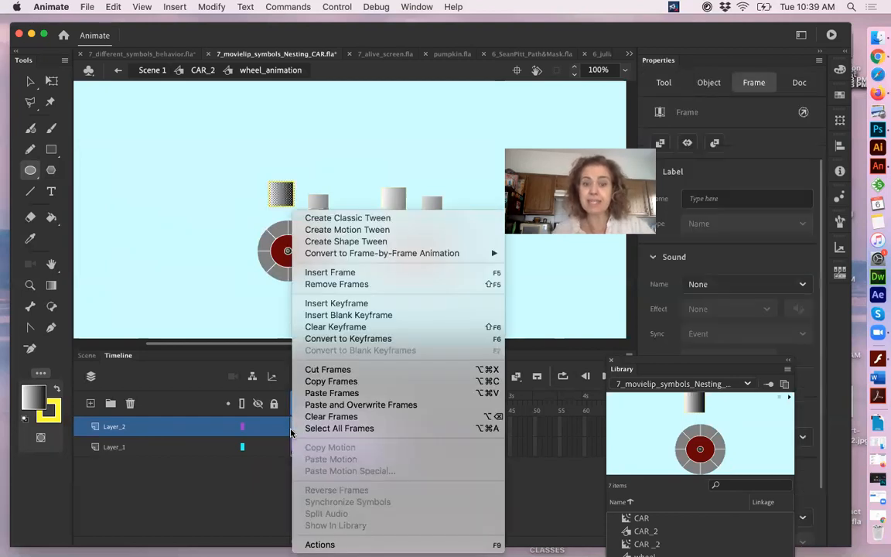
{"action": "left_click", "coordinate": [350, 218]}
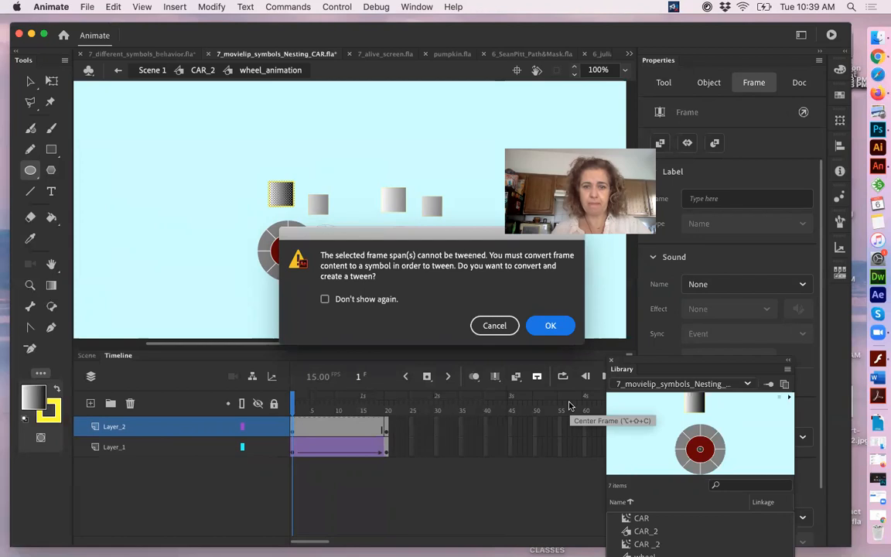
{"action": "left_click", "coordinate": [495, 326]}
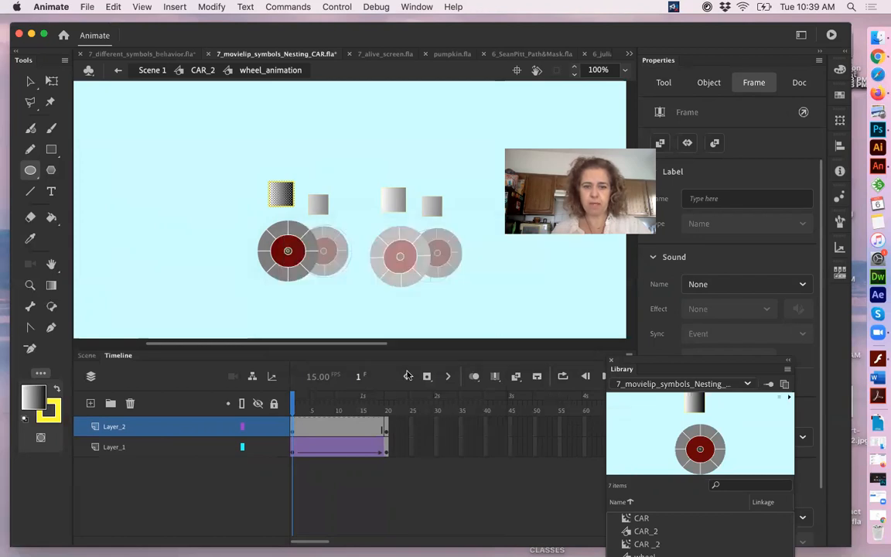
Step: Create a shape tween from the square to the circle on Layer_2 and scrub through to frame 20
{"action": "right_click", "coordinate": [291, 432]}
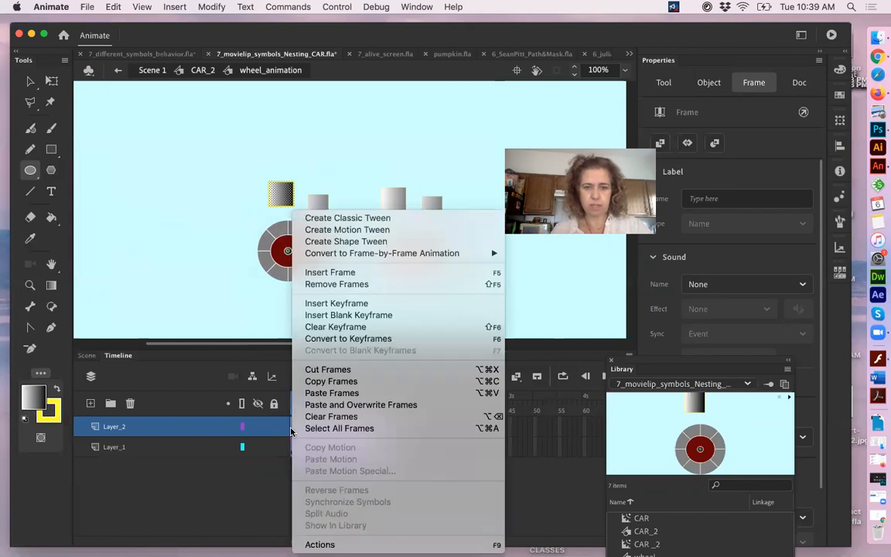
{"action": "left_click", "coordinate": [385, 241]}
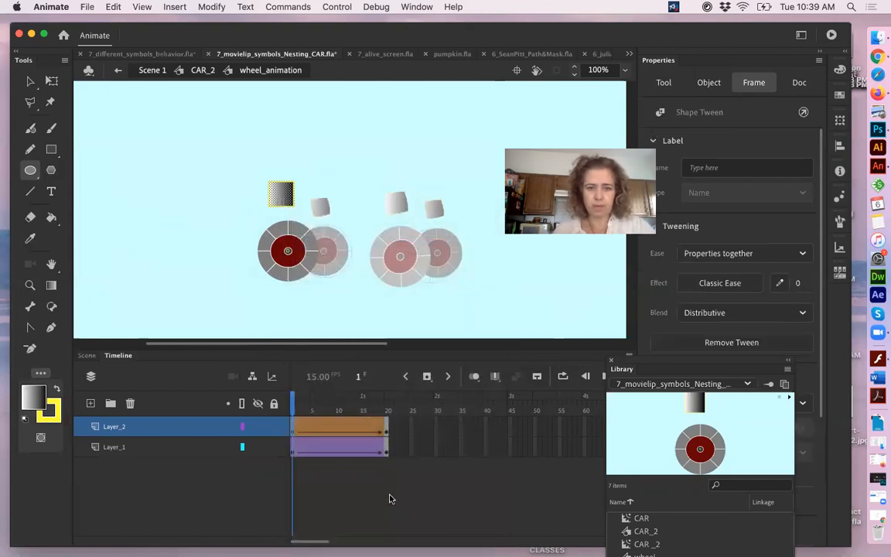
{"action": "left_click_drag", "start_coordinate": [294, 410], "coordinate": [387, 414]}
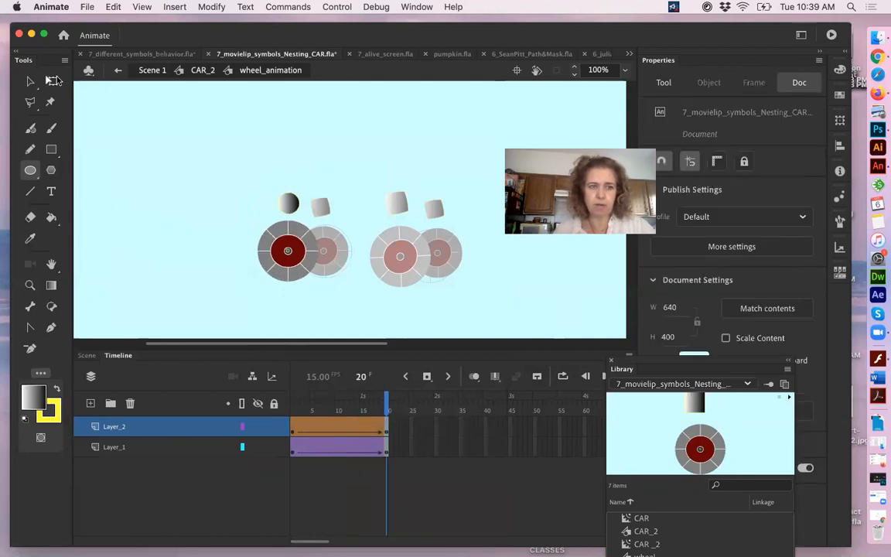
Step: Fill the circle at frame 20 with solid magenta and scrub the timeline to preview the color change
{"action": "left_click", "coordinate": [30, 80]}
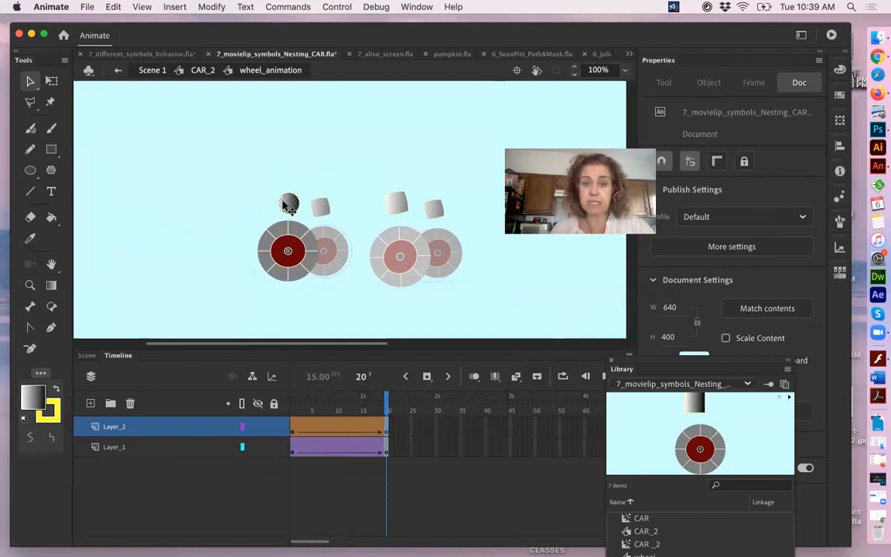
{"action": "left_click", "coordinate": [287, 205]}
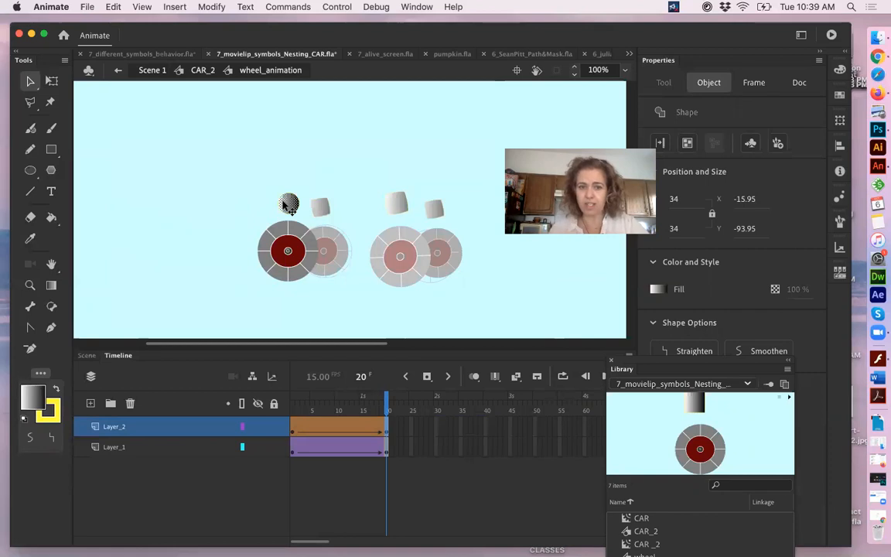
{"action": "left_click", "coordinate": [32, 398]}
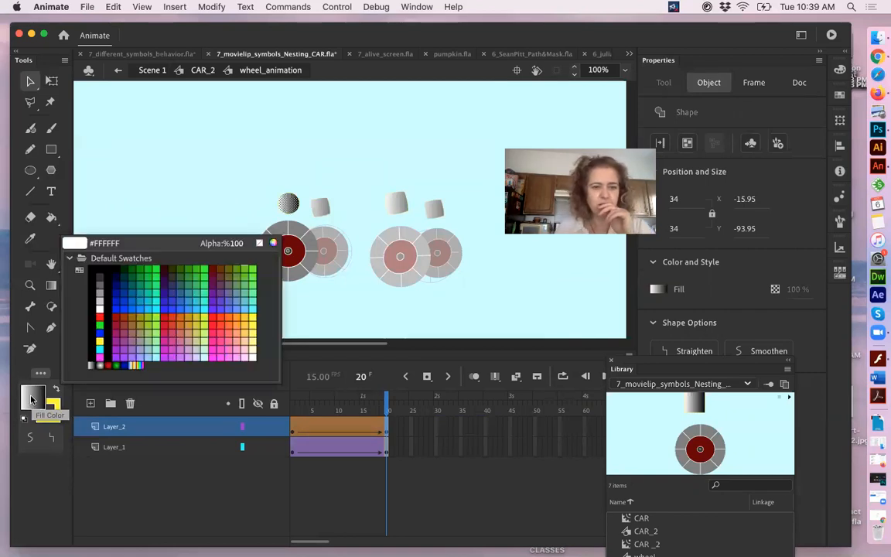
{"action": "left_click", "coordinate": [98, 361]}
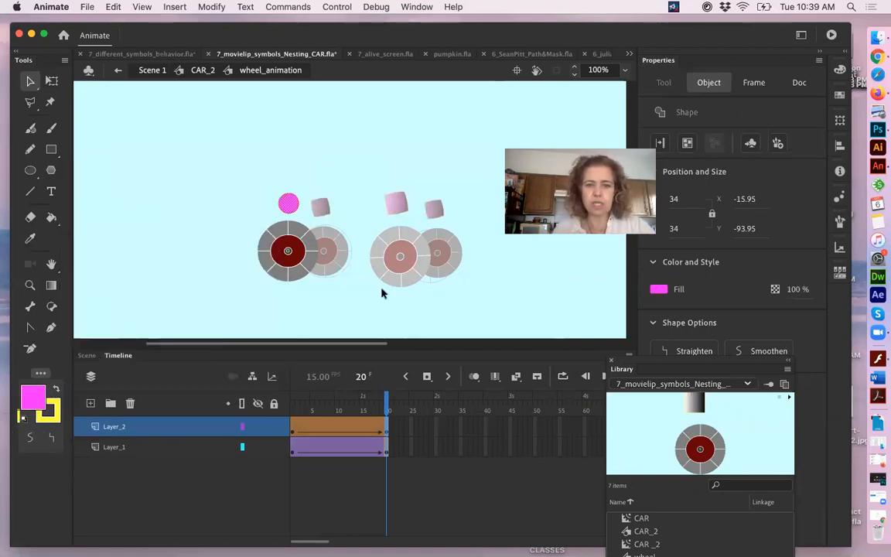
{"action": "left_click_drag", "start_coordinate": [299, 408], "coordinate": [387, 426]}
{"action": "left_click", "coordinate": [238, 172]}
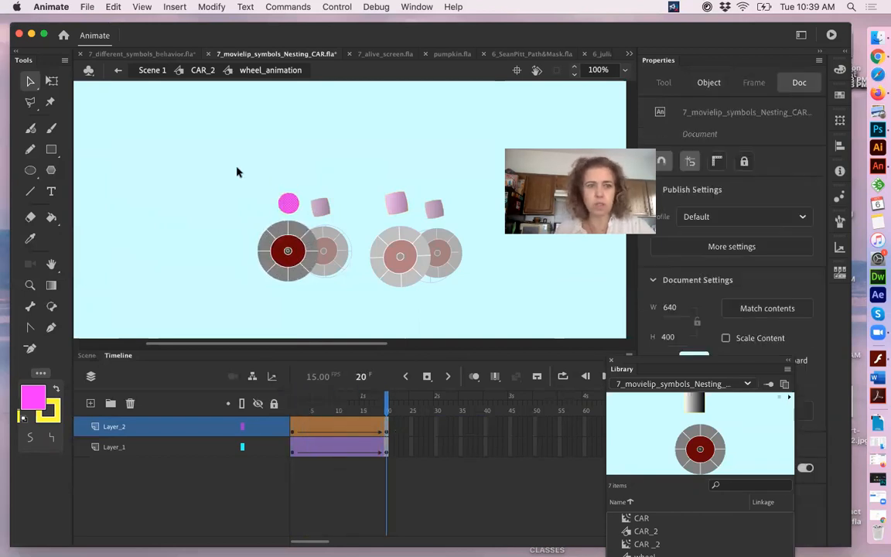
Step: Return to the CAR_2 symbol and scrub its timeline up to frame 10 to check the nested animation
{"action": "left_click", "coordinate": [204, 70]}
{"action": "left_click", "coordinate": [338, 411]}
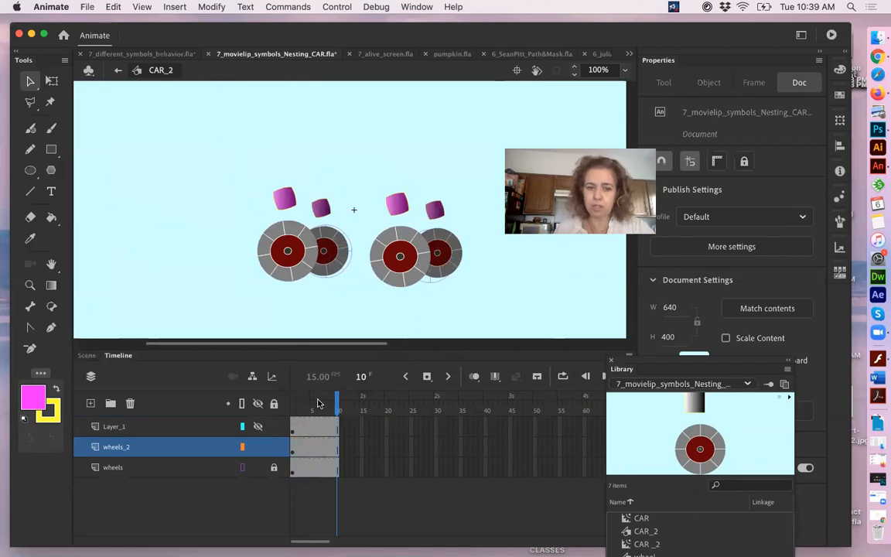
{"action": "left_click", "coordinate": [330, 411]}
{"action": "left_click_drag", "start_coordinate": [334, 412], "coordinate": [343, 414]}
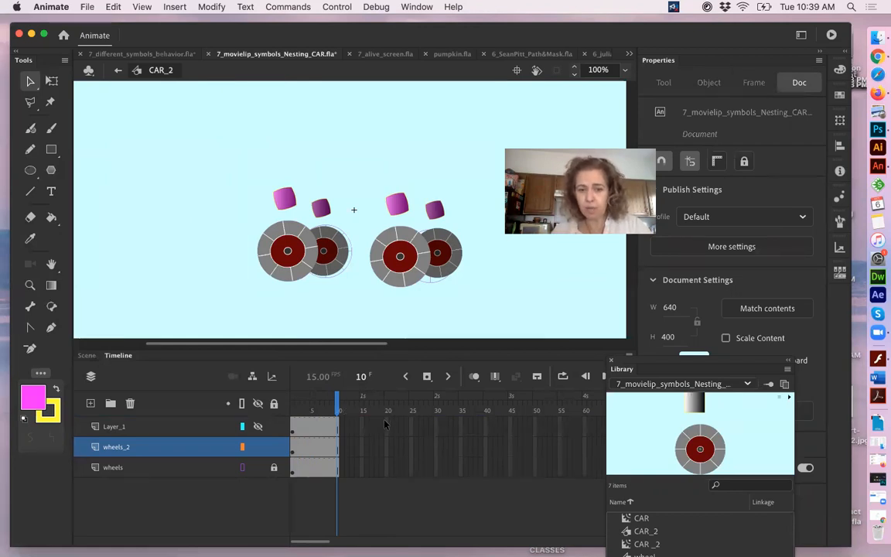
Step: Extend all three CAR_2 layers to frame 20 and preview the full wheel and shape animation
{"action": "left_click_drag", "start_coordinate": [387, 425], "coordinate": [395, 471]}
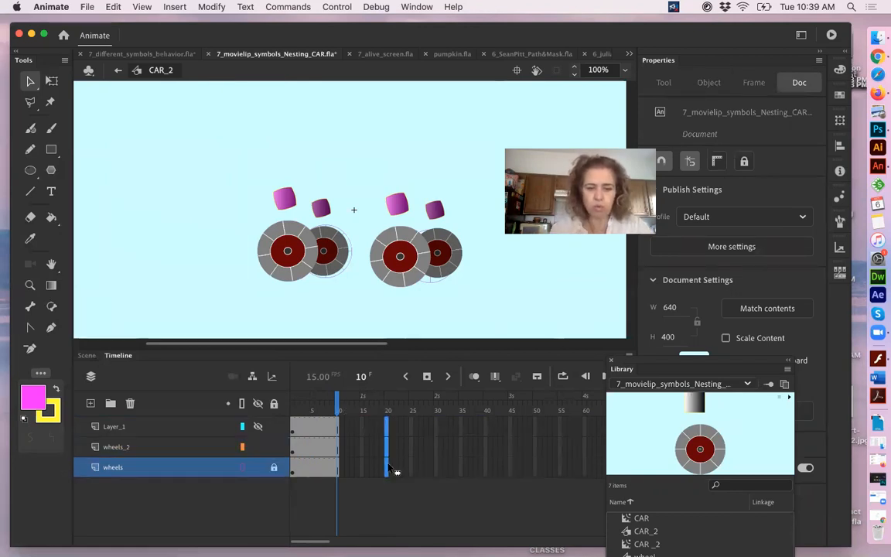
{"action": "key", "text": "F5"}
{"action": "left_click_drag", "start_coordinate": [300, 408], "coordinate": [388, 412]}
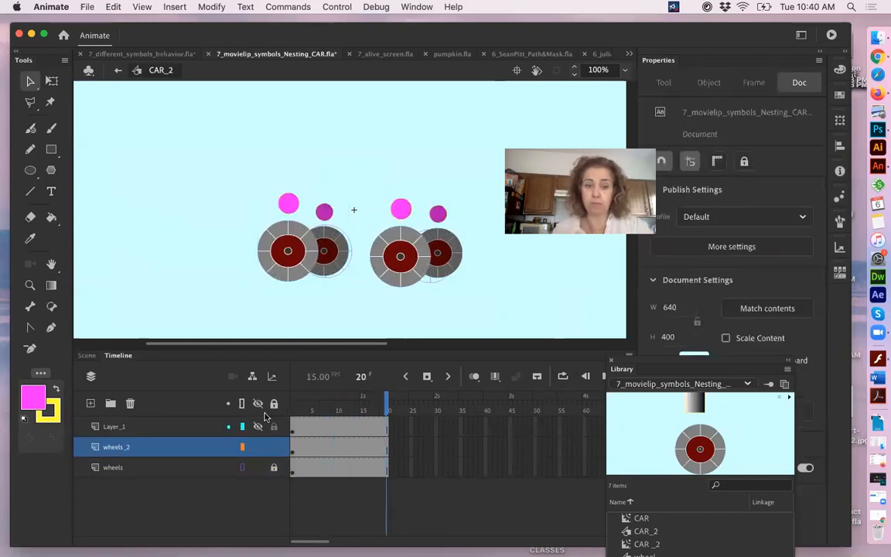
{"action": "key", "text": "Return"}
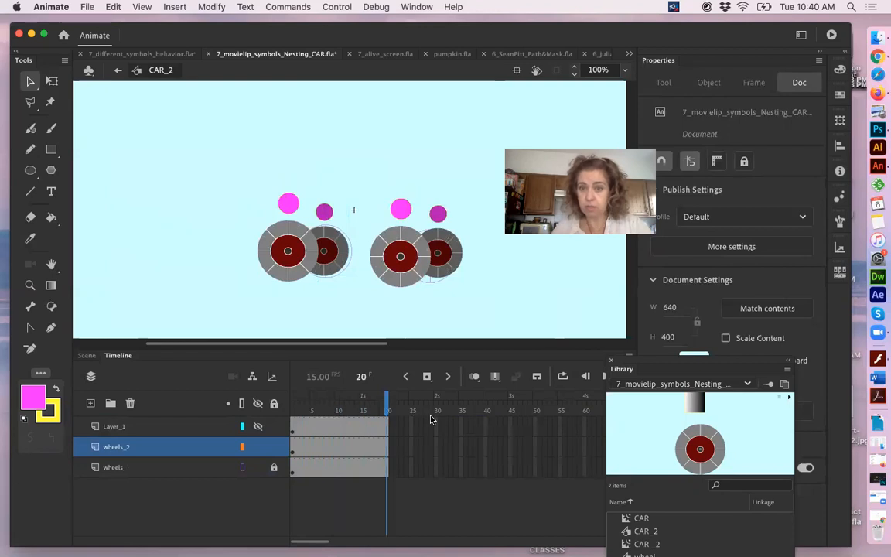
{"action": "left_click_drag", "start_coordinate": [294, 412], "coordinate": [424, 412]}
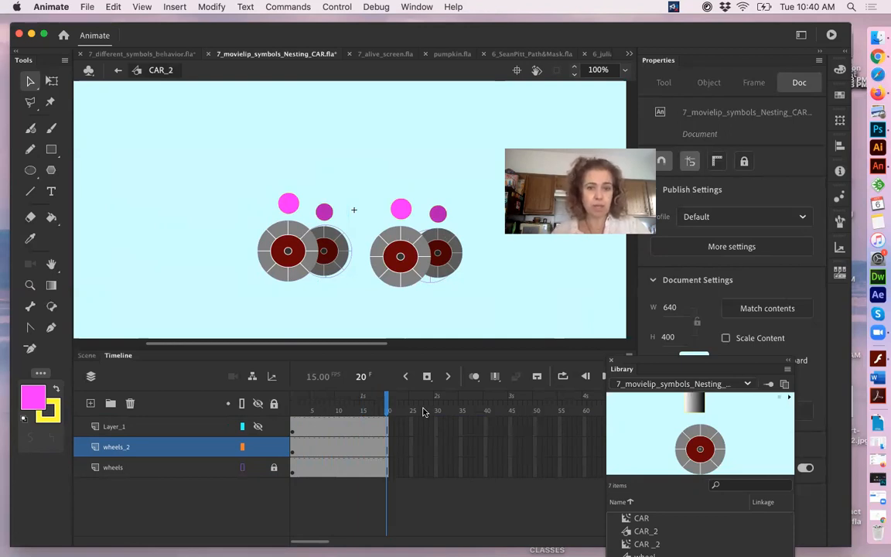
Step: Show the hidden Layer_1 car body in CAR_2, and extend all three Scene 1 layers to frame 30
{"action": "left_click", "coordinate": [258, 428]}
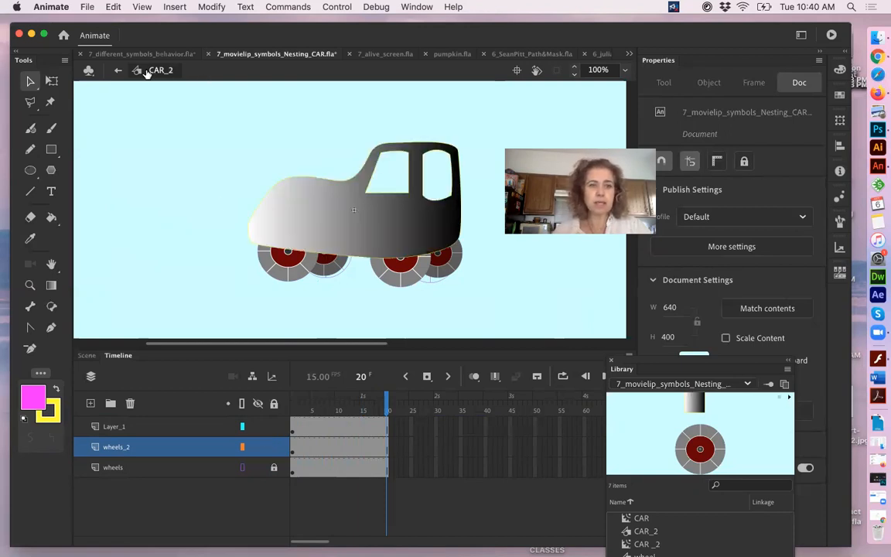
{"action": "left_click", "coordinate": [110, 70]}
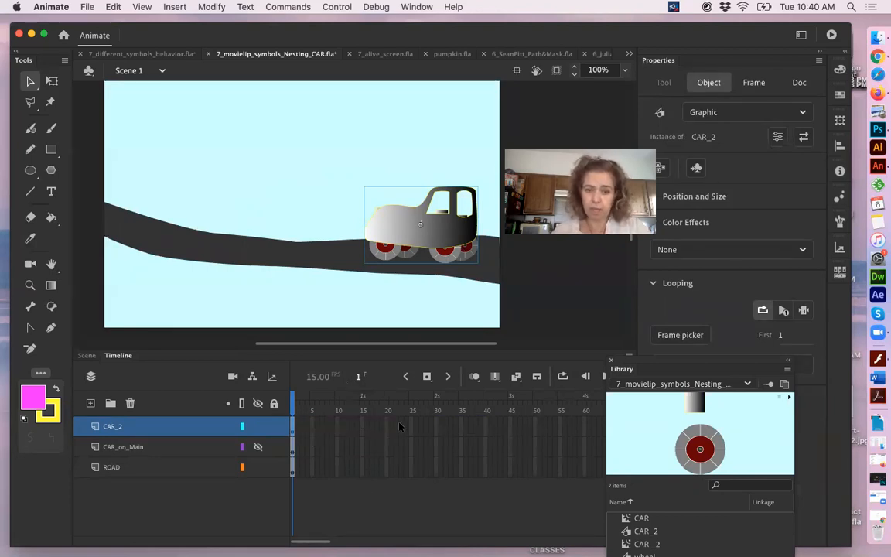
{"action": "left_click_drag", "start_coordinate": [435, 424], "coordinate": [303, 434]}
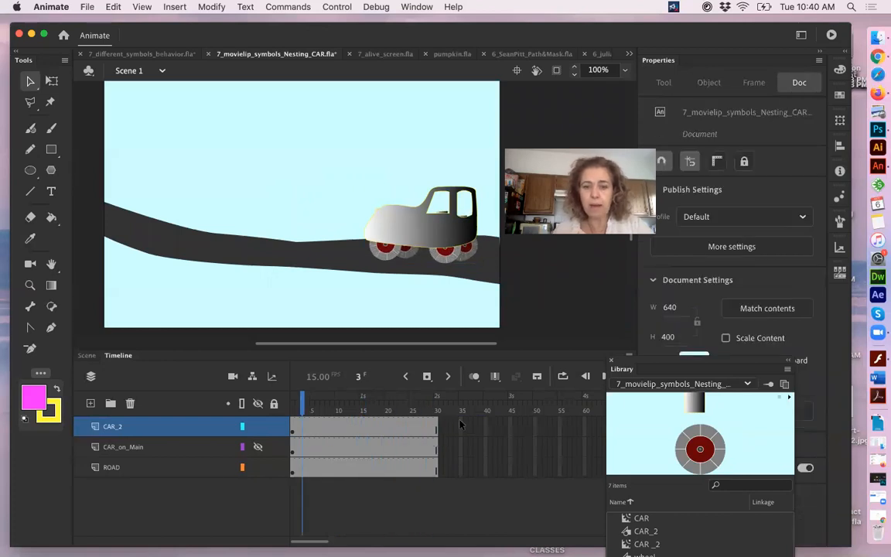
{"action": "left_click", "coordinate": [461, 425]}
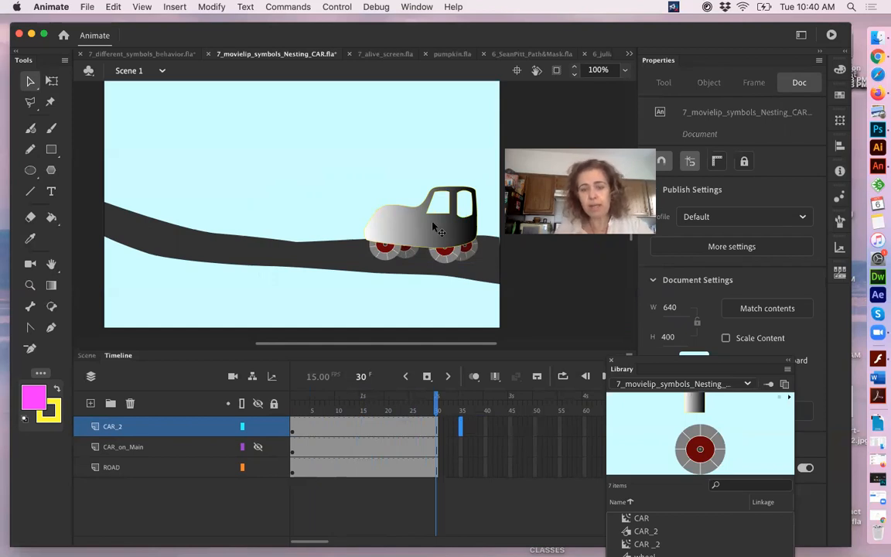
Step: Open the CAR_2 symbol in place from the scene and select its large left wheel_animation instance
{"action": "double_click", "coordinate": [404, 231]}
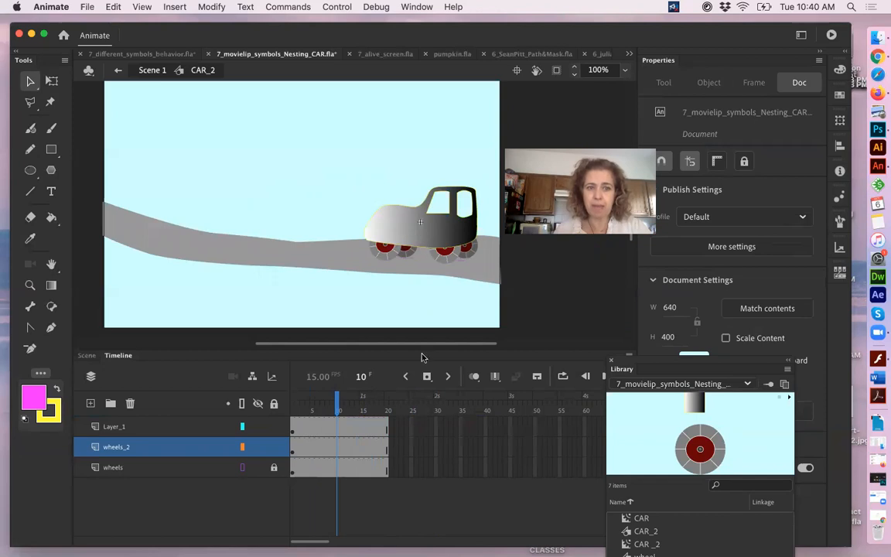
{"action": "left_click", "coordinate": [435, 449]}
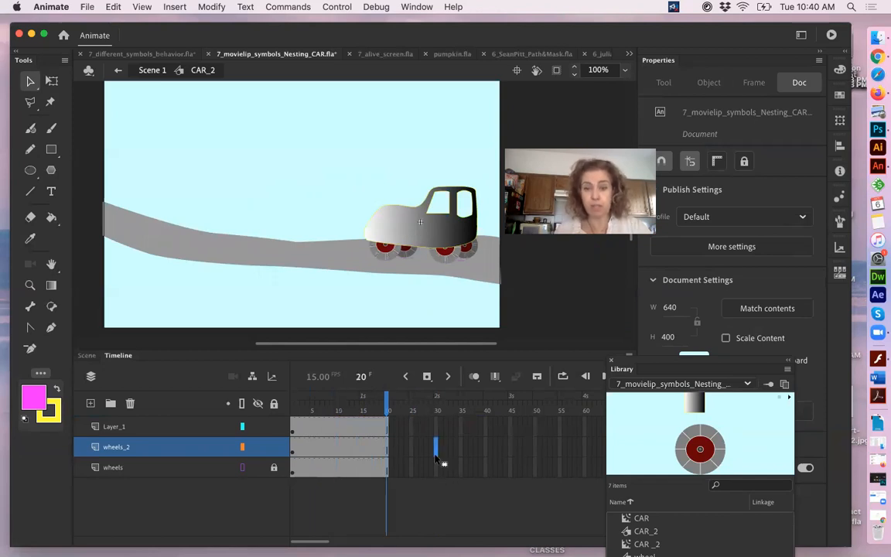
{"action": "left_click", "coordinate": [385, 256]}
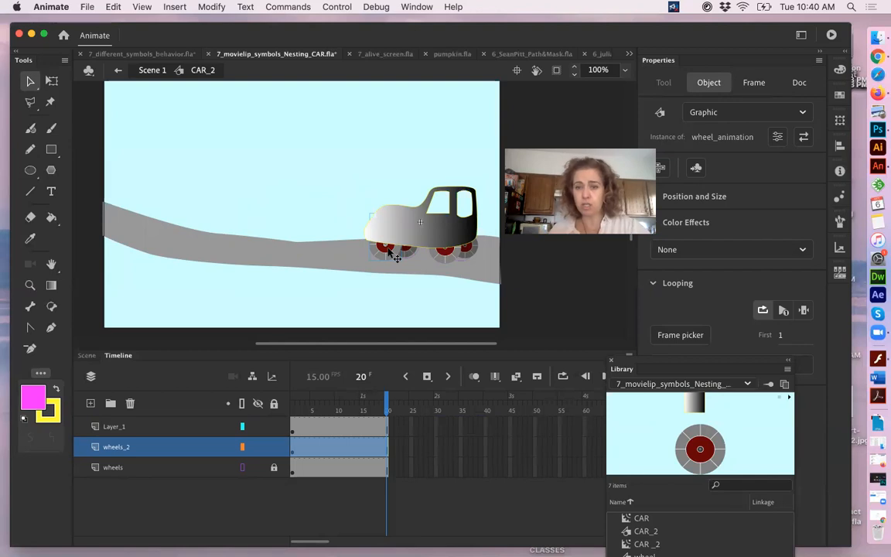
Step: Open the large left wheel's wheel_animation symbol, delete Layer_2 with the pink circle, and scrub the remaining wheel tween
{"action": "double_click", "coordinate": [390, 255]}
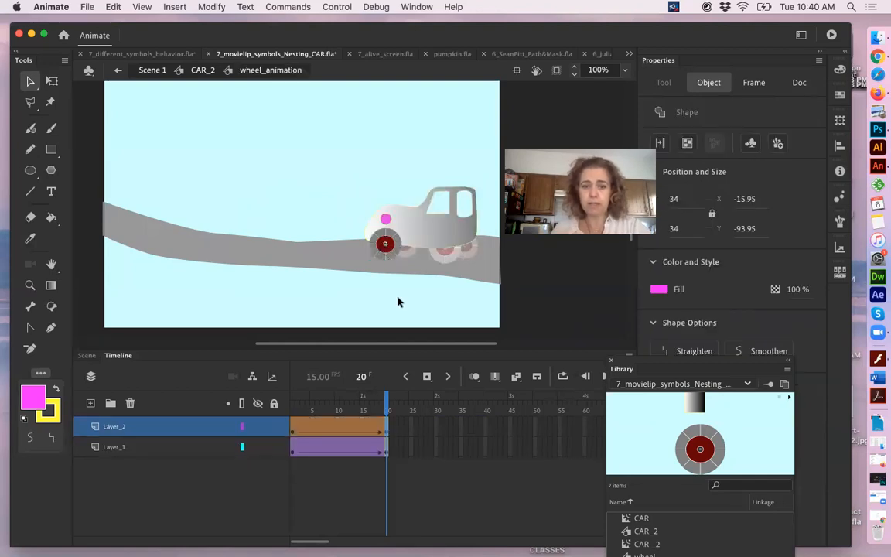
{"action": "left_click", "coordinate": [92, 404]}
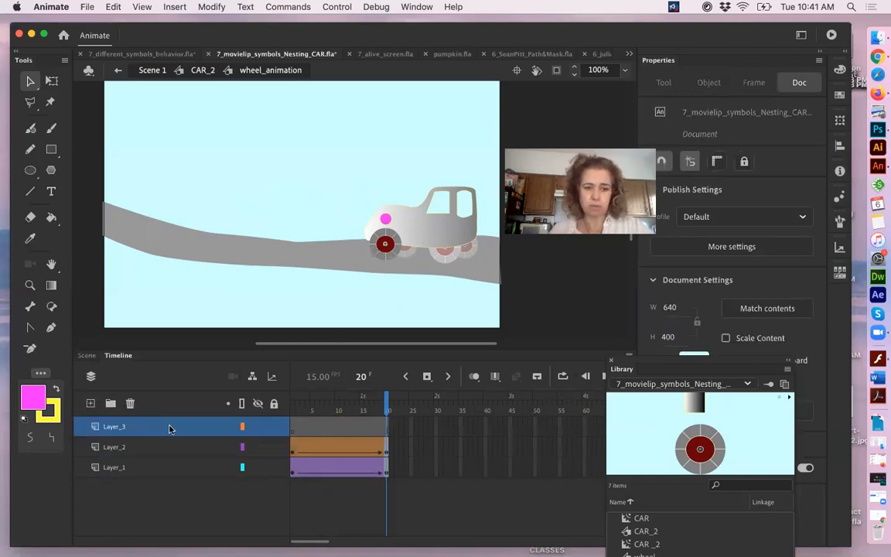
{"action": "left_click", "coordinate": [130, 403]}
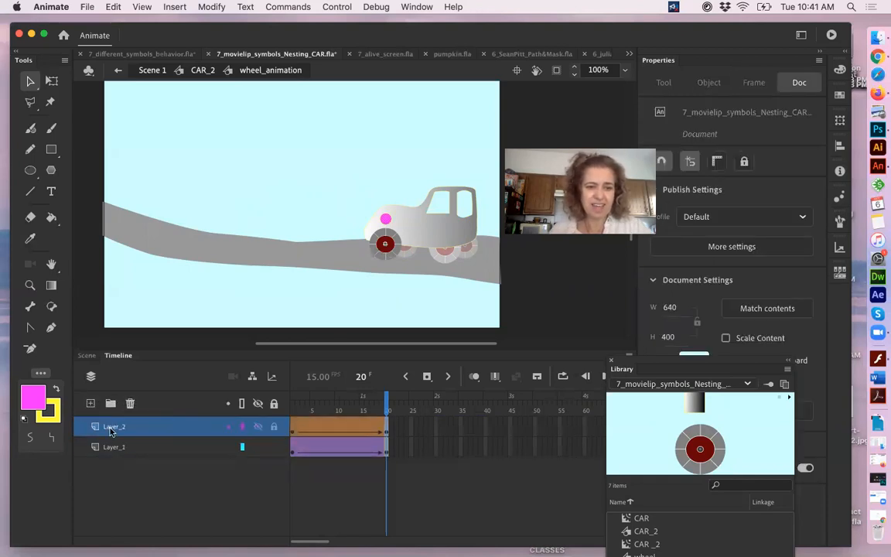
{"action": "left_click", "coordinate": [110, 431]}
{"action": "left_click", "coordinate": [130, 403]}
{"action": "left_click_drag", "start_coordinate": [294, 403], "coordinate": [333, 410]}
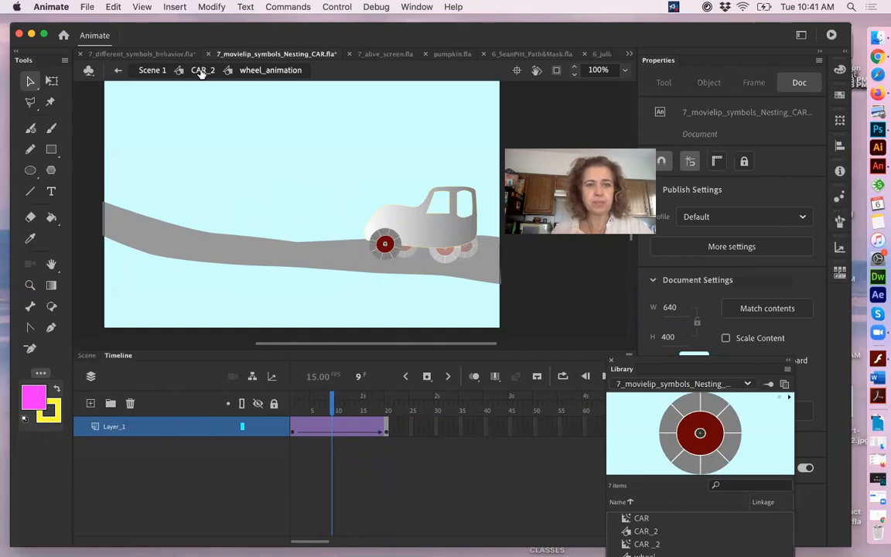
Step: Return to the CAR_2 symbol, go back to frame 1 and hide the Layer_1 car body
{"action": "left_click", "coordinate": [201, 70]}
{"action": "left_click", "coordinate": [303, 407]}
{"action": "left_click_drag", "start_coordinate": [304, 409], "coordinate": [271, 417]}
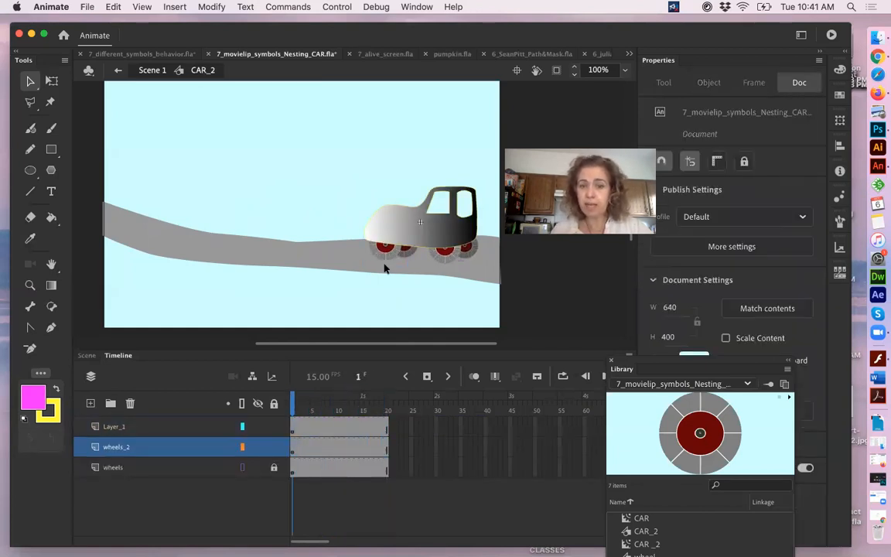
{"action": "left_click", "coordinate": [258, 427]}
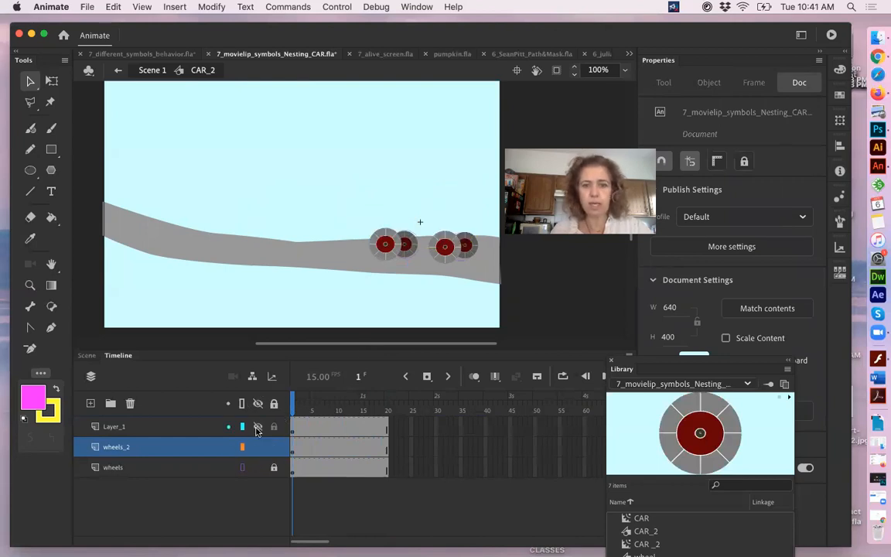
Step: Change the instance behavior of the left pair of wheel_animation instances, large and small, to Movie Clip
{"action": "left_click", "coordinate": [398, 251]}
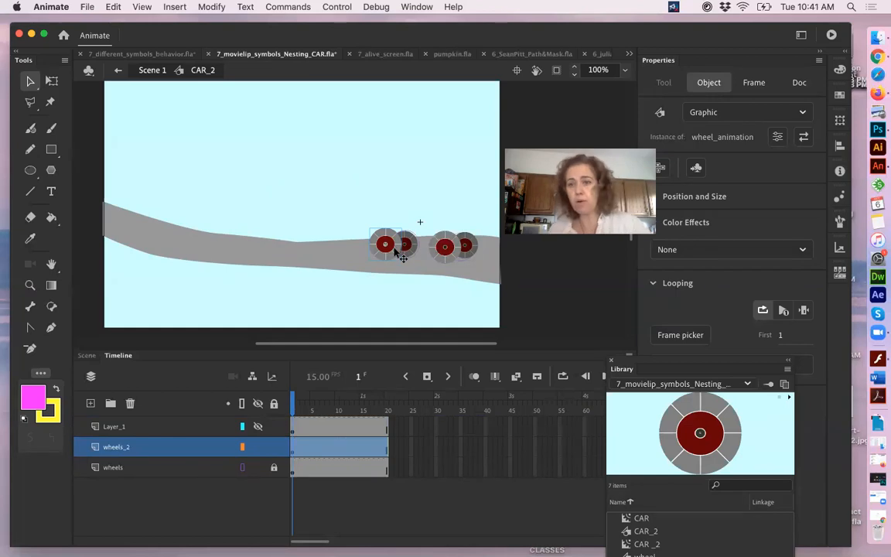
{"action": "left_click", "coordinate": [732, 113]}
{"action": "left_click", "coordinate": [666, 135]}
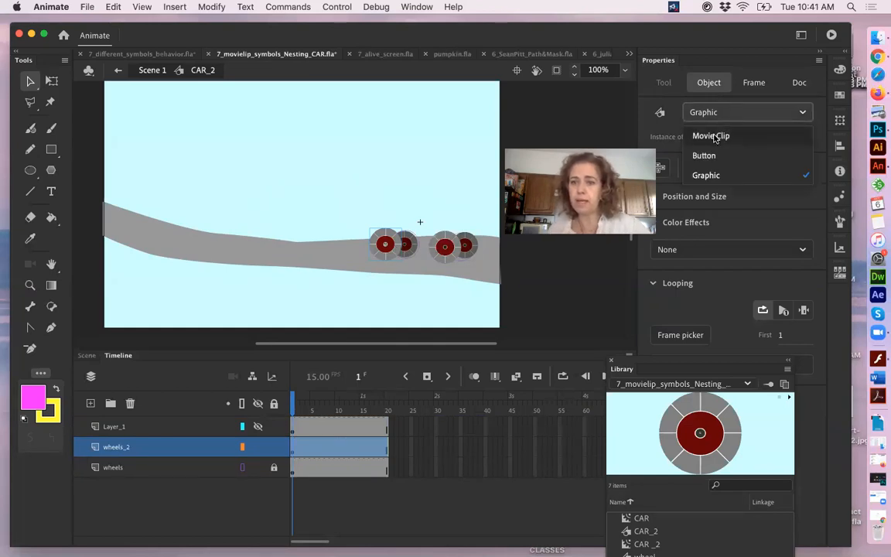
{"action": "left_click", "coordinate": [414, 248]}
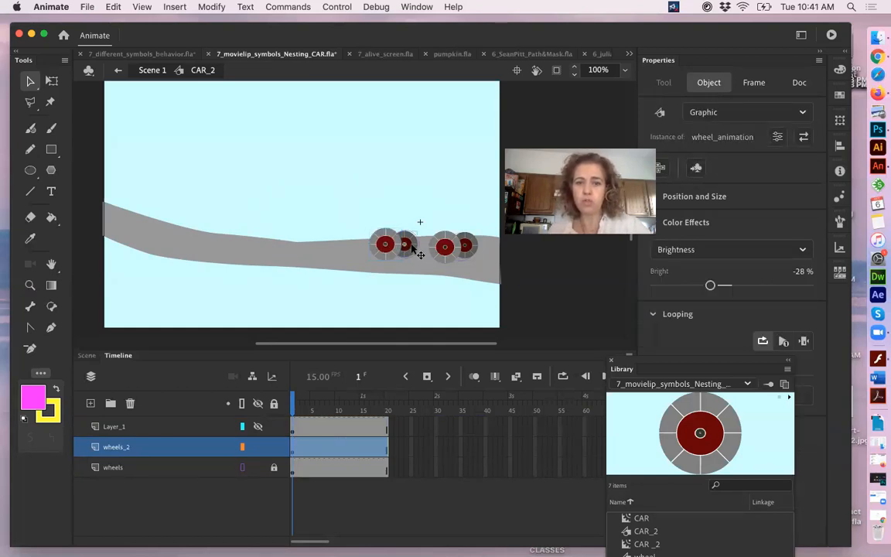
{"action": "left_click", "coordinate": [720, 113]}
{"action": "left_click", "coordinate": [708, 138]}
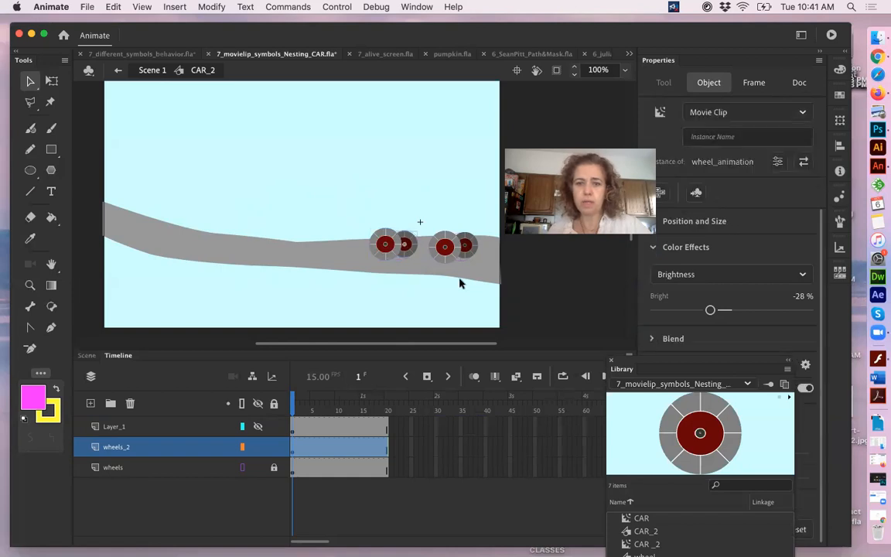
Step: Change the instance behavior of the right pair of wheel_animation instances to Movie Clip
{"action": "left_click", "coordinate": [454, 251]}
{"action": "left_click", "coordinate": [728, 113]}
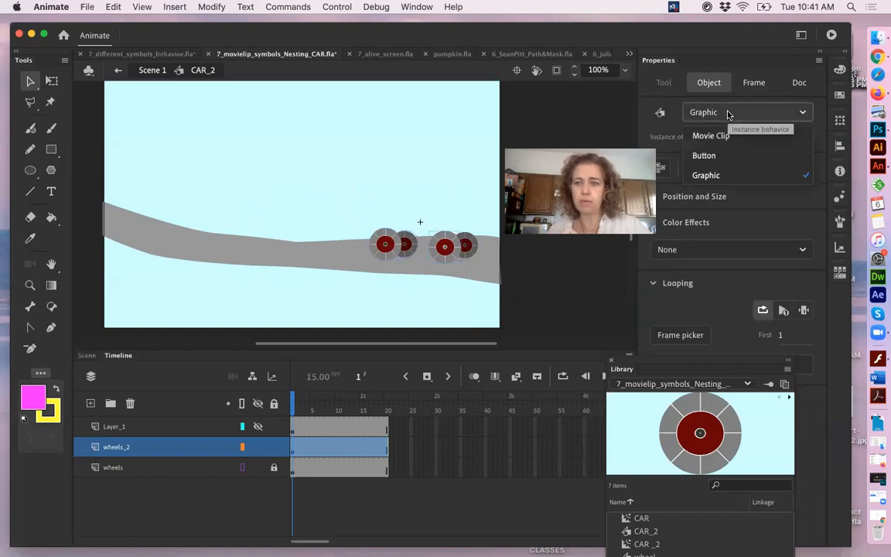
{"action": "left_click", "coordinate": [700, 138]}
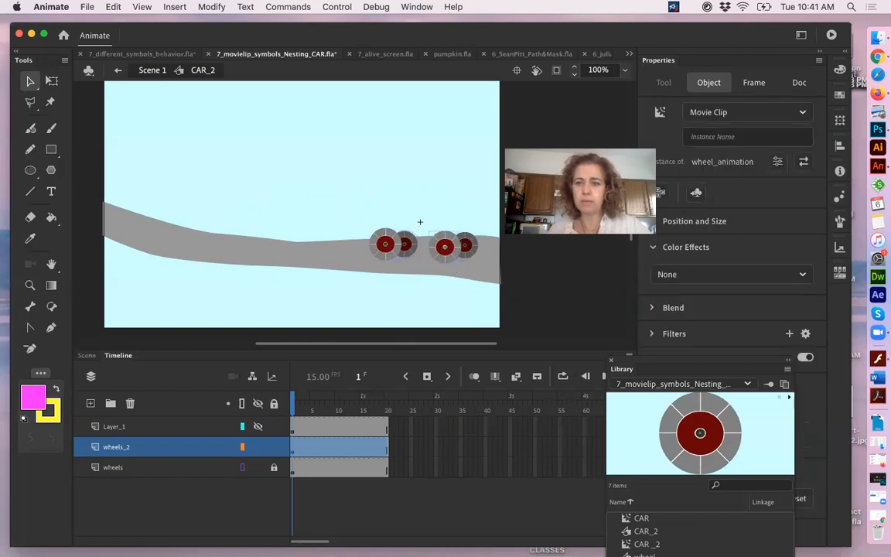
{"action": "left_click", "coordinate": [467, 246]}
{"action": "left_click", "coordinate": [725, 113]}
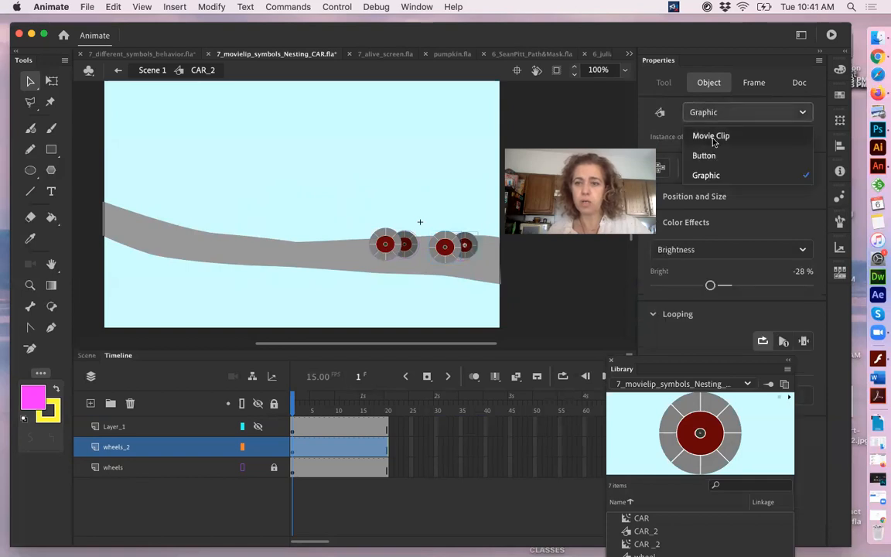
{"action": "left_click", "coordinate": [711, 137]}
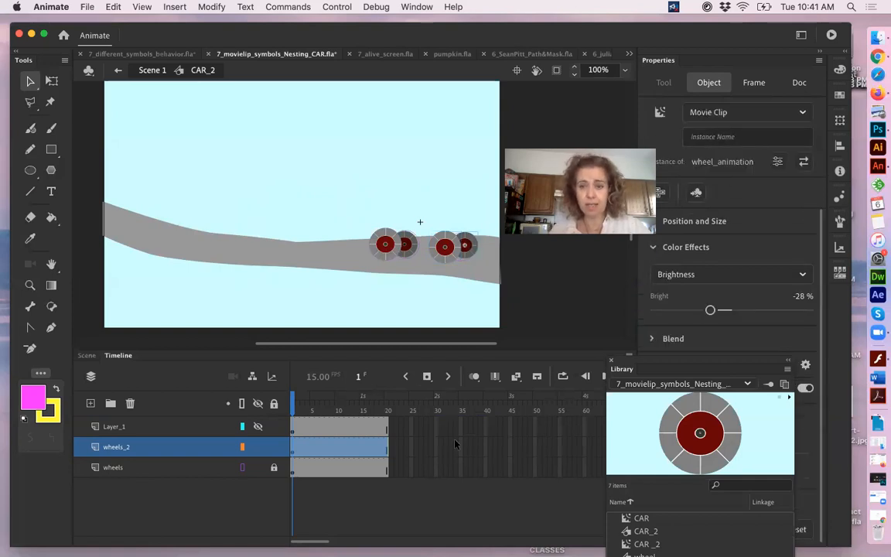
Step: Remove every frame after frame 1 from all three CAR_2 layers
{"action": "left_click_drag", "start_coordinate": [411, 428], "coordinate": [298, 473]}
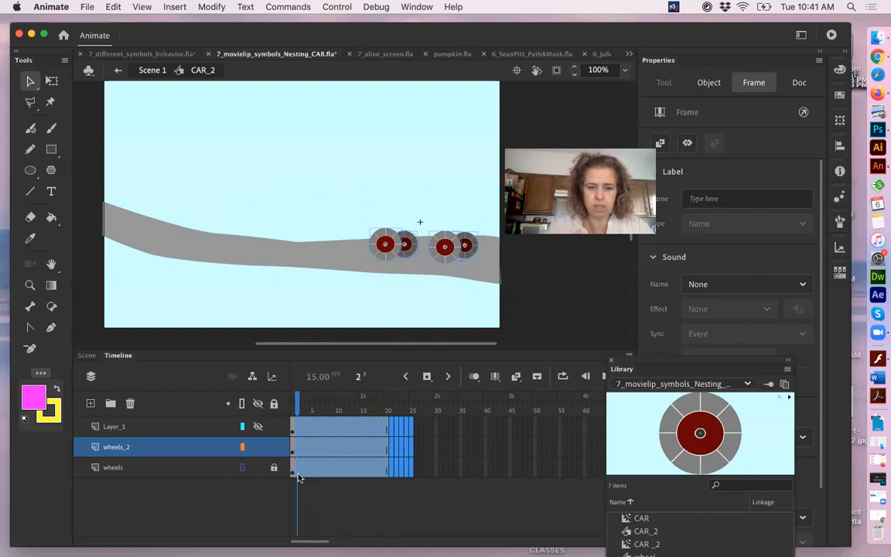
{"action": "key", "text": "shift+F5"}
{"action": "left_click", "coordinate": [365, 517]}
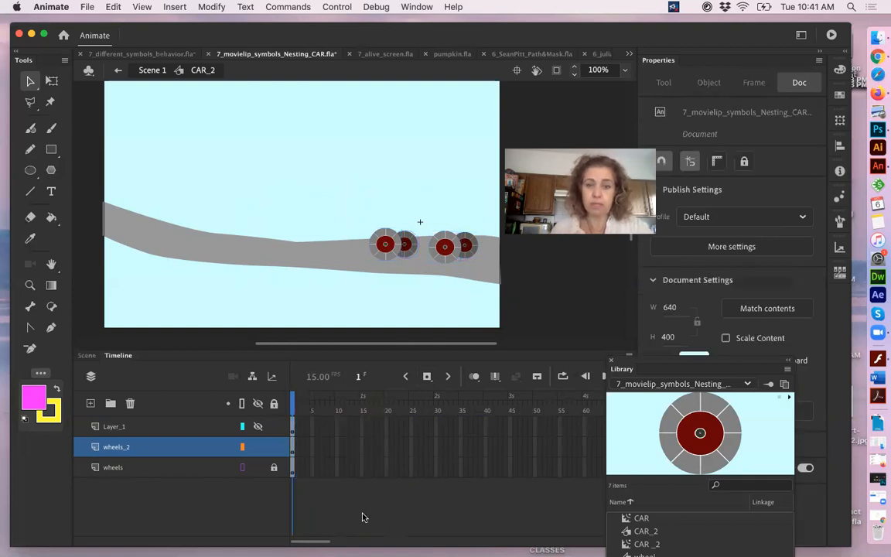
Step: Open the large left wheel's wheel_animation symbol in place, then play and scrub its rotation tween
{"action": "left_click", "coordinate": [389, 261]}
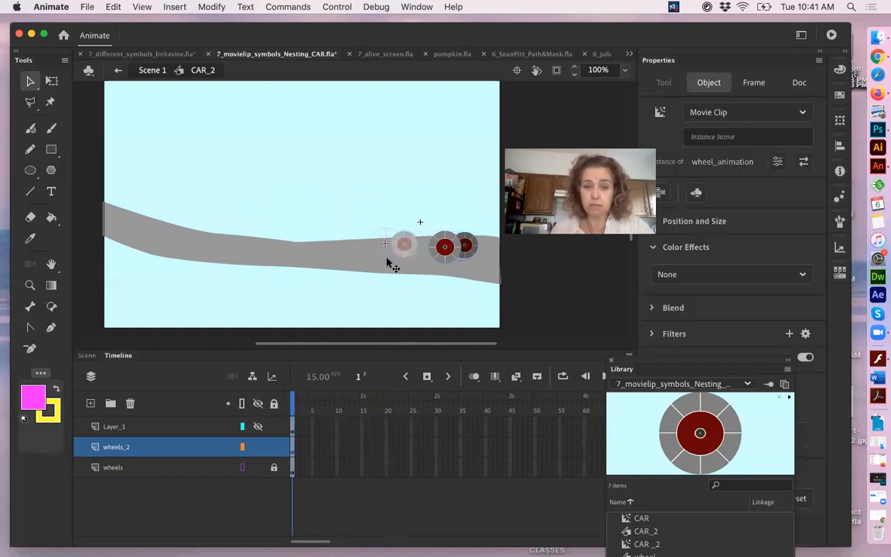
{"action": "double_click", "coordinate": [389, 261]}
{"action": "key", "text": "Return"}
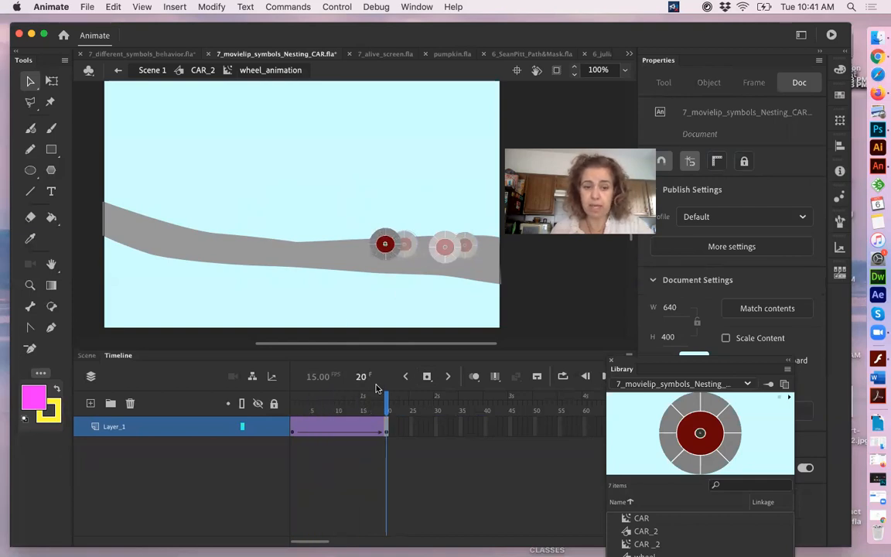
{"action": "left_click", "coordinate": [391, 257]}
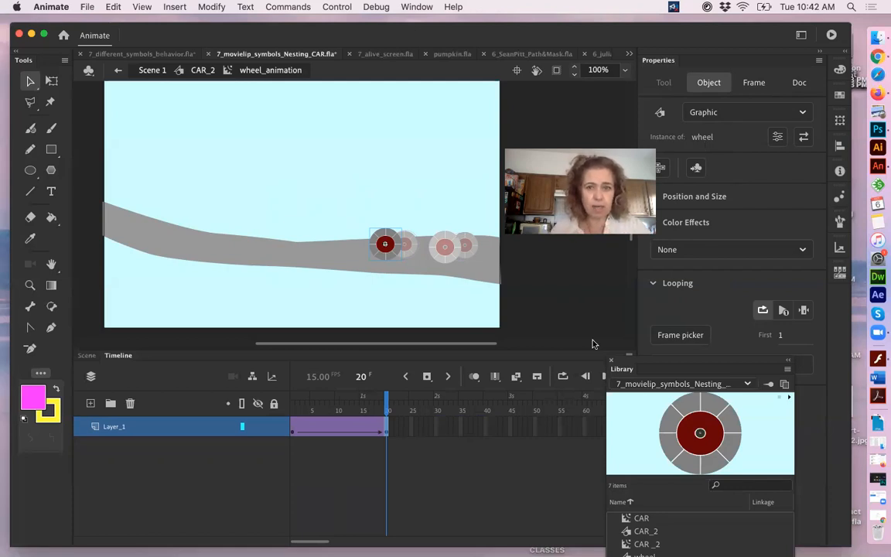
{"action": "left_click_drag", "start_coordinate": [308, 405], "coordinate": [363, 400]}
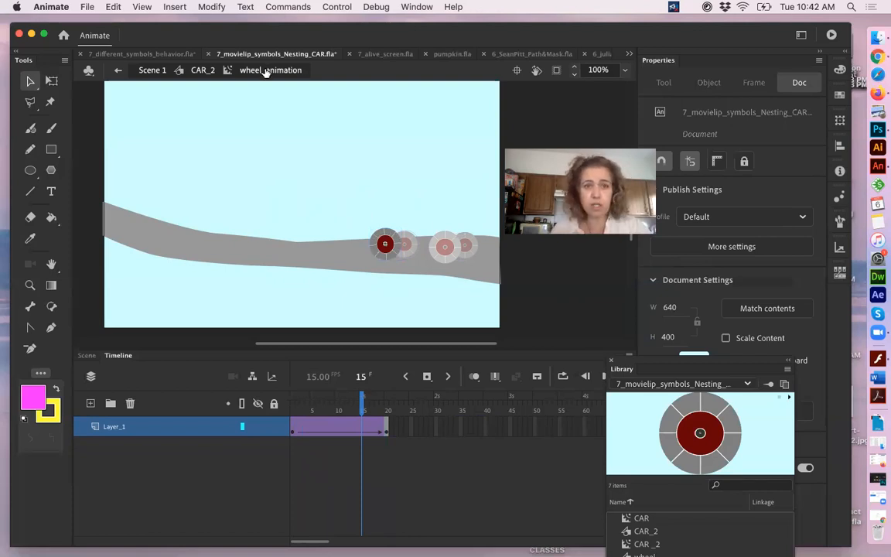
Step: Return to CAR_2, show the hidden Layer_1 car body, and go back to Scene 1
{"action": "left_click", "coordinate": [199, 70]}
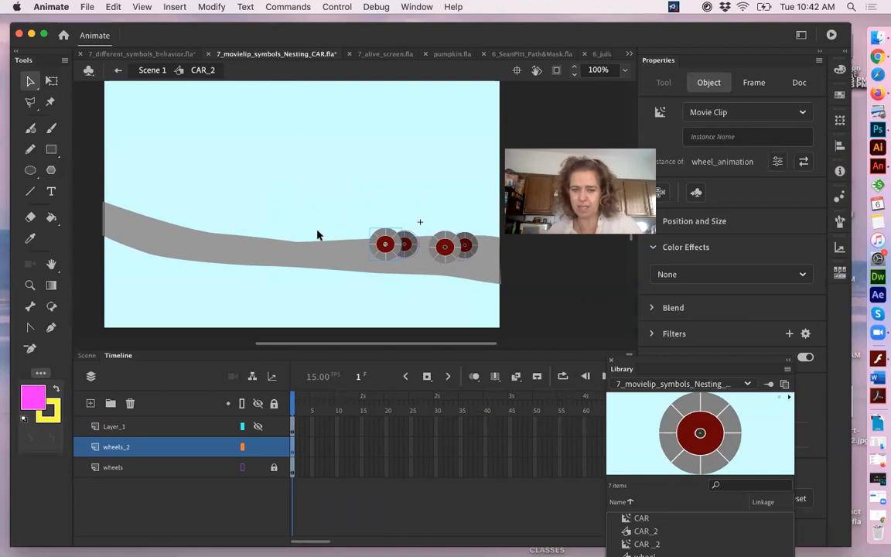
{"action": "left_click", "coordinate": [258, 427]}
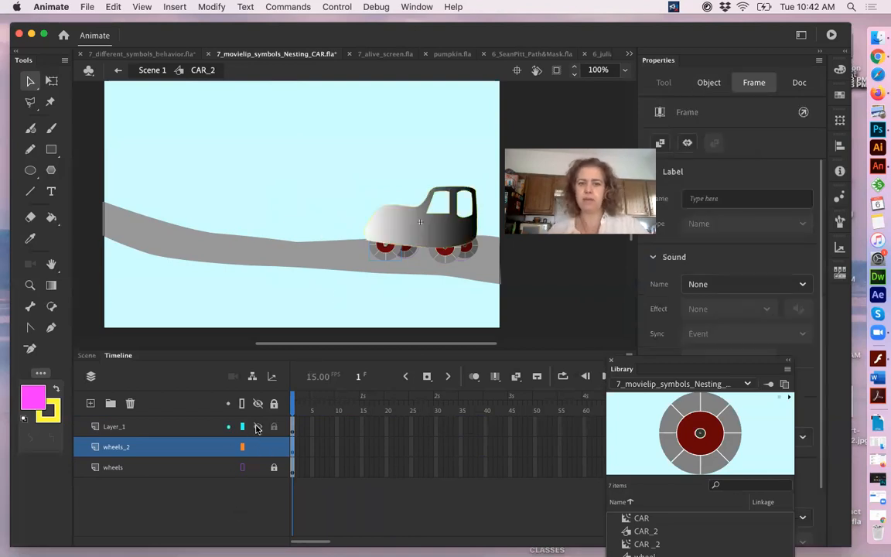
{"action": "left_click", "coordinate": [138, 70]}
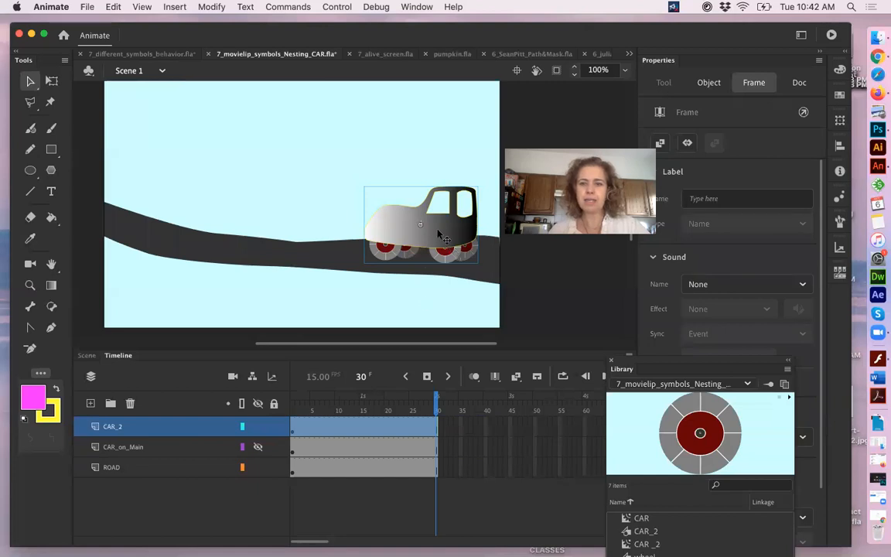
Step: Change the instance behavior of the CAR_2 car on the road to Movie Clip
{"action": "left_click", "coordinate": [438, 232]}
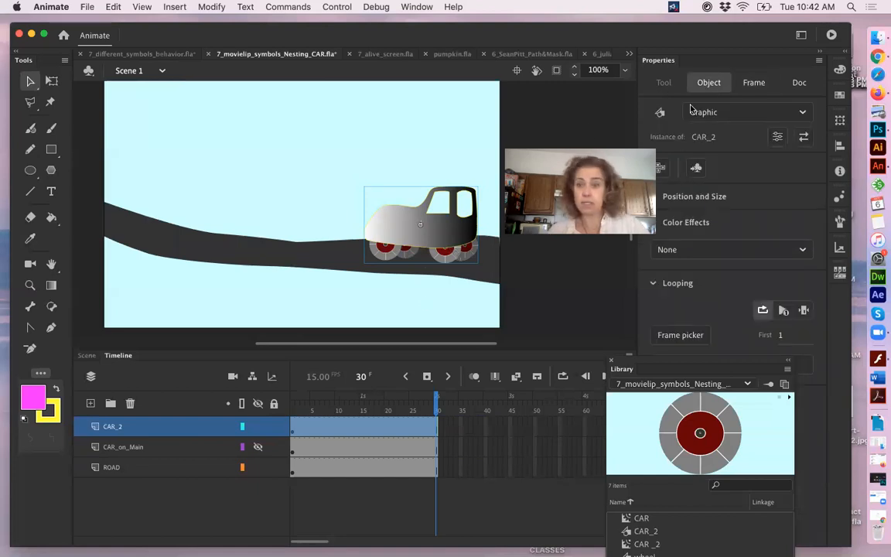
{"action": "left_click", "coordinate": [722, 114]}
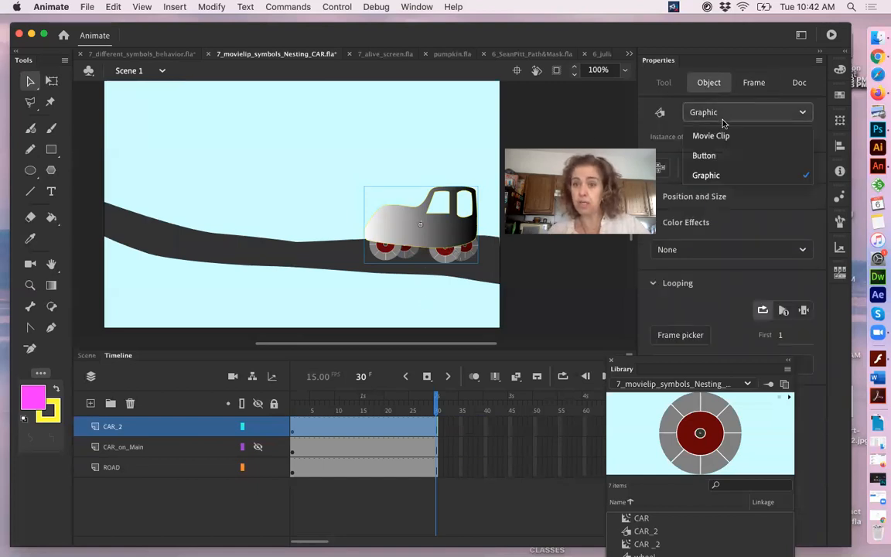
{"action": "left_click", "coordinate": [716, 136]}
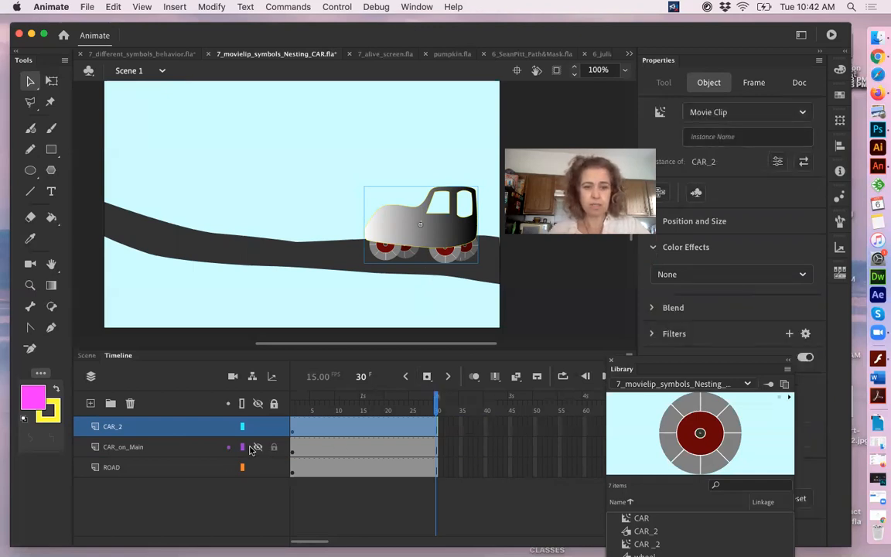
Step: Set the CAR_on_Main layer's type to Guide with its contents viewed as outlines
{"action": "left_click", "coordinate": [135, 450]}
{"action": "double_click", "coordinate": [135, 450]}
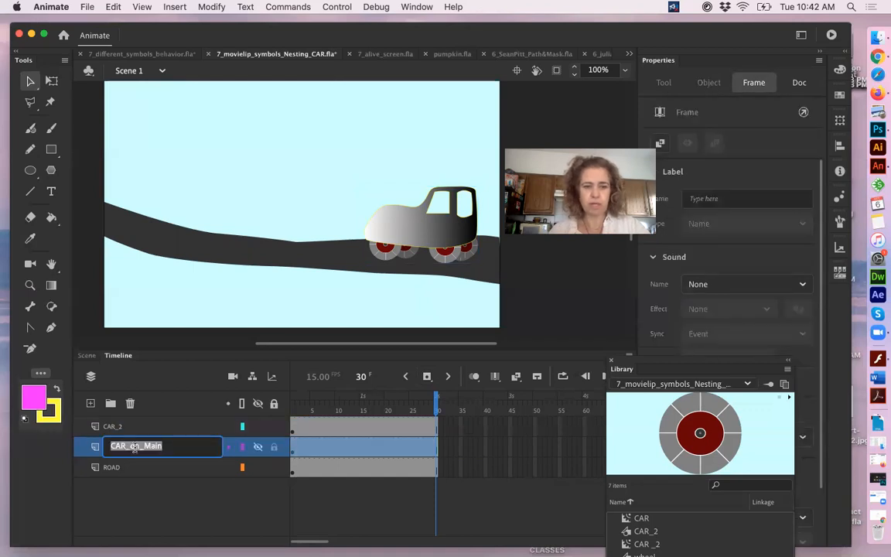
{"action": "left_click", "coordinate": [250, 449]}
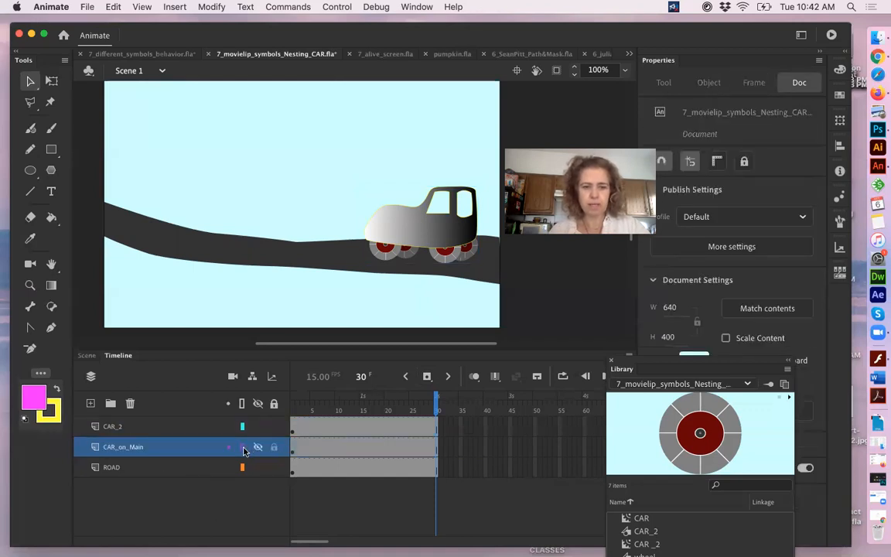
{"action": "double_click", "coordinate": [243, 451]}
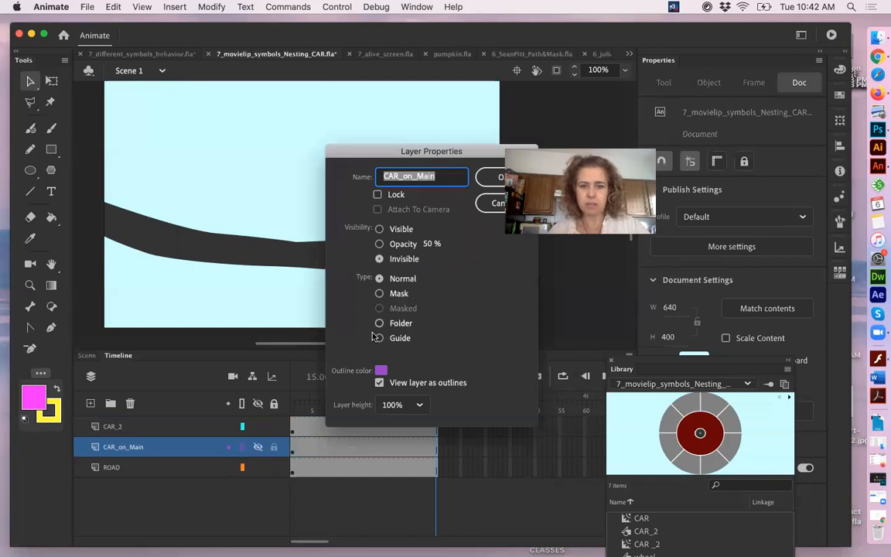
{"action": "left_click", "coordinate": [378, 338]}
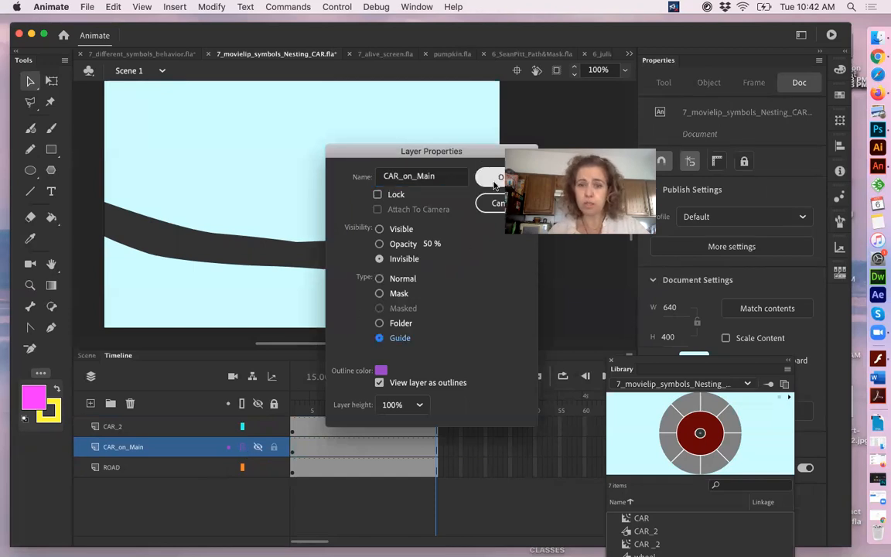
{"action": "left_click", "coordinate": [494, 183]}
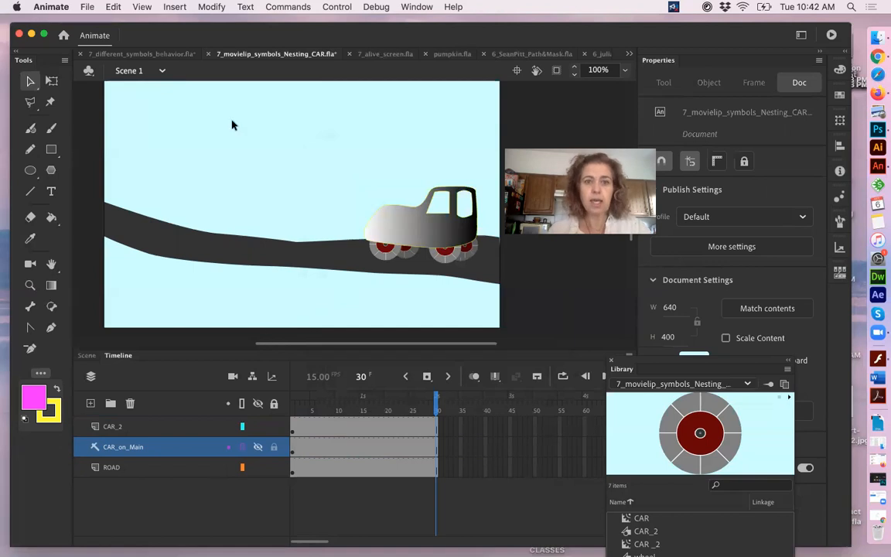
Step: Test the scene to watch the car's nested wheel animation play, then close the preview
{"action": "left_click", "coordinate": [333, 7]}
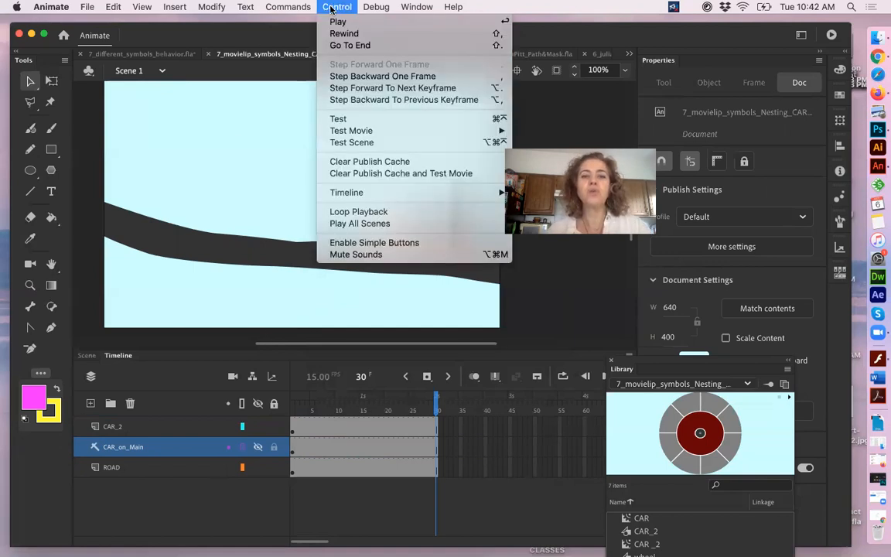
{"action": "left_click", "coordinate": [355, 142]}
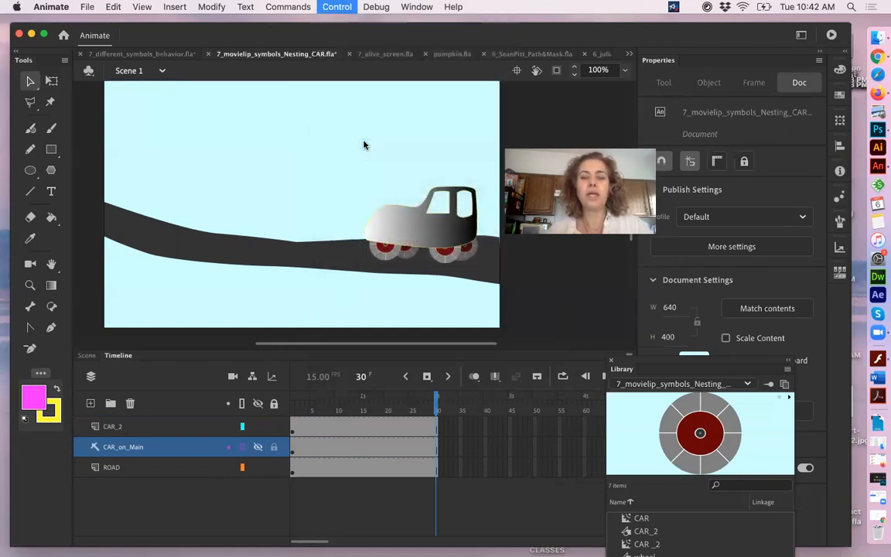
{"action": "left_click_drag", "start_coordinate": [401, 156], "coordinate": [218, 87]}
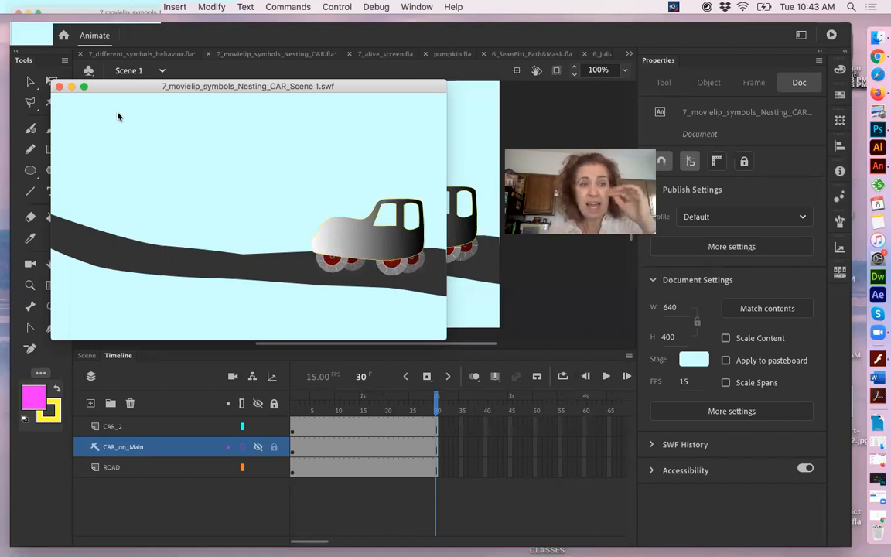
{"action": "left_click", "coordinate": [59, 88]}
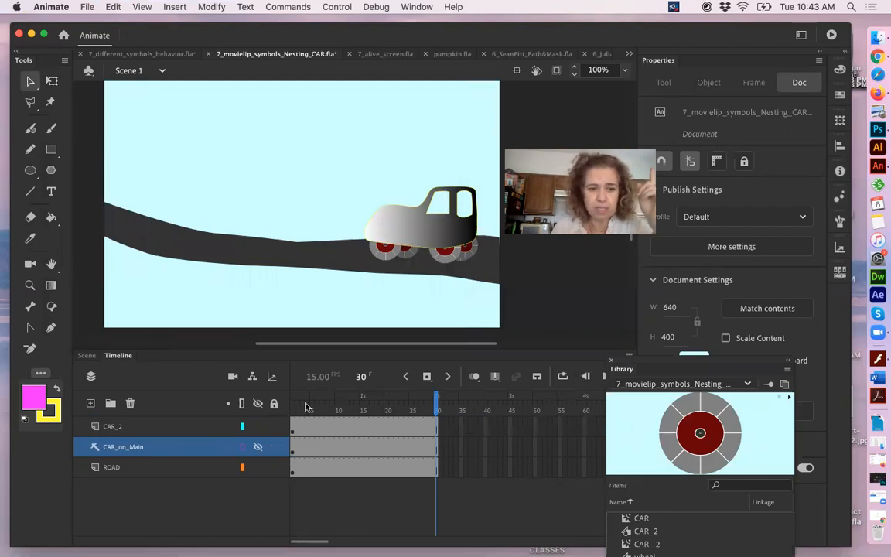
Step: Set the CAR_on_Main layer's type to Normal
{"action": "double_click", "coordinate": [244, 451]}
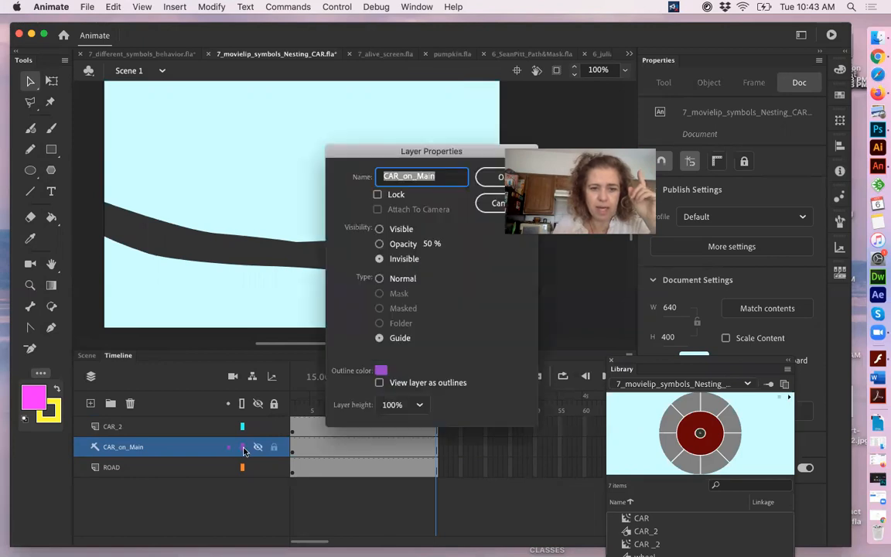
{"action": "left_click", "coordinate": [379, 278]}
{"action": "left_click", "coordinate": [496, 176]}
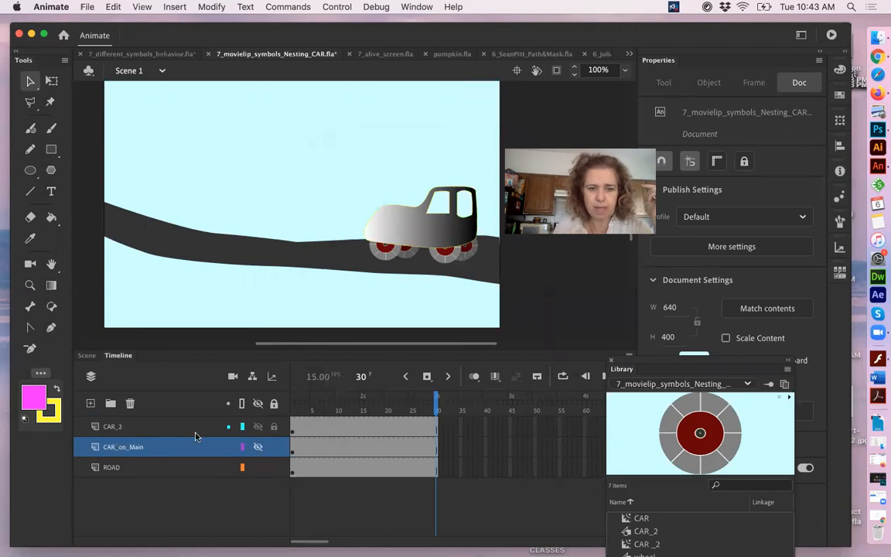
Step: Turn the CAR_2 layer into a hidden Guide layer with its contents viewed as outlines
{"action": "left_click", "coordinate": [243, 427]}
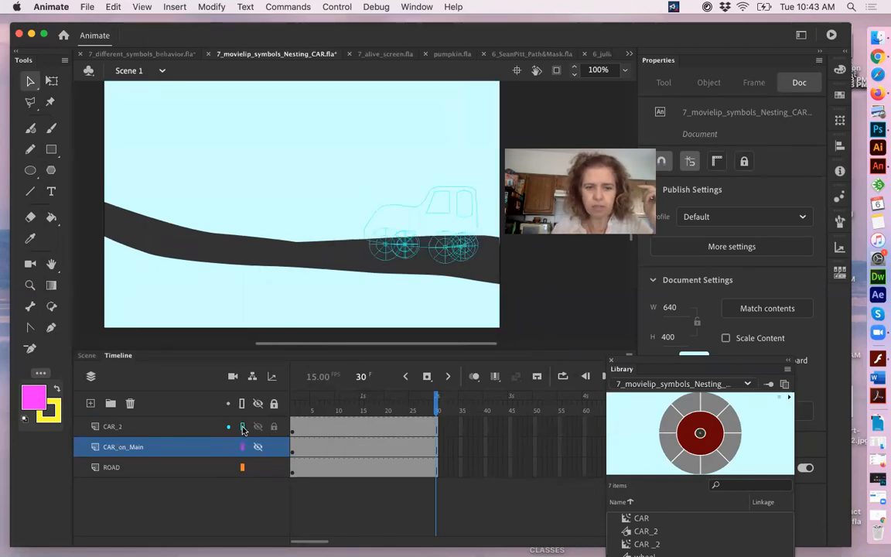
{"action": "double_click", "coordinate": [242, 427]}
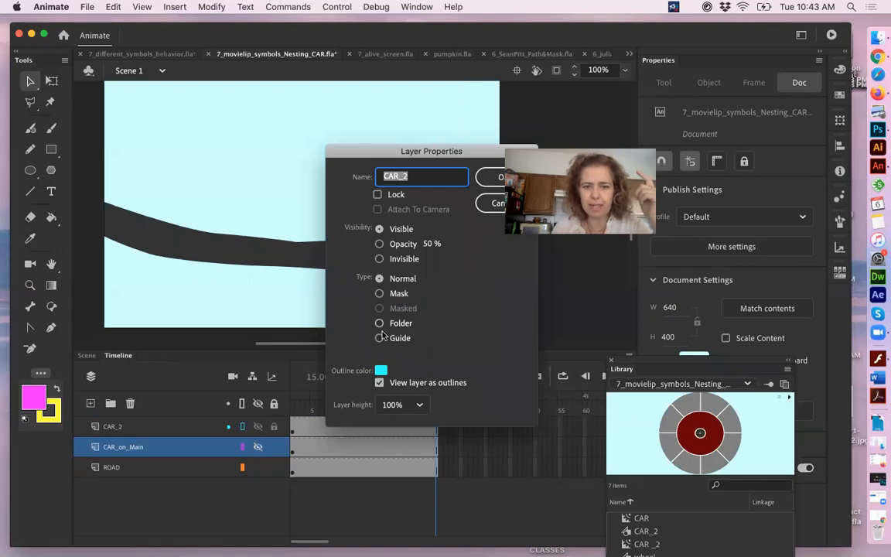
{"action": "left_click", "coordinate": [379, 338]}
{"action": "left_click", "coordinate": [499, 176]}
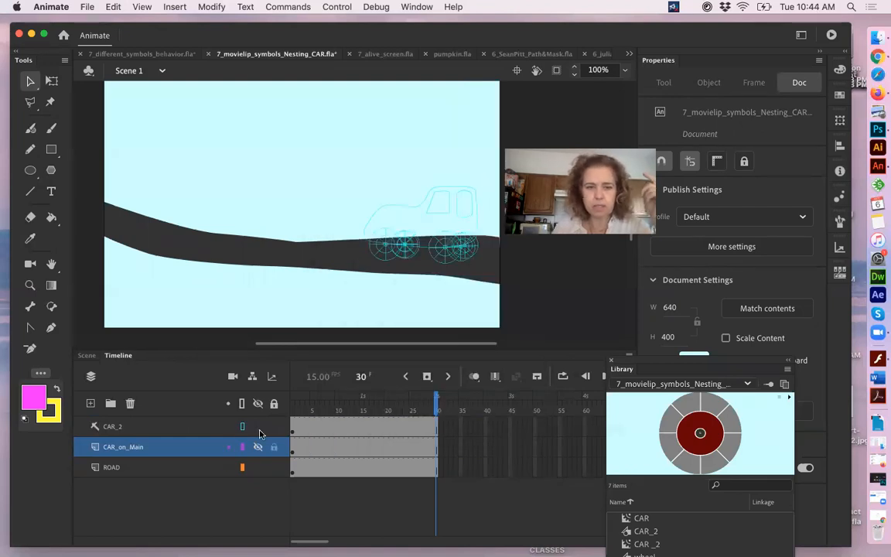
{"action": "left_click", "coordinate": [258, 427]}
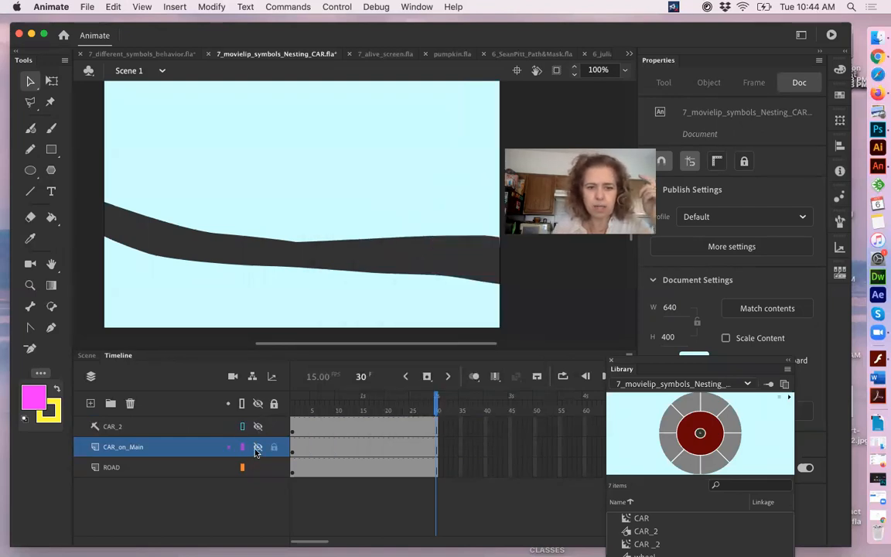
Step: Show the hidden CAR_on_Main layer and scrub the timeline to check the car on the road
{"action": "left_click", "coordinate": [256, 447]}
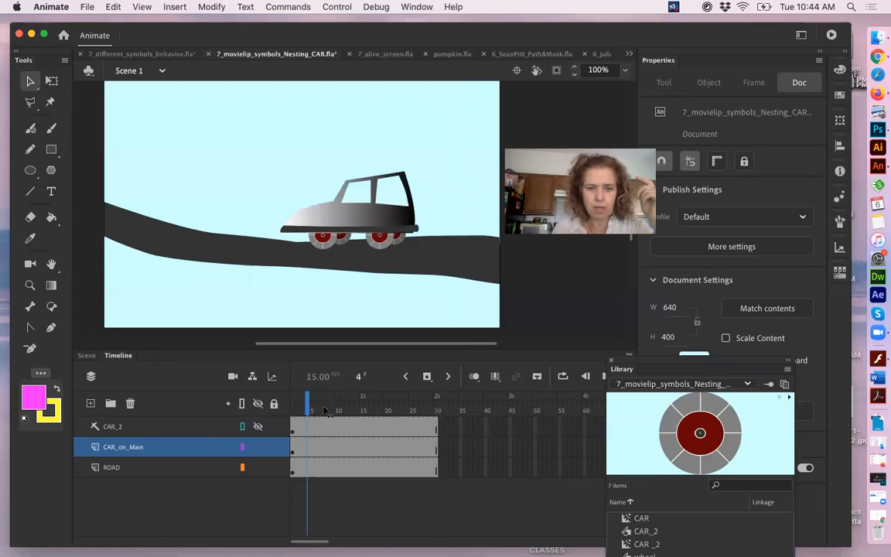
{"action": "left_click_drag", "start_coordinate": [418, 418], "coordinate": [386, 419]}
Step: Switch to Scene 2 and scrub through the car_2 layer's movement between frames 1 and 59
{"action": "left_click", "coordinate": [125, 70]}
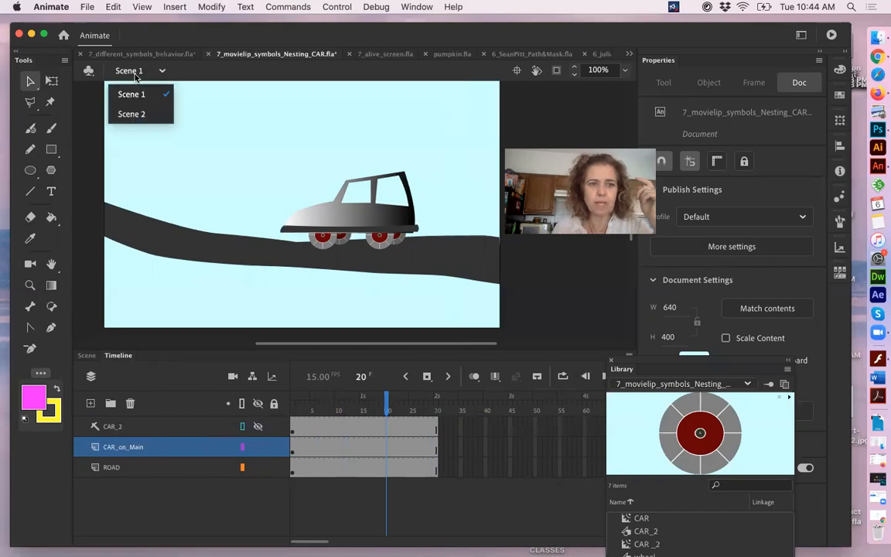
{"action": "left_click", "coordinate": [133, 115]}
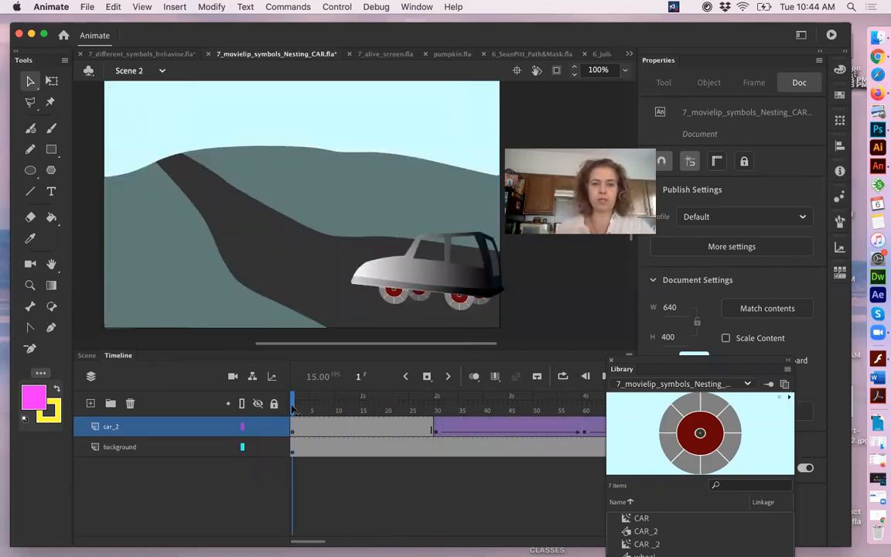
{"action": "left_click_drag", "start_coordinate": [293, 409], "coordinate": [339, 414]}
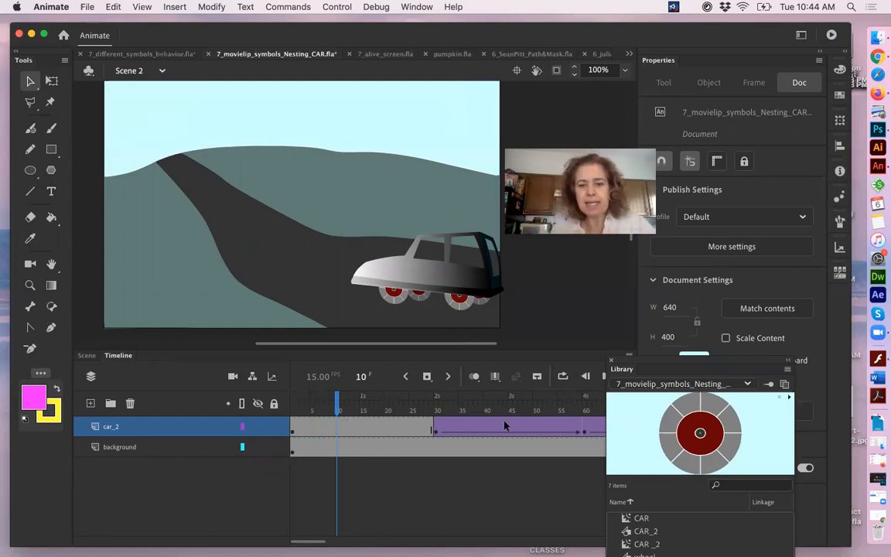
{"action": "left_click_drag", "start_coordinate": [436, 408], "coordinate": [440, 431]}
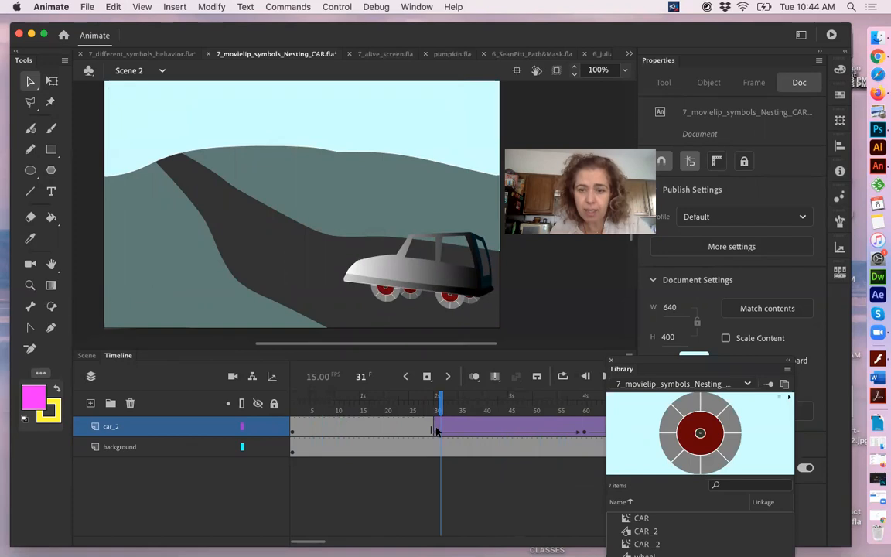
{"action": "left_click", "coordinate": [581, 410]}
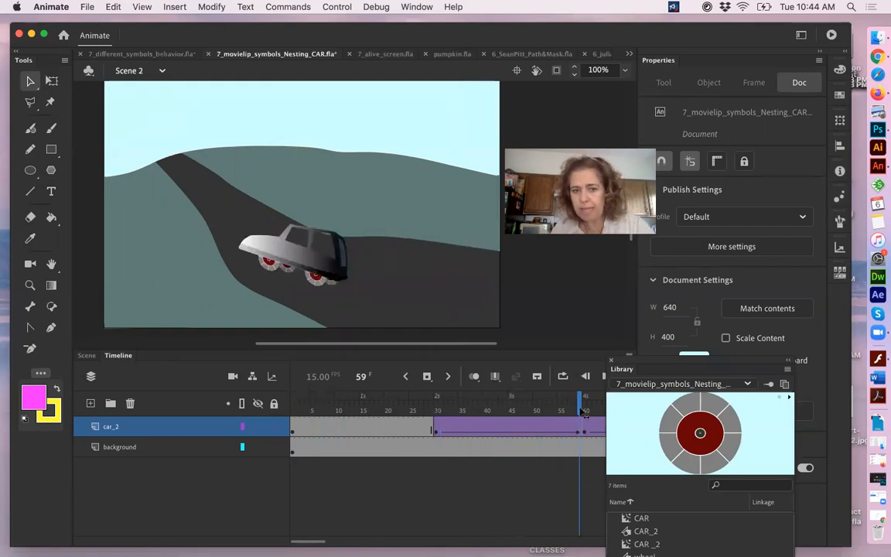
{"action": "left_click_drag", "start_coordinate": [445, 410], "coordinate": [582, 413]}
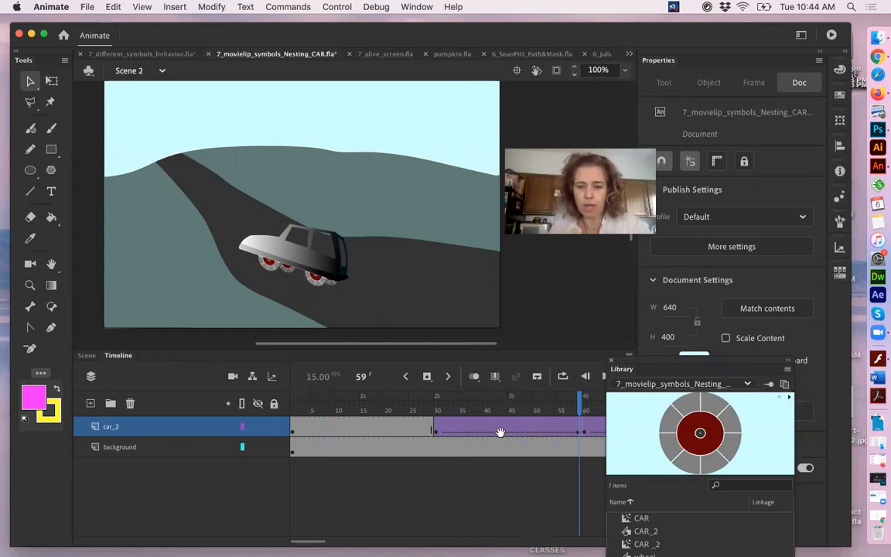
{"action": "left_click_drag", "start_coordinate": [418, 492], "coordinate": [342, 478]}
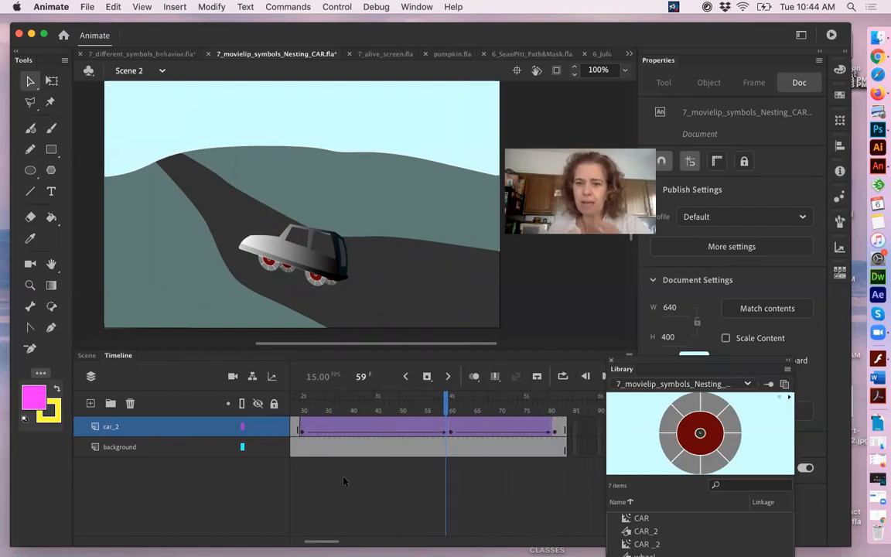
Step: Inspect the car_2 layer's classic tweens and its keyframes at frames 60 and 81, and return to frame 30
{"action": "left_click", "coordinate": [350, 427]}
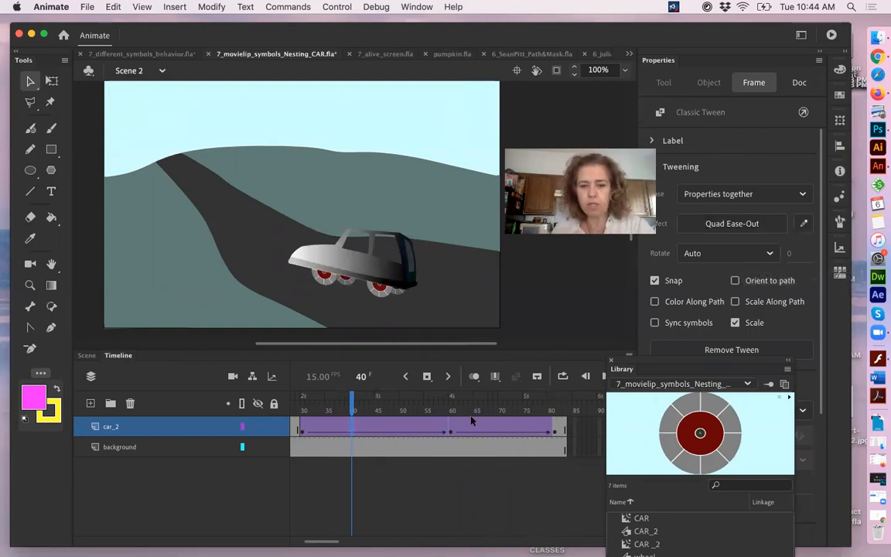
{"action": "left_click", "coordinate": [449, 434]}
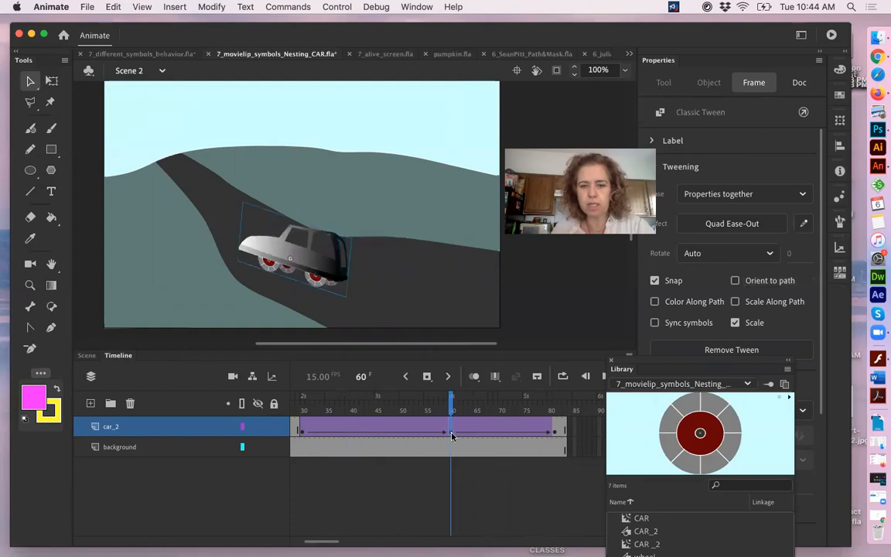
{"action": "left_click", "coordinate": [554, 434]}
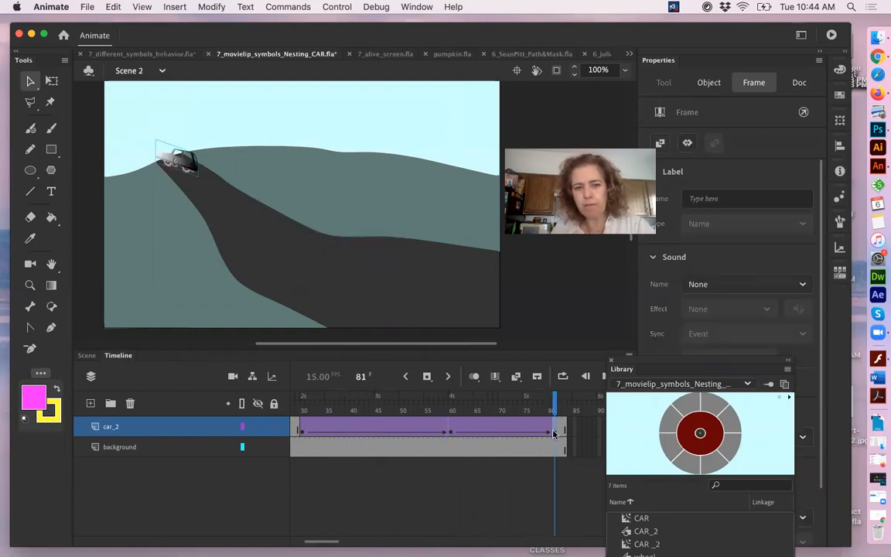
{"action": "left_click", "coordinate": [381, 408]}
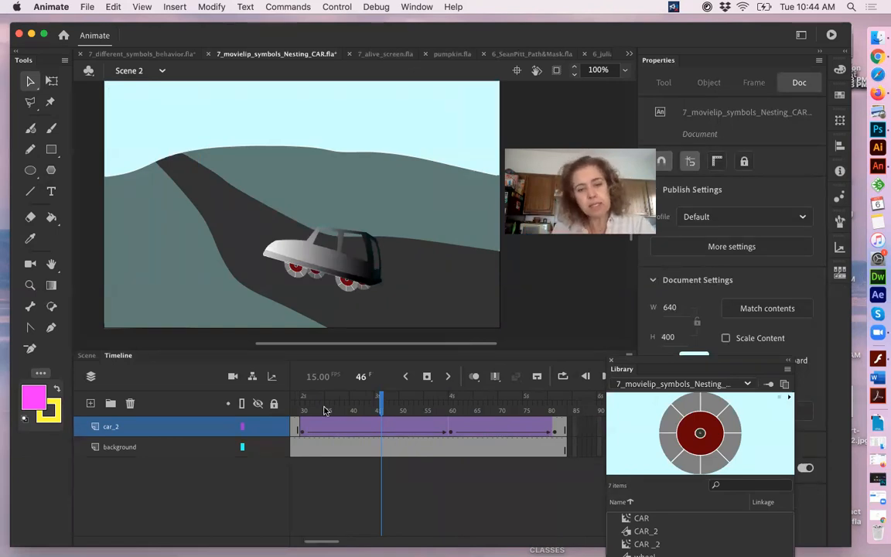
{"action": "left_click_drag", "start_coordinate": [313, 411], "coordinate": [304, 450]}
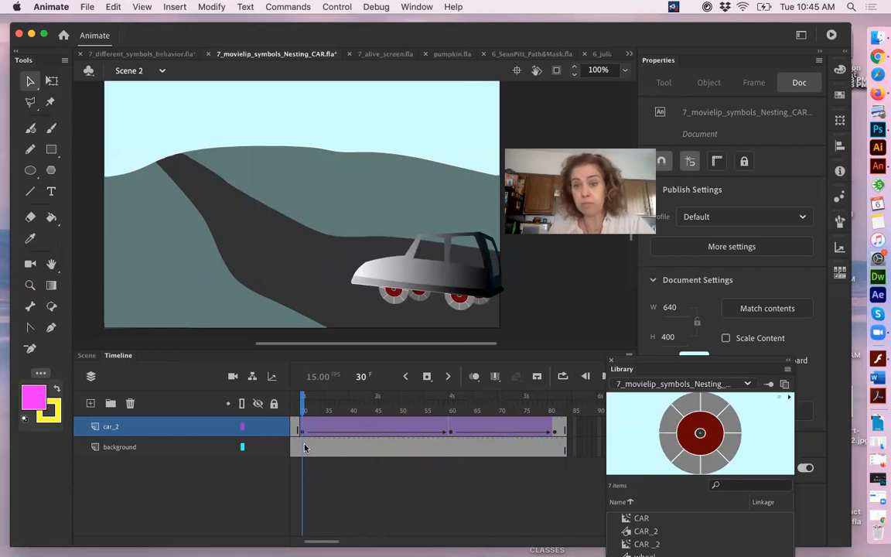
Step: Test Scene 2 to watch the car drive up the hill road, then close the preview
{"action": "left_click", "coordinate": [335, 7]}
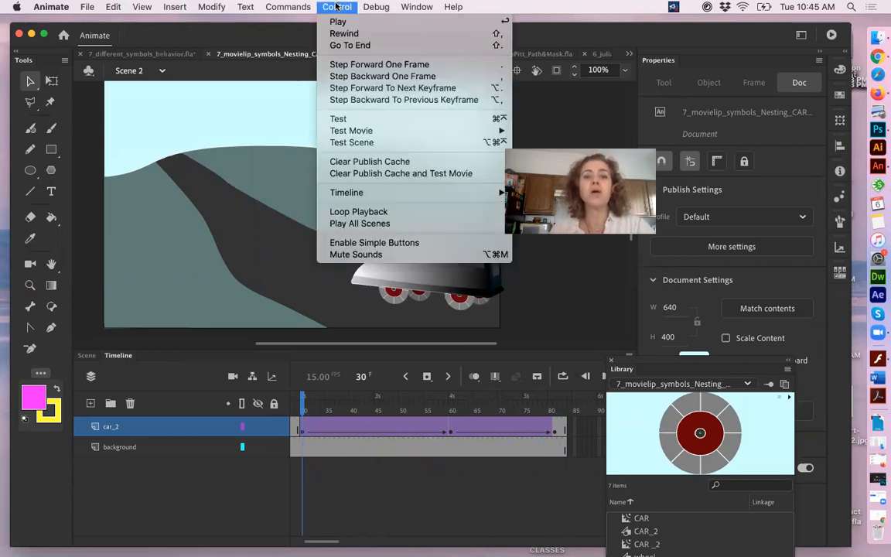
{"action": "left_click", "coordinate": [376, 144]}
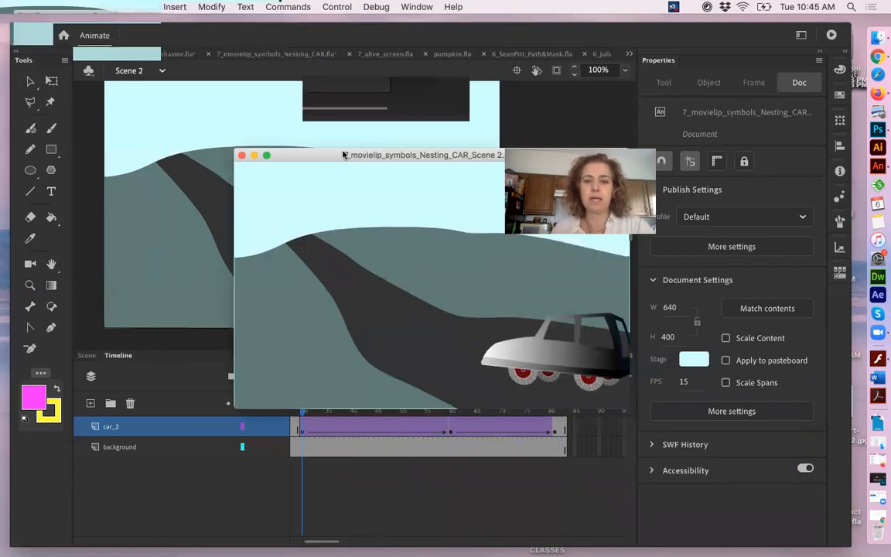
{"action": "left_click_drag", "start_coordinate": [343, 155], "coordinate": [213, 105]}
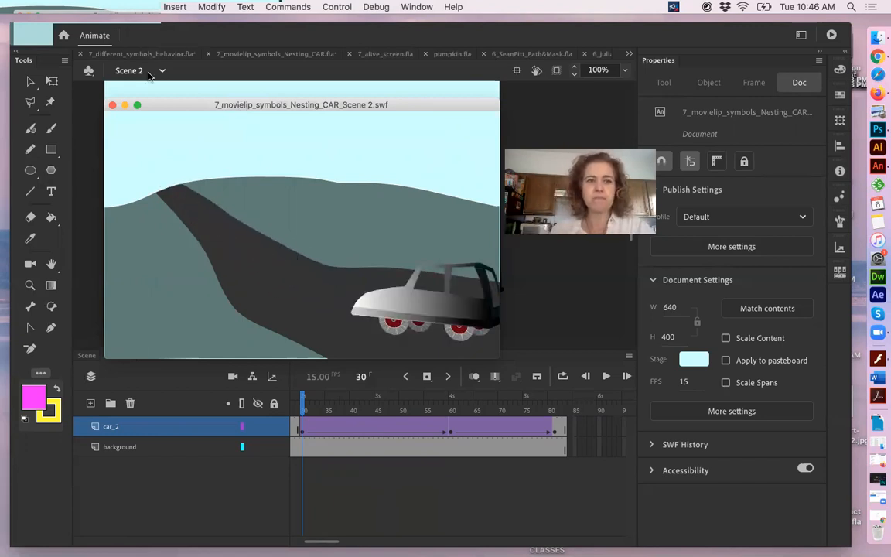
{"action": "left_click", "coordinate": [112, 104]}
{"action": "key", "text": "super+l"}
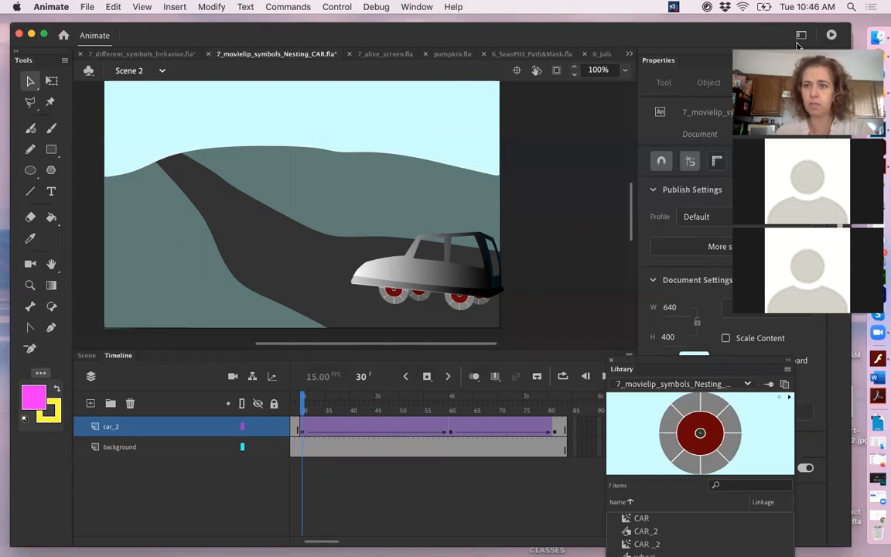
{"action": "left_click_drag", "start_coordinate": [827, 45], "coordinate": [798, 45]}
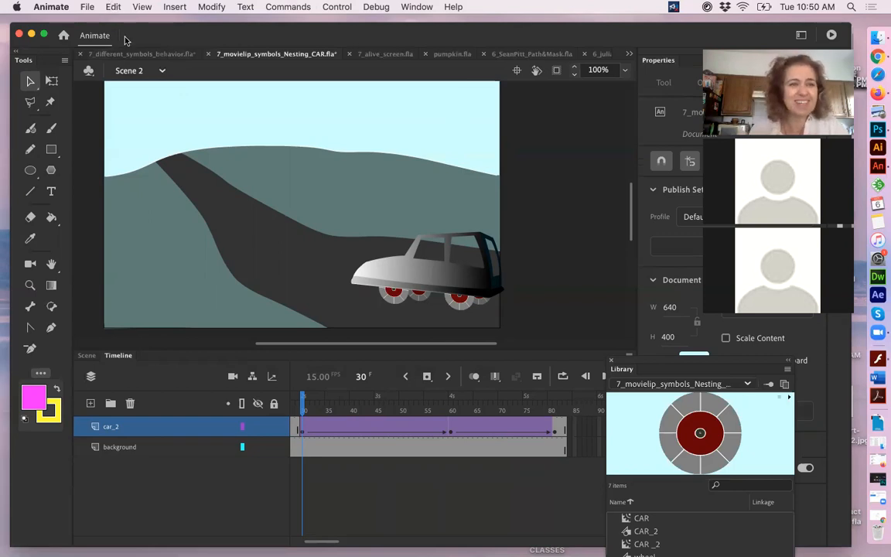
Step: Switch to Finder, extract 6_nesting_files.zip in Downloads, and open the extracted 6_nesting_files folder
{"action": "left_click_drag", "start_coordinate": [133, 38], "coordinate": [313, 282]}
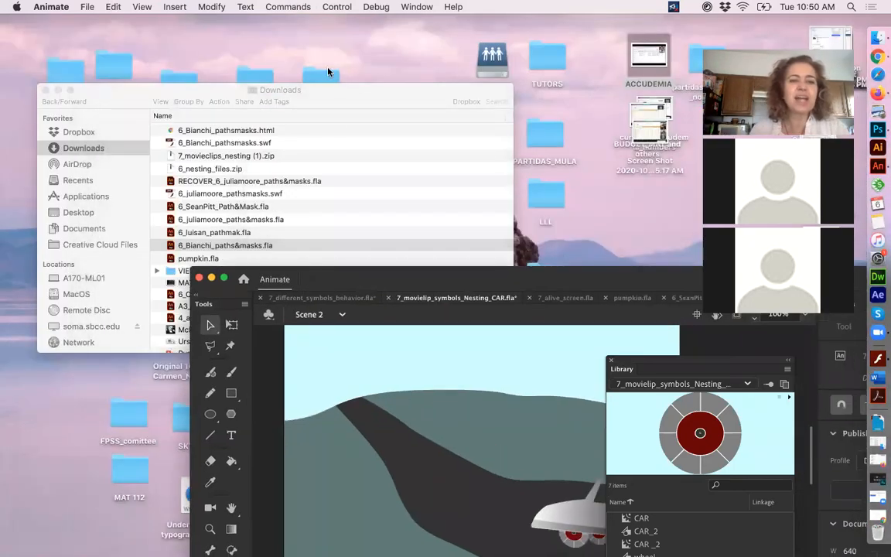
{"action": "left_click_drag", "start_coordinate": [358, 95], "coordinate": [311, 68]}
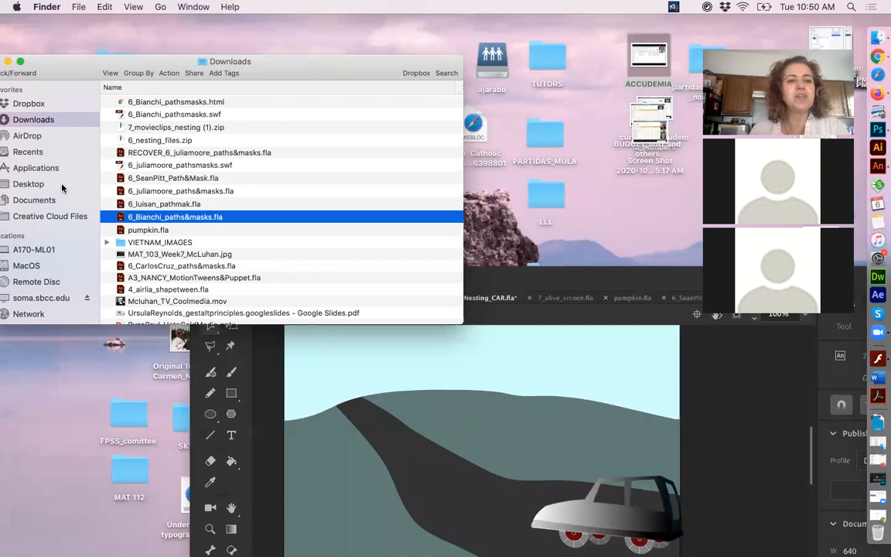
{"action": "double_click", "coordinate": [153, 141]}
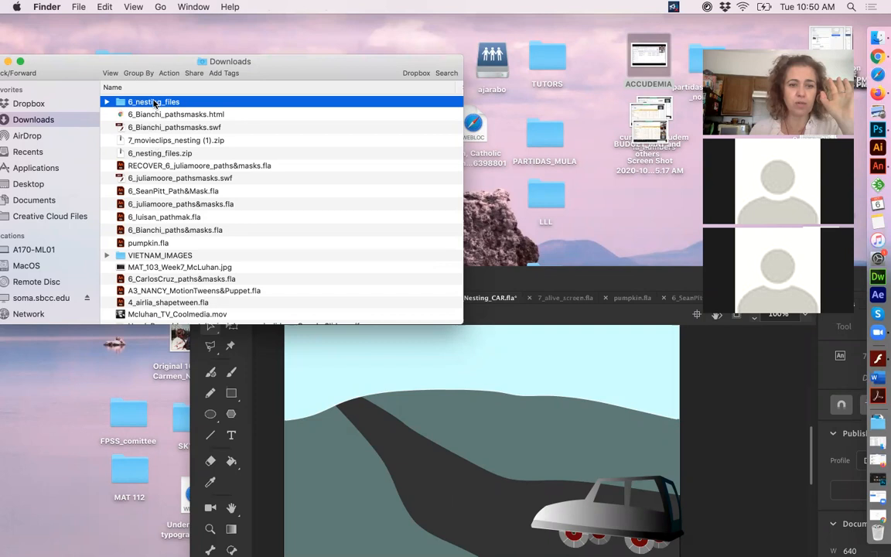
{"action": "double_click", "coordinate": [155, 104]}
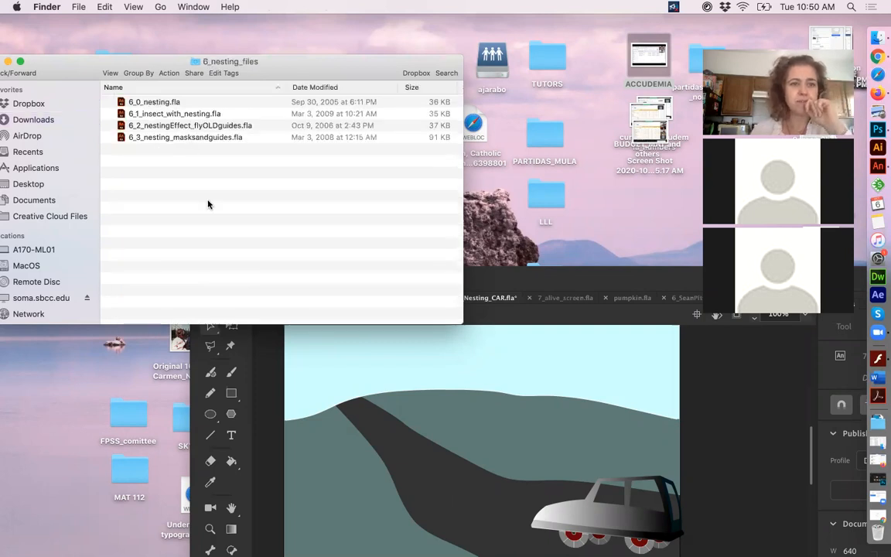
Step: Open 6_0_nesting.fla in Animate, accept its conversion to ActionScript 3.0, and scrub the start of the silly_face layer
{"action": "double_click", "coordinate": [149, 101]}
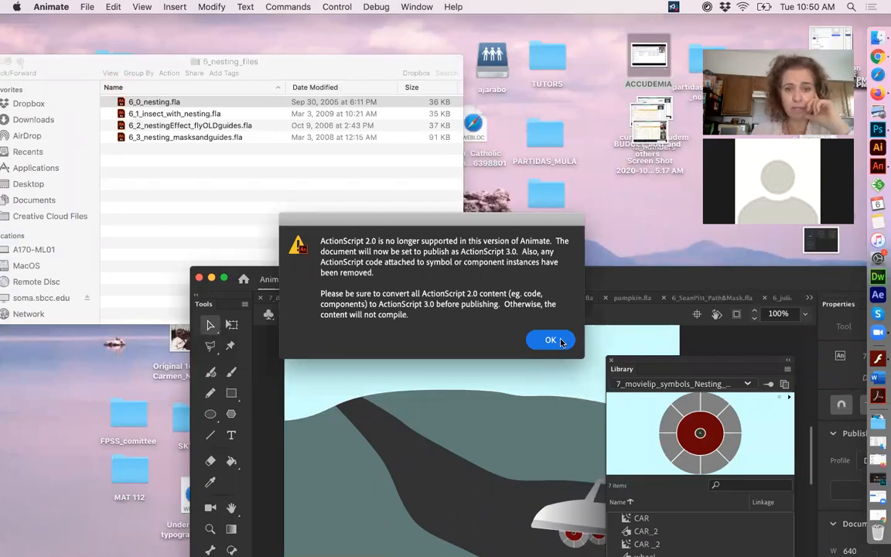
{"action": "left_click", "coordinate": [551, 341]}
{"action": "double_click", "coordinate": [692, 278]}
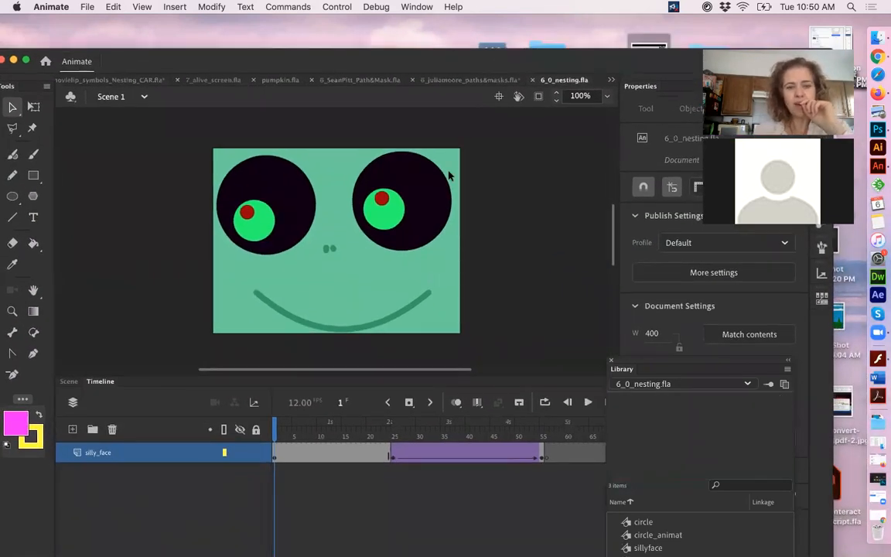
{"action": "left_click_drag", "start_coordinate": [291, 438], "coordinate": [274, 449]}
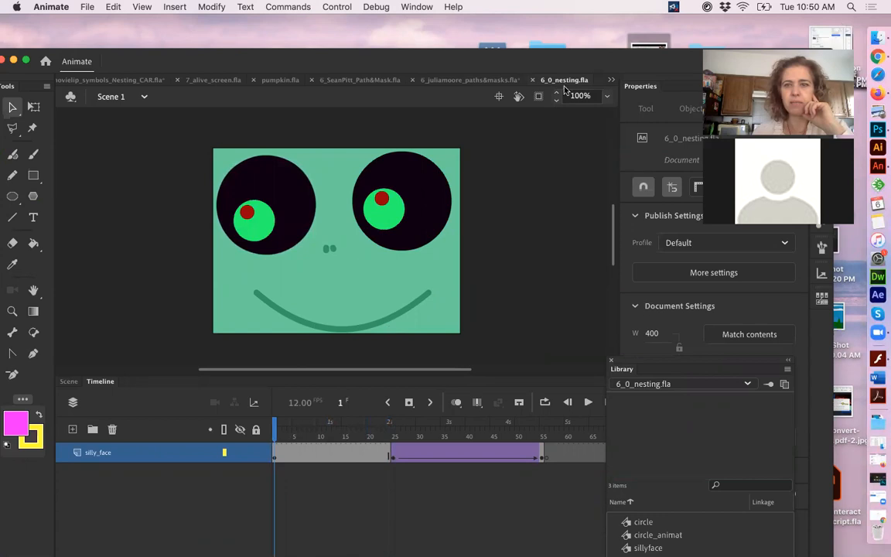
{"action": "left_click_drag", "start_coordinate": [127, 63], "coordinate": [161, 43]}
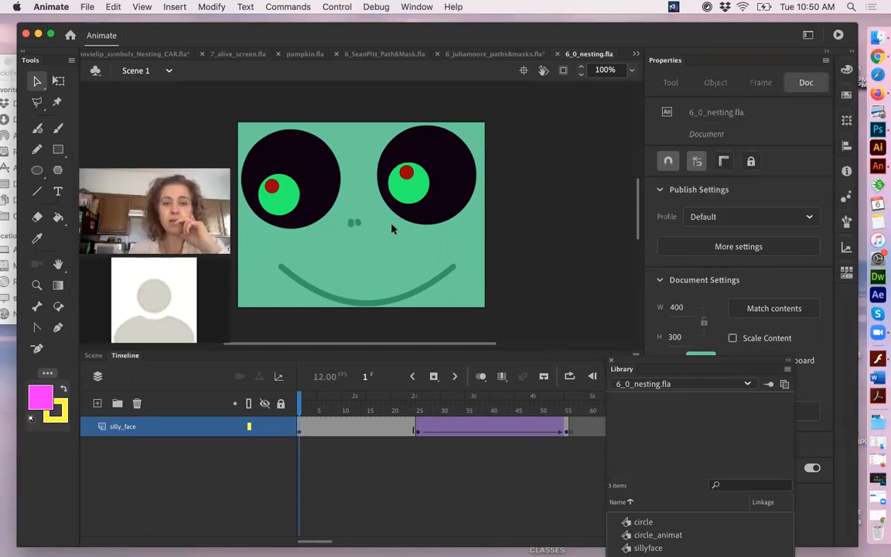
Step: Enter the sillyface graphic symbol and select the circle instance that forms the face's right-hand eye
{"action": "left_click", "coordinate": [471, 184]}
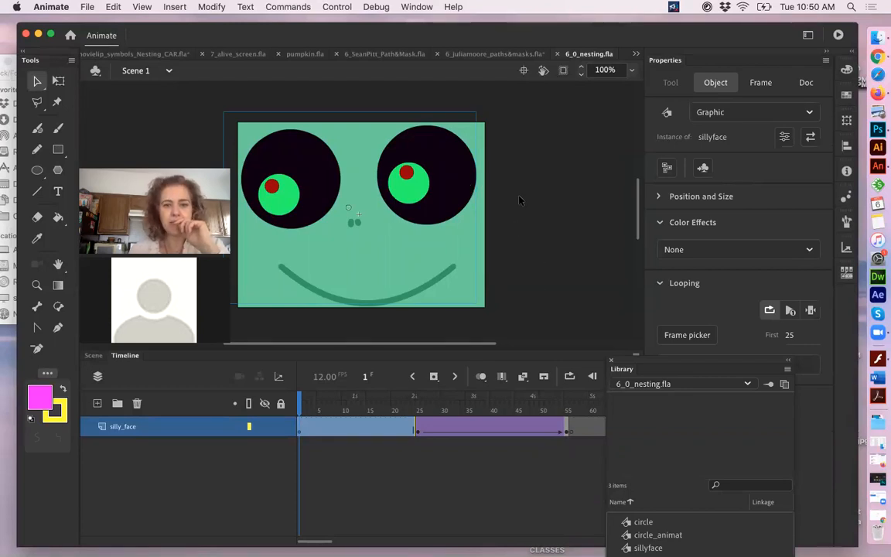
{"action": "double_click", "coordinate": [457, 198]}
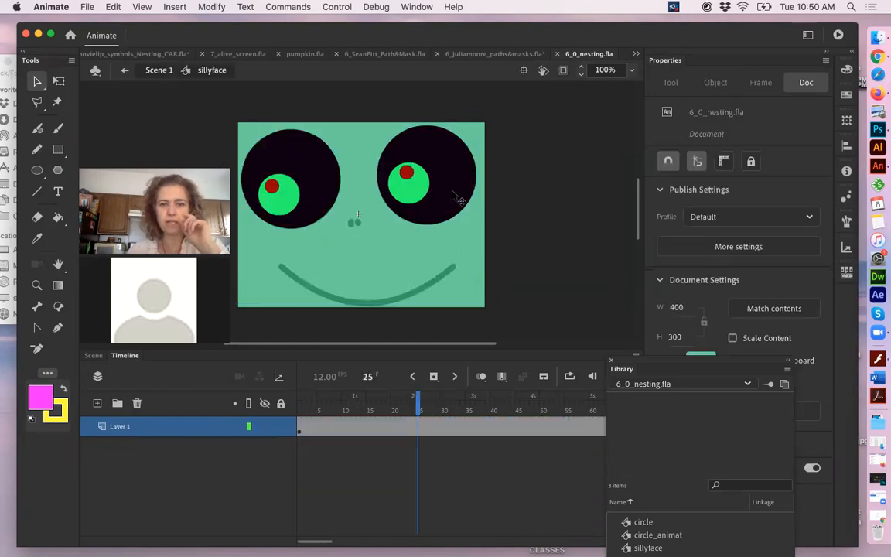
{"action": "left_click", "coordinate": [456, 198]}
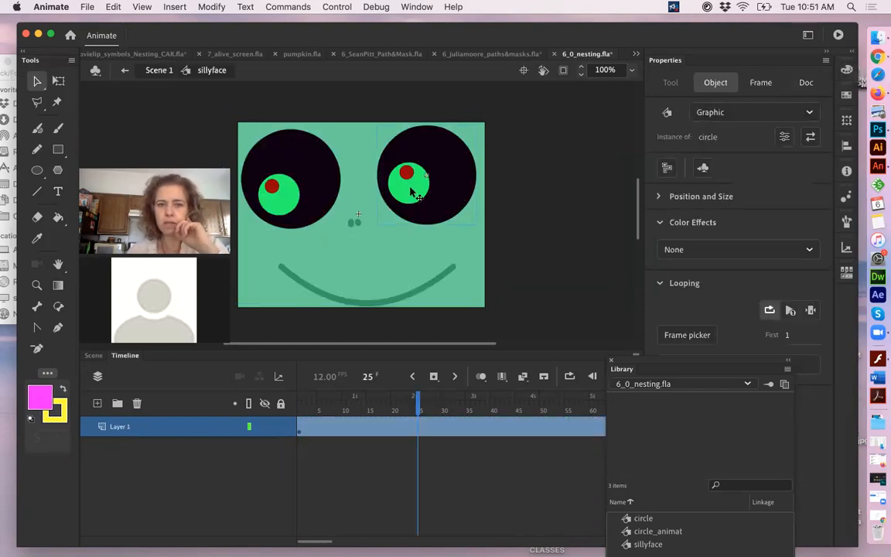
Step: Select the face's left-hand circle_animat eye for comparison, and enter the circle symbol that forms the right-hand eye
{"action": "left_click", "coordinate": [510, 285]}
{"action": "left_click", "coordinate": [289, 201]}
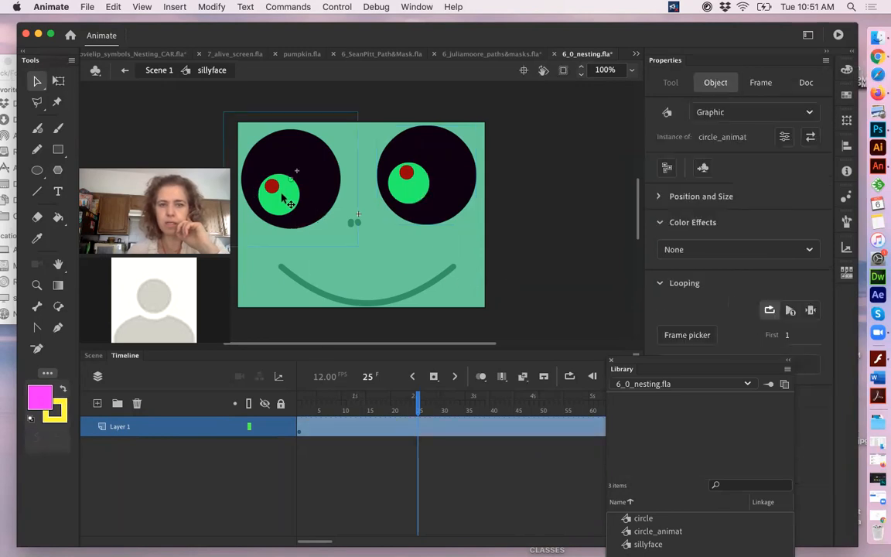
{"action": "left_click", "coordinate": [455, 213]}
{"action": "double_click", "coordinate": [455, 213]}
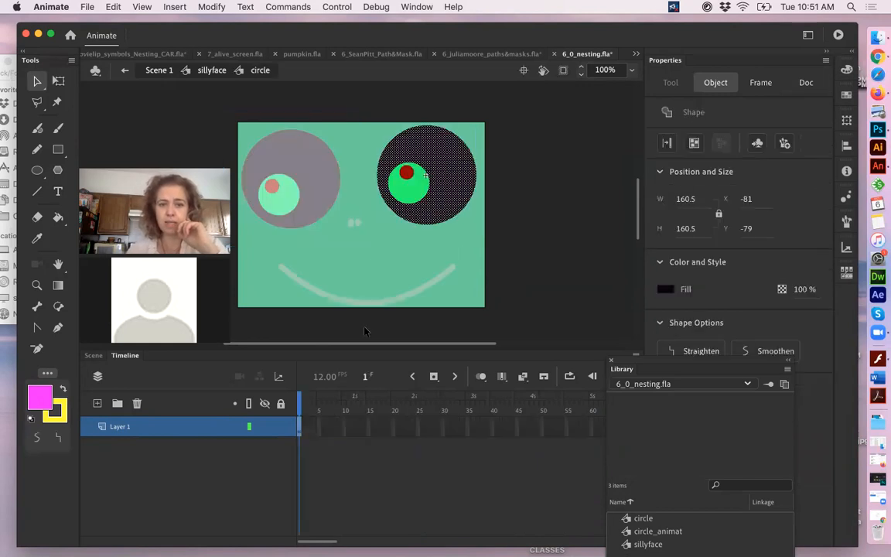
Step: Go back to sillyface, enter the left-hand eye's circle_animat symbol, and scrub the start of its tween back to frame 1
{"action": "left_click", "coordinate": [212, 71]}
{"action": "left_click", "coordinate": [329, 200]}
{"action": "double_click", "coordinate": [326, 201]}
{"action": "mouse_move", "coordinate": [311, 417]}
{"action": "left_mouse_down"}
{"action": "mouse_move", "coordinate": [380, 426]}
{"action": "mouse_move", "coordinate": [306, 422]}
{"action": "left_mouse_up"}
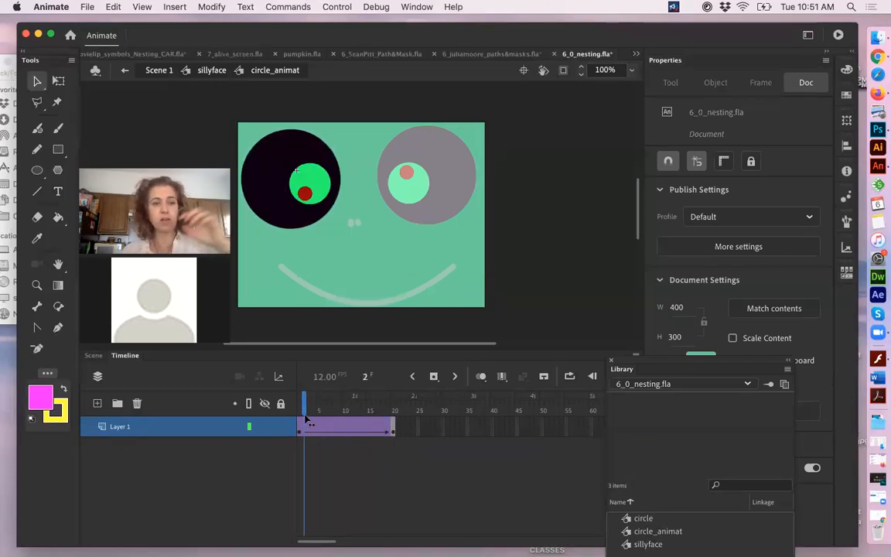
{"action": "left_click_drag", "start_coordinate": [308, 418], "coordinate": [289, 420]}
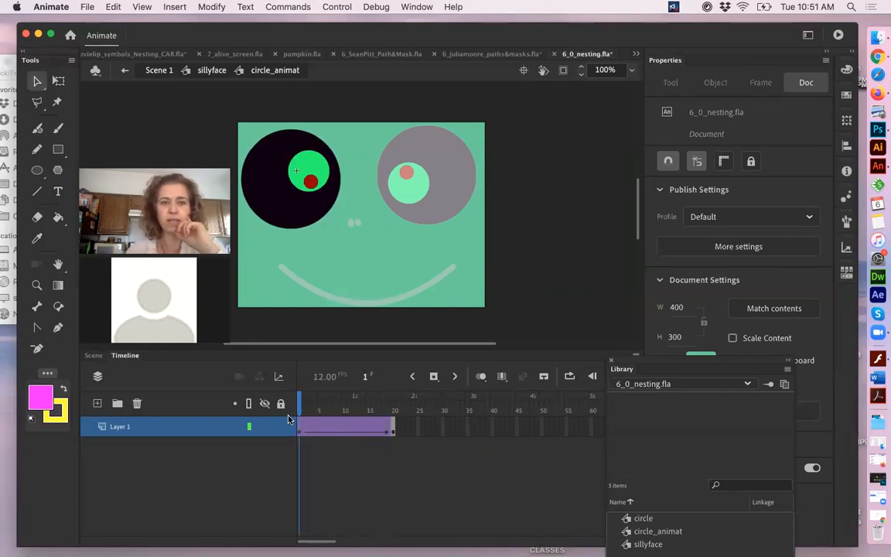
Step: Return to Scene 1 and check the silly_face layer at the frame 25 keyframe and at frame 2
{"action": "left_click", "coordinate": [213, 70]}
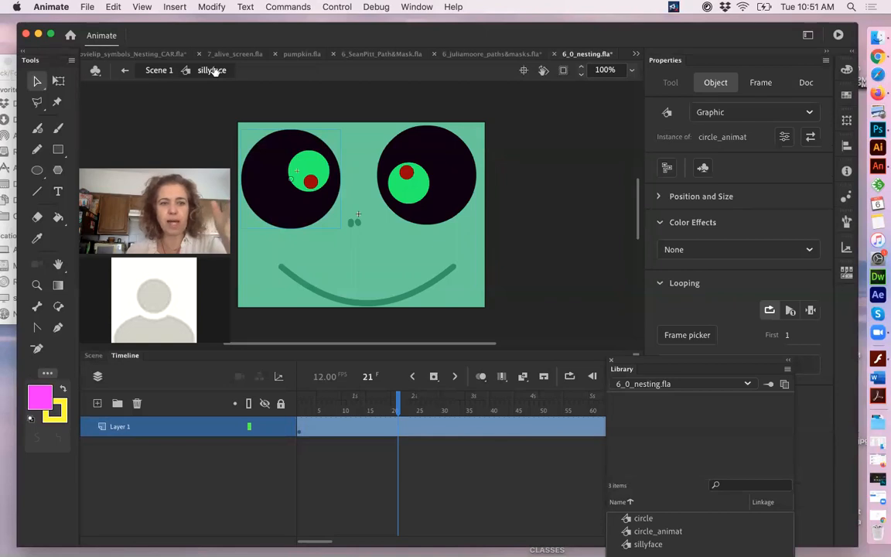
{"action": "left_click", "coordinate": [161, 71]}
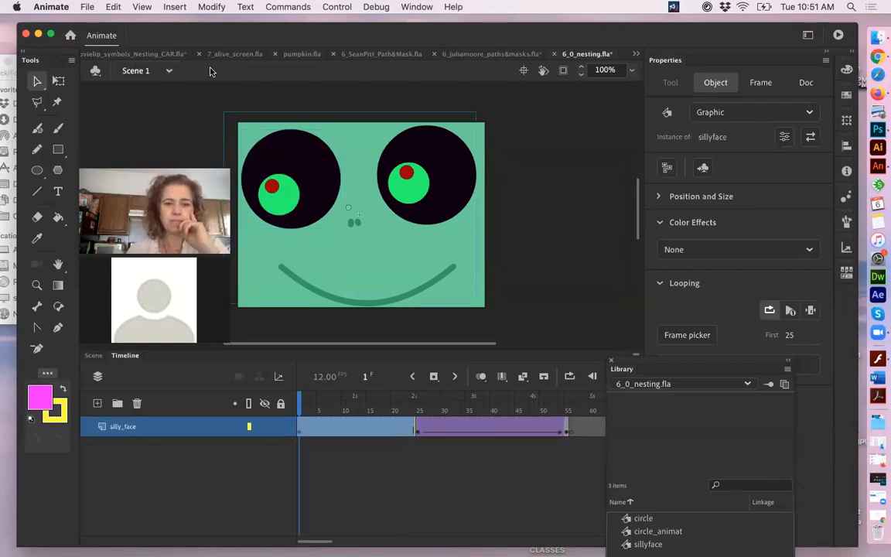
{"action": "left_click", "coordinate": [425, 411]}
{"action": "left_click_drag", "start_coordinate": [425, 411], "coordinate": [419, 431]}
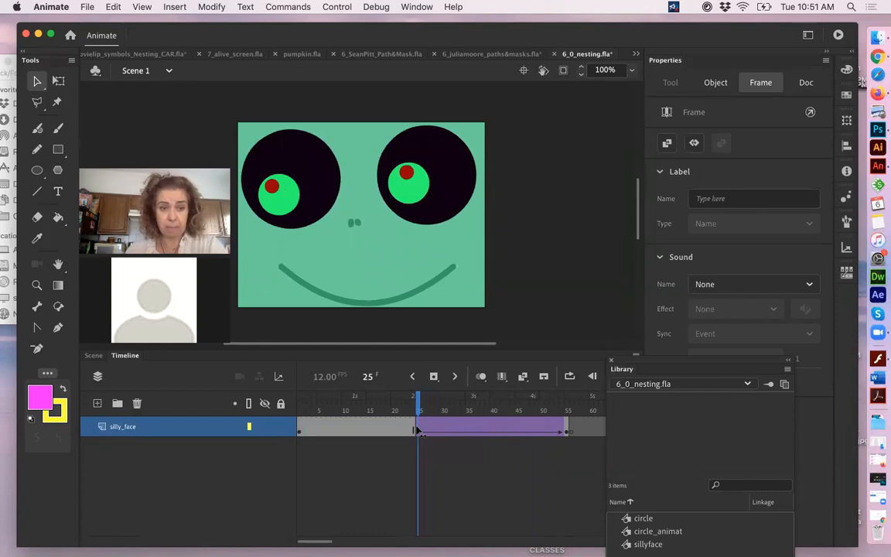
{"action": "mouse_move", "coordinate": [424, 427]}
{"action": "left_mouse_down"}
{"action": "mouse_move", "coordinate": [479, 414]}
{"action": "mouse_move", "coordinate": [550, 425]}
{"action": "mouse_move", "coordinate": [419, 430]}
{"action": "left_mouse_up"}
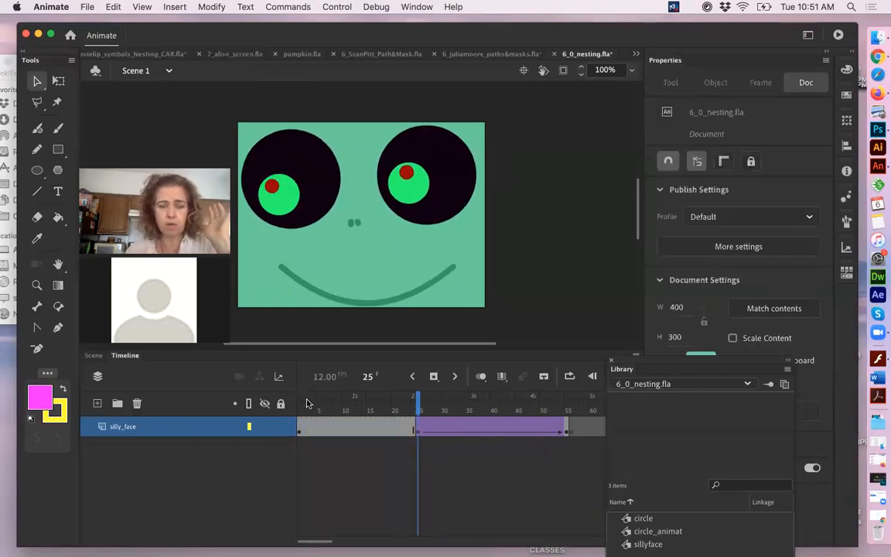
{"action": "left_click", "coordinate": [305, 426]}
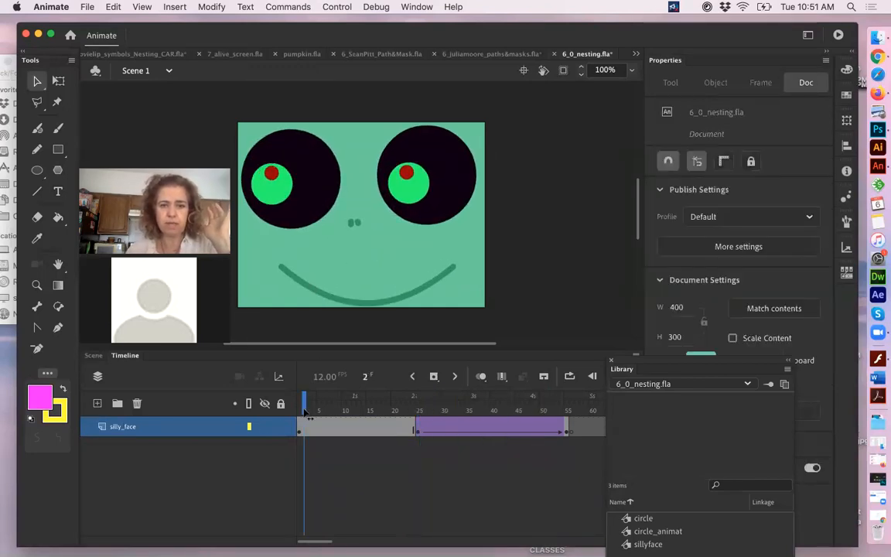
Step: Select the sillyface instance at frame 2 and enter its symbol to reach the circle_animat eye
{"action": "left_click", "coordinate": [315, 187]}
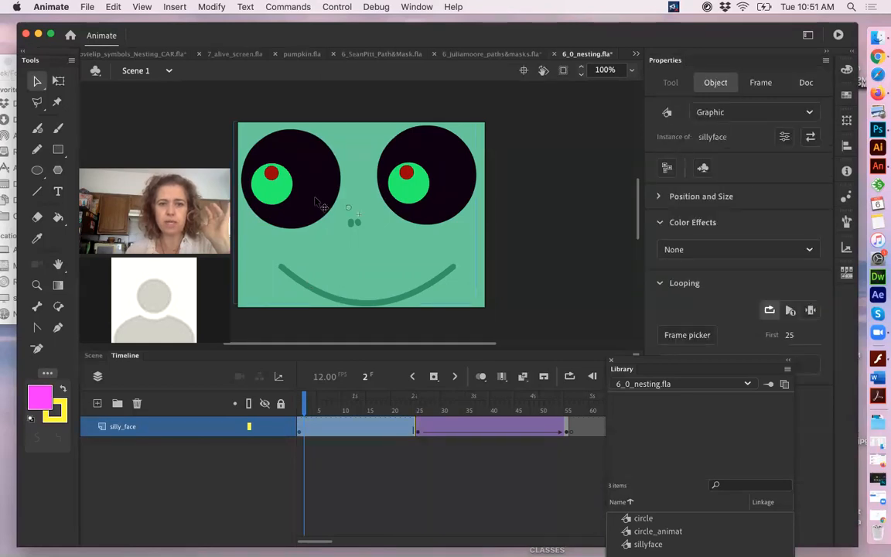
{"action": "left_click", "coordinate": [569, 218]}
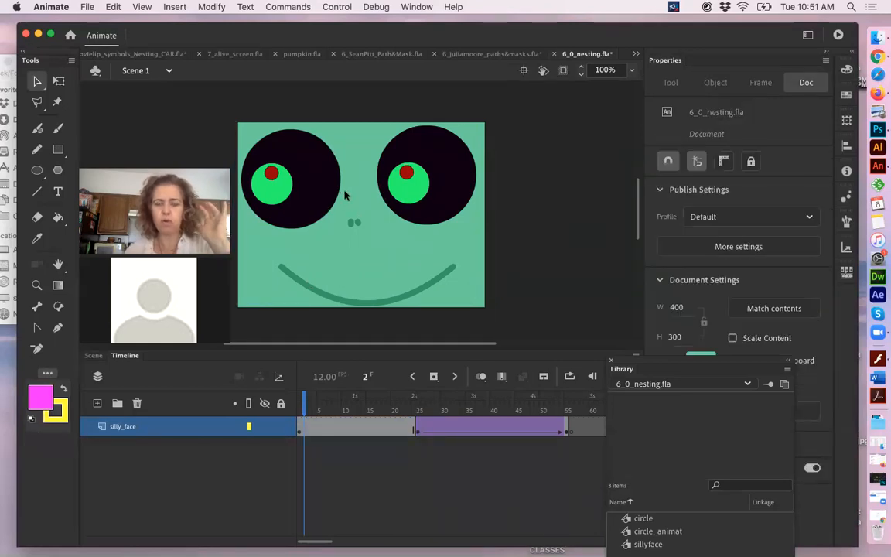
{"action": "left_click", "coordinate": [327, 207]}
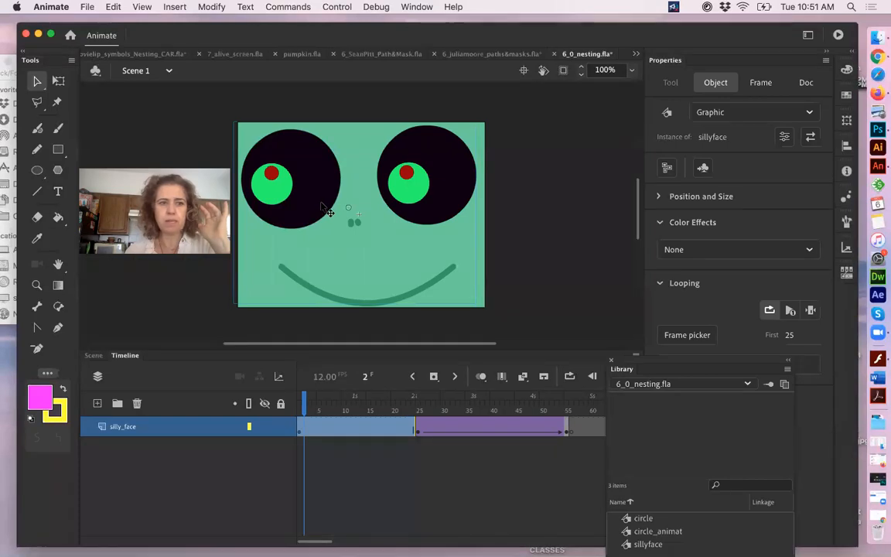
{"action": "double_click", "coordinate": [326, 207]}
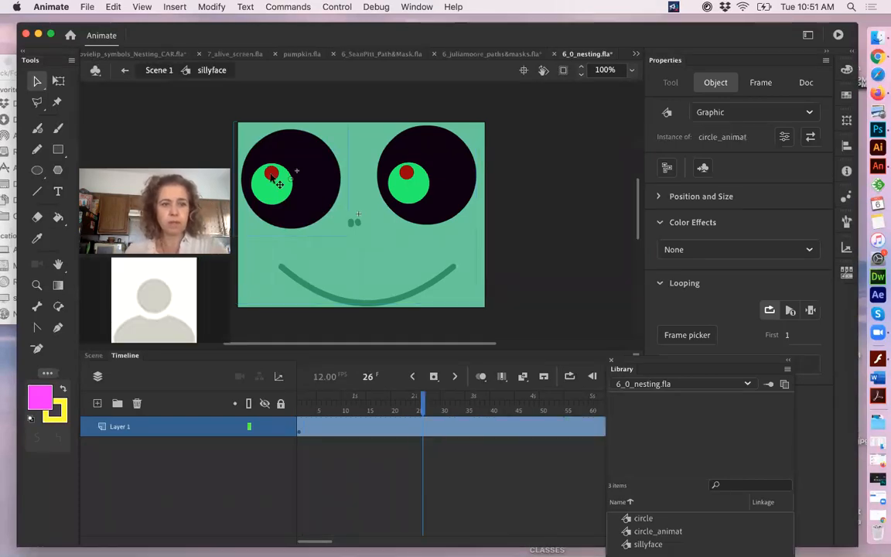
Step: Select the circle_animat eye and scrub the sillyface timeline to frame 18, then return to Scene 1 and scrub to frame 3
{"action": "left_click", "coordinate": [354, 103]}
{"action": "left_click", "coordinate": [310, 178]}
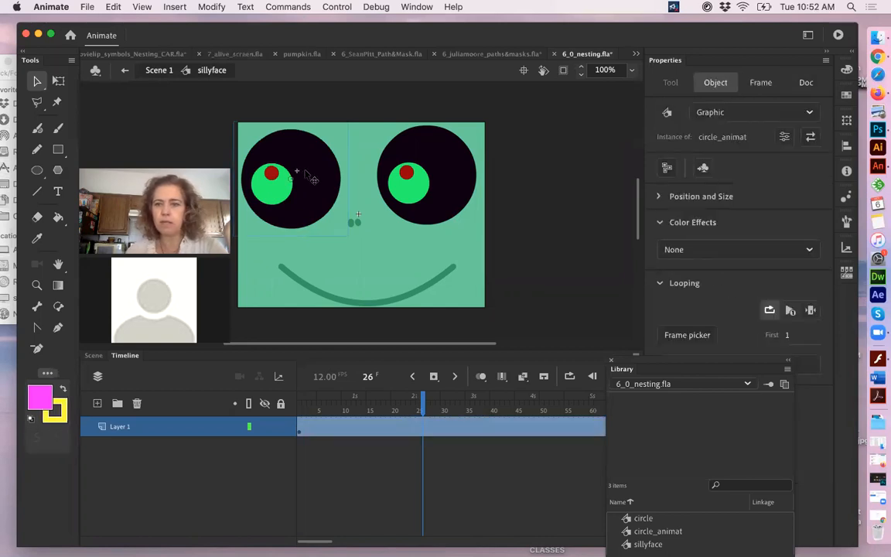
{"action": "left_click_drag", "start_coordinate": [329, 411], "coordinate": [384, 414]}
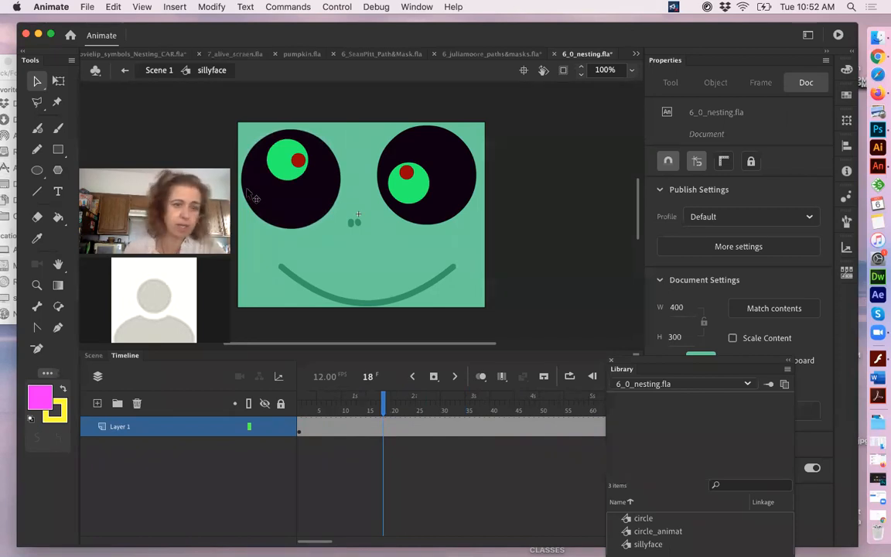
{"action": "left_click", "coordinate": [159, 72]}
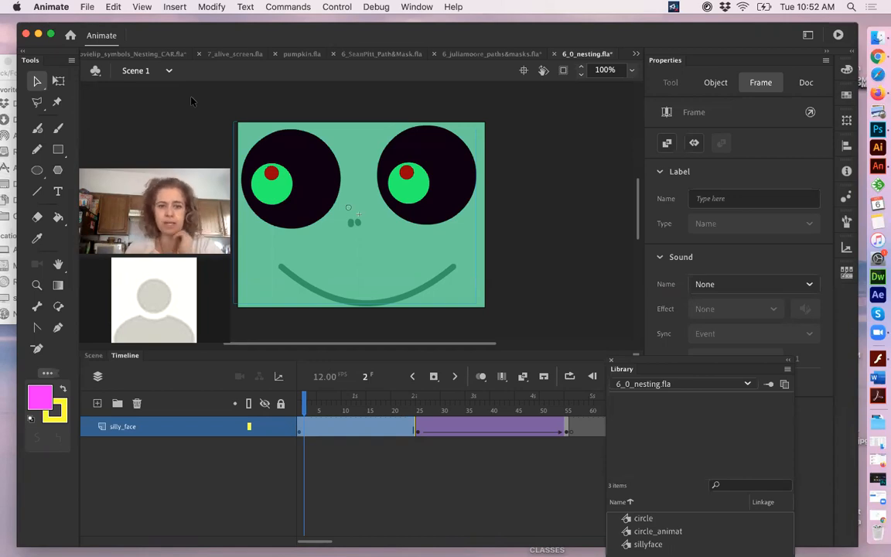
{"action": "left_click_drag", "start_coordinate": [337, 404], "coordinate": [310, 447]}
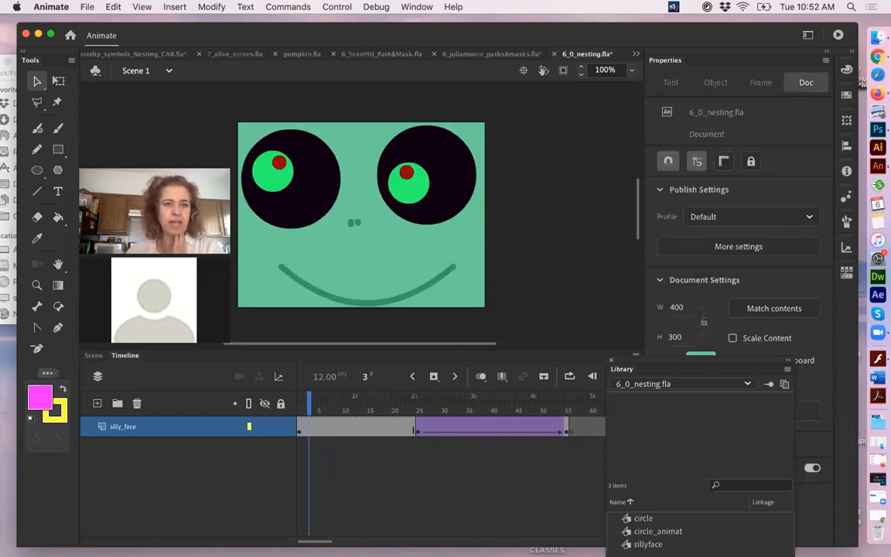
Step: Move the Animate window aside, open 6_1_insect_with_nesting.fla from Finder, and accept its conversion to ActionScript 3.0
{"action": "left_click_drag", "start_coordinate": [148, 39], "coordinate": [328, 170]}
{"action": "left_click", "coordinate": [164, 115]}
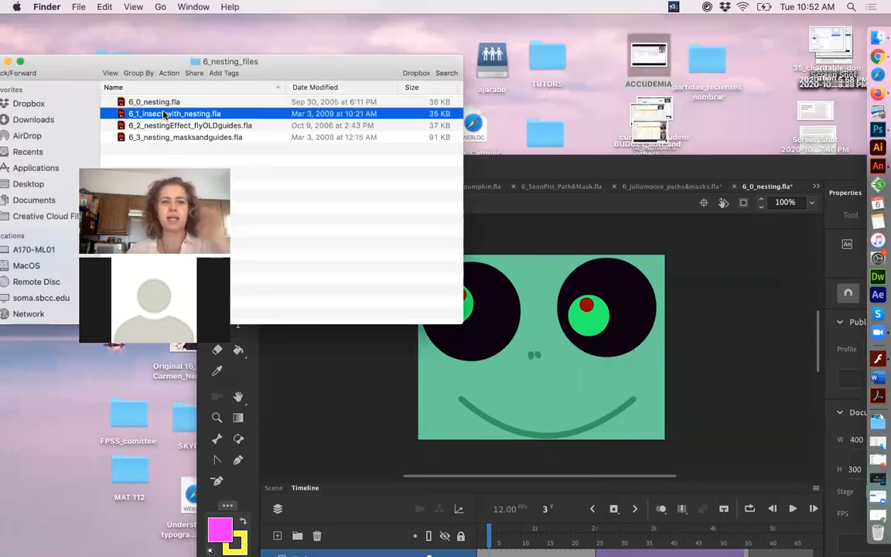
{"action": "double_click", "coordinate": [164, 114]}
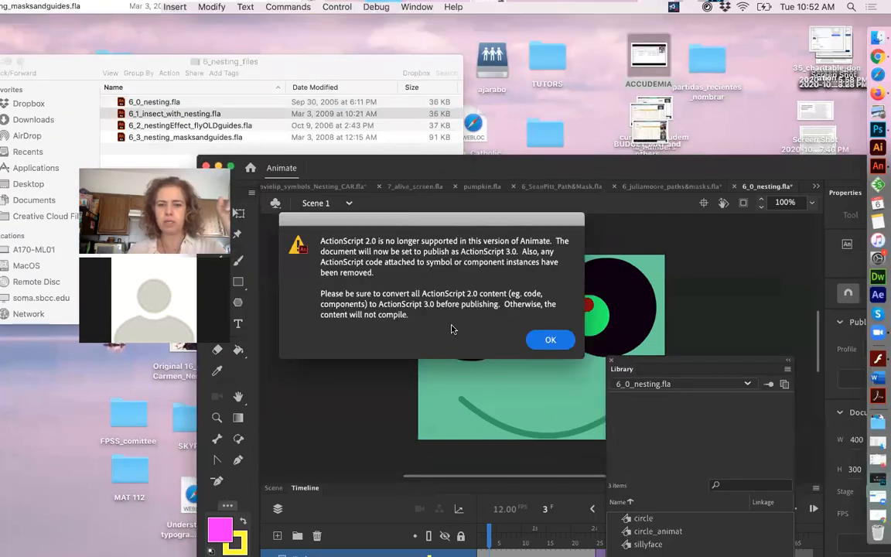
{"action": "left_click", "coordinate": [551, 341]}
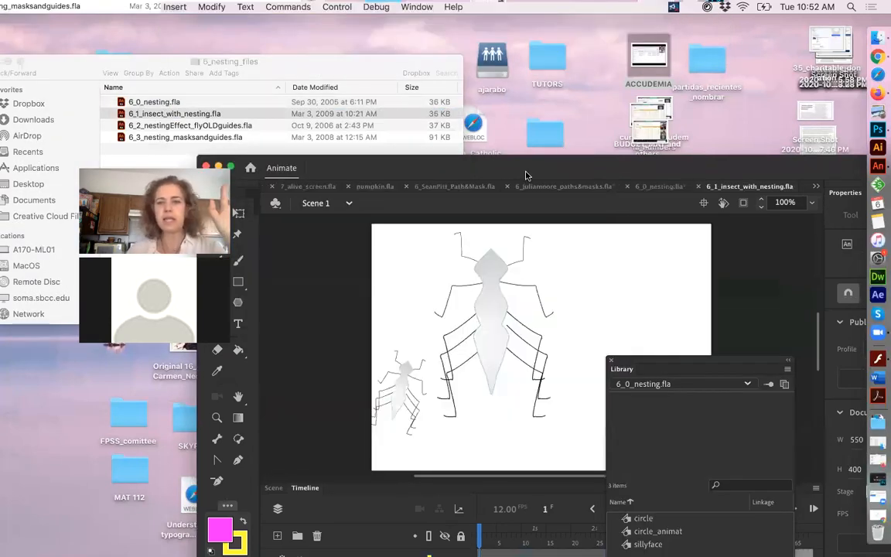
{"action": "double_click", "coordinate": [463, 170]}
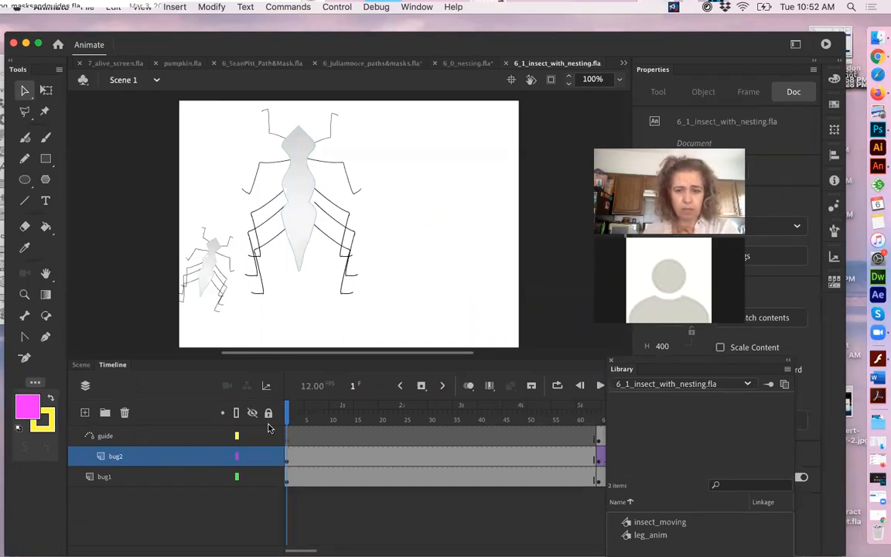
Step: Scrub the bugs in Scene 1 to frame 10, then enter the large bug's insect_moving symbol and scrub to frame 13
{"action": "left_click_drag", "start_coordinate": [287, 406], "coordinate": [534, 422]}
{"action": "left_click_drag", "start_coordinate": [457, 432], "coordinate": [332, 434]}
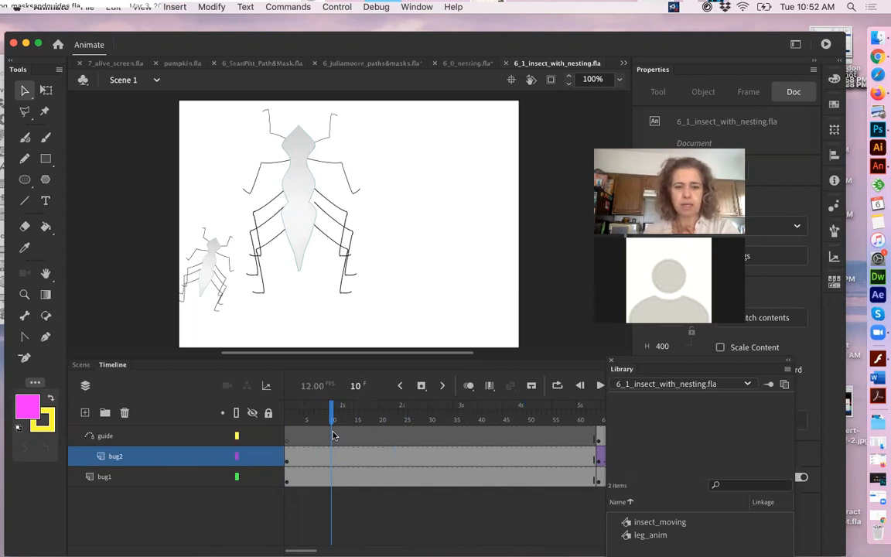
{"action": "left_click", "coordinate": [303, 225]}
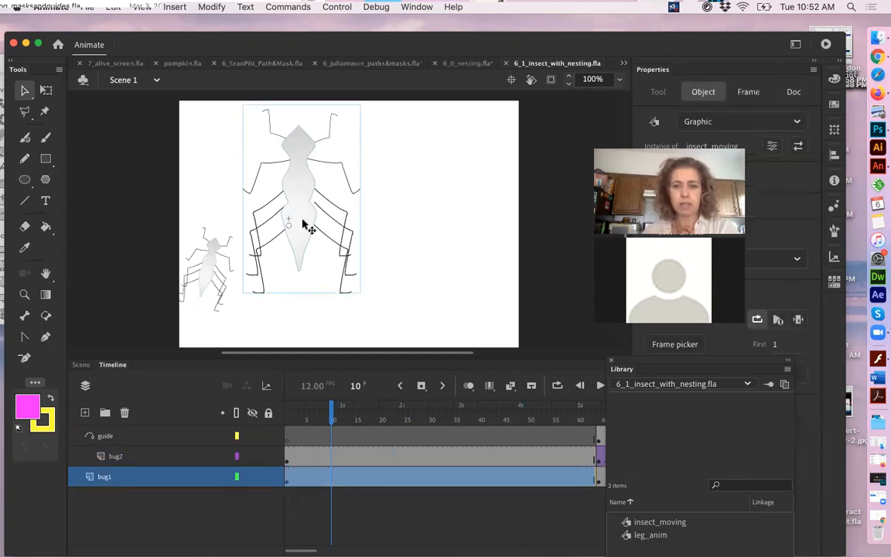
{"action": "double_click", "coordinate": [304, 225]}
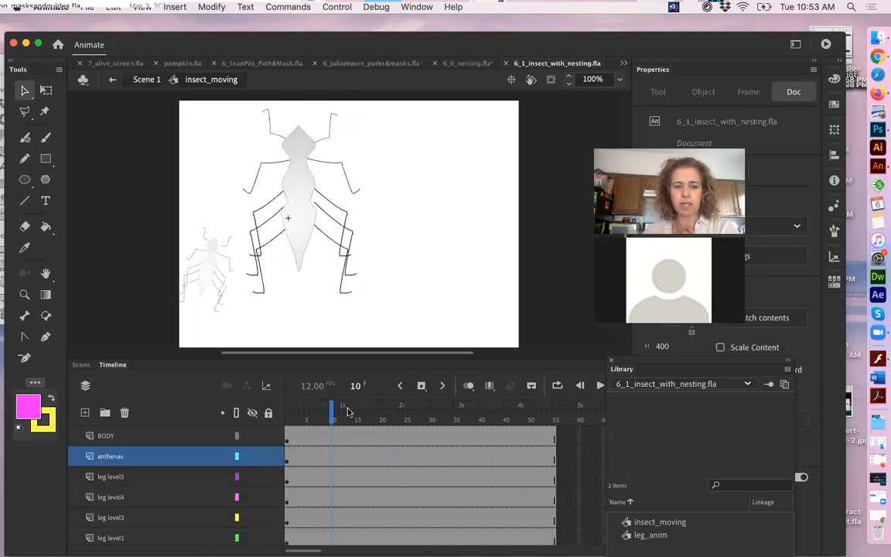
{"action": "left_click_drag", "start_coordinate": [305, 418], "coordinate": [348, 421]}
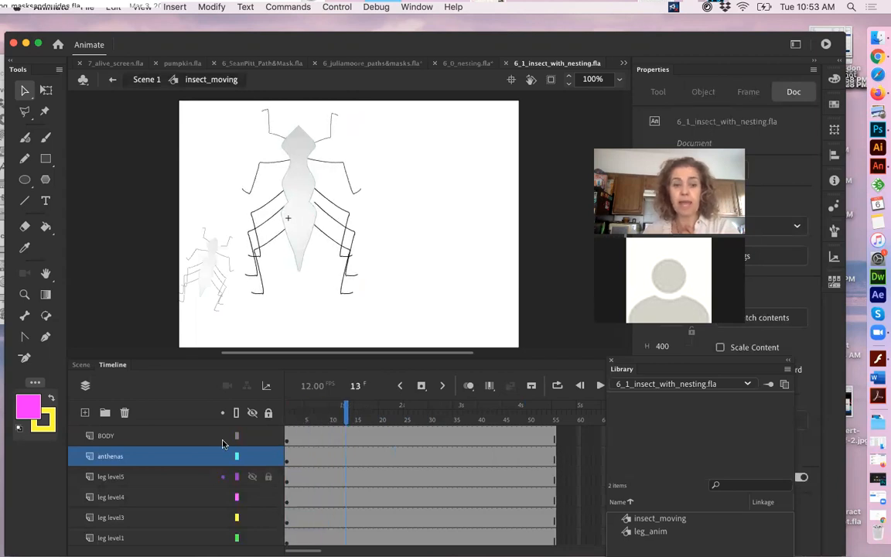
Step: Show all insect_moving layers as outlines, restore their normal display, and scrub the leg movement back to frame 6
{"action": "left_click", "coordinate": [235, 414]}
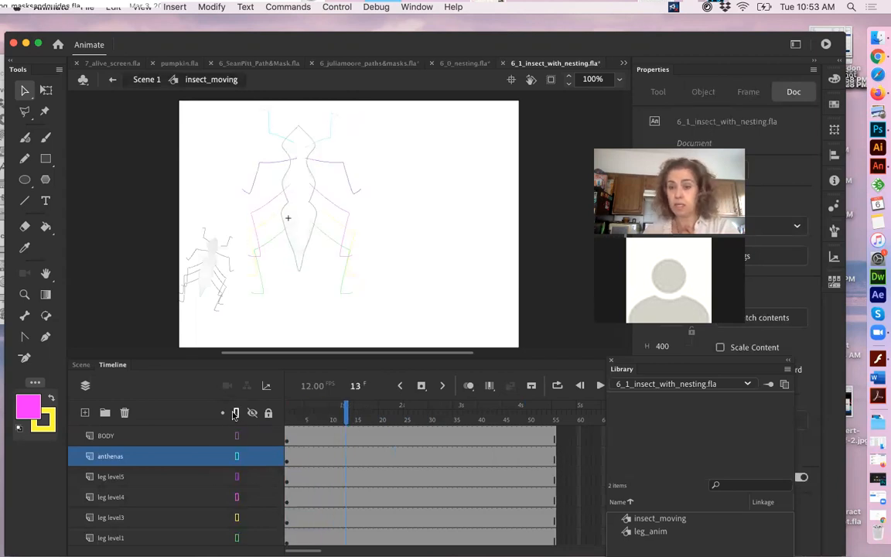
{"action": "left_click", "coordinate": [235, 413]}
{"action": "left_click_drag", "start_coordinate": [352, 421], "coordinate": [311, 435]}
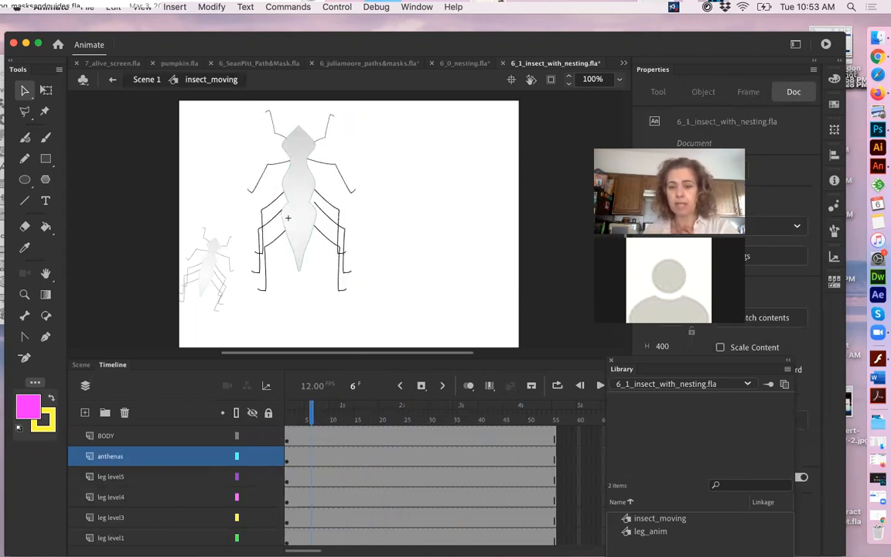
Step: Open the leg_anim symbol from the library and scrub back and forth through its leg tweens, ending at frame 1
{"action": "left_click", "coordinate": [639, 532]}
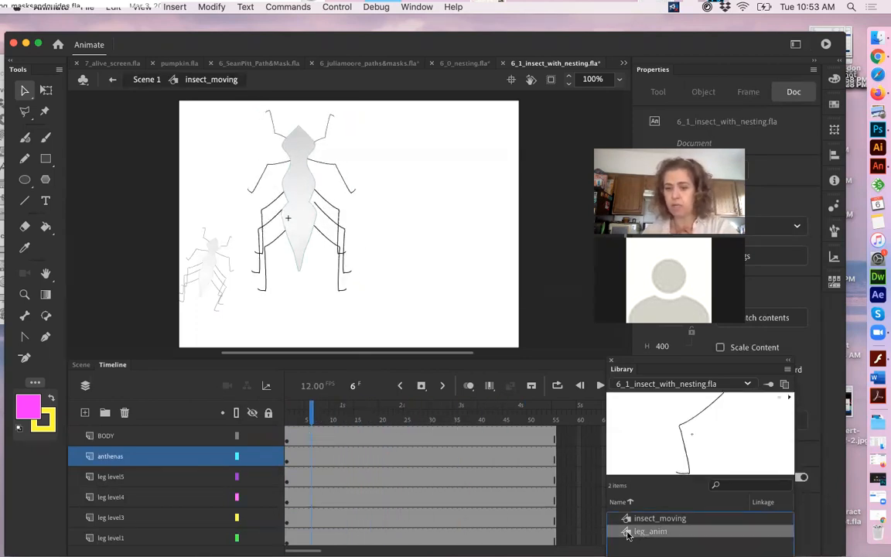
{"action": "double_click", "coordinate": [627, 532]}
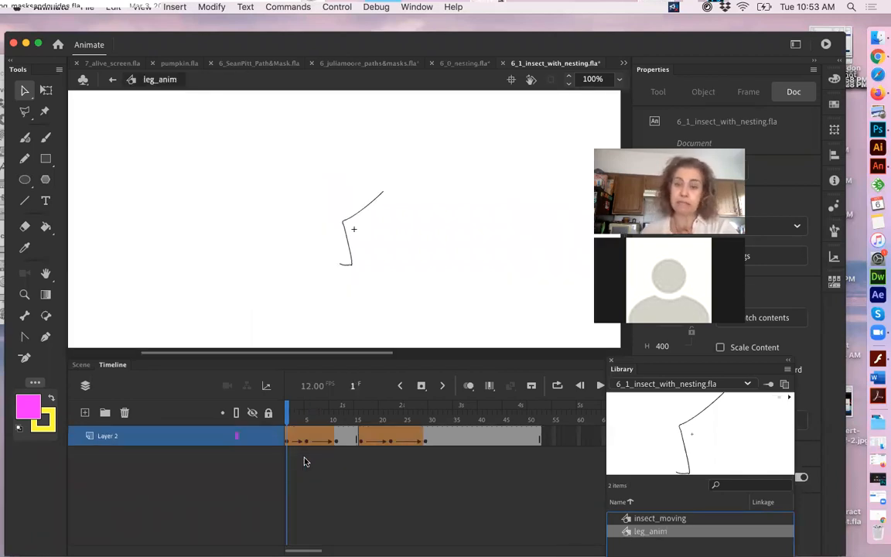
{"action": "mouse_move", "coordinate": [302, 420]}
{"action": "left_mouse_down"}
{"action": "mouse_move", "coordinate": [410, 433]}
{"action": "mouse_move", "coordinate": [288, 430]}
{"action": "left_mouse_up"}
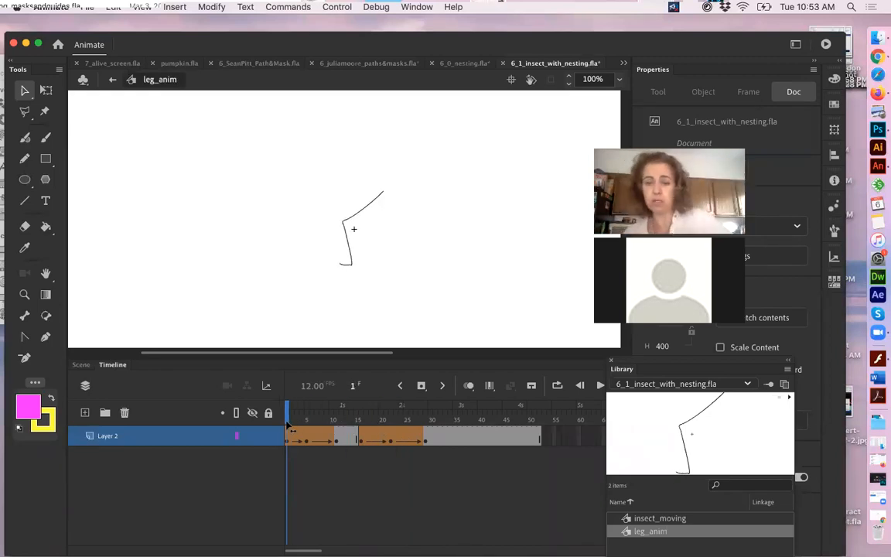
{"action": "mouse_move", "coordinate": [287, 430]}
{"action": "left_mouse_down"}
{"action": "mouse_move", "coordinate": [457, 439]}
{"action": "mouse_move", "coordinate": [290, 439]}
{"action": "mouse_move", "coordinate": [416, 439]}
{"action": "left_mouse_up"}
{"action": "left_click_drag", "start_coordinate": [353, 444], "coordinate": [262, 441]}
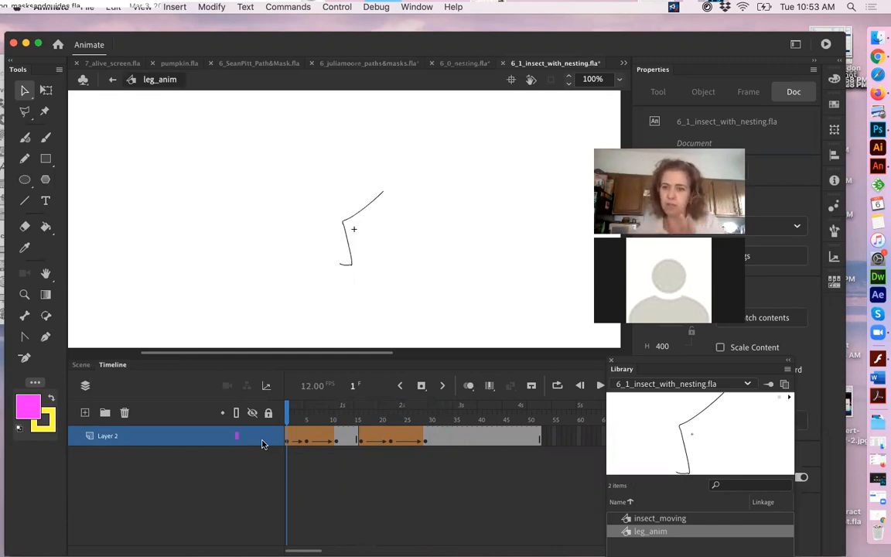
{"action": "left_click_drag", "start_coordinate": [305, 409], "coordinate": [222, 426]}
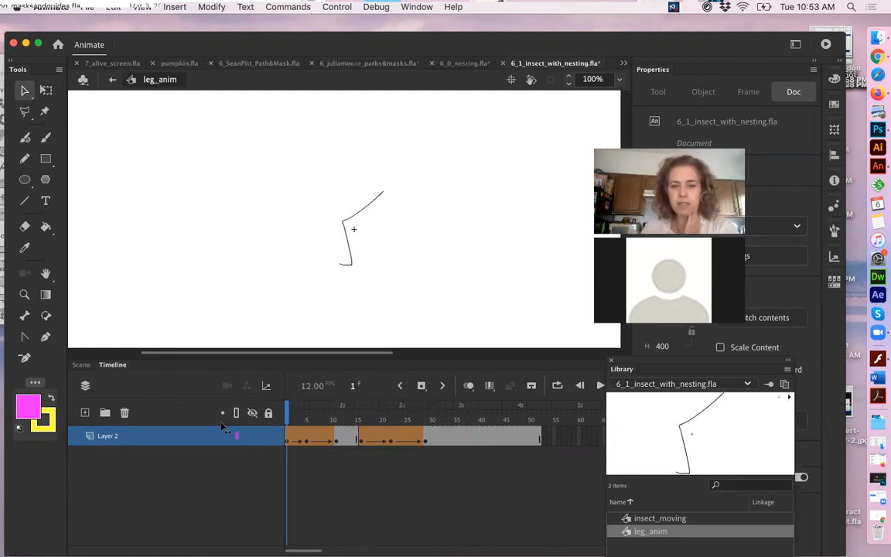
Step: Leave leg_anim, open the insect_moving symbol from the library, and scrub its timeline to frame 18
{"action": "left_click", "coordinate": [111, 81]}
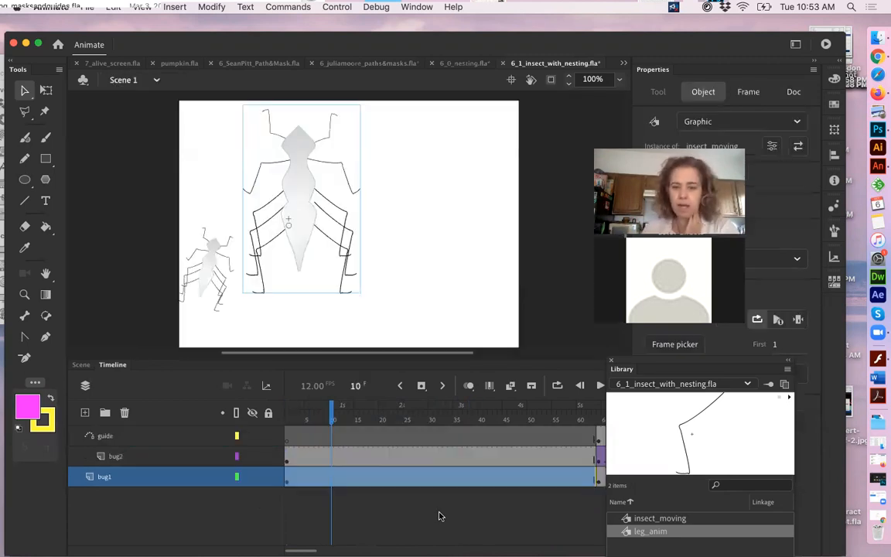
{"action": "double_click", "coordinate": [628, 520]}
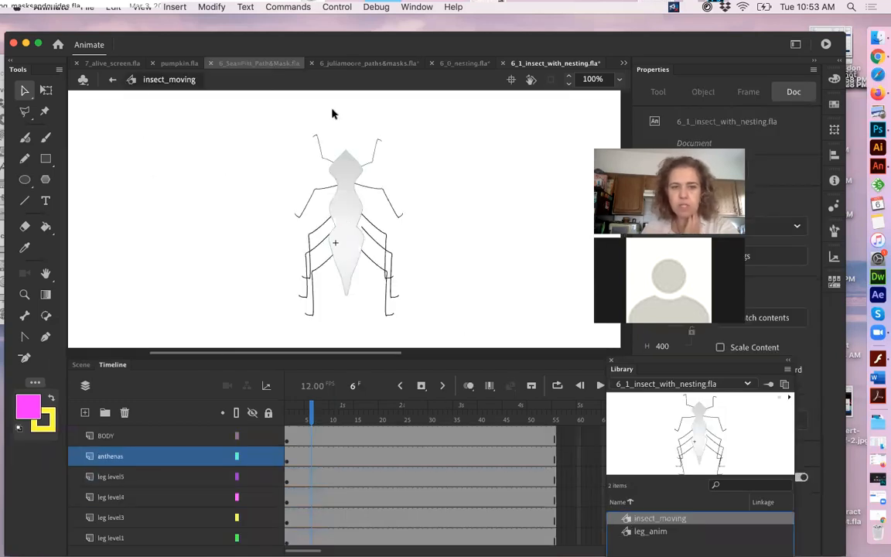
{"action": "left_click_drag", "start_coordinate": [338, 420], "coordinate": [372, 420]}
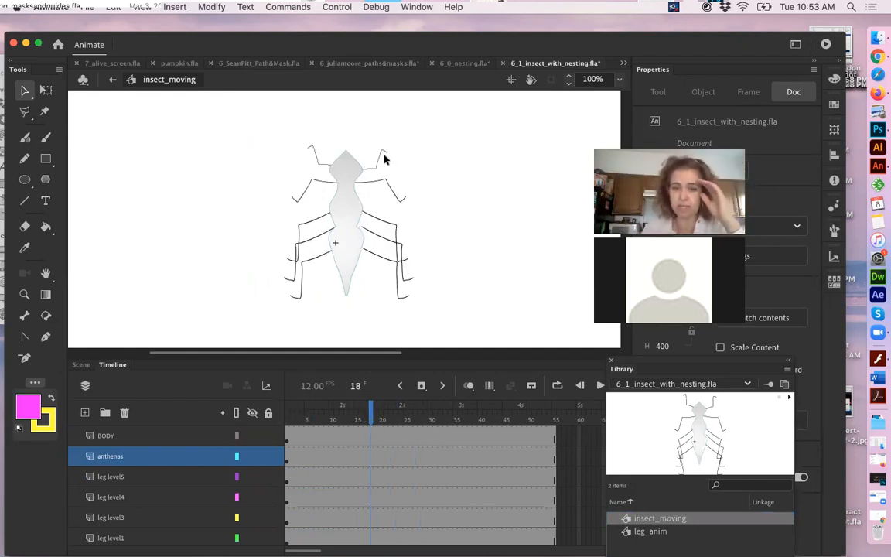
Step: Scrub insect_moving back to frame 6, return to Scene 1, and scrub bug2 along its motion guide, ending at frame 68
{"action": "left_click_drag", "start_coordinate": [410, 419], "coordinate": [313, 436]}
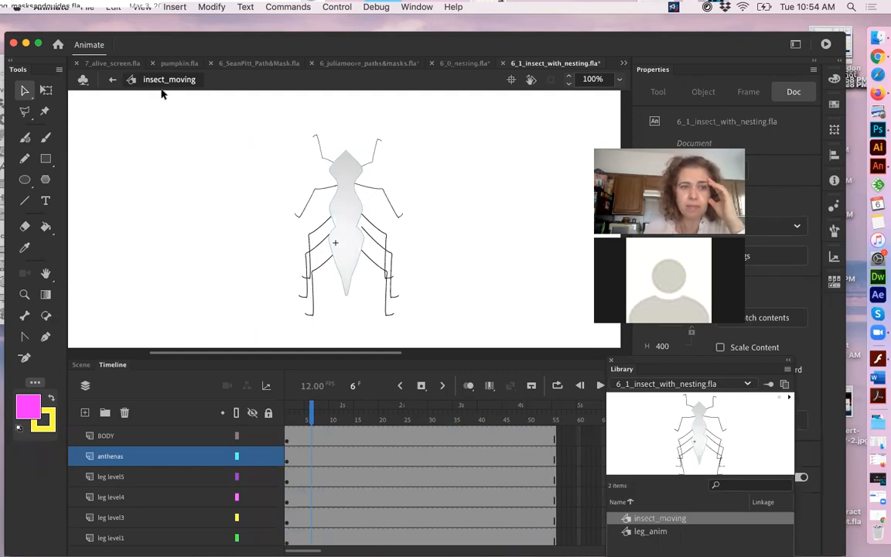
{"action": "left_click", "coordinate": [112, 79]}
{"action": "left_click_drag", "start_coordinate": [422, 422], "coordinate": [483, 431]}
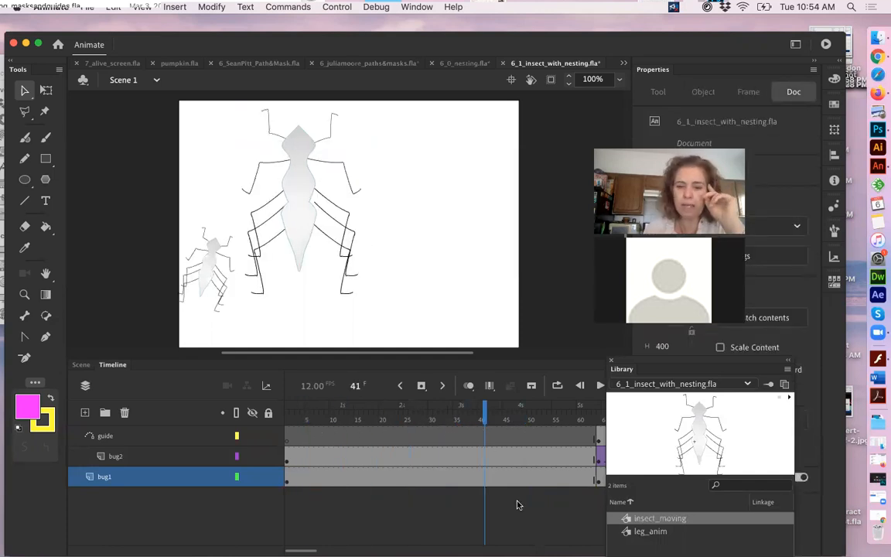
{"action": "scroll", "coordinate": [501, 528], "scroll_direction": "right", "scroll_amount": 10}
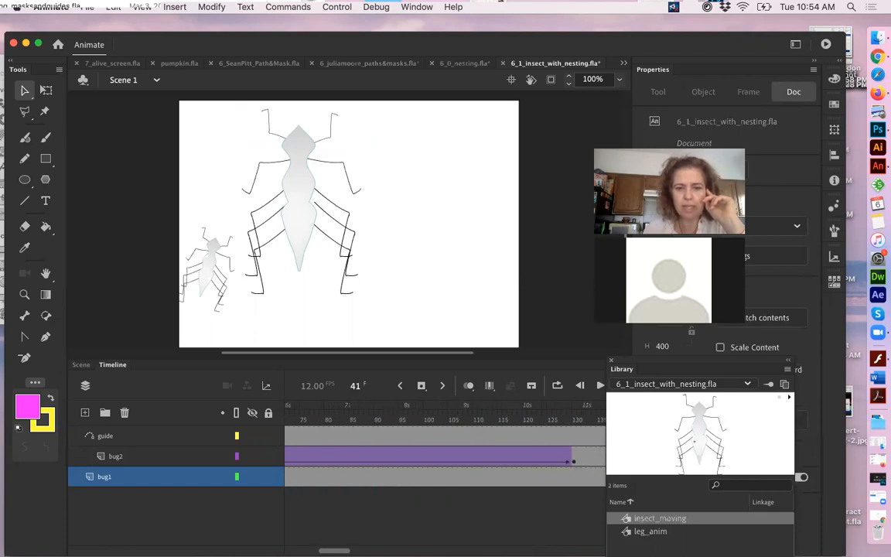
{"action": "left_click_drag", "start_coordinate": [322, 412], "coordinate": [447, 418]}
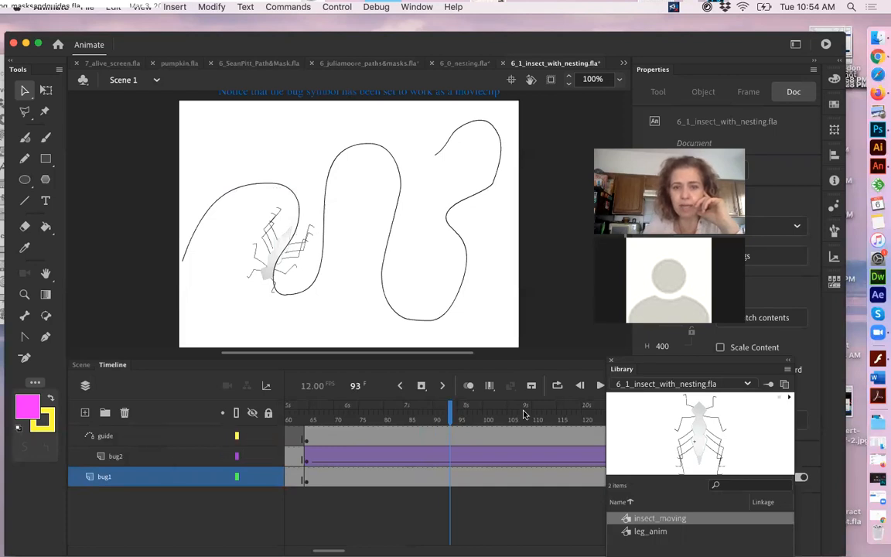
{"action": "left_click_drag", "start_coordinate": [467, 418], "coordinate": [331, 430]}
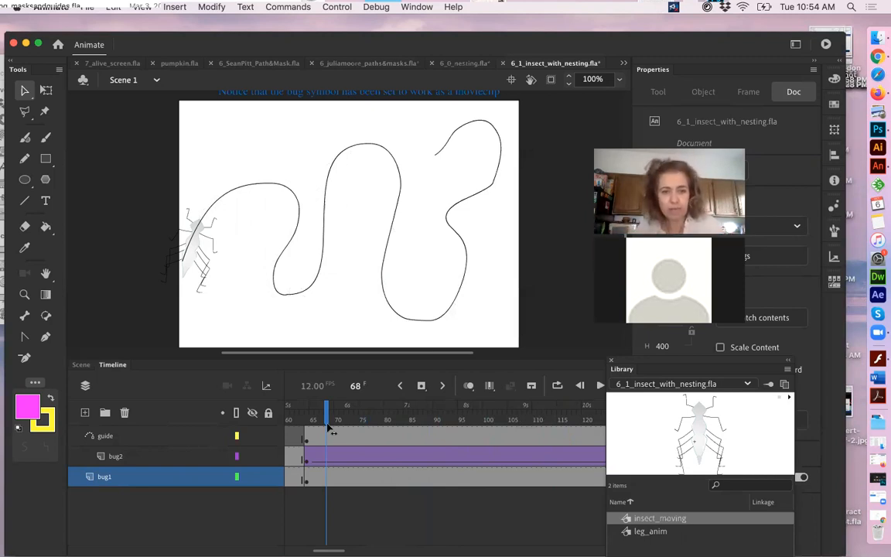
Step: Select the bug2 instance at its frame 64 keyframe to check its symbol behavior, and deselect it
{"action": "left_click", "coordinate": [306, 462]}
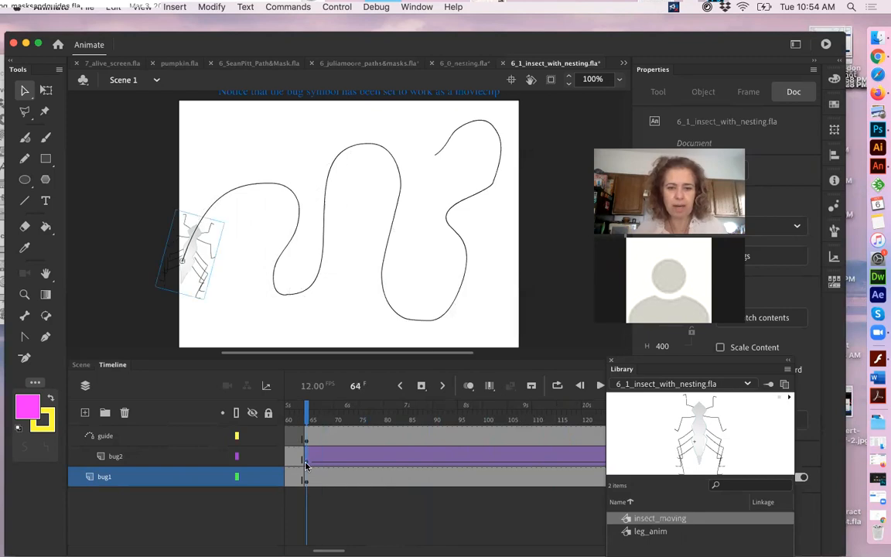
{"action": "left_click", "coordinate": [187, 280]}
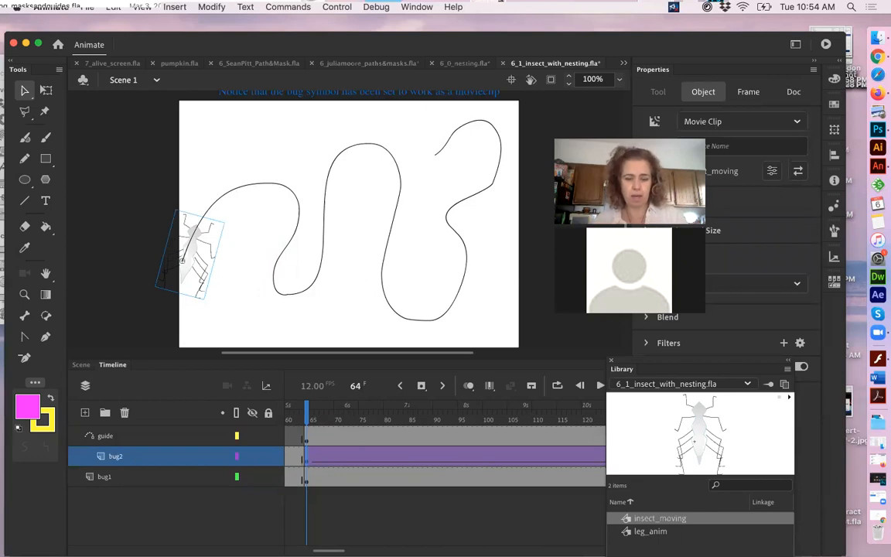
{"action": "left_click", "coordinate": [415, 239]}
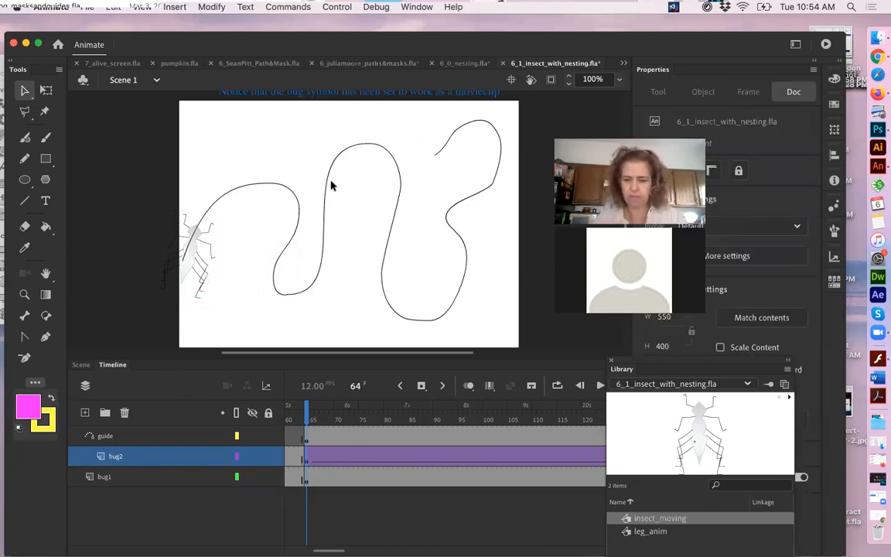
Step: Test the insect movie, move its preview window aside to watch both bugs, and close the preview
{"action": "key", "text": "super+Return"}
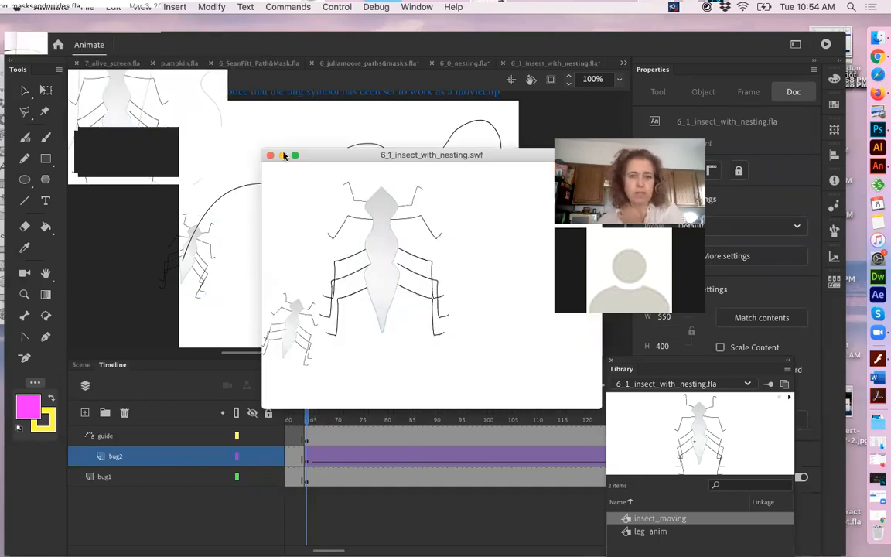
{"action": "left_click_drag", "start_coordinate": [342, 160], "coordinate": [221, 136]}
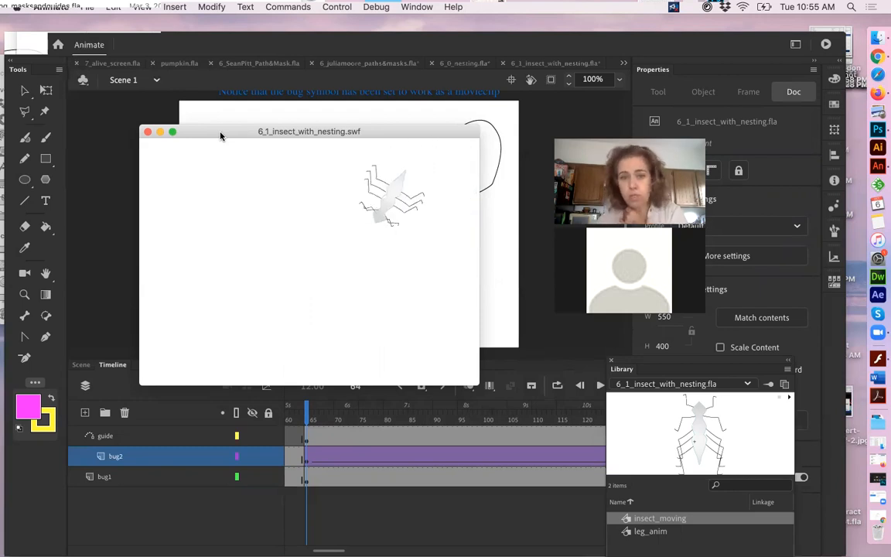
{"action": "left_click", "coordinate": [148, 131]}
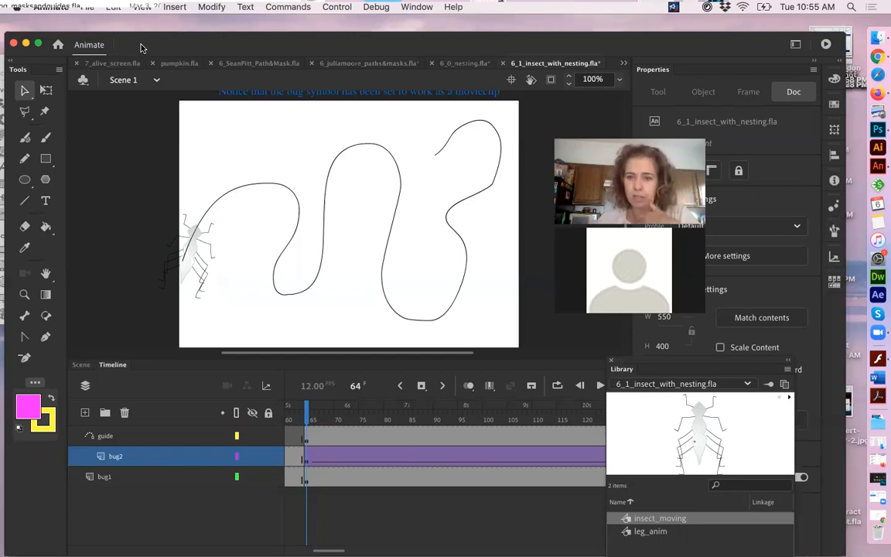
Step: Open 6_2_nestingEffect_flyOLDguides.fla from the 6_nesting_files folder in Finder and accept the ActionScript conversion notice
{"action": "left_click_drag", "start_coordinate": [142, 48], "coordinate": [264, 111]}
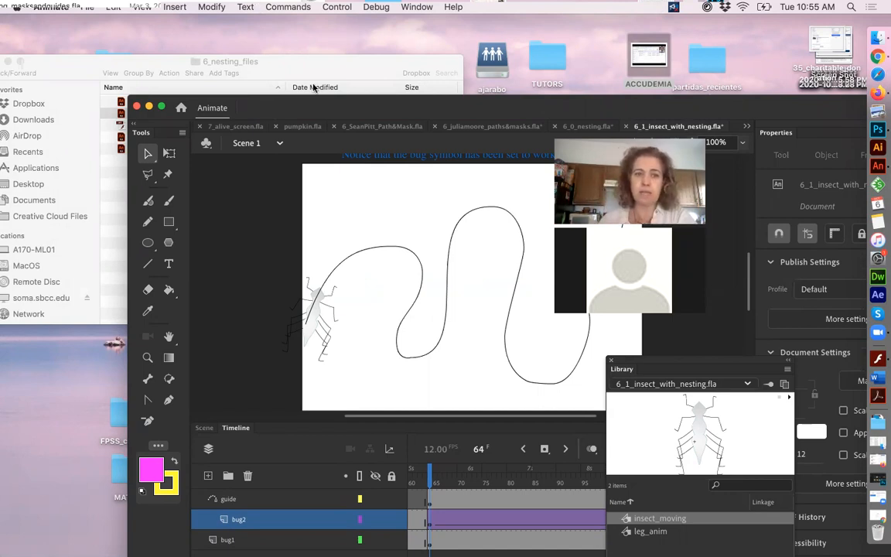
{"action": "left_click", "coordinate": [275, 58]}
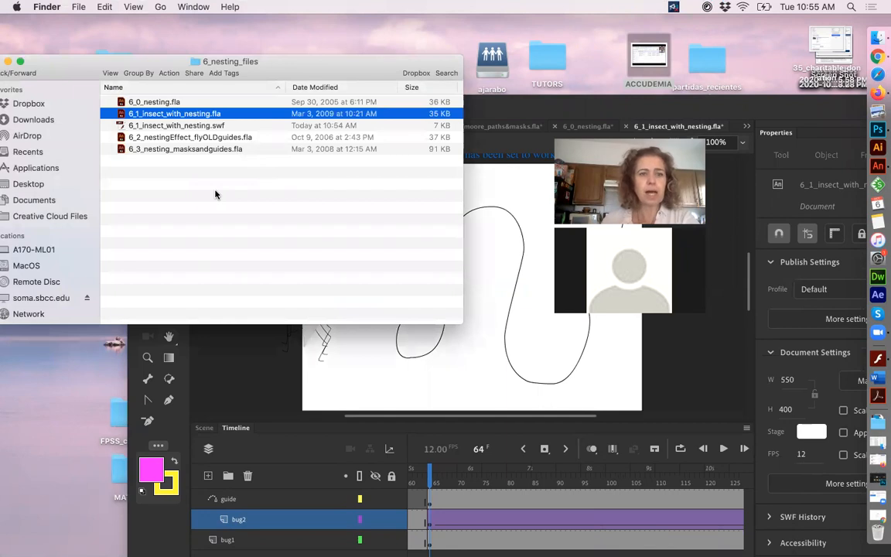
{"action": "double_click", "coordinate": [177, 140]}
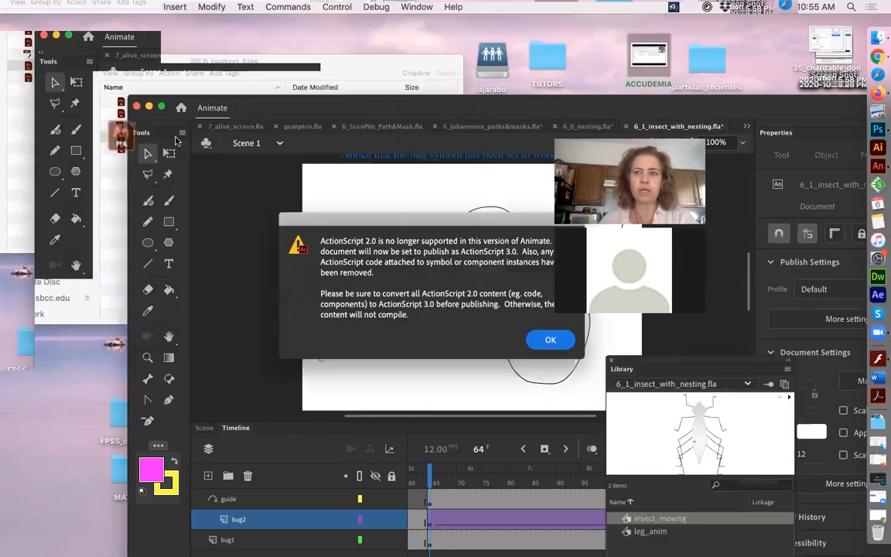
{"action": "left_click", "coordinate": [550, 339]}
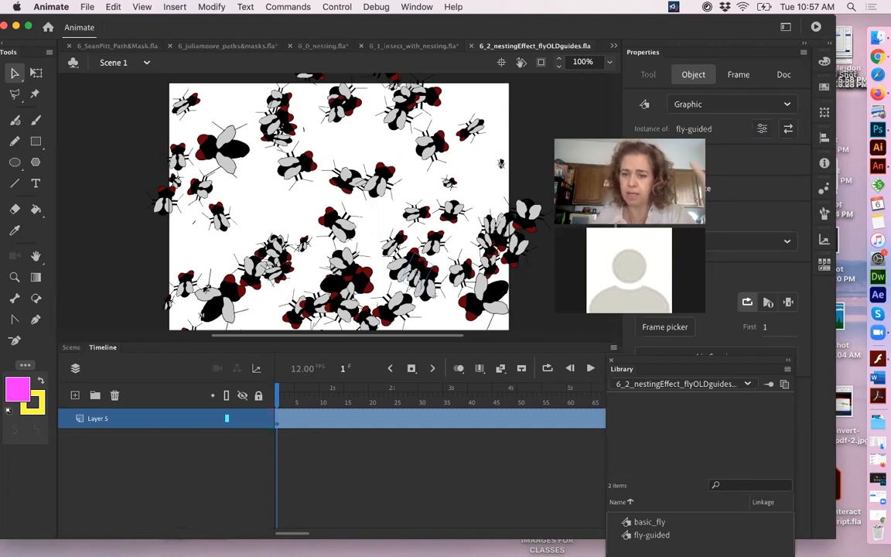
Step: Open the basic_fly symbol from the library and step between frames 1 and 2 to compare the wing positions
{"action": "left_click", "coordinate": [639, 524]}
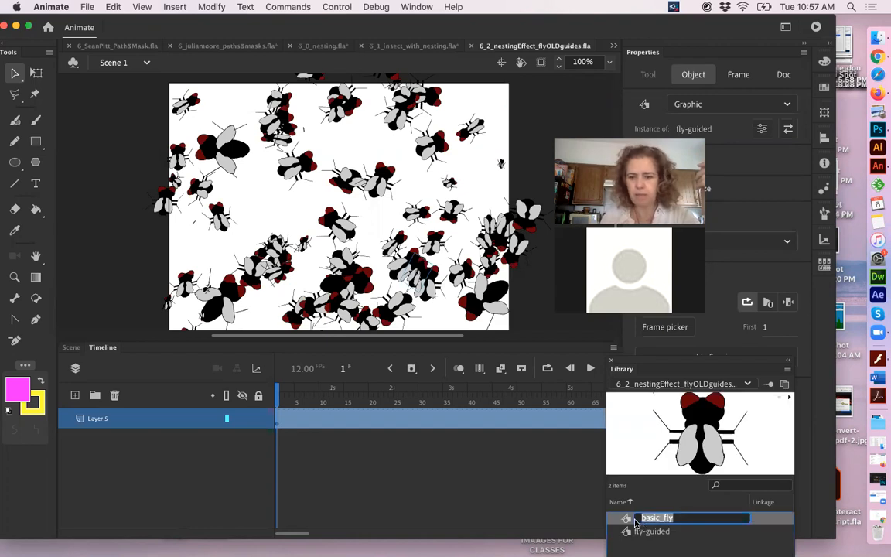
{"action": "double_click", "coordinate": [626, 522]}
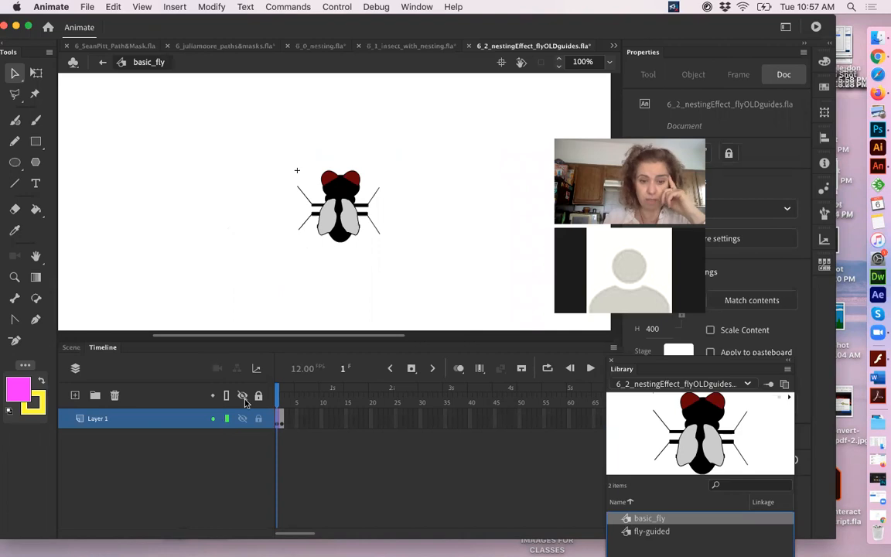
{"action": "left_click", "coordinate": [284, 407]}
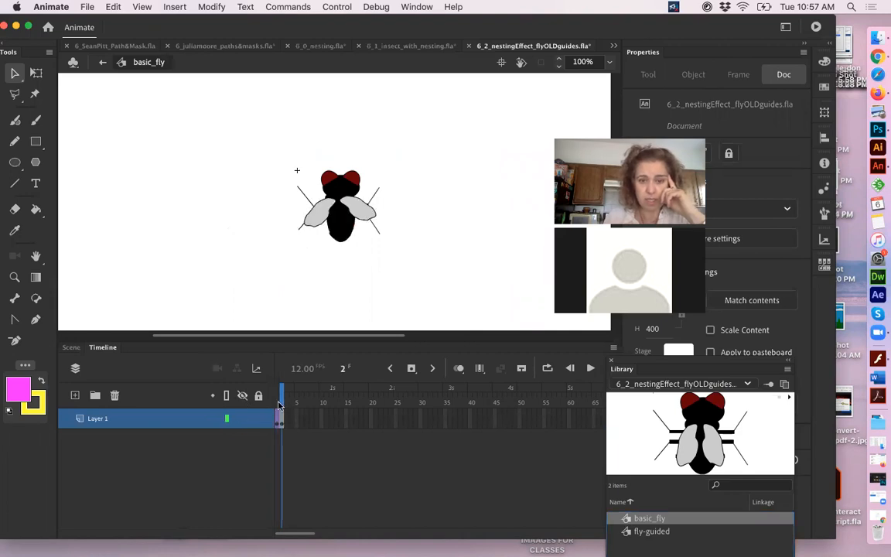
{"action": "left_click", "coordinate": [280, 407]}
{"action": "left_click", "coordinate": [282, 408]}
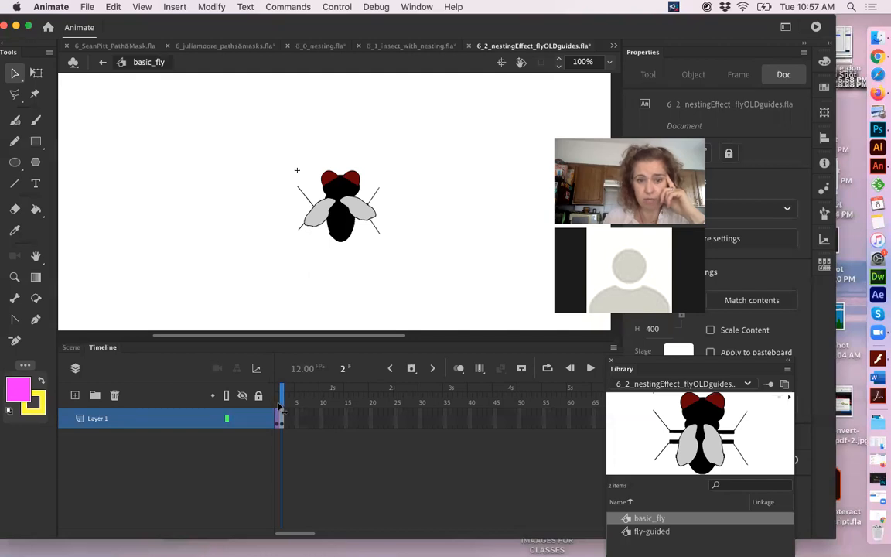
{"action": "left_click", "coordinate": [279, 407]}
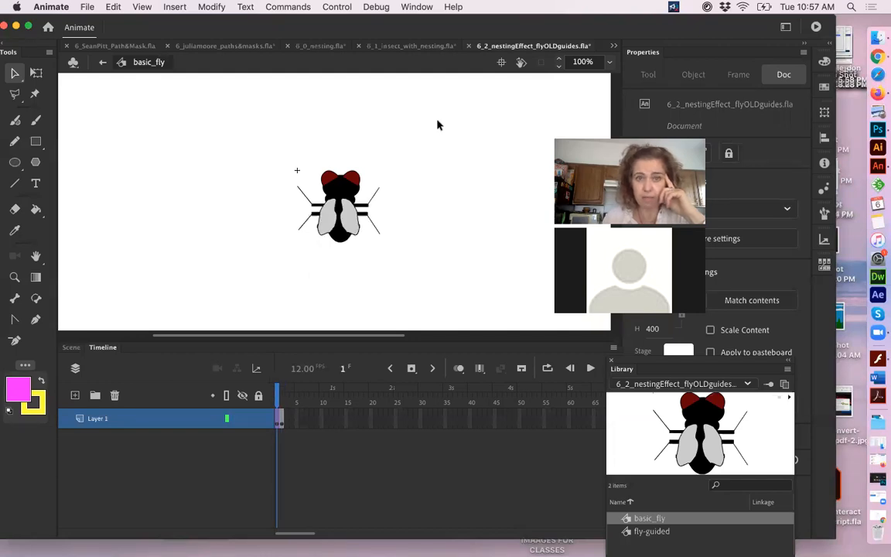
Step: Enable Loop Playback, play the basic_fly wing animation continuously, and stop it by selecting frame 1
{"action": "left_click", "coordinate": [341, 8]}
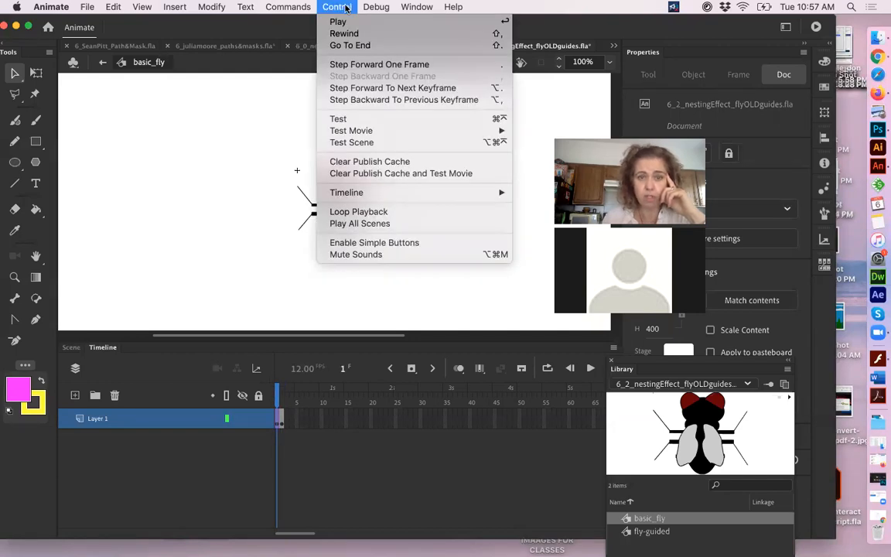
{"action": "left_click", "coordinate": [365, 212]}
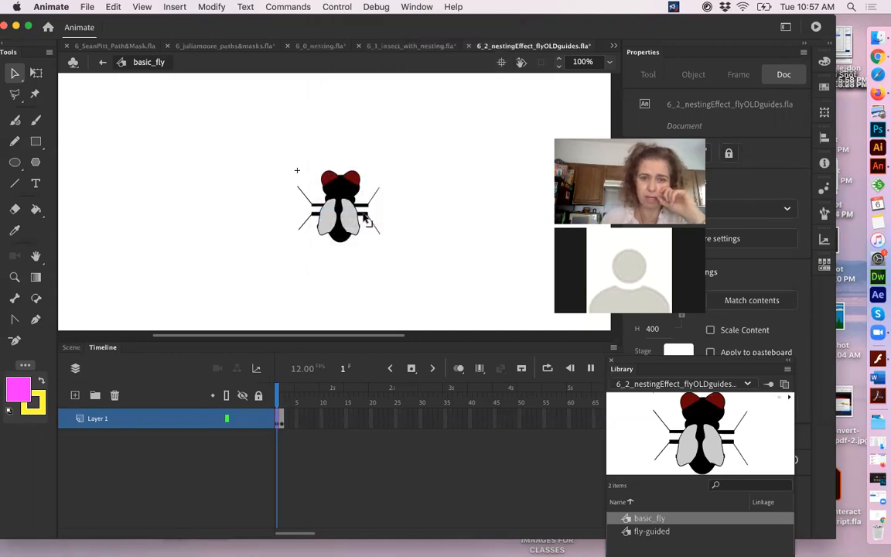
{"action": "key", "text": "Return"}
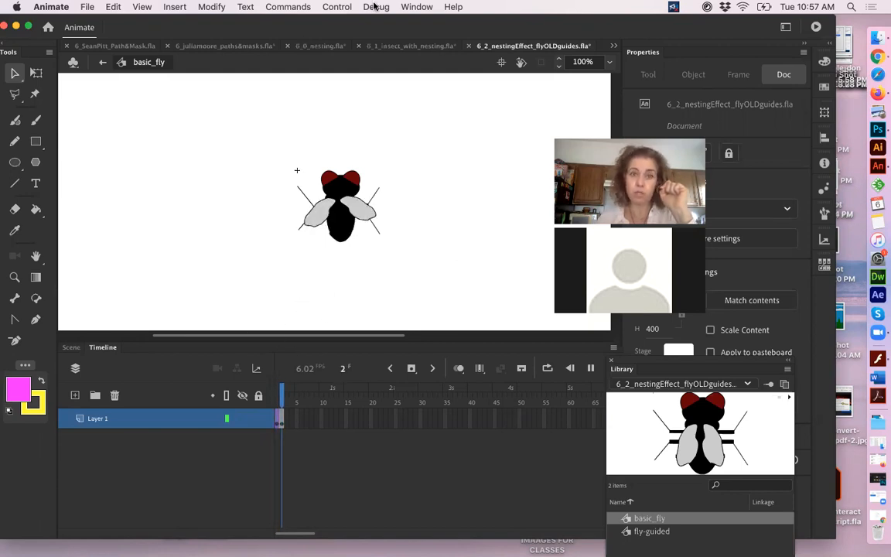
{"action": "left_click", "coordinate": [279, 422]}
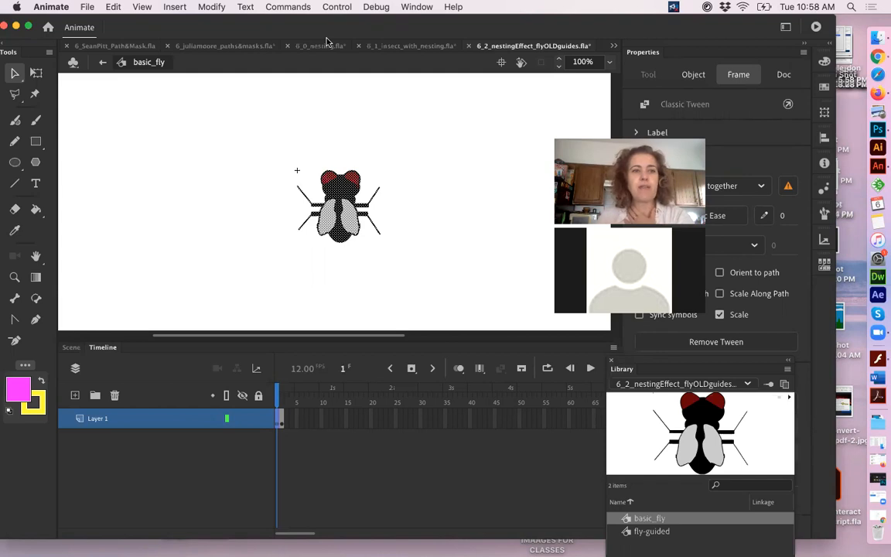
Step: Leave basic_fly, open the fly-guided symbol from the library, hide its guide layer, and play the fly's path animation
{"action": "left_click", "coordinate": [138, 65]}
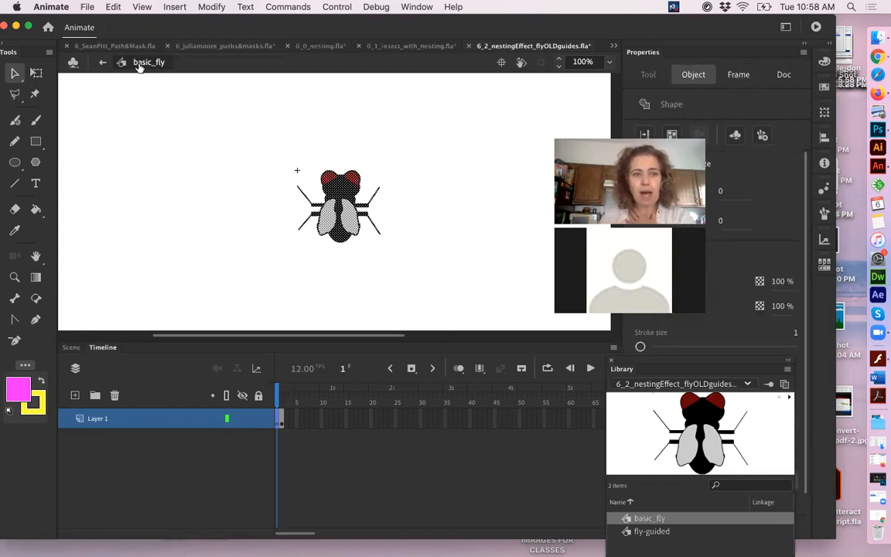
{"action": "left_click", "coordinate": [103, 62]}
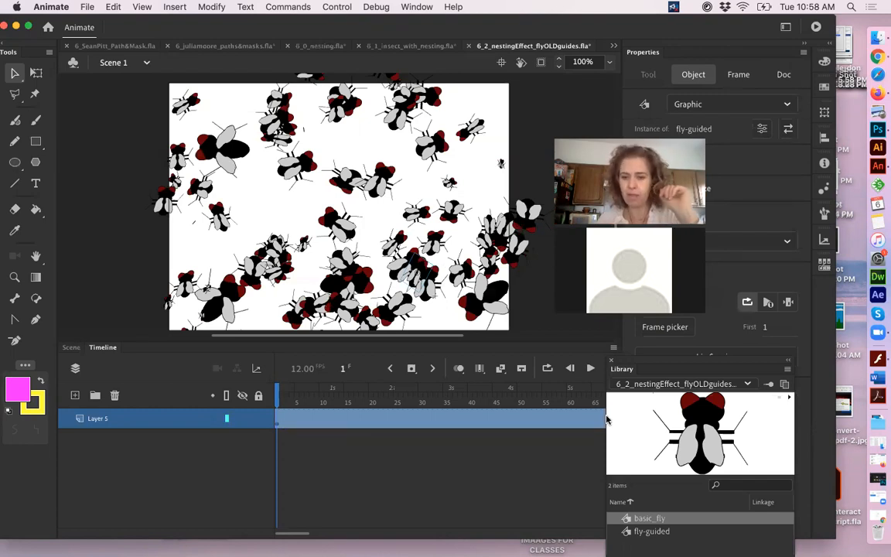
{"action": "double_click", "coordinate": [630, 533]}
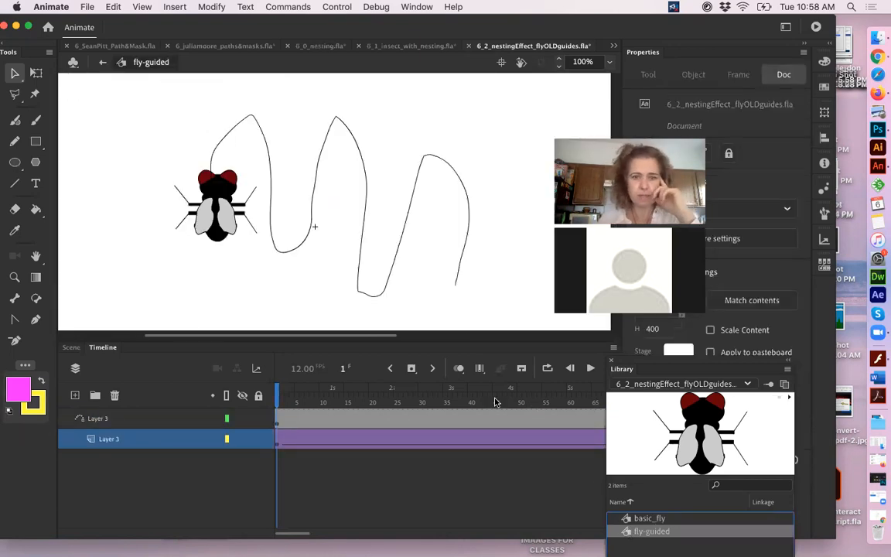
{"action": "left_click_drag", "start_coordinate": [292, 400], "coordinate": [237, 381]}
{"action": "left_click", "coordinate": [241, 418]}
{"action": "key", "text": "Return"}
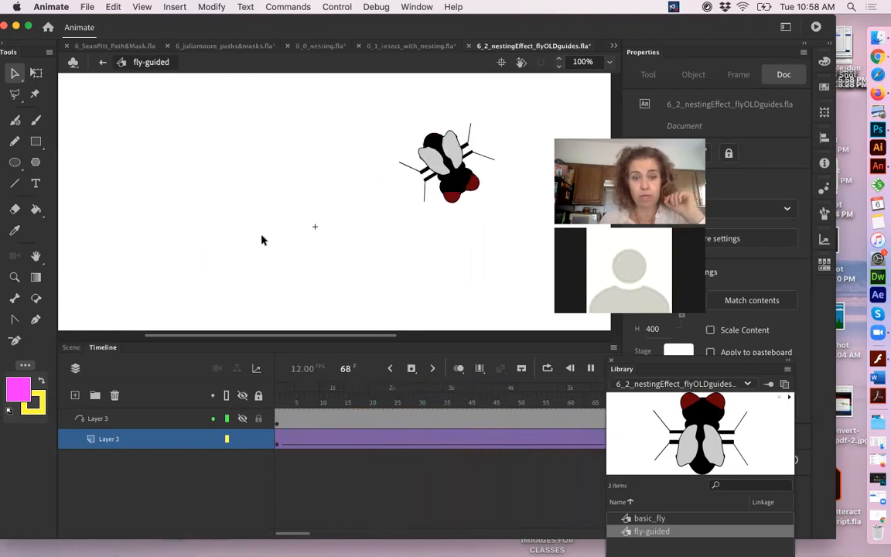
Step: Return to Scene 1, test the fly swarm movie in a repositioned preview window, and close the preview
{"action": "left_click", "coordinate": [103, 63]}
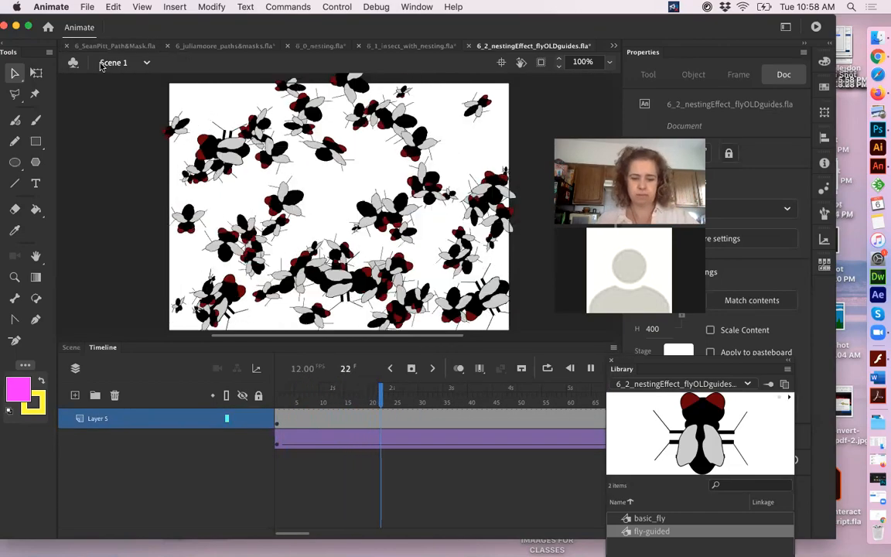
{"action": "key", "text": "super+Return"}
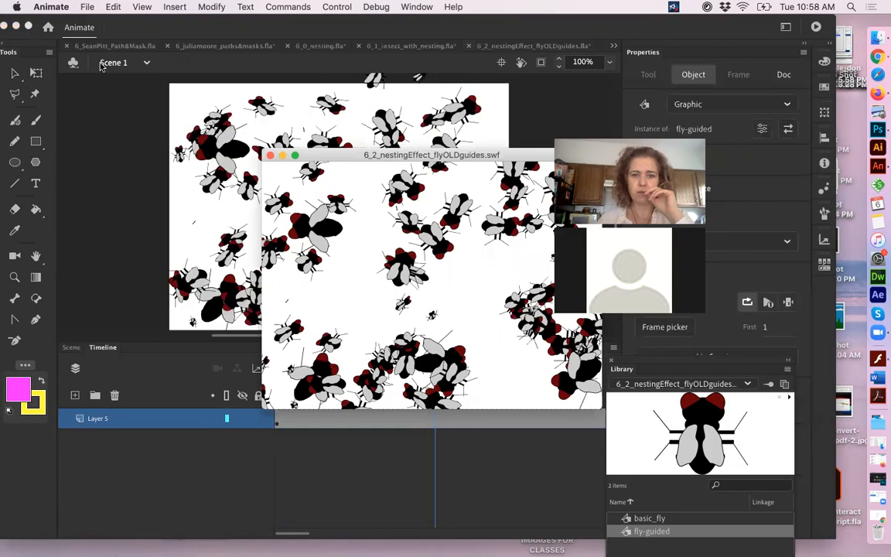
{"action": "left_click_drag", "start_coordinate": [317, 155], "coordinate": [251, 123]}
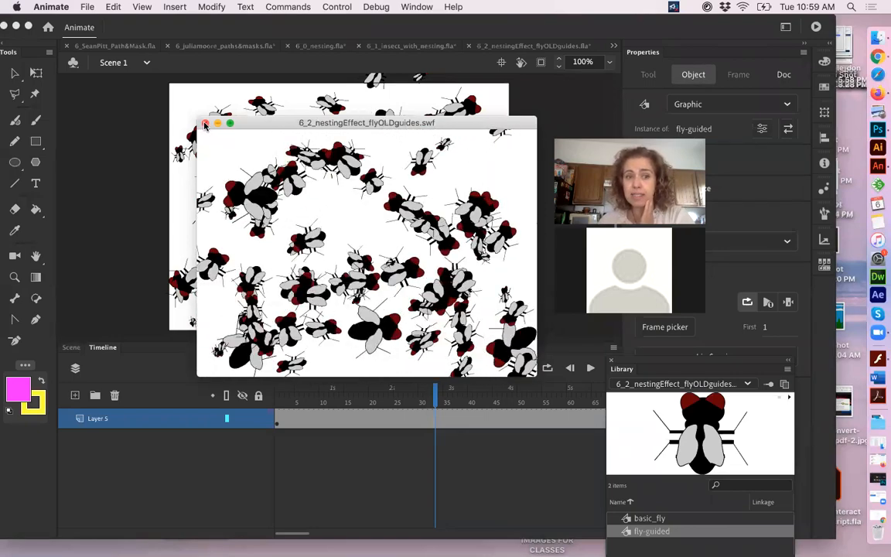
{"action": "key", "text": "super+w"}
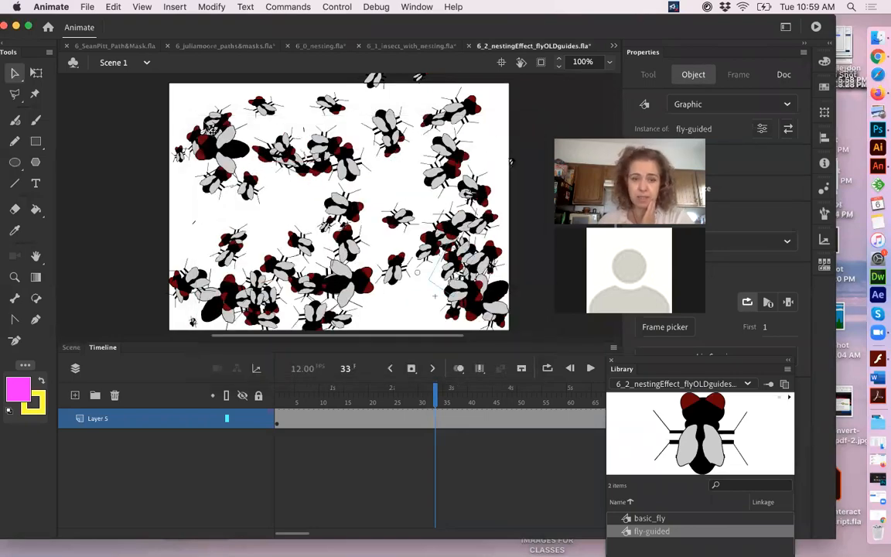
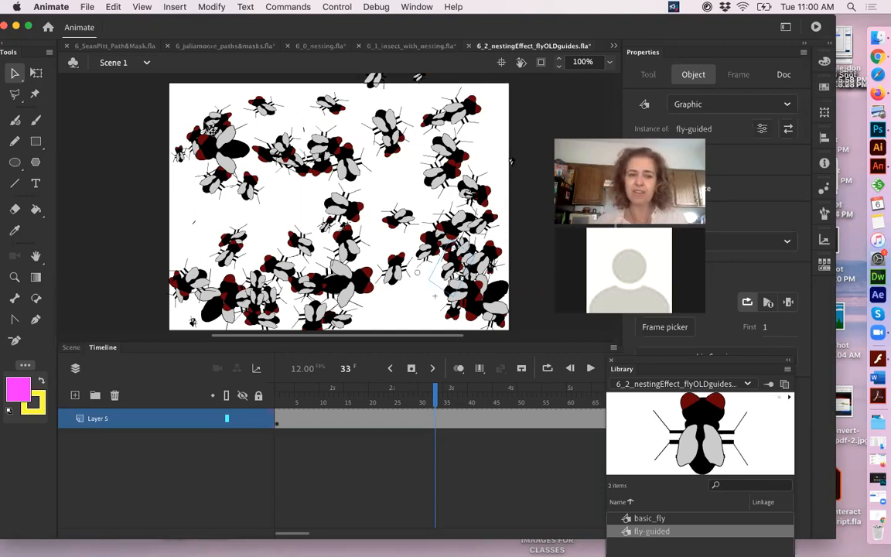
Step: Open 6_3_nesting_masksandguides.fla from the 6_nesting_files folder, accept the ActionScript notice, and move the Animate window back up
{"action": "left_click_drag", "start_coordinate": [130, 24], "coordinate": [196, 211]}
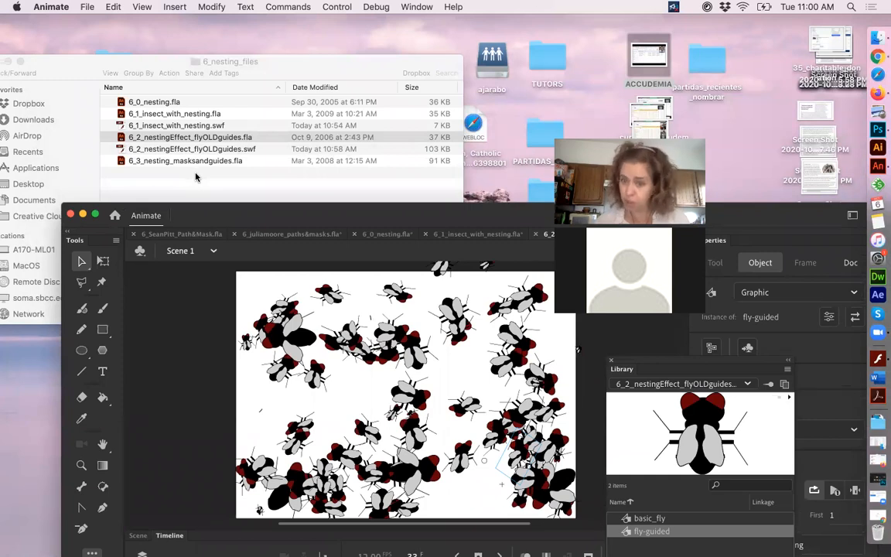
{"action": "left_click", "coordinate": [167, 163]}
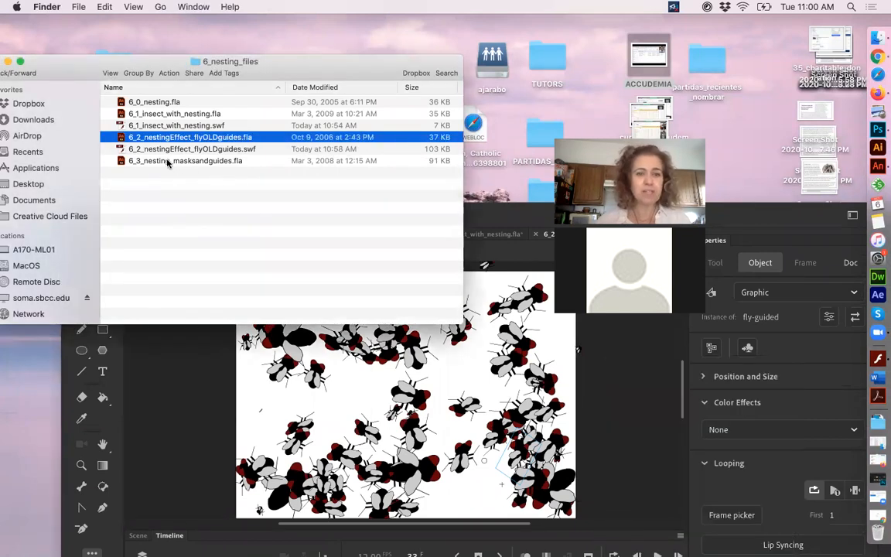
{"action": "double_click", "coordinate": [173, 162]}
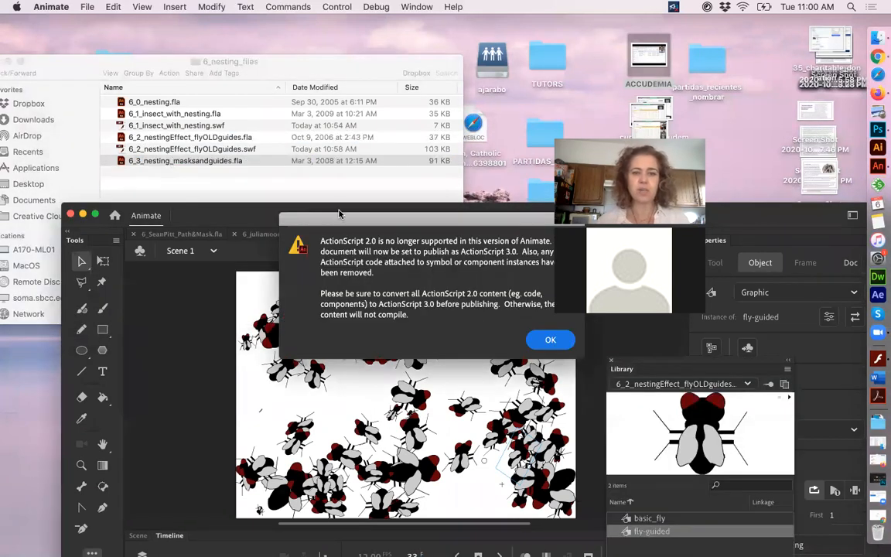
{"action": "left_click", "coordinate": [551, 340]}
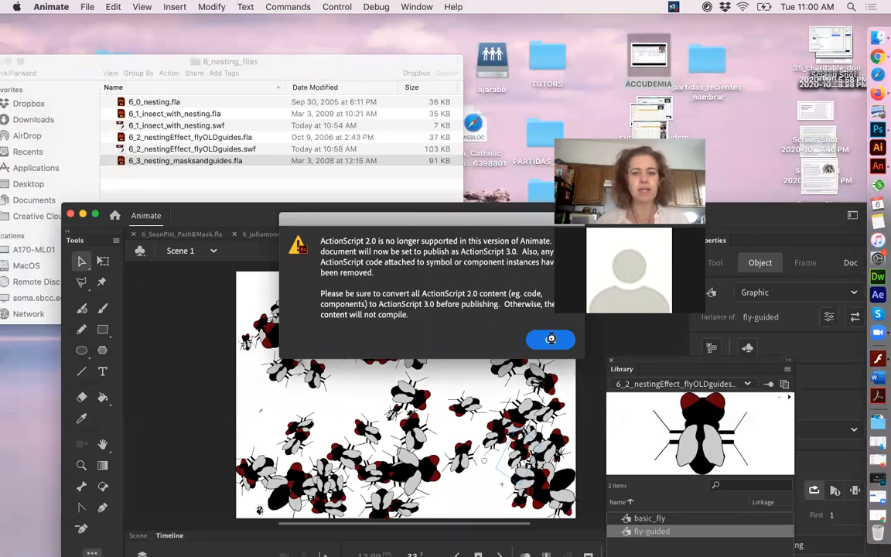
{"action": "left_click_drag", "start_coordinate": [233, 215], "coordinate": [157, 43]}
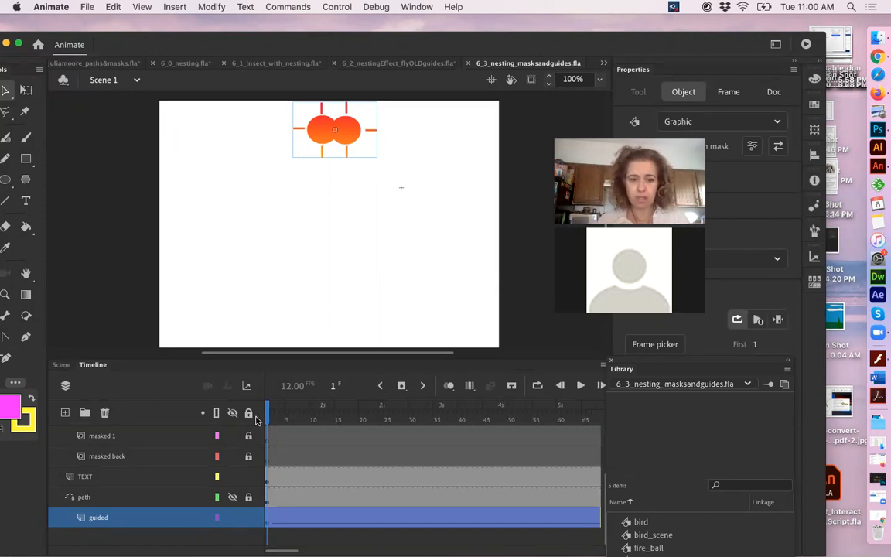
Step: Scrub through the Scene 1 timeline to examine the masked sun shape moving along its path, and return to frame 1
{"action": "mouse_move", "coordinate": [290, 419]}
{"action": "left_mouse_down"}
{"action": "mouse_move", "coordinate": [314, 419]}
{"action": "mouse_move", "coordinate": [292, 419]}
{"action": "left_mouse_up"}
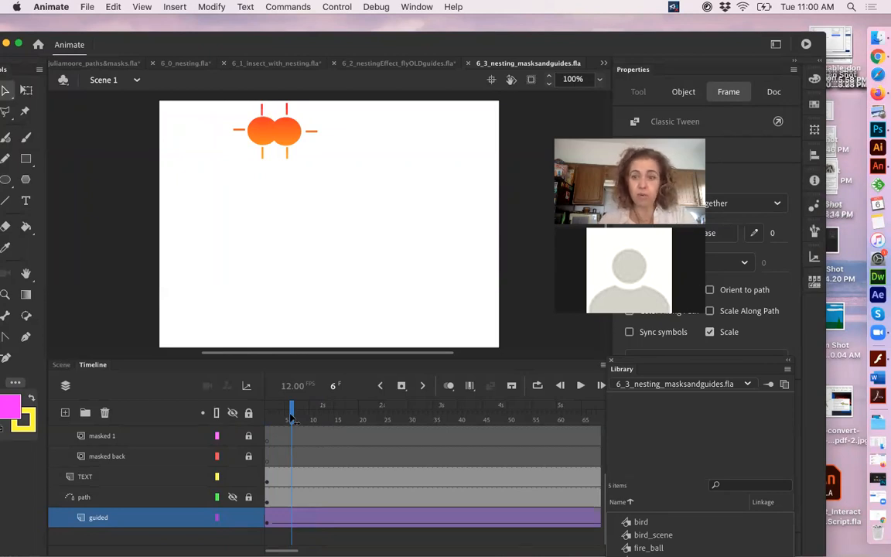
{"action": "left_click_drag", "start_coordinate": [292, 419], "coordinate": [354, 432]}
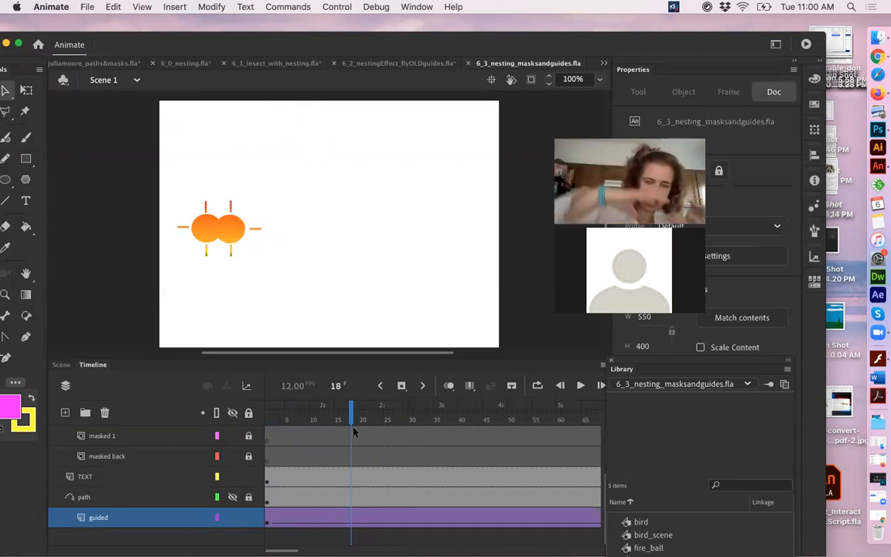
{"action": "left_click", "coordinate": [310, 418]}
{"action": "left_click_drag", "start_coordinate": [312, 418], "coordinate": [532, 528]}
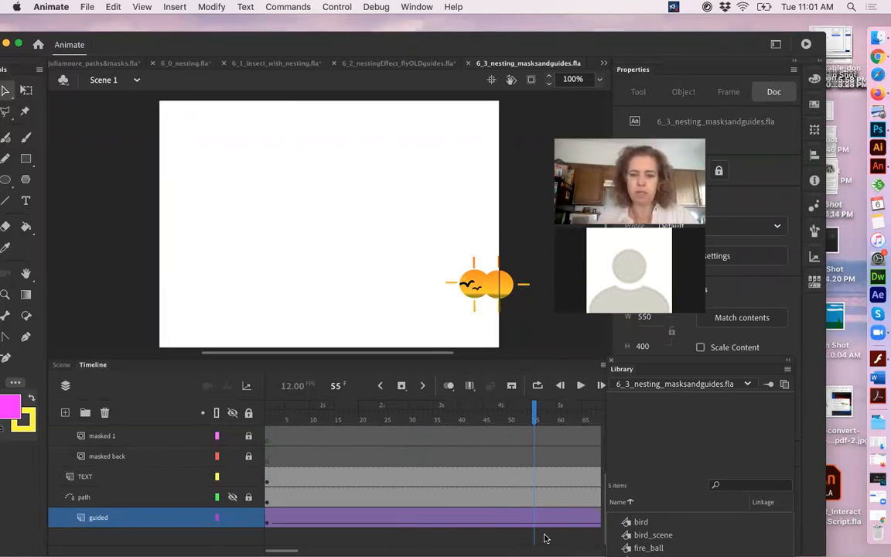
{"action": "left_click_drag", "start_coordinate": [470, 414], "coordinate": [265, 419]}
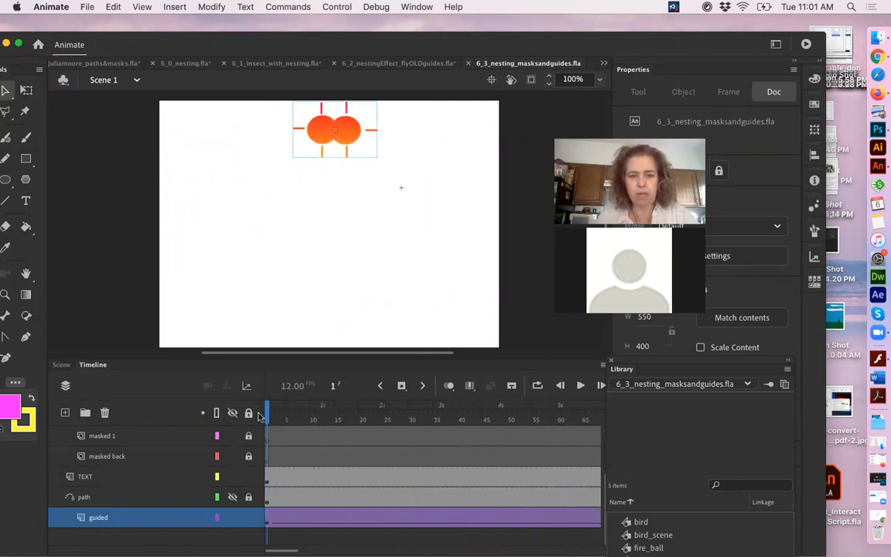
Step: Open the symbolwith mask instance on the stage and scrub its timeline to examine the moving background scene
{"action": "left_click", "coordinate": [350, 145]}
{"action": "double_click", "coordinate": [349, 144]}
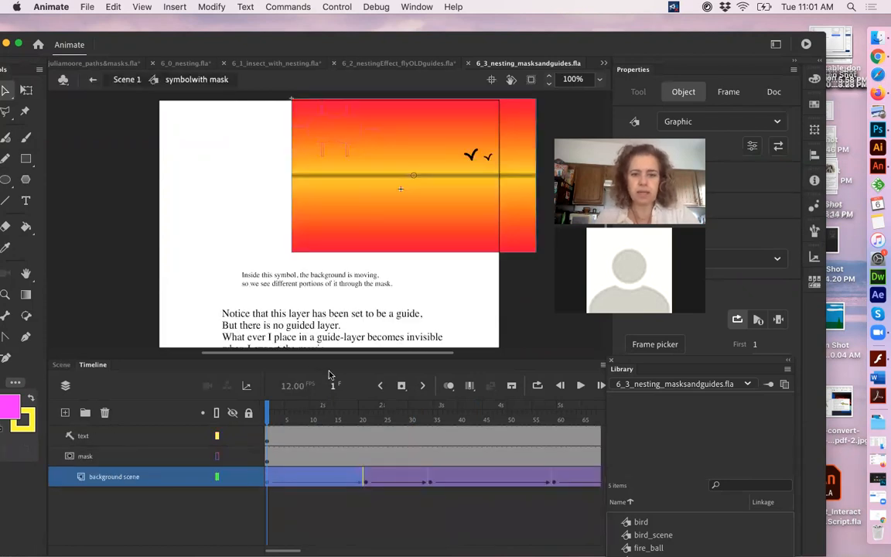
{"action": "left_click_drag", "start_coordinate": [266, 408], "coordinate": [258, 468]}
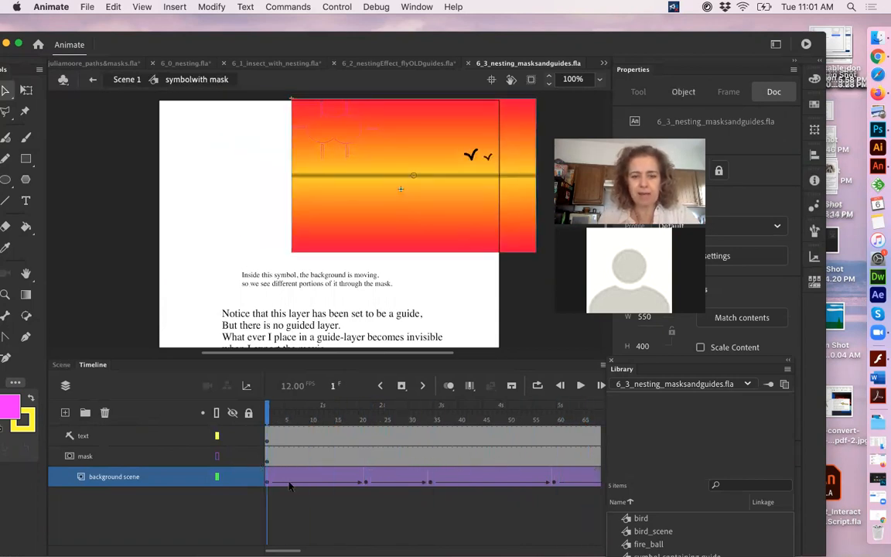
Step: Open the nested bird_scene symbol and the bird symbol inside it, scrubbing each timeline to examine the birds' animation
{"action": "double_click", "coordinate": [400, 245]}
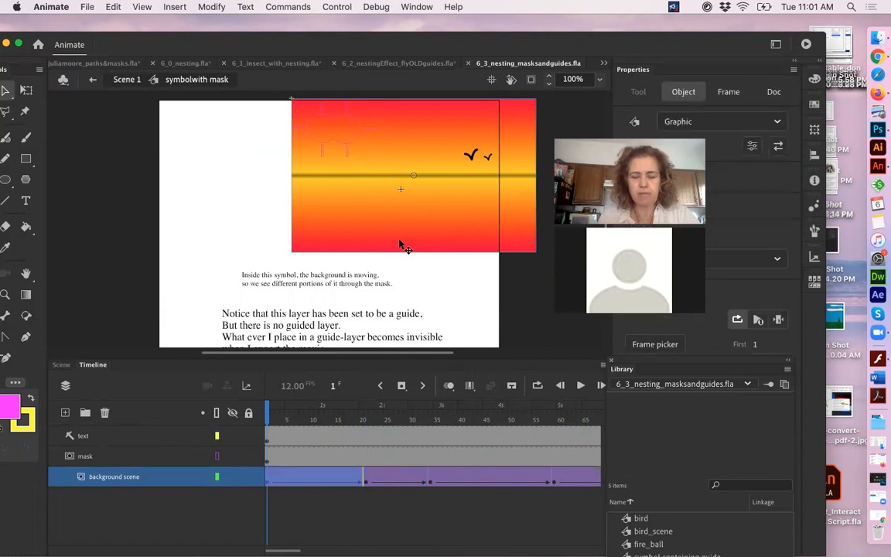
{"action": "left_click_drag", "start_coordinate": [267, 412], "coordinate": [232, 414]}
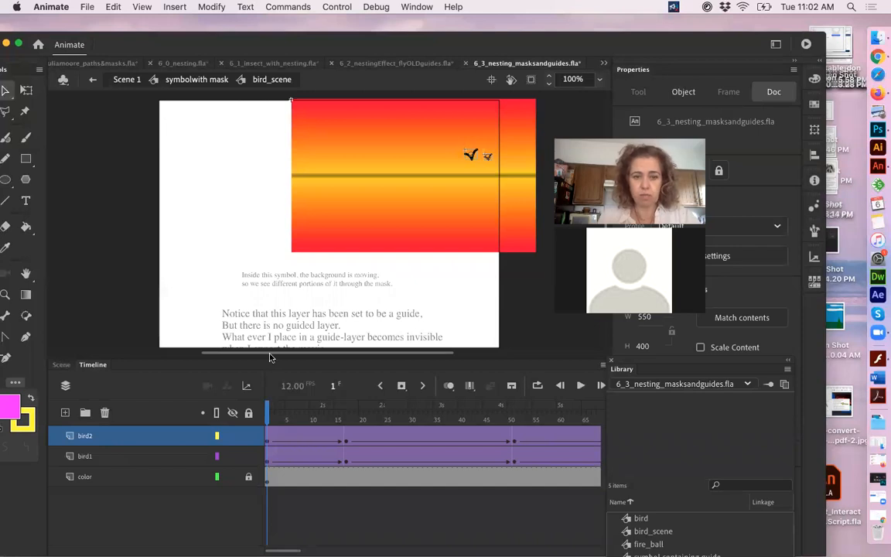
{"action": "double_click", "coordinate": [478, 157]}
{"action": "mouse_move", "coordinate": [278, 423]}
{"action": "left_mouse_down"}
{"action": "mouse_move", "coordinate": [360, 432]}
{"action": "mouse_move", "coordinate": [267, 435]}
{"action": "left_mouse_up"}
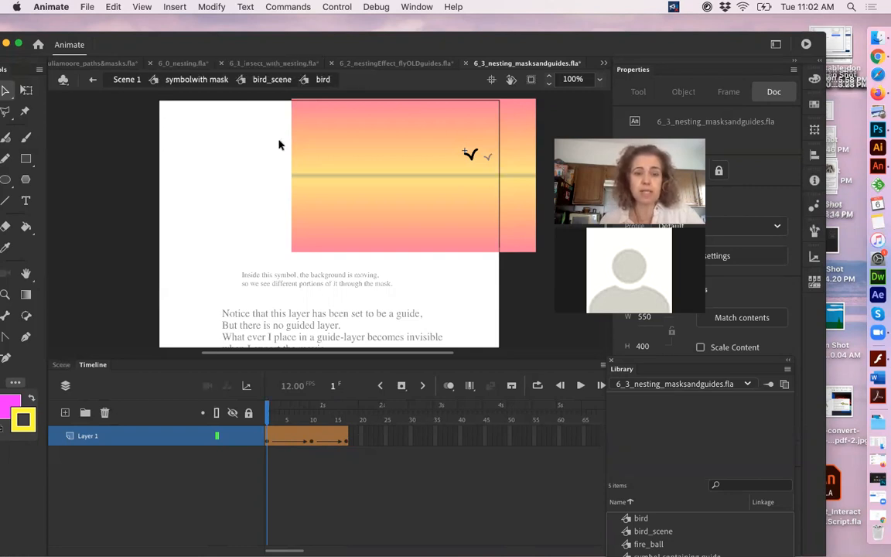
Step: Return to Scene 1 and scrub to frame 74 to examine the start of the masked fireball animation
{"action": "left_click", "coordinate": [127, 80]}
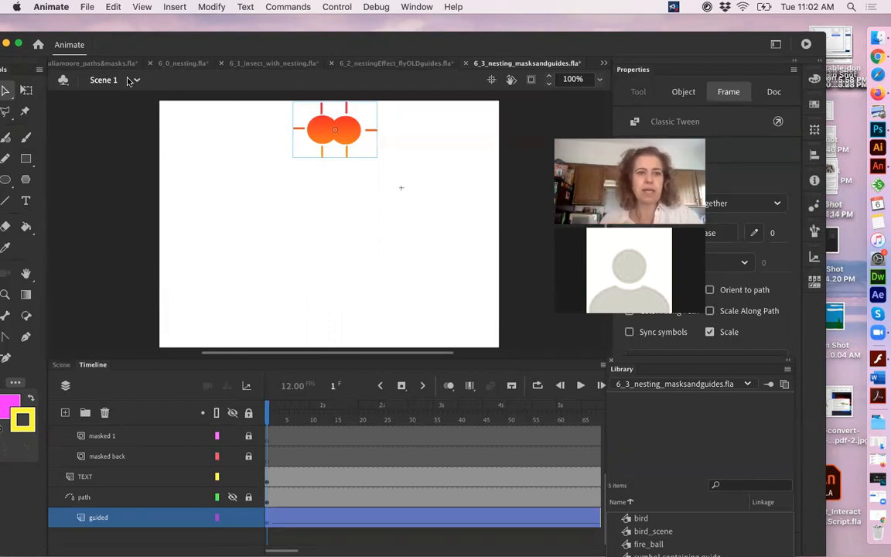
{"action": "left_click", "coordinate": [137, 81]}
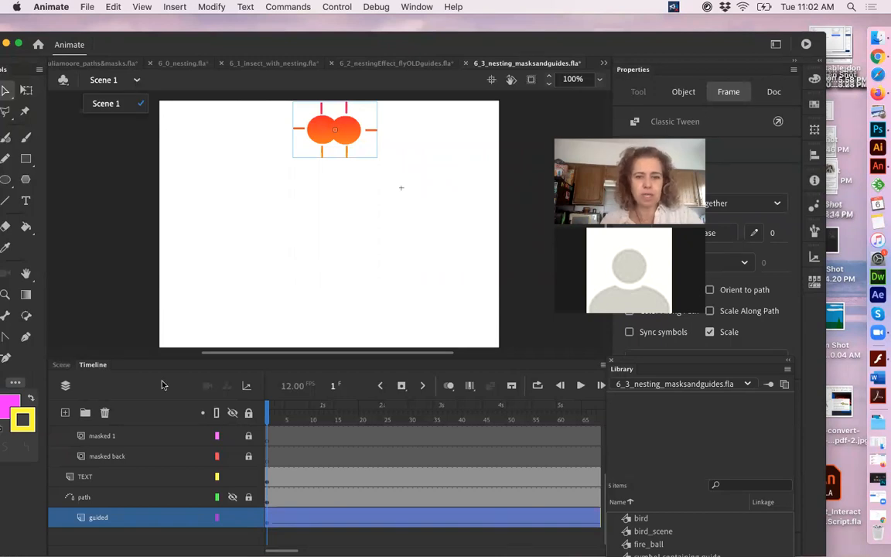
{"action": "left_click_drag", "start_coordinate": [429, 417], "coordinate": [439, 463]}
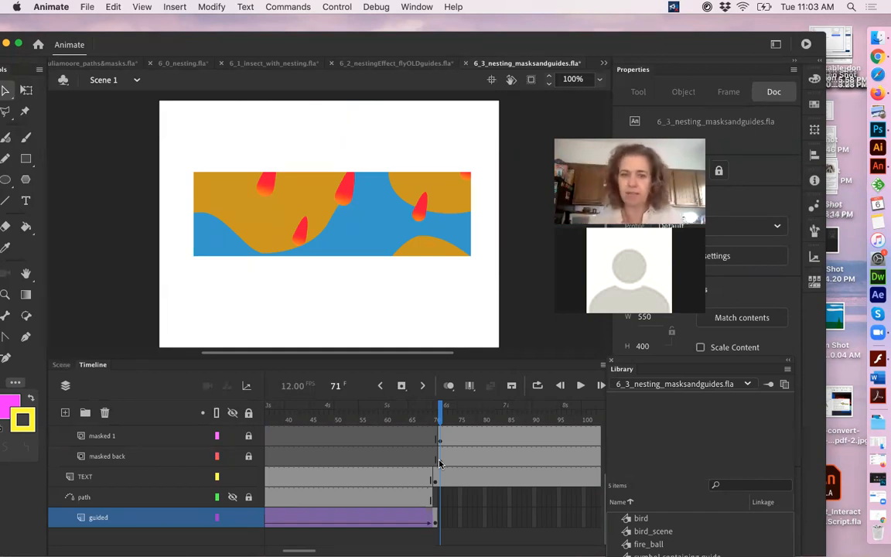
{"action": "left_click_drag", "start_coordinate": [463, 420], "coordinate": [308, 434]}
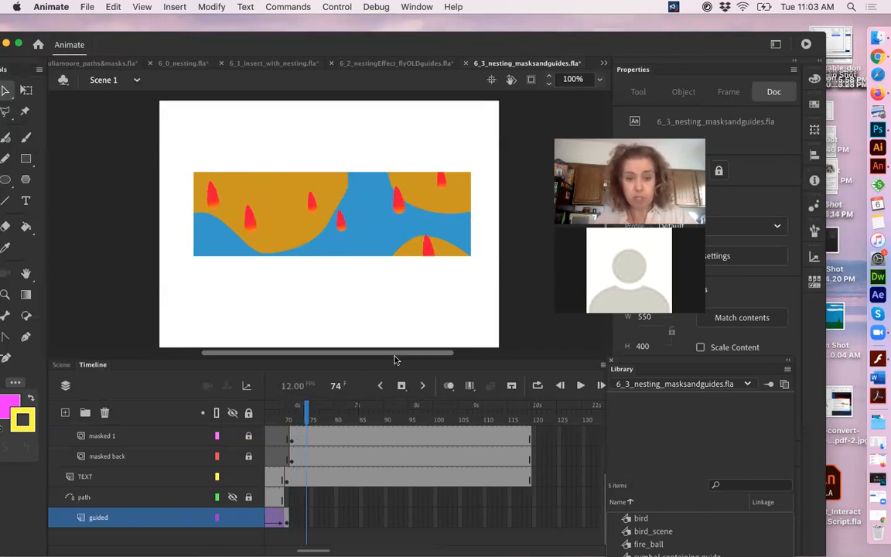
Step: Enlarge the timeline and library areas to show all layers and symbols, and scrub the fireball animation to frame 94
{"action": "left_click_drag", "start_coordinate": [393, 359], "coordinate": [410, 311]}
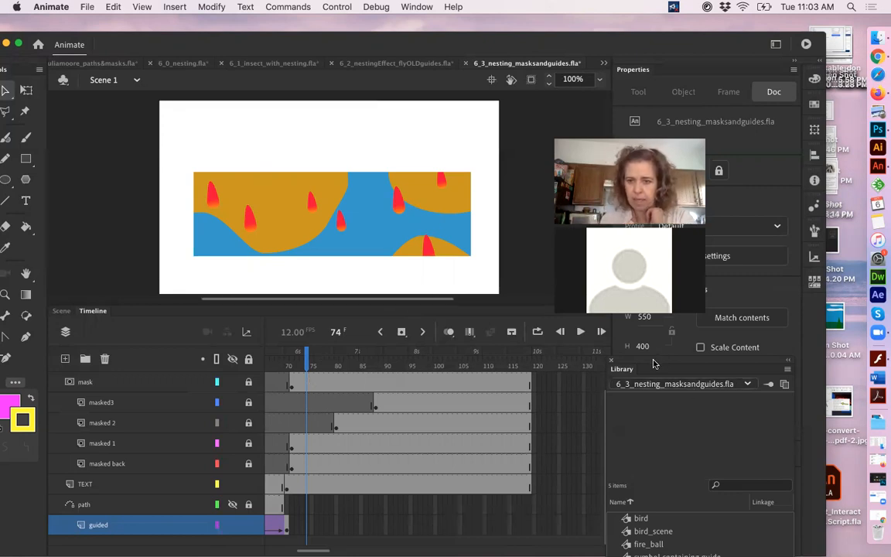
{"action": "left_click_drag", "start_coordinate": [654, 361], "coordinate": [671, 297]}
{"action": "left_click_drag", "start_coordinate": [307, 364], "coordinate": [408, 369]}
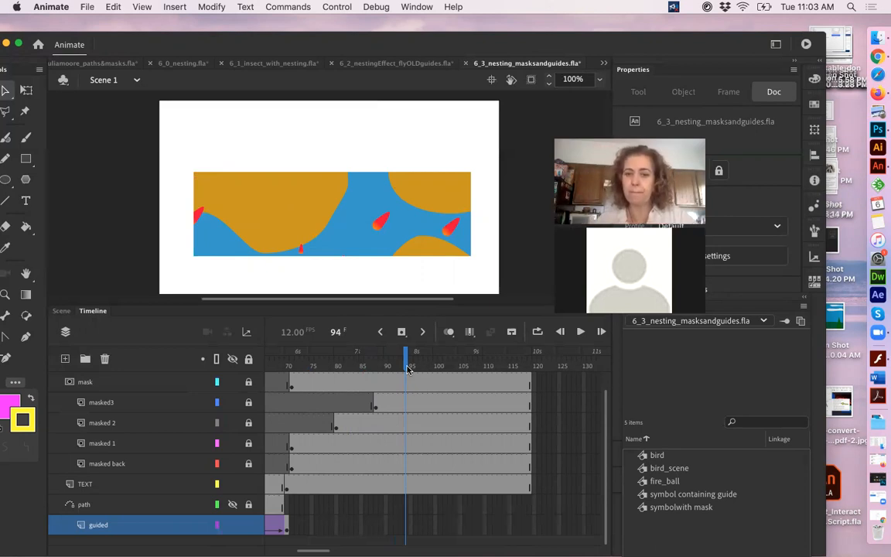
Step: Open the fire_ball symbol from the library to view its still artwork, and open the symbol containing guide
{"action": "left_click", "coordinate": [643, 484]}
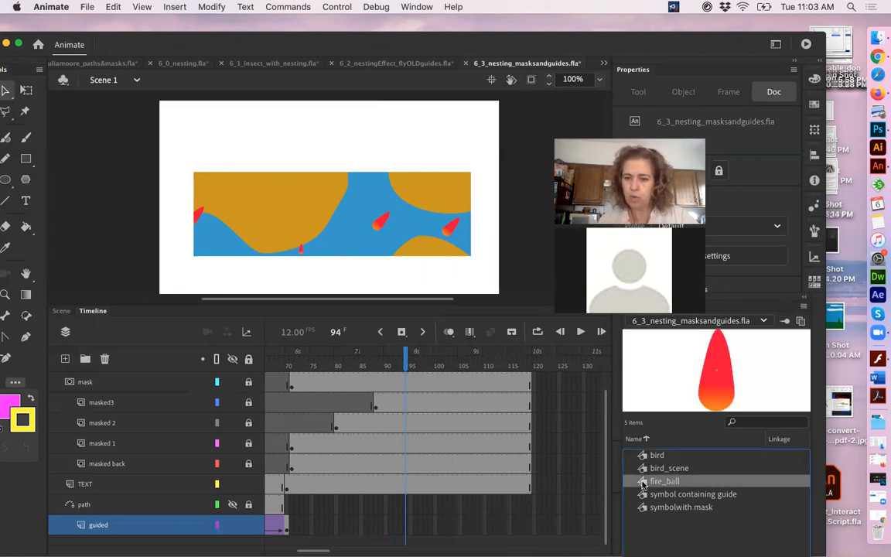
{"action": "double_click", "coordinate": [721, 388]}
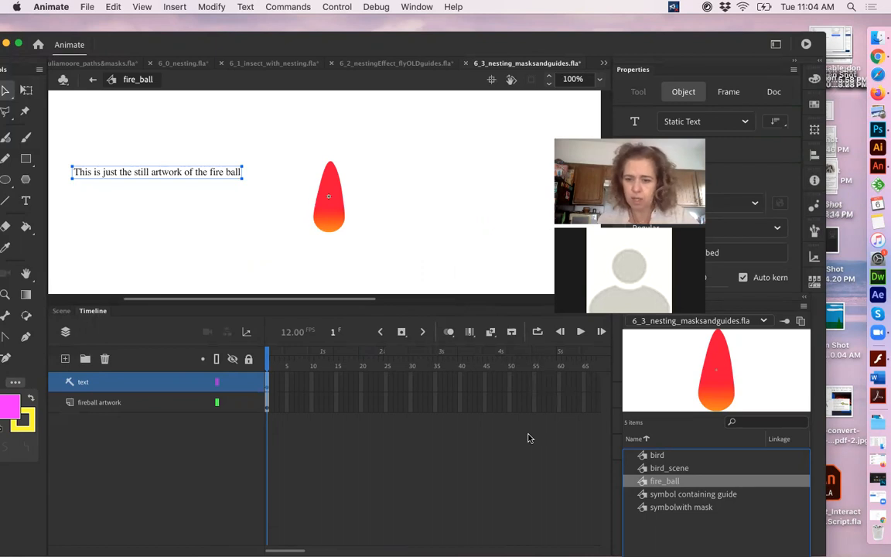
{"action": "double_click", "coordinate": [659, 498]}
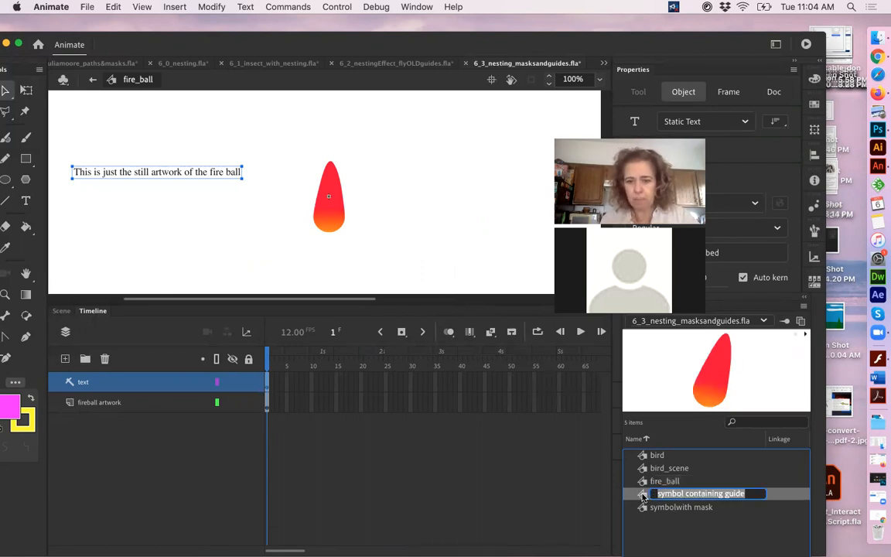
{"action": "double_click", "coordinate": [643, 494]}
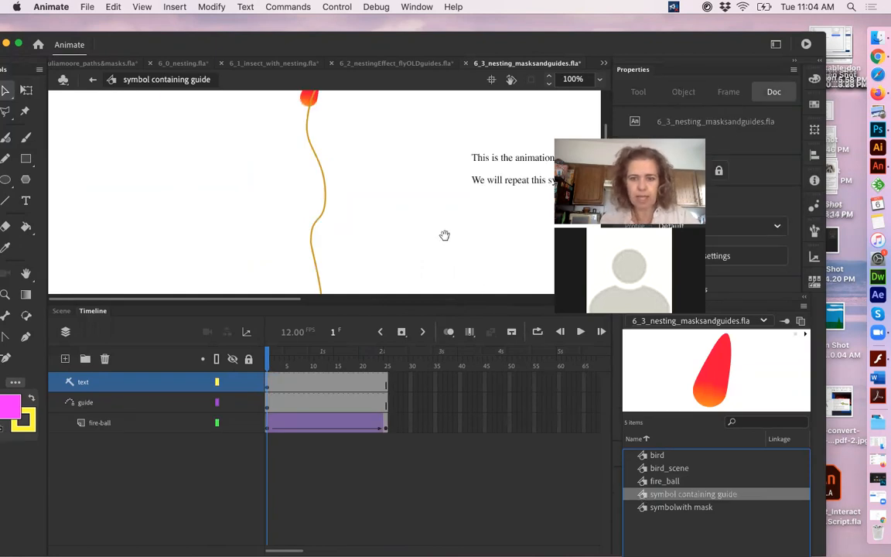
Step: Enlarge the stage area to fit the whole guide path and scrub the fire-ball animation along it to frame 25
{"action": "left_click_drag", "start_coordinate": [437, 276], "coordinate": [434, 245]}
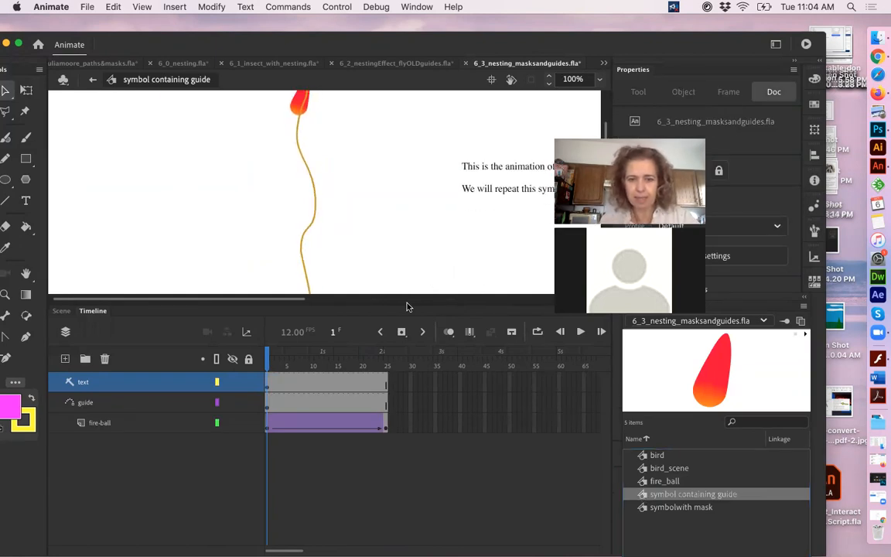
{"action": "left_click_drag", "start_coordinate": [408, 303], "coordinate": [424, 393]}
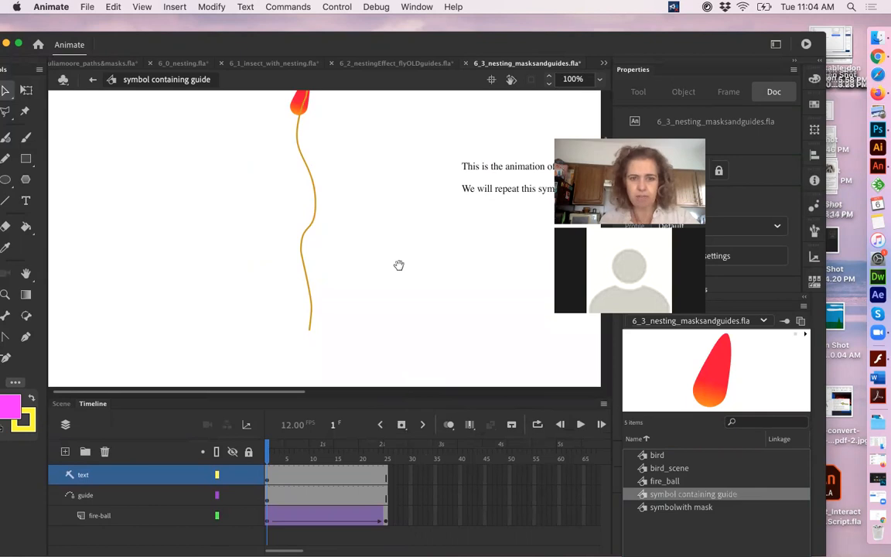
{"action": "left_click_drag", "start_coordinate": [398, 265], "coordinate": [394, 288]}
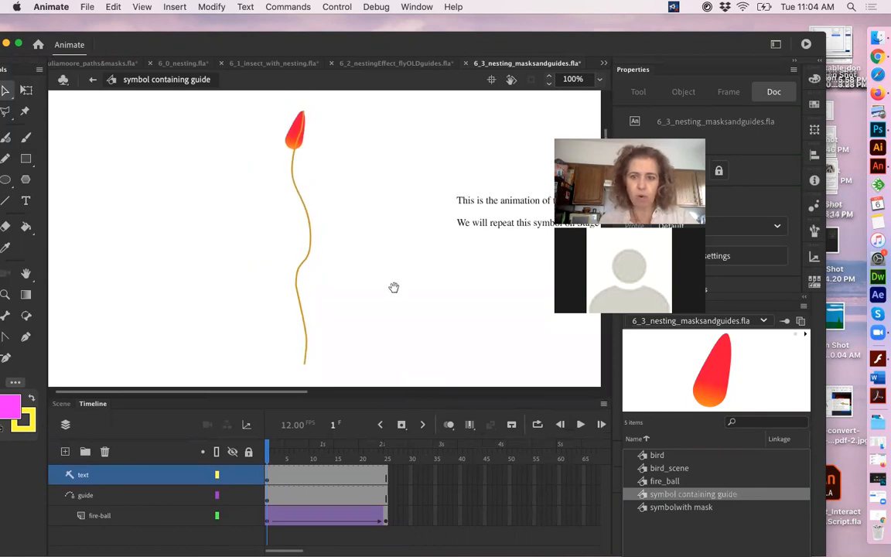
{"action": "left_click", "coordinate": [277, 458]}
{"action": "left_click_drag", "start_coordinate": [277, 460], "coordinate": [395, 478]}
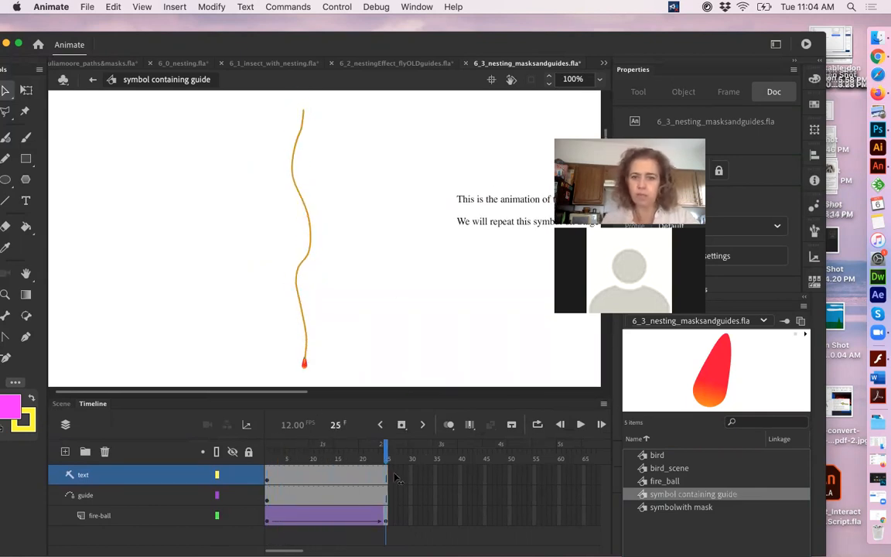
{"action": "left_click_drag", "start_coordinate": [285, 465], "coordinate": [395, 468]}
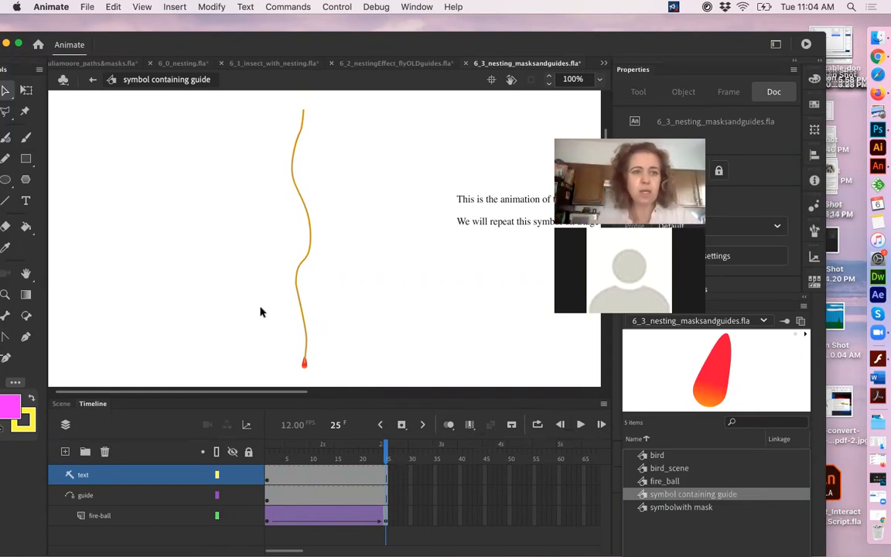
Step: Return to Scene 1, enlarge the timeline to list the masked layers, and hide the mask layer
{"action": "left_click", "coordinate": [88, 80]}
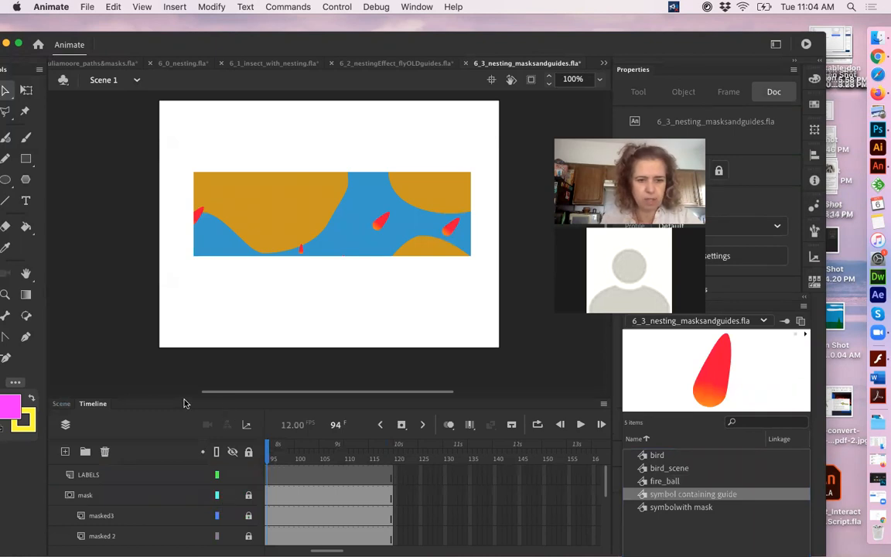
{"action": "left_click_drag", "start_coordinate": [185, 399], "coordinate": [187, 316]}
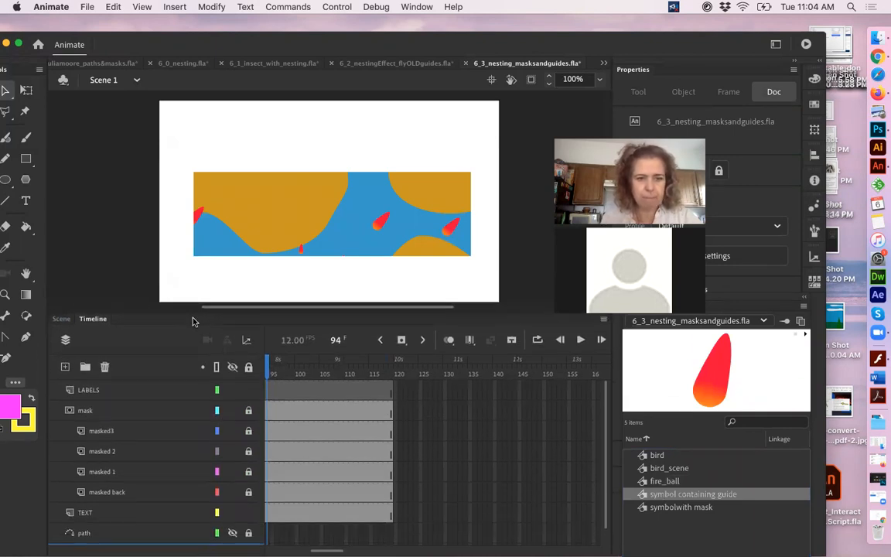
{"action": "left_click", "coordinate": [230, 416]}
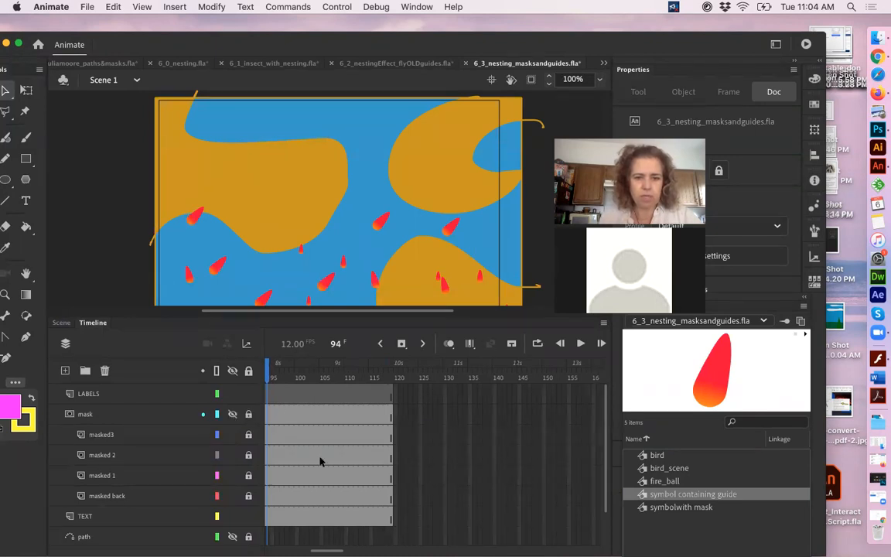
Step: Go to frame 71, hide the masked 1, masked 2, masked3 and LABELS layers, and scrub to frame 80
{"action": "scroll", "coordinate": [341, 530], "scroll_direction": "left", "scroll_amount": 10}
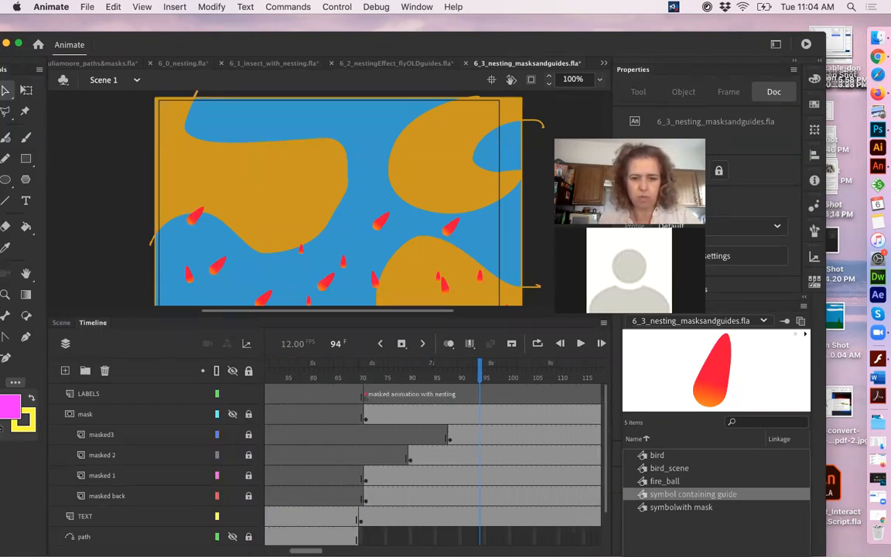
{"action": "left_click", "coordinate": [417, 376]}
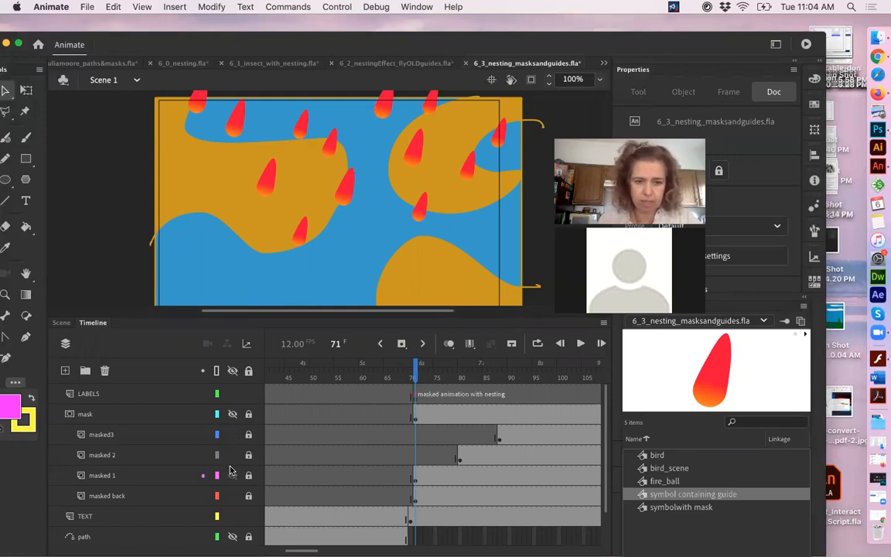
{"action": "left_click_drag", "start_coordinate": [233, 474], "coordinate": [239, 393]}
{"action": "left_click_drag", "start_coordinate": [416, 365], "coordinate": [461, 381]}
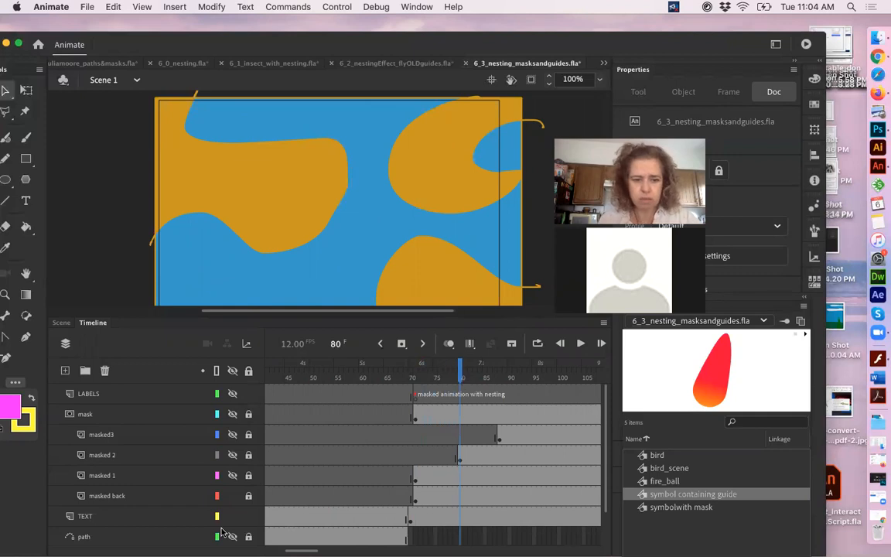
Step: Show the masked 1 layer and scrub its fireballs from frame 71 to frame 78 and back to frame 71
{"action": "left_click", "coordinate": [233, 476]}
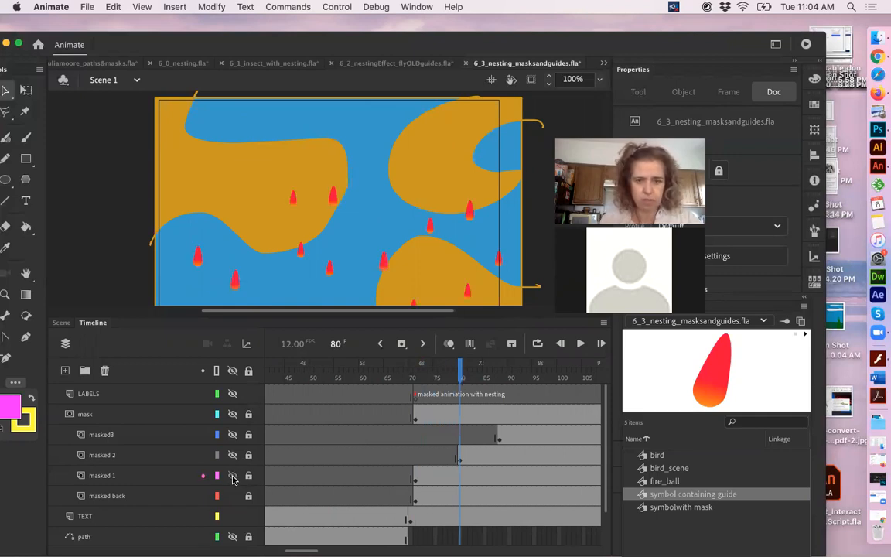
{"action": "left_click", "coordinate": [418, 370]}
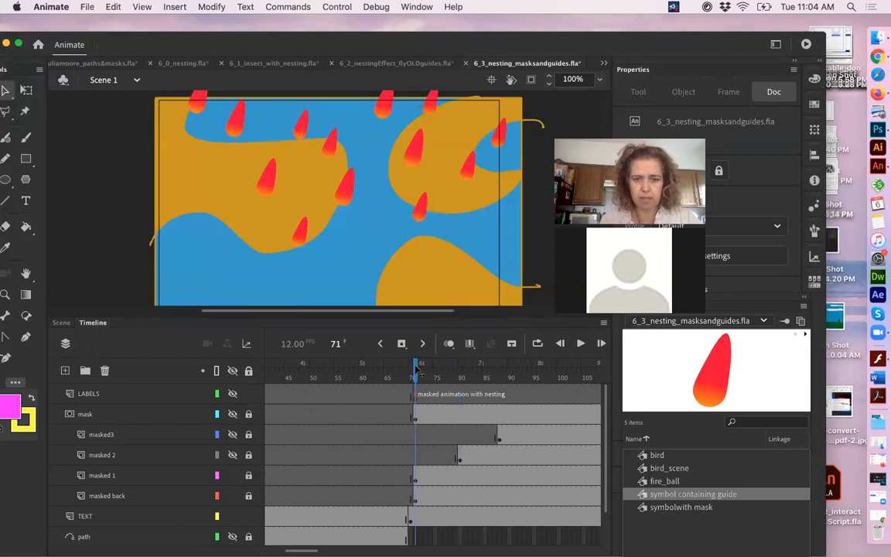
{"action": "left_click_drag", "start_coordinate": [429, 370], "coordinate": [451, 383]}
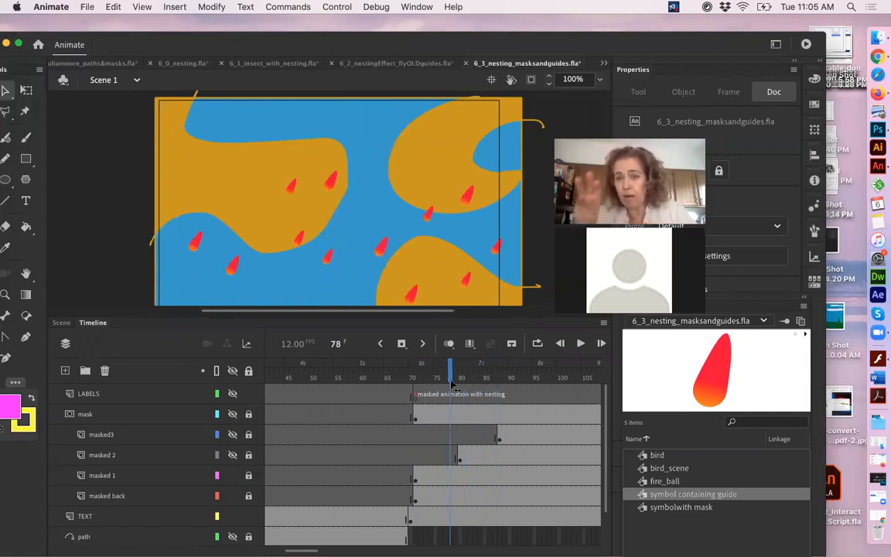
{"action": "mouse_move", "coordinate": [422, 378]}
{"action": "left_mouse_down"}
{"action": "mouse_move", "coordinate": [463, 378]}
{"action": "mouse_move", "coordinate": [415, 384]}
{"action": "left_mouse_up"}
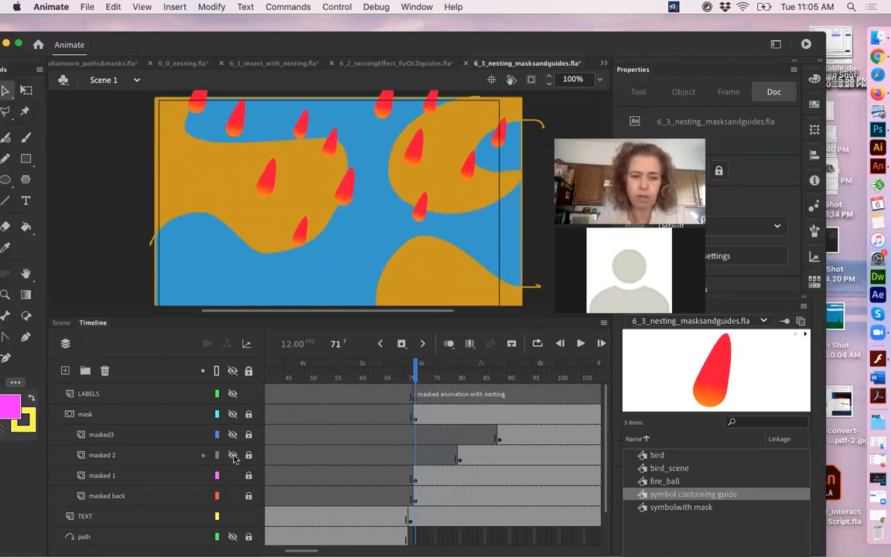
Step: Try starting the masked 2 fireballs at frame 76, scrub the overlap, and move the keyframe back to frame 80
{"action": "left_click", "coordinate": [461, 462]}
{"action": "left_click_drag", "start_coordinate": [460, 462], "coordinate": [441, 459]}
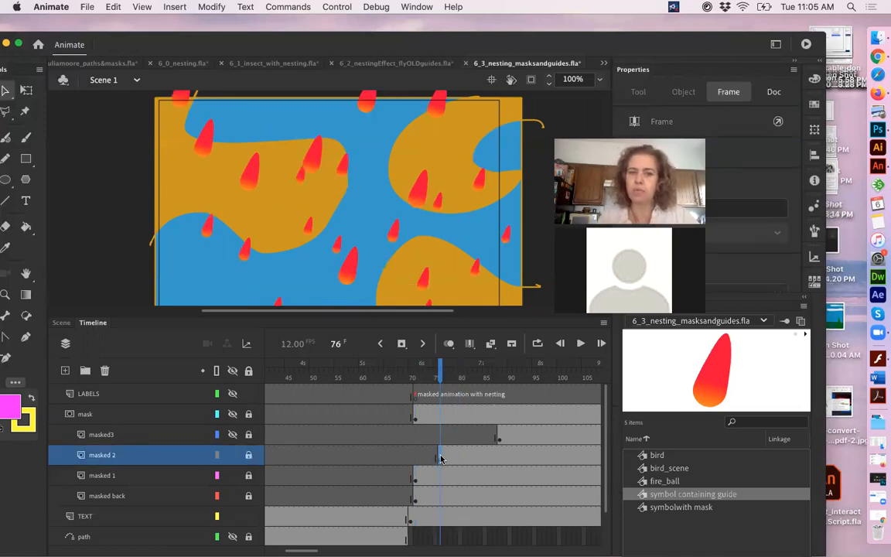
{"action": "mouse_move", "coordinate": [421, 378]}
{"action": "left_mouse_down"}
{"action": "mouse_move", "coordinate": [495, 395]}
{"action": "mouse_move", "coordinate": [421, 392]}
{"action": "left_mouse_up"}
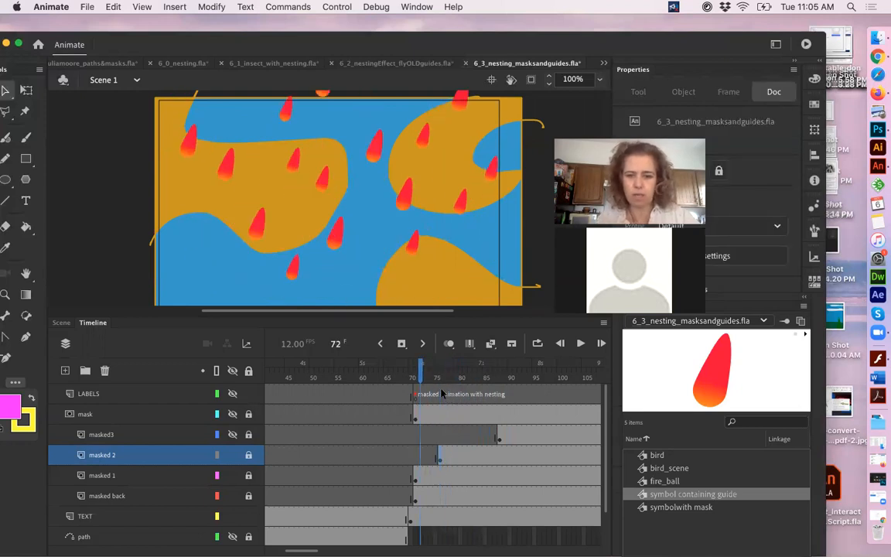
{"action": "left_click_drag", "start_coordinate": [440, 456], "coordinate": [460, 457]}
Step: Scrub to frame 82, display the masked 2 layer as outlines, and scrub back to frame 71
{"action": "left_click_drag", "start_coordinate": [417, 379], "coordinate": [462, 389]}
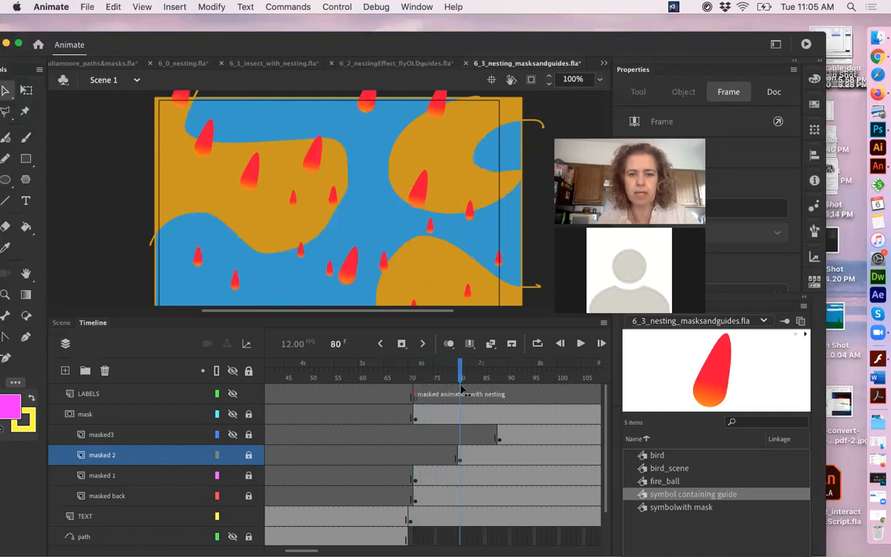
{"action": "left_click", "coordinate": [423, 345]}
{"action": "left_click", "coordinate": [423, 345]}
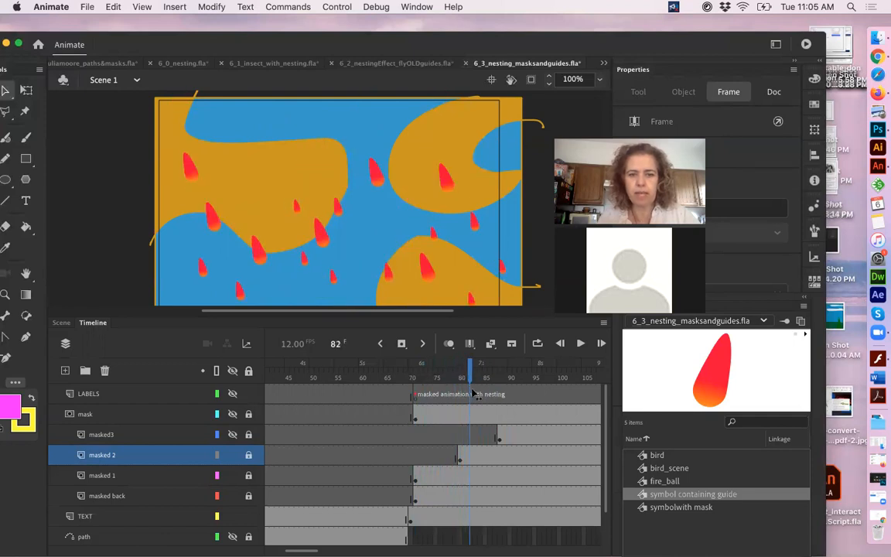
{"action": "left_click", "coordinate": [216, 455]}
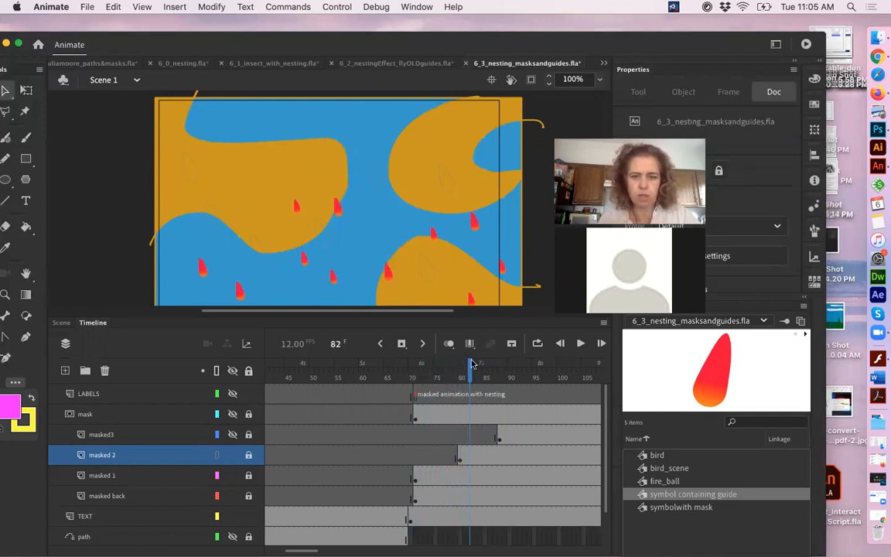
{"action": "mouse_move", "coordinate": [418, 377]}
{"action": "left_mouse_down"}
{"action": "mouse_move", "coordinate": [448, 379]}
{"action": "mouse_move", "coordinate": [425, 379]}
{"action": "left_mouse_up"}
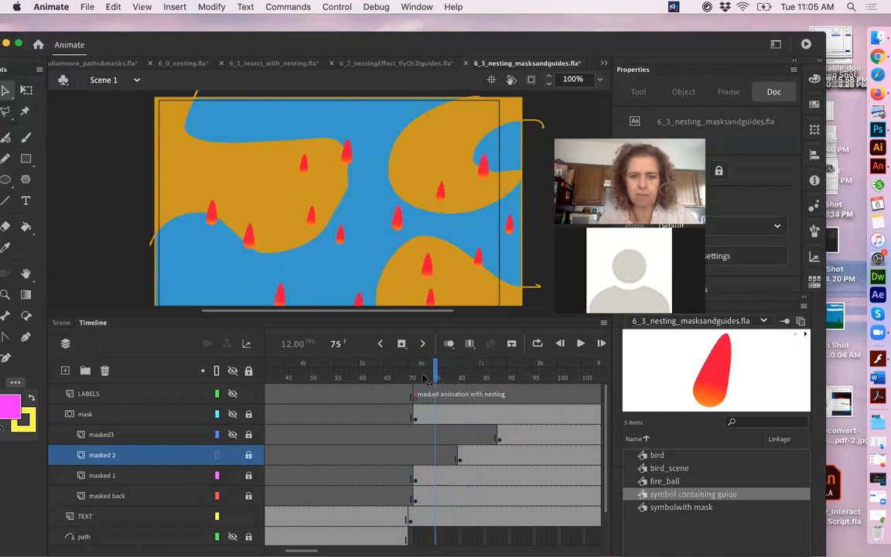
{"action": "left_click", "coordinate": [417, 377]}
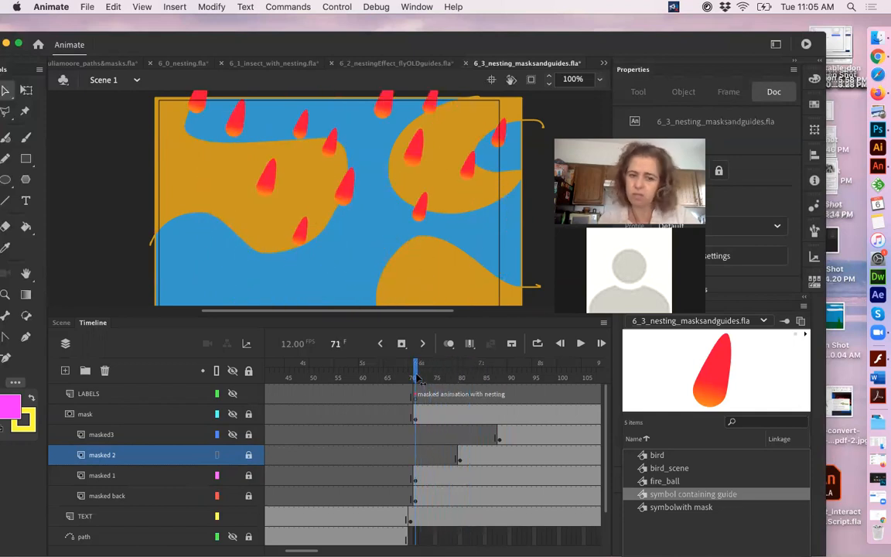
Step: Change the masked 2 layer's outline color to bright green
{"action": "double_click", "coordinate": [216, 460]}
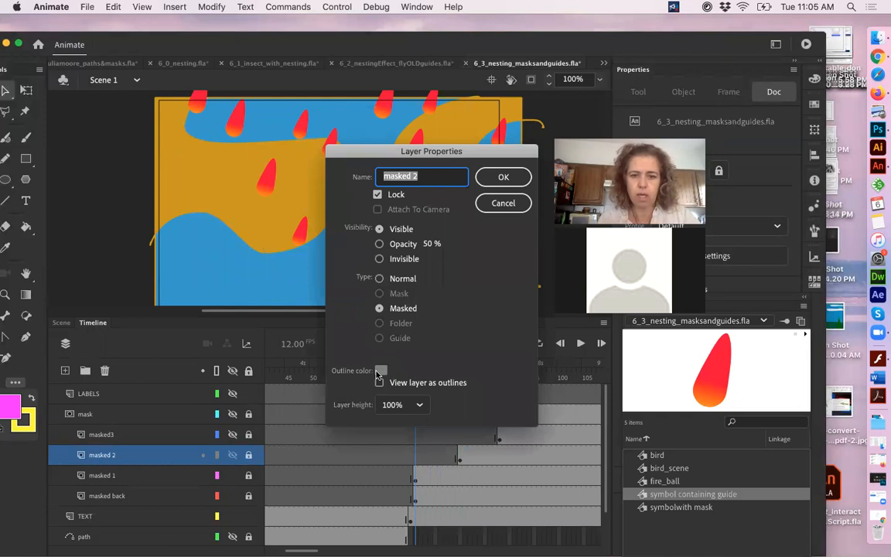
{"action": "left_click", "coordinate": [380, 371]}
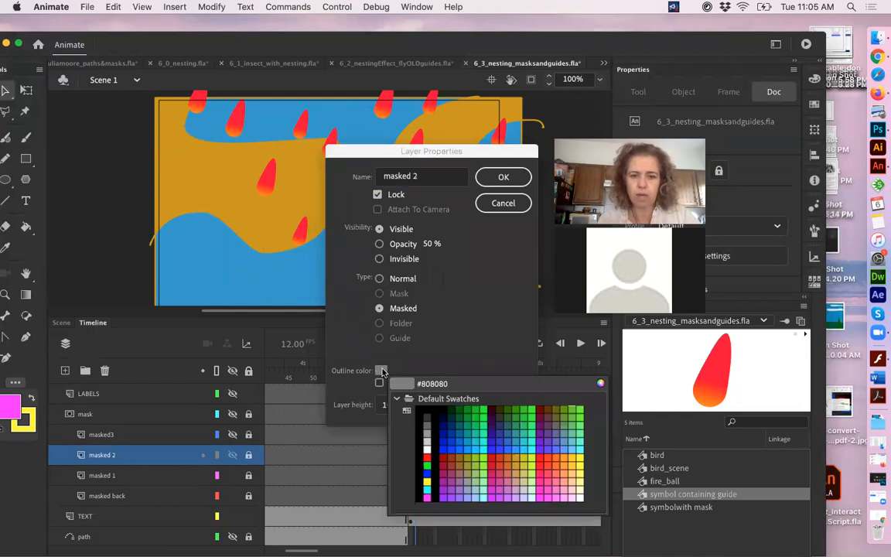
{"action": "left_click", "coordinate": [580, 418]}
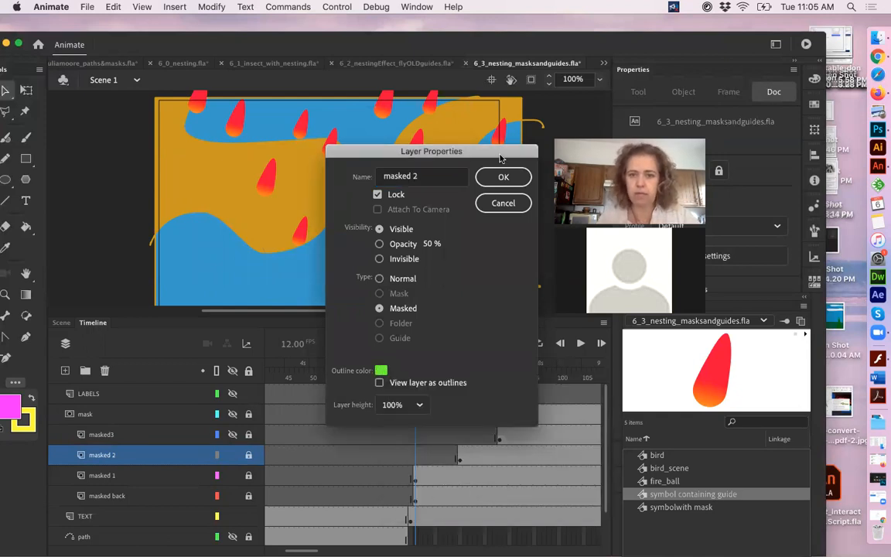
{"action": "left_click", "coordinate": [503, 178]}
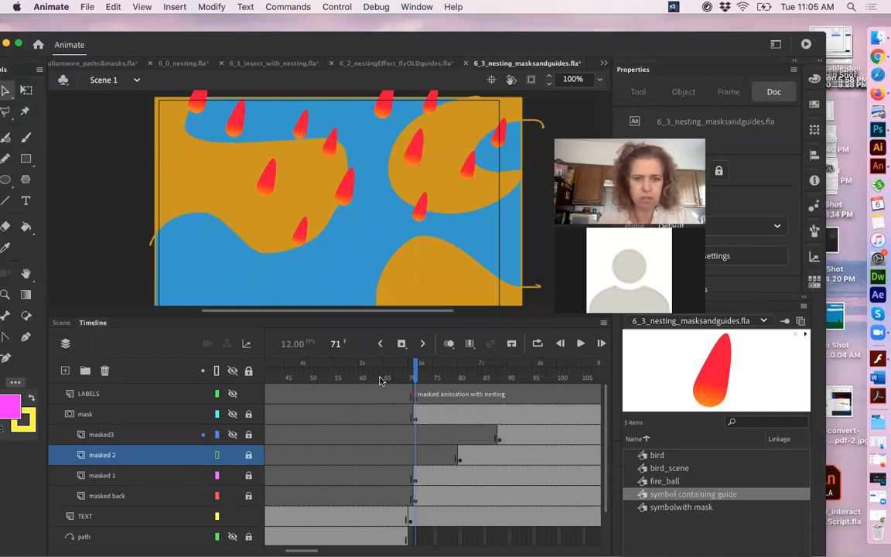
Step: Scrub the masked 2 outlines to frame 84 and back to frame 72, and restore the layer's filled display
{"action": "left_click", "coordinate": [449, 376]}
{"action": "left_click_drag", "start_coordinate": [451, 376], "coordinate": [481, 385]}
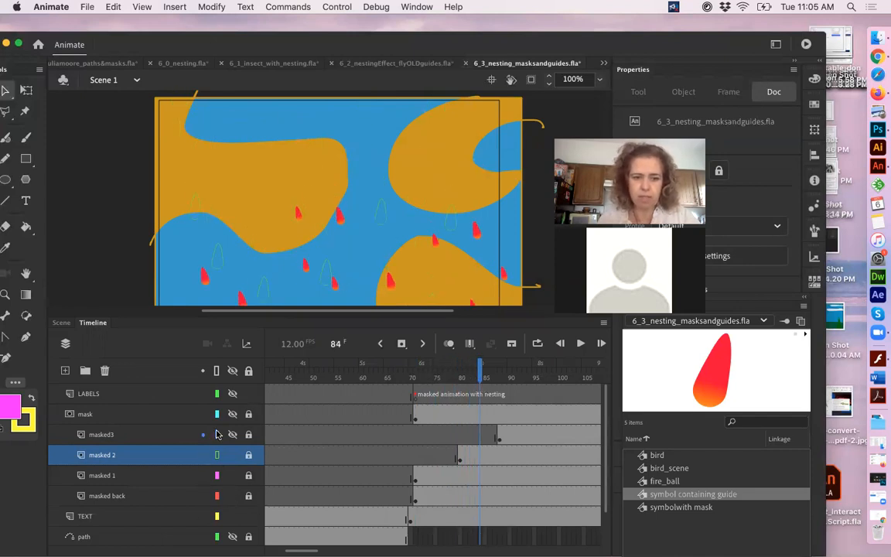
{"action": "left_click", "coordinate": [433, 377]}
{"action": "left_click_drag", "start_coordinate": [436, 377], "coordinate": [424, 397]}
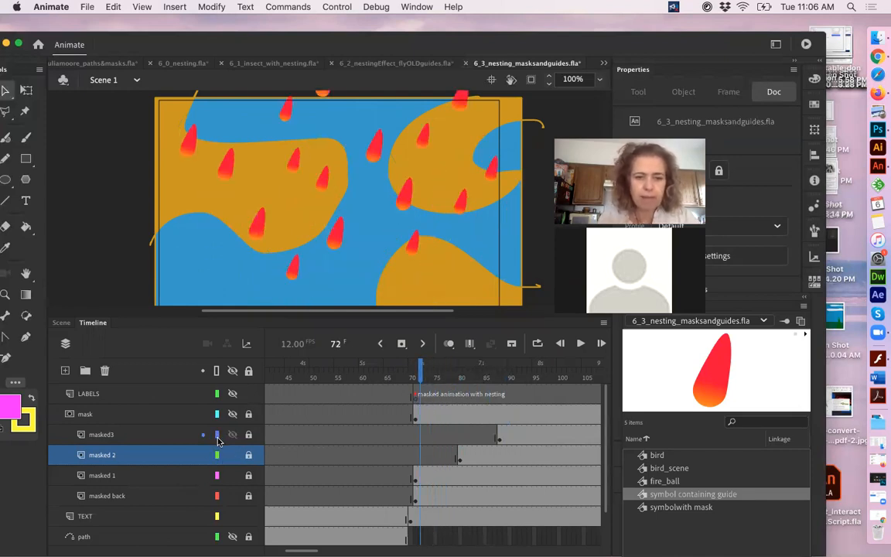
Step: Show the masked3 layer and scrub through the layered fireballs, ending at frame 71
{"action": "left_click_drag", "start_coordinate": [418, 377], "coordinate": [479, 396]}
{"action": "left_click_drag", "start_coordinate": [437, 398], "coordinate": [418, 436]}
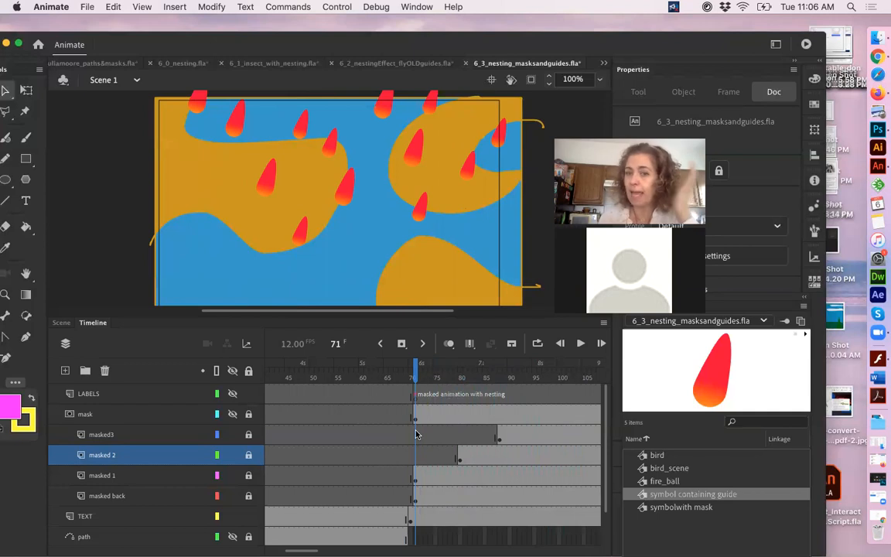
{"action": "left_click_drag", "start_coordinate": [416, 435], "coordinate": [415, 345]}
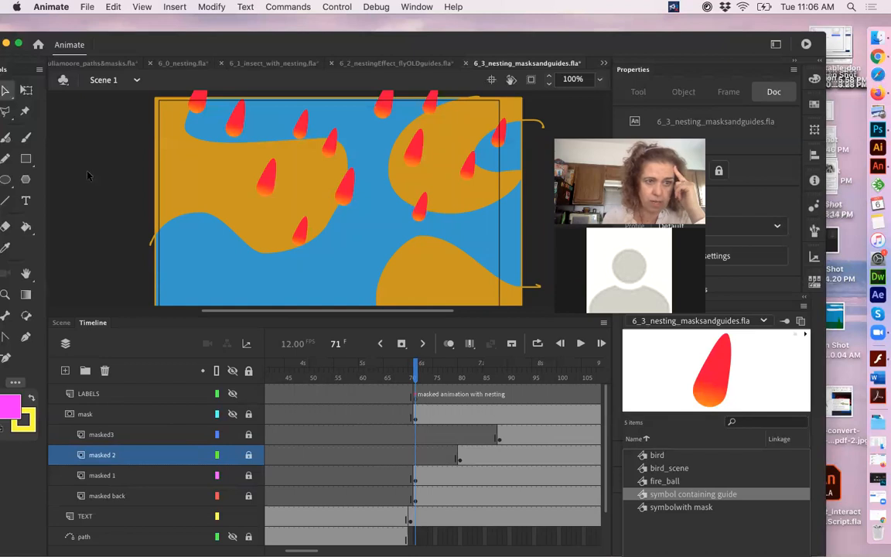
Step: Add a masked layer named mask_0 and place it between the masked 2 and masked 1 layers
{"action": "left_click", "coordinate": [67, 372]}
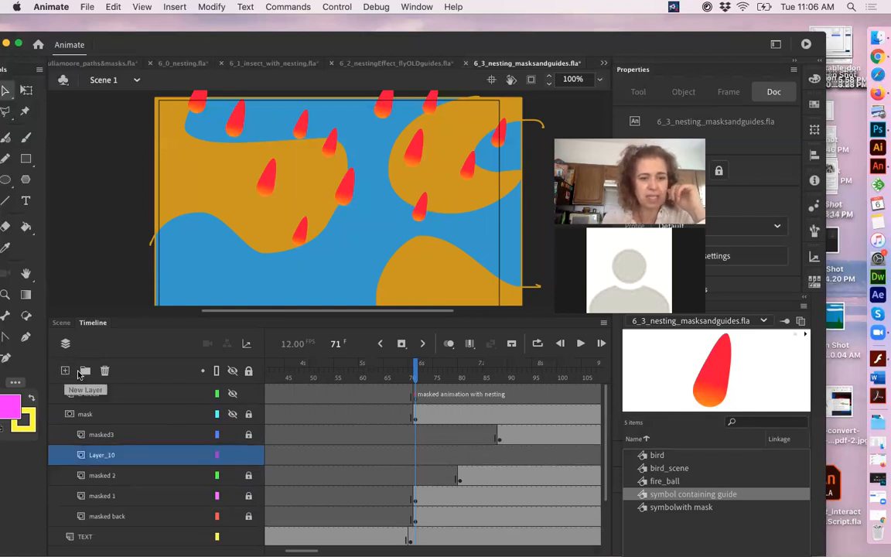
{"action": "left_click", "coordinate": [155, 458]}
{"action": "left_click_drag", "start_coordinate": [153, 467], "coordinate": [152, 486]}
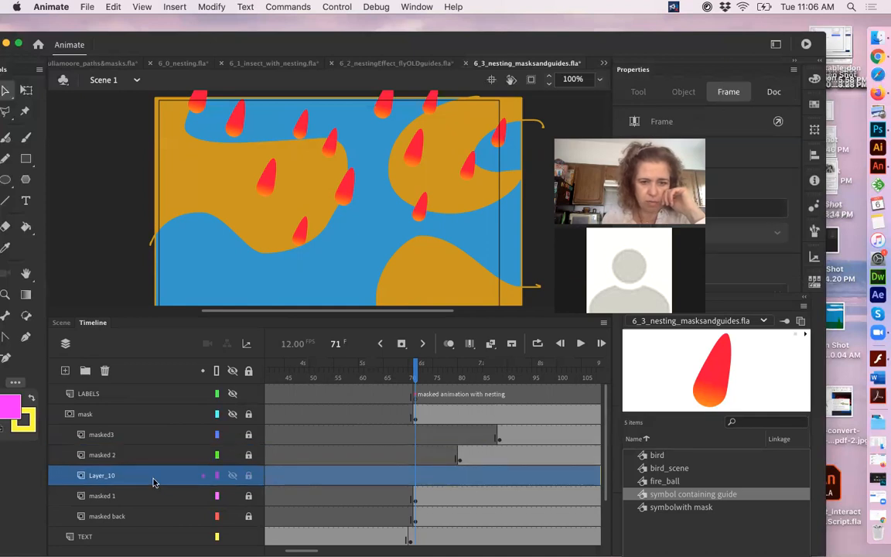
{"action": "double_click", "coordinate": [101, 476]}
{"action": "type", "text": "mas"}
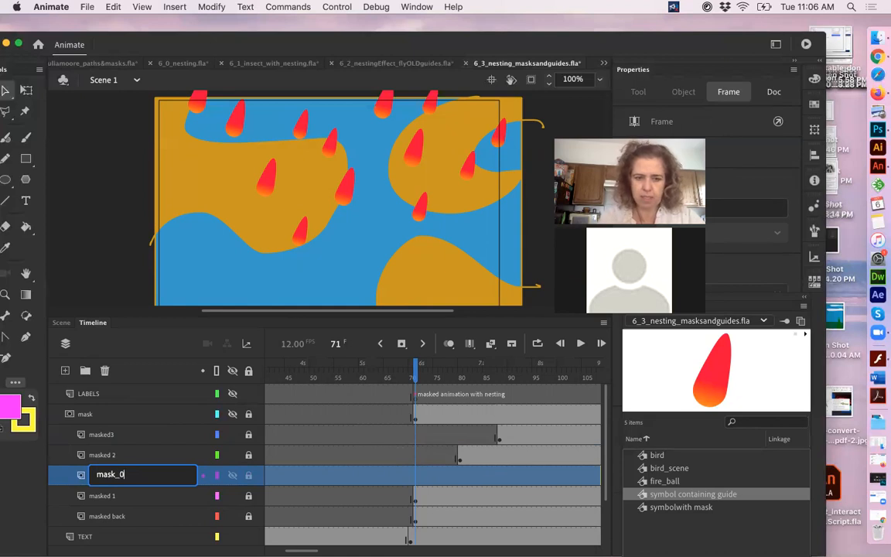
{"action": "type", "text": "k_0"}
Step: Copy the masked 1 fireballs in place onto a new frame 71 keyframe of mask_0 and hide the masked 1 layer
{"action": "left_click", "coordinate": [419, 478]}
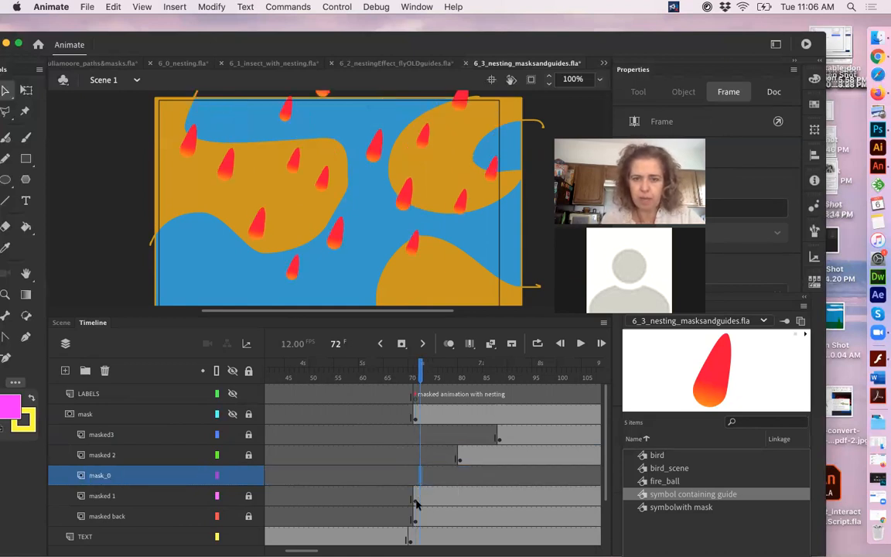
{"action": "left_click", "coordinate": [416, 504]}
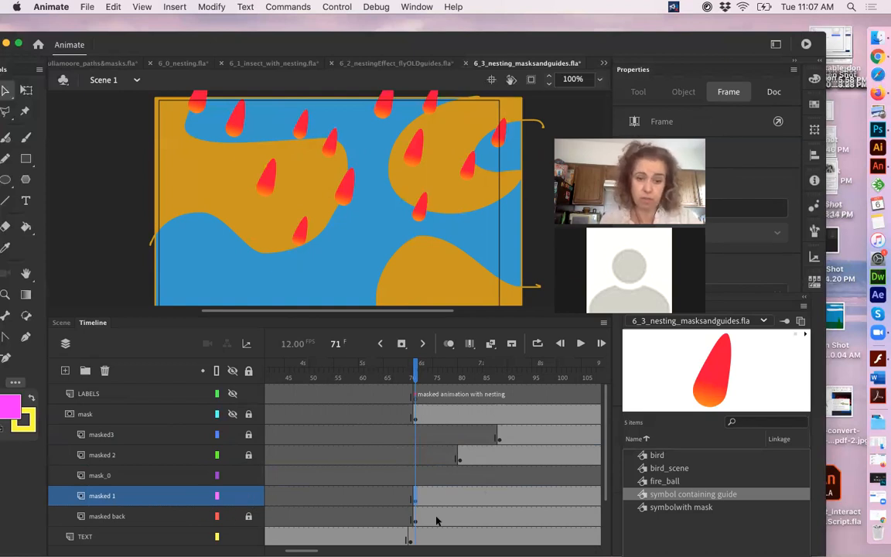
{"action": "left_click", "coordinate": [415, 504]}
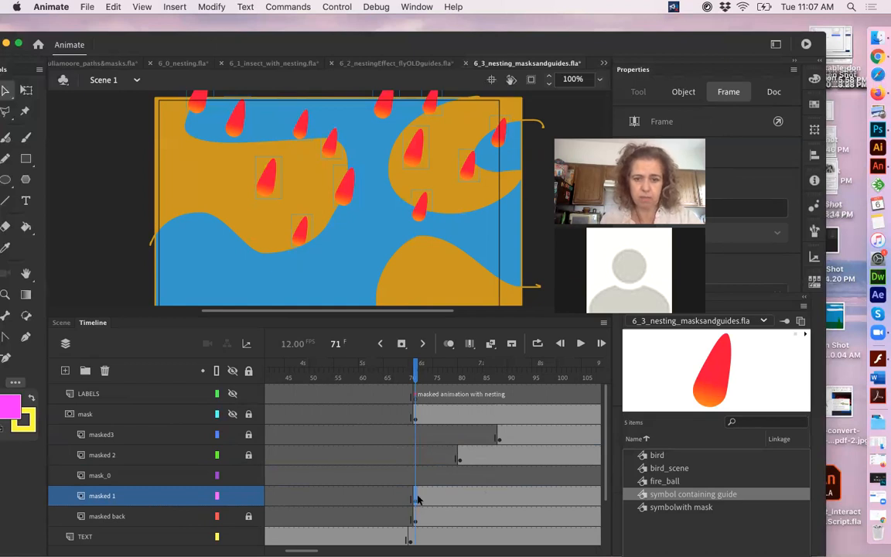
{"action": "left_click", "coordinate": [418, 481]}
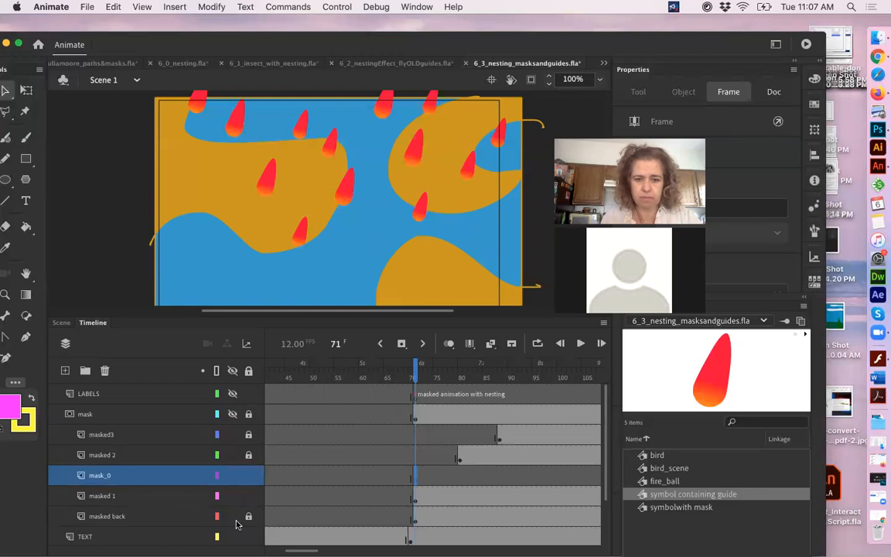
{"action": "left_click", "coordinate": [233, 496]}
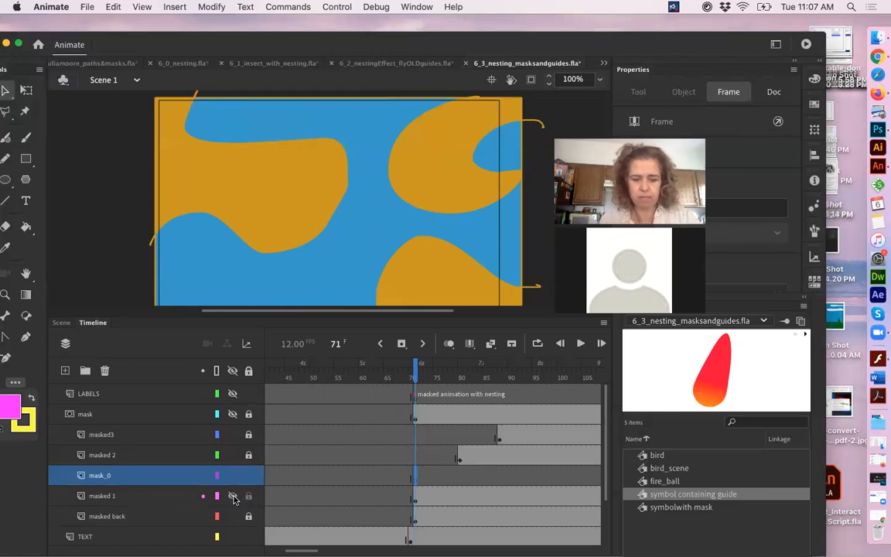
{"action": "left_click", "coordinate": [233, 498]}
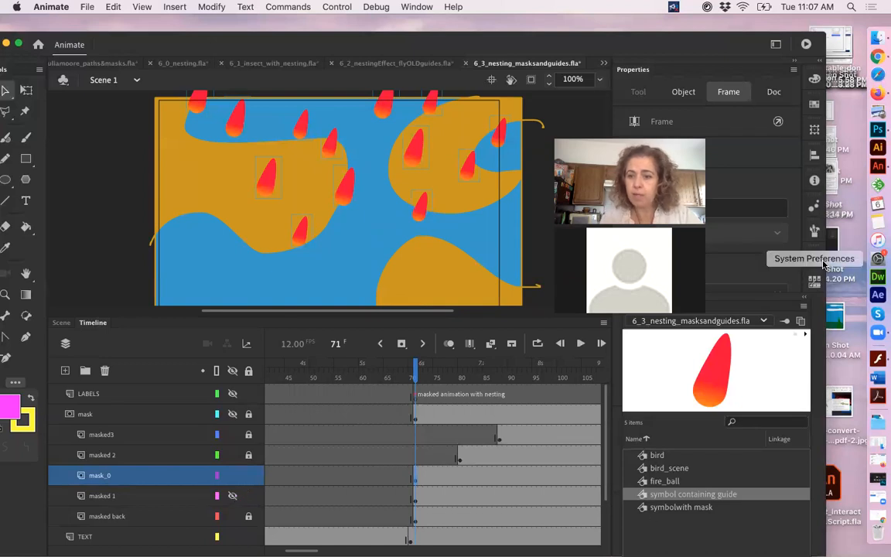
Step: Float the Library panel clear of the properties and set the looping first frame of the mask_0 fireballs to 1
{"action": "left_click_drag", "start_coordinate": [777, 308], "coordinate": [604, 437]}
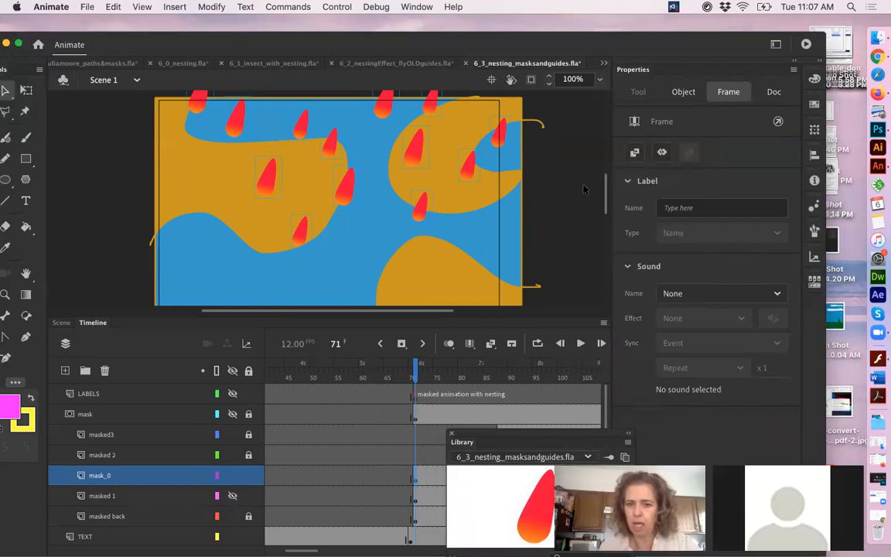
{"action": "left_click", "coordinate": [502, 141]}
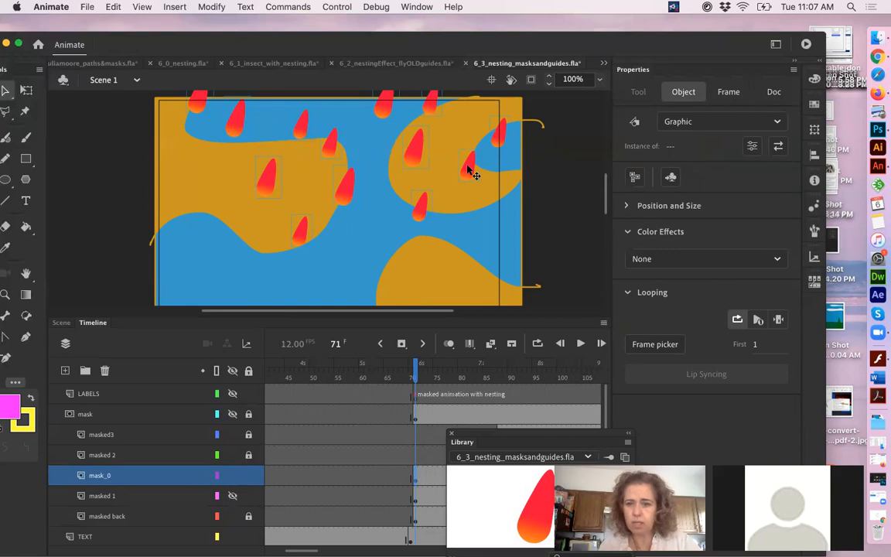
{"action": "left_click", "coordinate": [756, 347]}
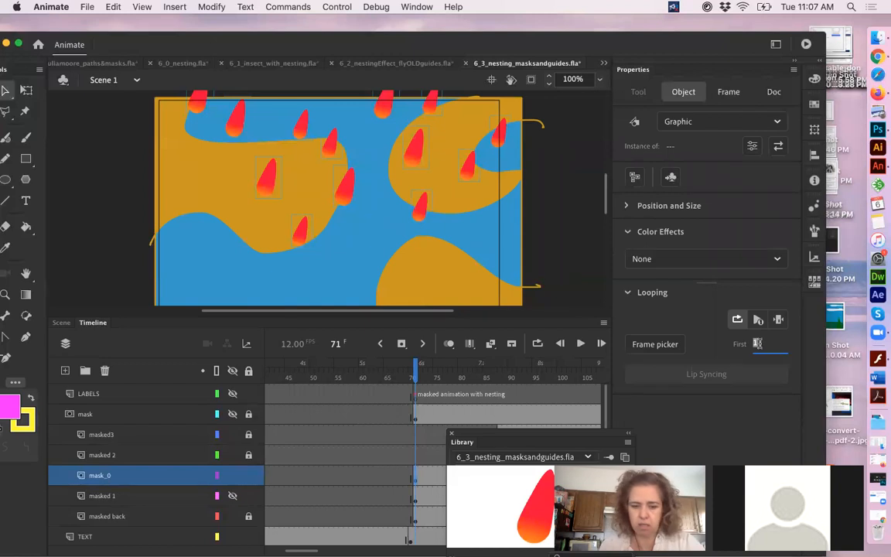
{"action": "type", "text": "1"}
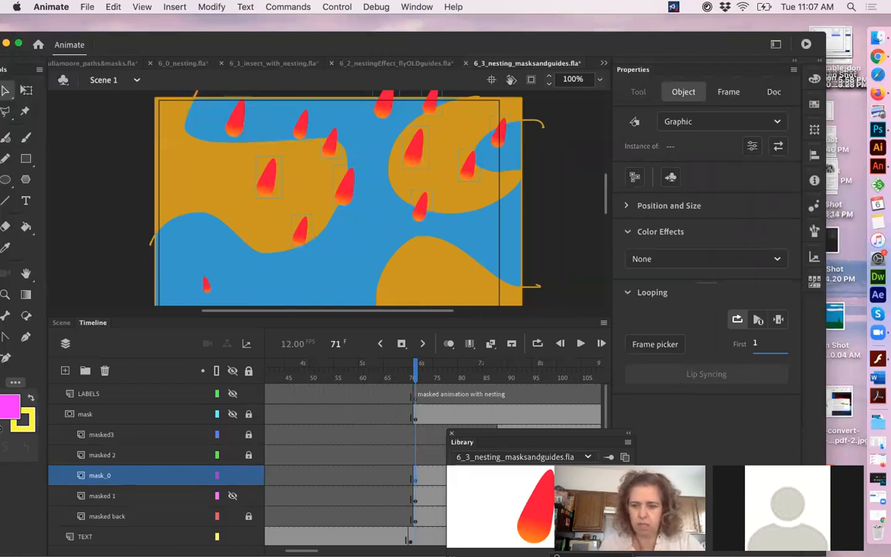
{"action": "key", "text": "Return"}
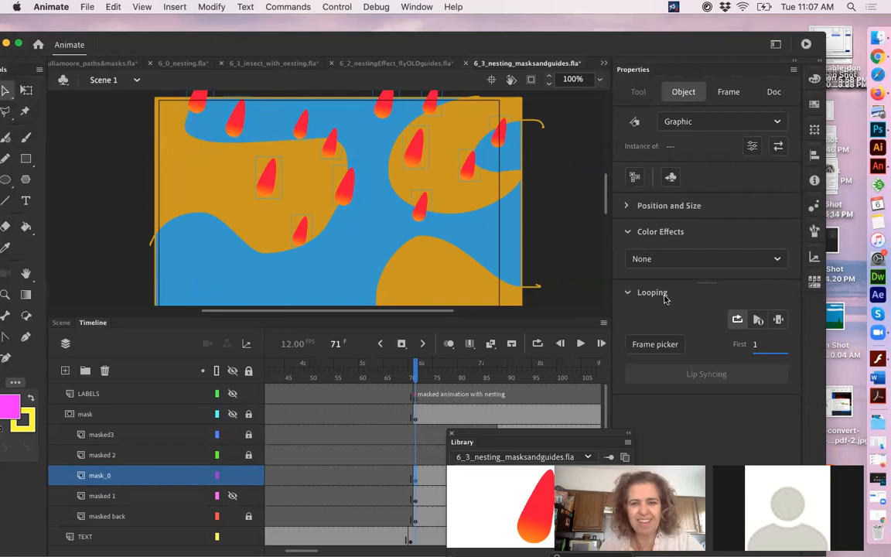
Step: Examine the leftmost fireball symbol's guided animation by scrubbing to frame 10, and return to Scene 1
{"action": "left_click", "coordinate": [520, 169]}
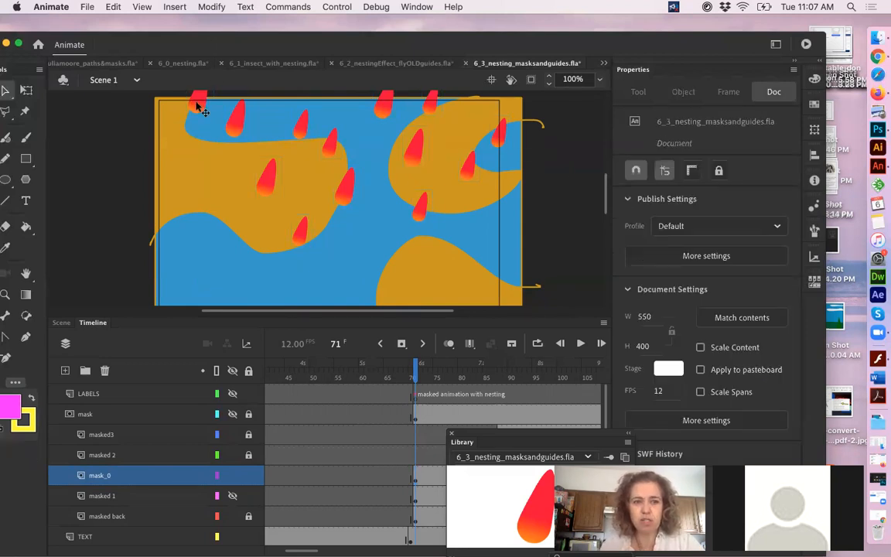
{"action": "left_click", "coordinate": [175, 90]}
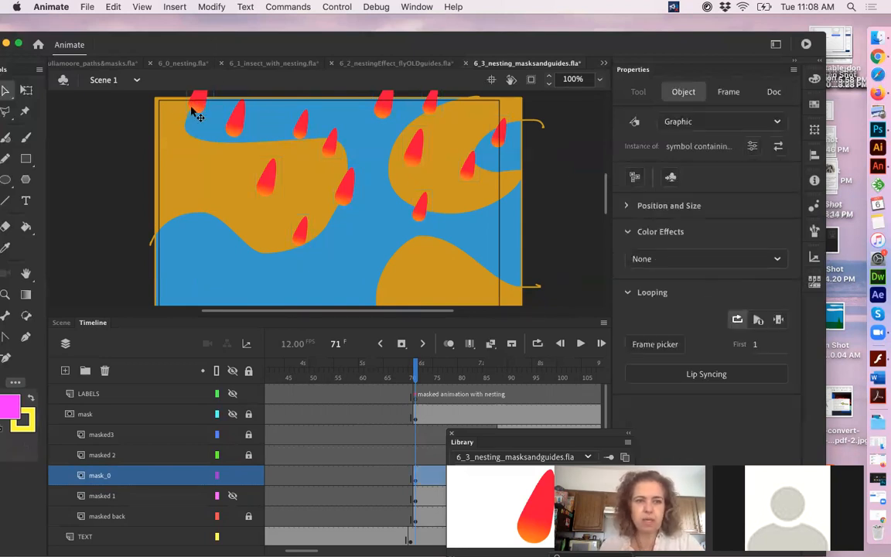
{"action": "double_click", "coordinate": [193, 108]}
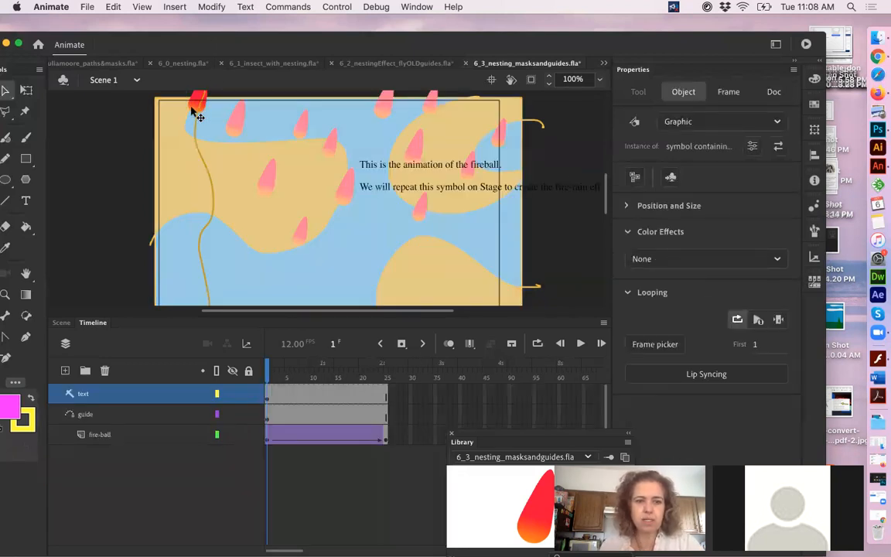
{"action": "left_click", "coordinate": [366, 378]}
{"action": "left_click", "coordinate": [349, 378]}
{"action": "left_click", "coordinate": [338, 378]}
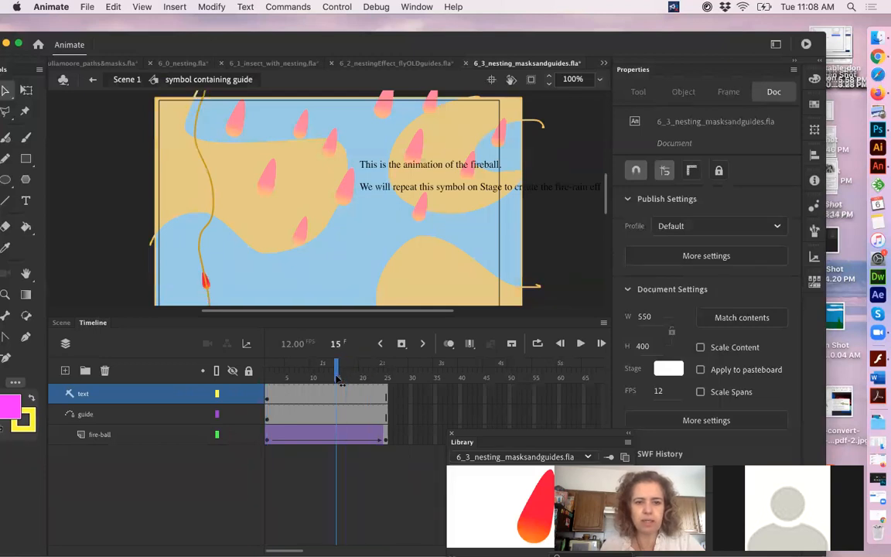
{"action": "left_click", "coordinate": [322, 378]}
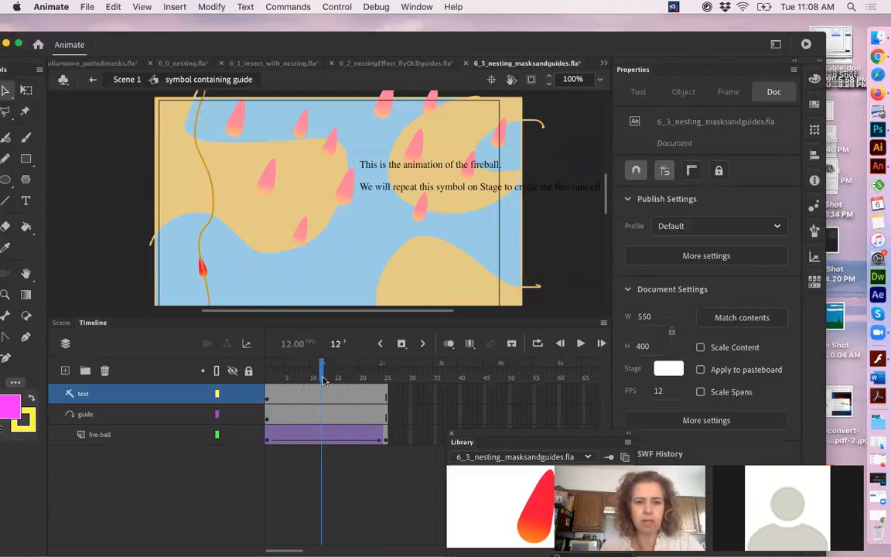
{"action": "left_click", "coordinate": [313, 379]}
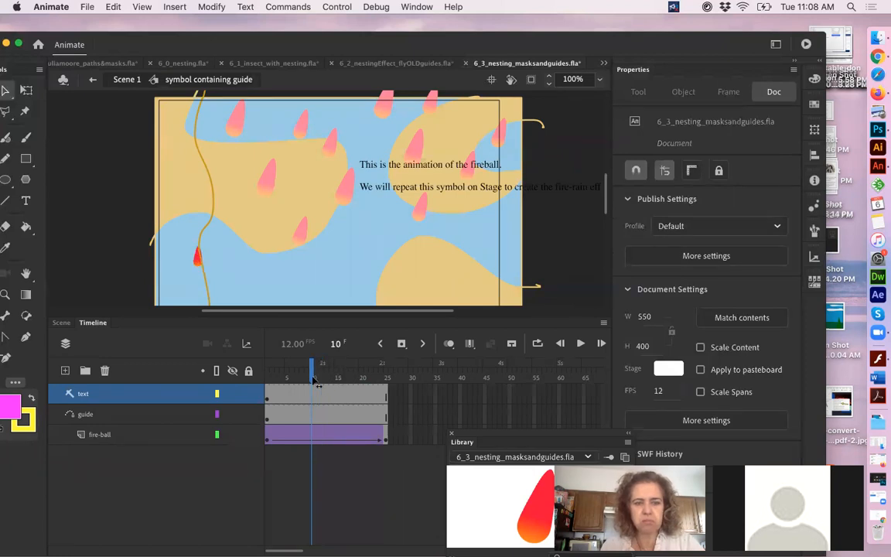
{"action": "left_click", "coordinate": [120, 78]}
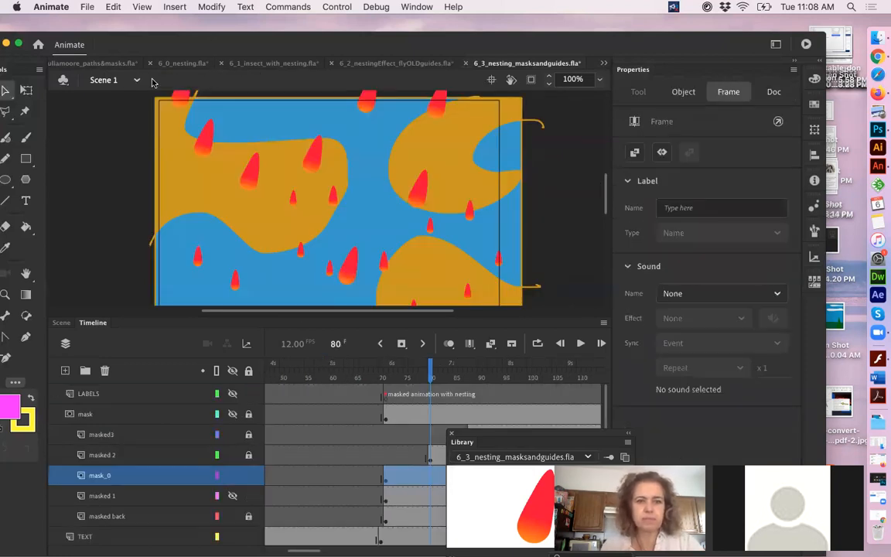
Step: At frame 71 of mask_0, set the looping first frame of the leftmost fireball to 11
{"action": "left_click", "coordinate": [177, 108]}
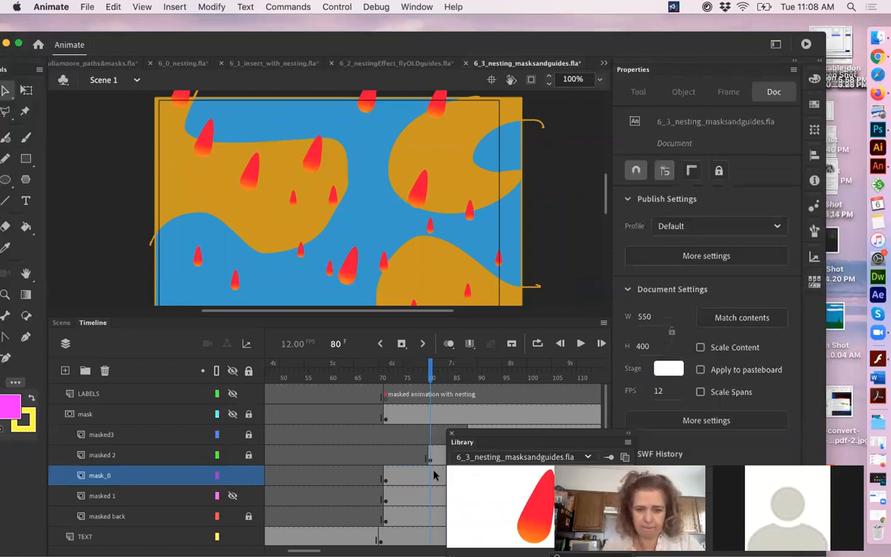
{"action": "left_click", "coordinate": [387, 484]}
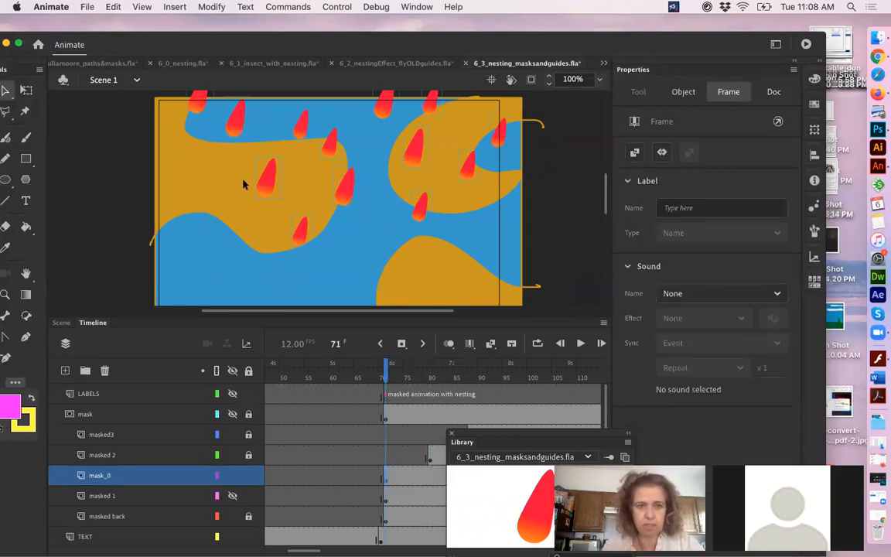
{"action": "left_click", "coordinate": [124, 136]}
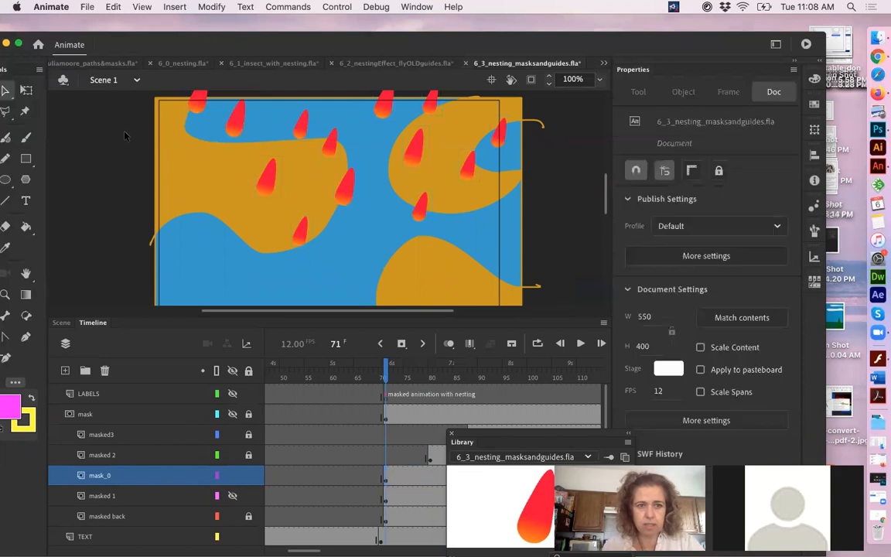
{"action": "left_click", "coordinate": [199, 113]}
{"action": "left_click_drag", "start_coordinate": [756, 350], "coordinate": [764, 345]}
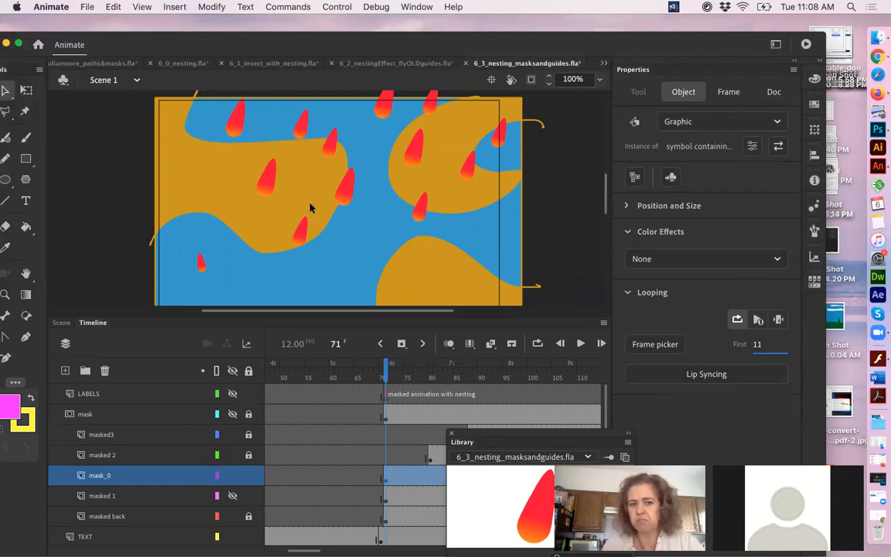
Step: Set the looping first frame to 10 for the second fireball from the left and 11 for the large fireball within the left orange shape
{"action": "left_click", "coordinate": [757, 344]}
{"action": "type", "text": "10"}
{"action": "key", "text": "Return"}
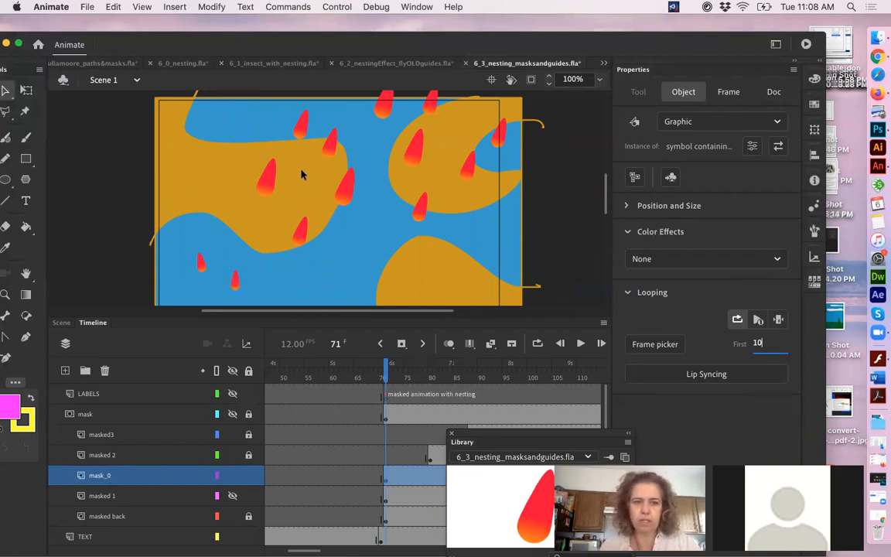
{"action": "left_click", "coordinate": [756, 345]}
{"action": "type", "text": "11"}
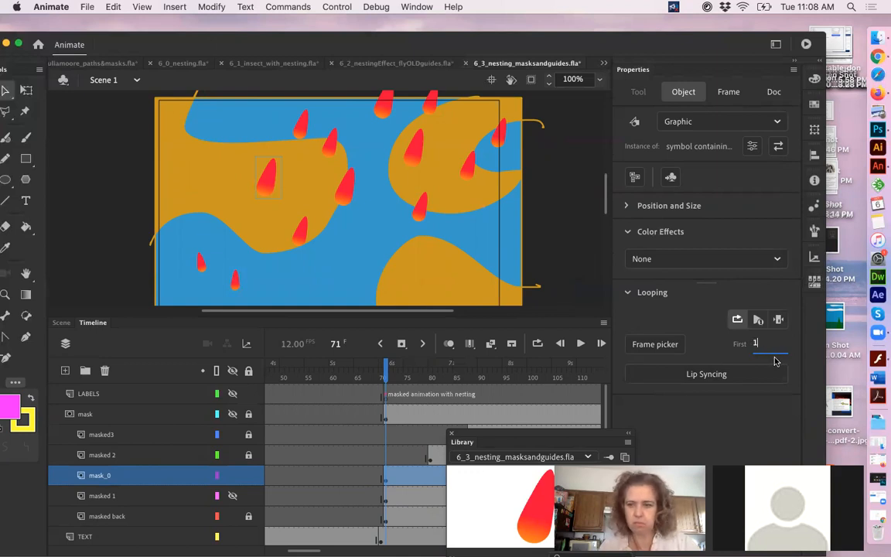
{"action": "key", "text": "Return"}
Step: Set the looping first frame to 10 for the lowest fireball on the left orange shape
{"action": "left_click", "coordinate": [300, 237]}
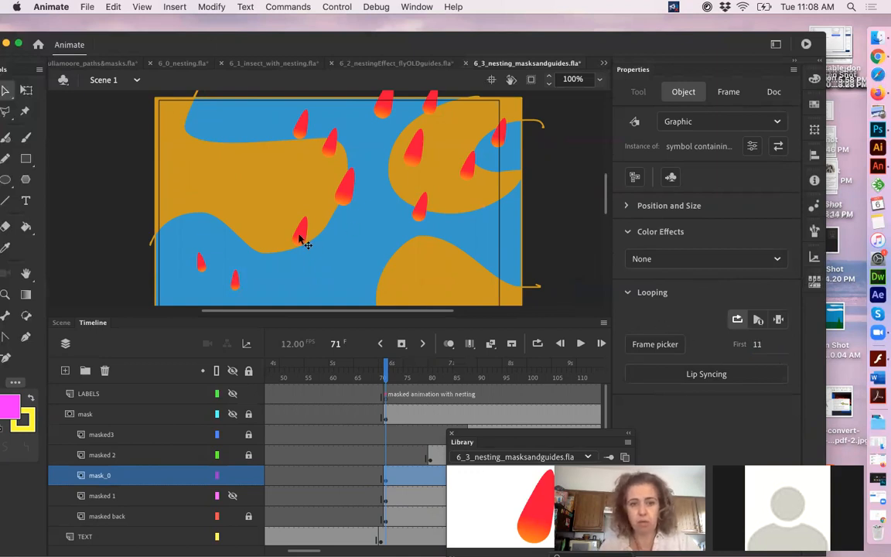
{"action": "left_click", "coordinate": [756, 346]}
{"action": "type", "text": "0"}
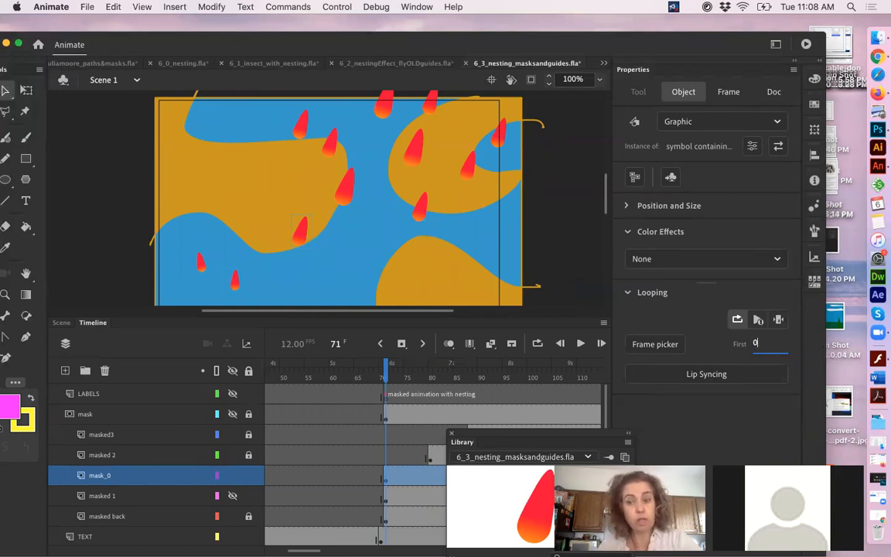
{"action": "key", "text": "BackSpace"}
{"action": "type", "text": "10"}
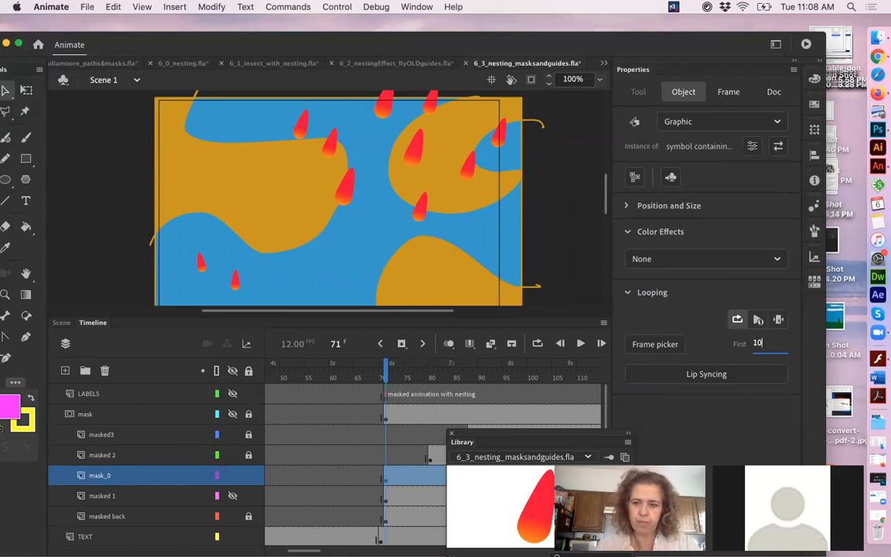
{"action": "left_click", "coordinate": [299, 134]}
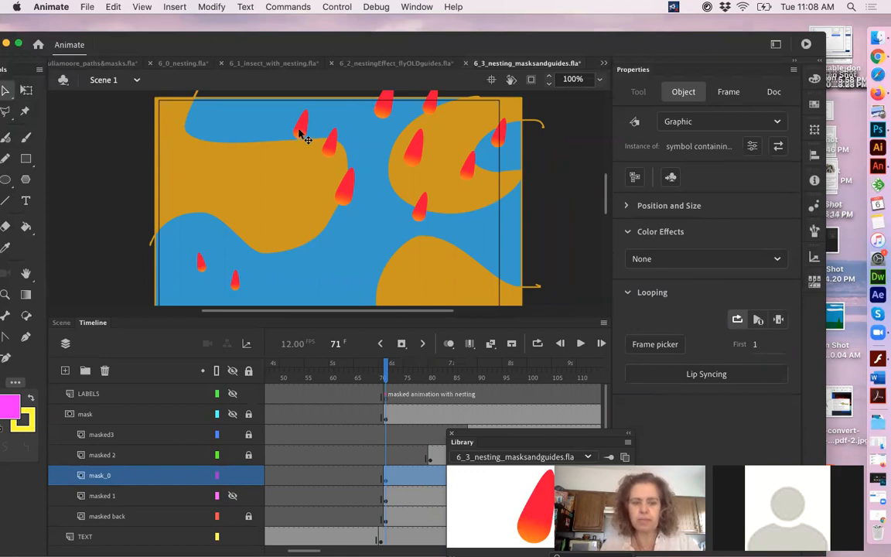
{"action": "left_click", "coordinate": [335, 150], "text": "shift"}
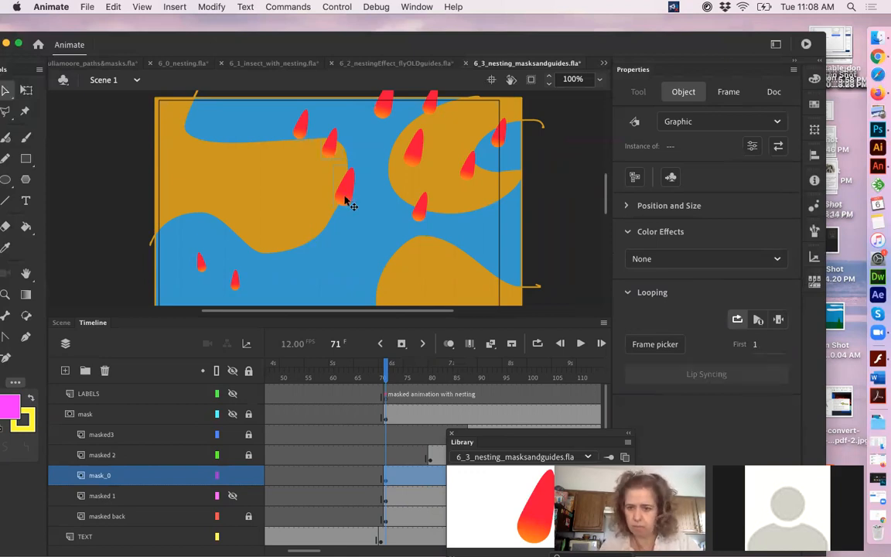
{"action": "left_click", "coordinate": [754, 344]}
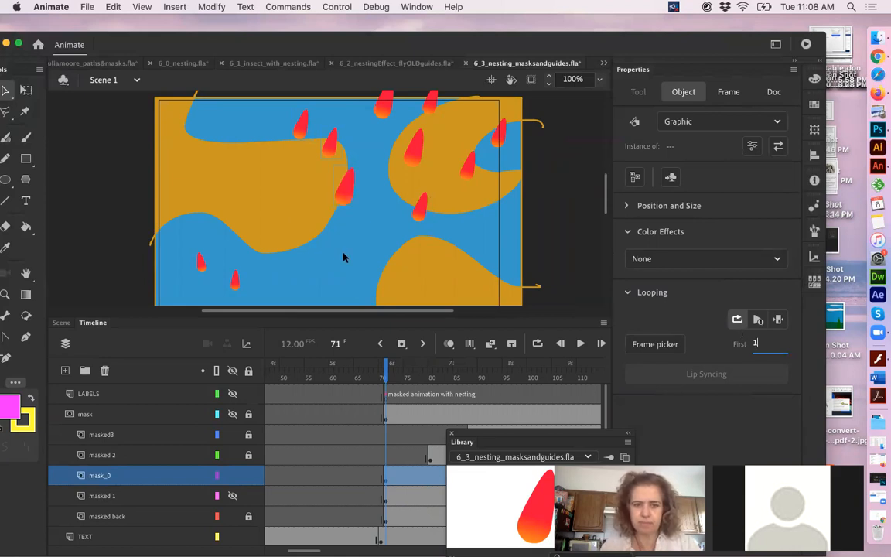
{"action": "left_click", "coordinate": [294, 236]}
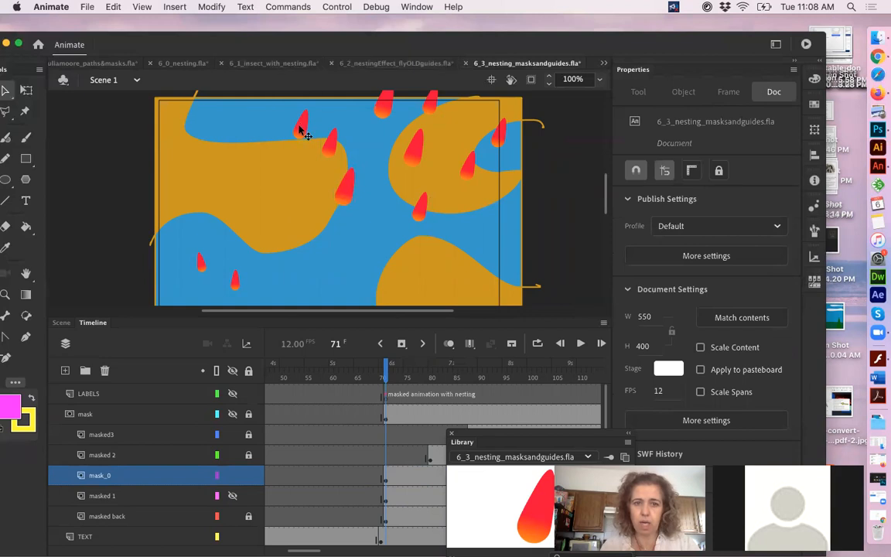
Step: Set the looping first frame to 10 for each of the three remaining fireballs around the left orange shape
{"action": "left_click", "coordinate": [274, 118]}
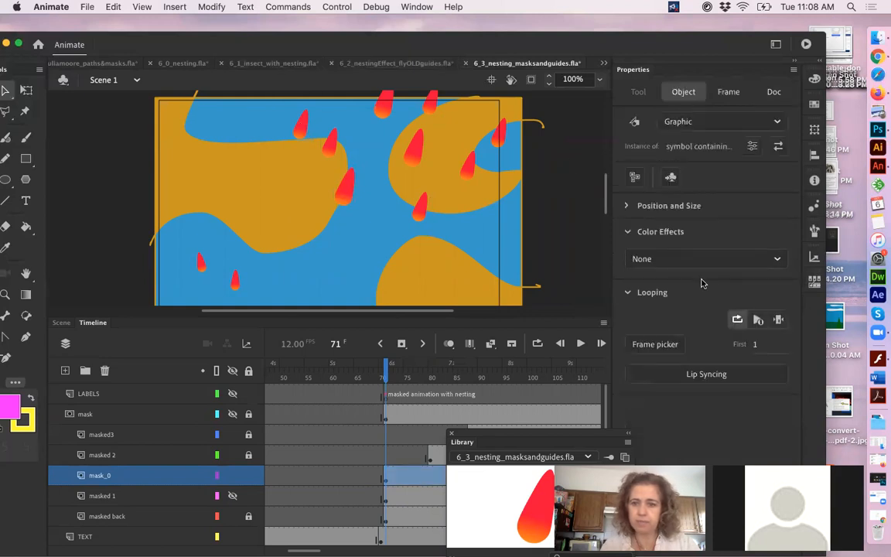
{"action": "left_click", "coordinate": [756, 344]}
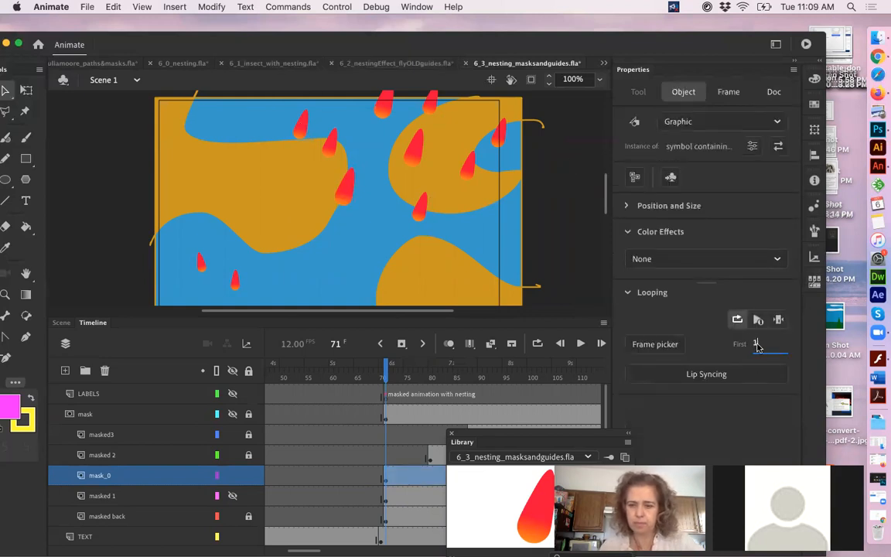
{"action": "type", "text": "10"}
{"action": "left_click", "coordinate": [333, 146]}
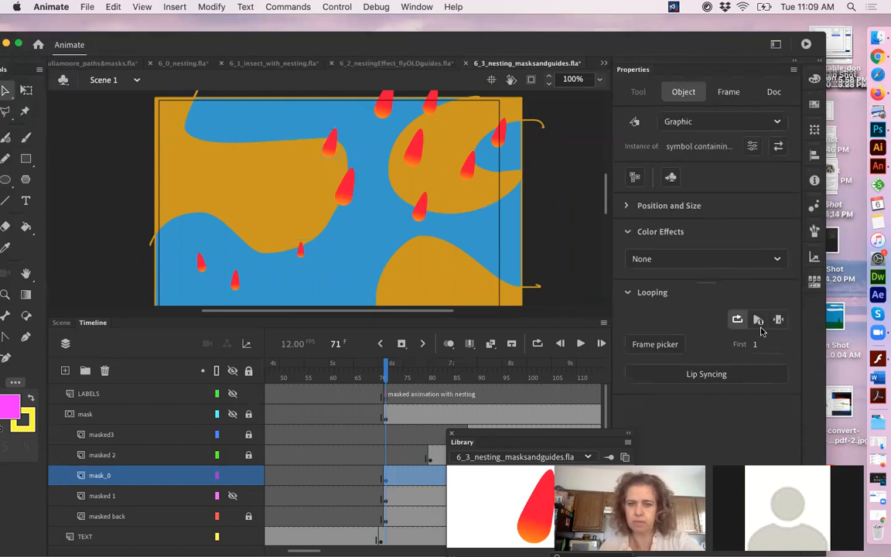
{"action": "type", "text": "10"}
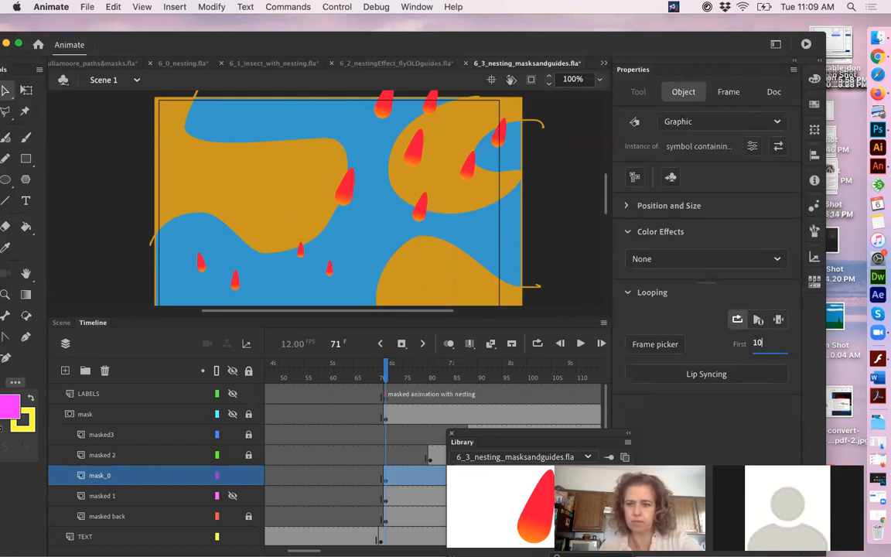
{"action": "left_click", "coordinate": [348, 192]}
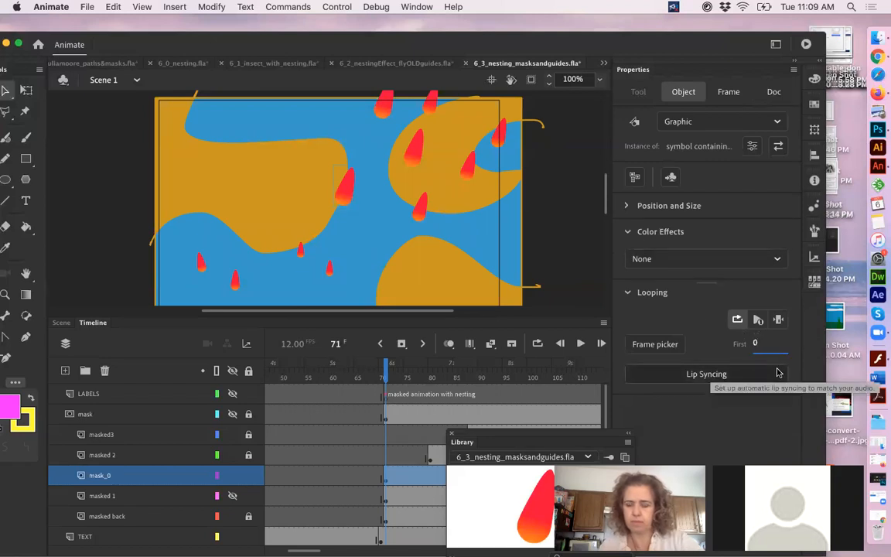
{"action": "type", "text": "0"}
{"action": "key", "text": "Return"}
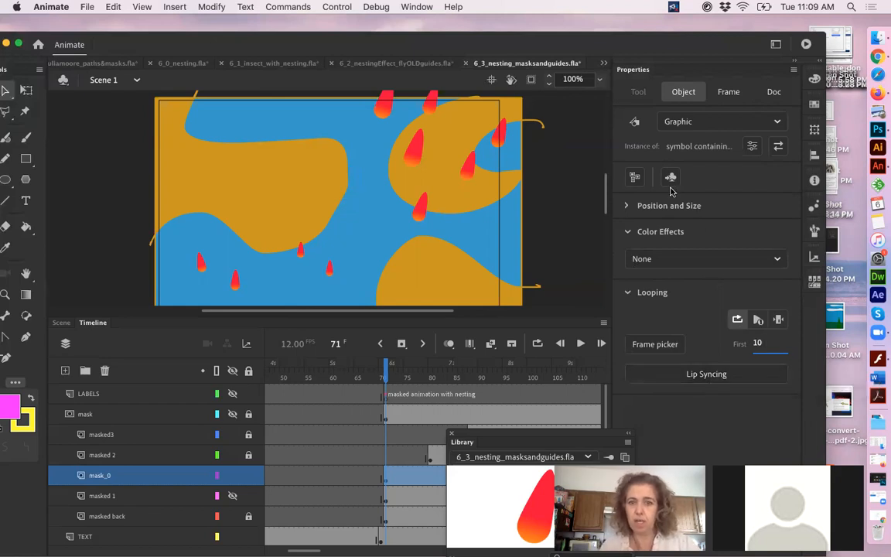
Step: Advance the looping first frames of the lowest fireball on the upper-right orange shape and the topmost fireball just left of that shape
{"action": "left_click", "coordinate": [420, 212]}
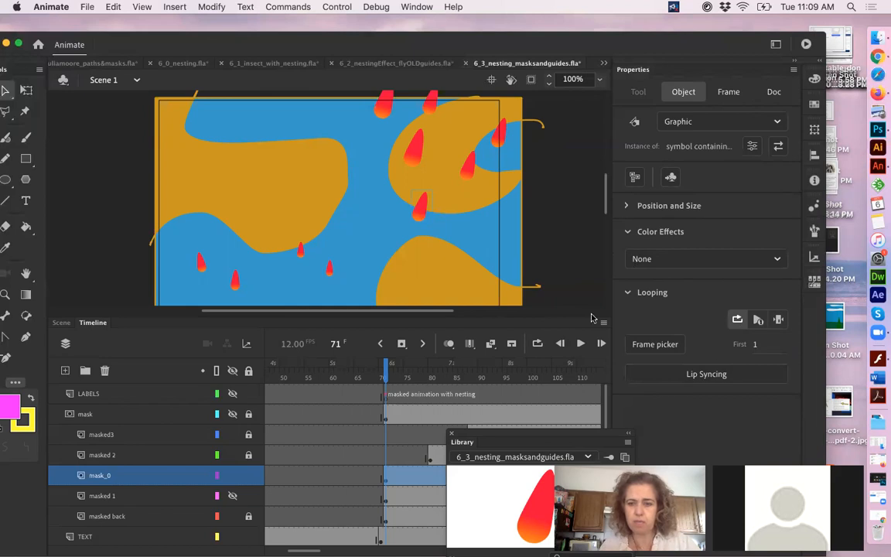
{"action": "left_click_drag", "start_coordinate": [762, 345], "coordinate": [756, 345]}
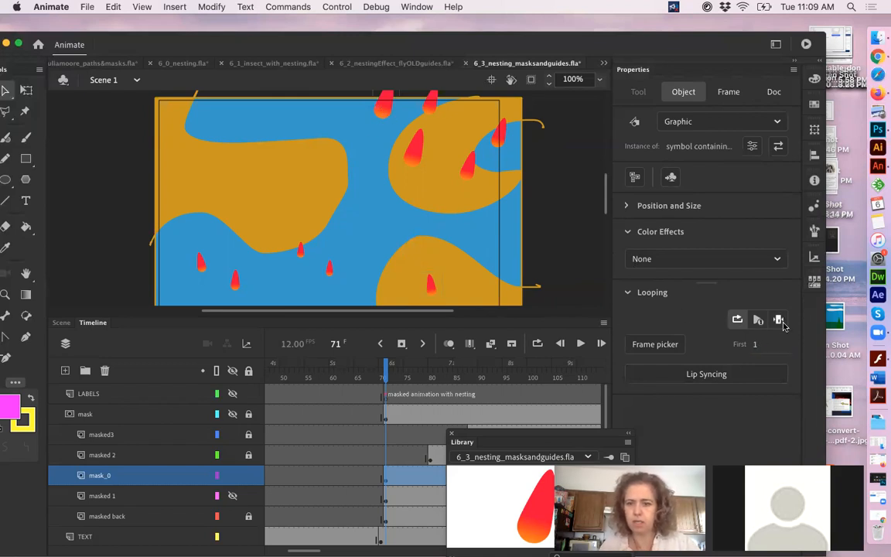
{"action": "left_click_drag", "start_coordinate": [757, 347], "coordinate": [761, 346]}
Step: Set the looping first frame to 5 for the large fireball and the topmost fireball on the upper-right orange shape
{"action": "left_click", "coordinate": [415, 157]}
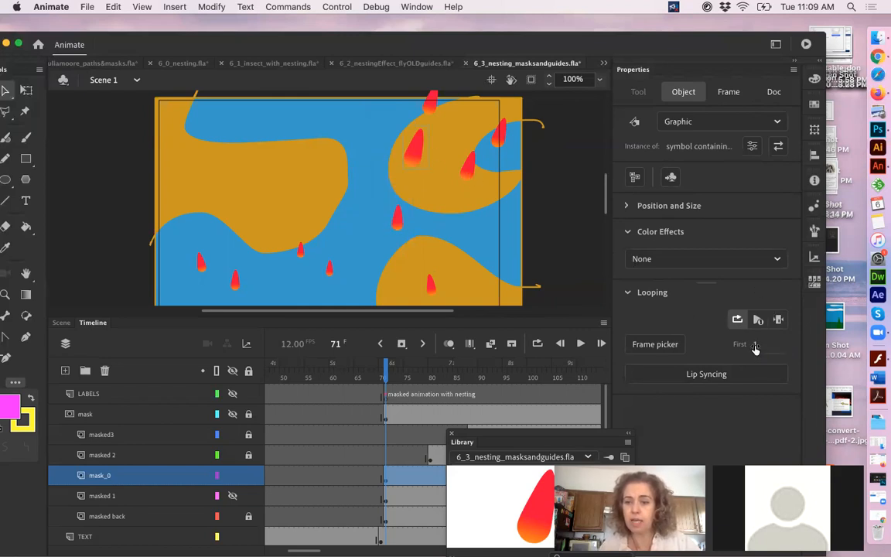
{"action": "left_click_drag", "start_coordinate": [757, 344], "coordinate": [760, 350]}
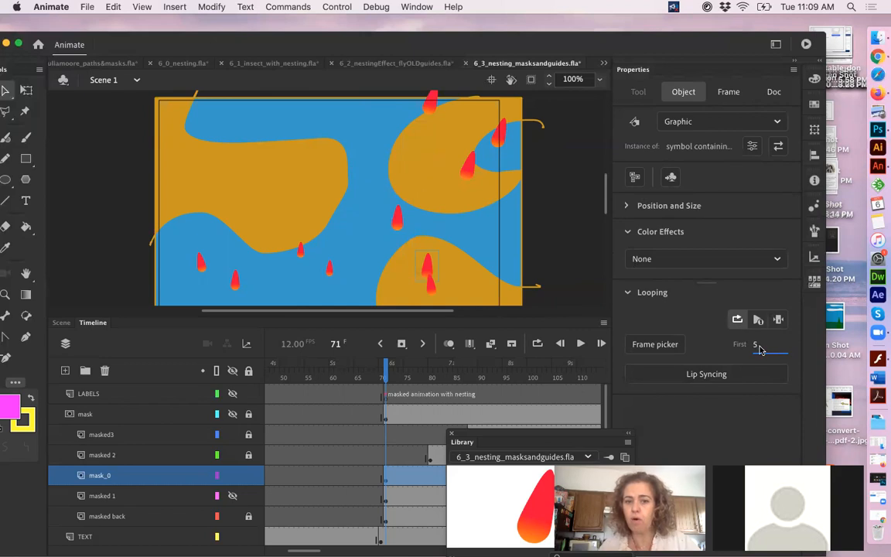
{"action": "left_click", "coordinate": [435, 108]}
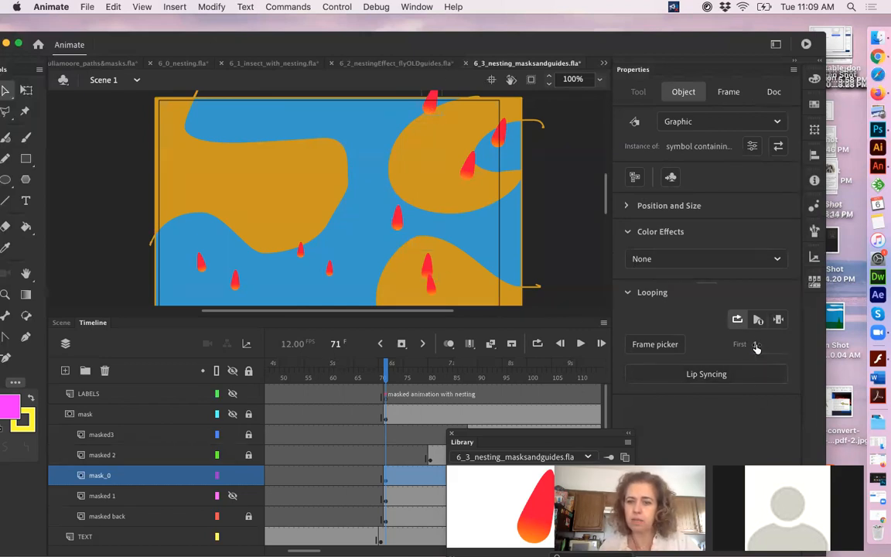
{"action": "left_click_drag", "start_coordinate": [758, 346], "coordinate": [759, 347]}
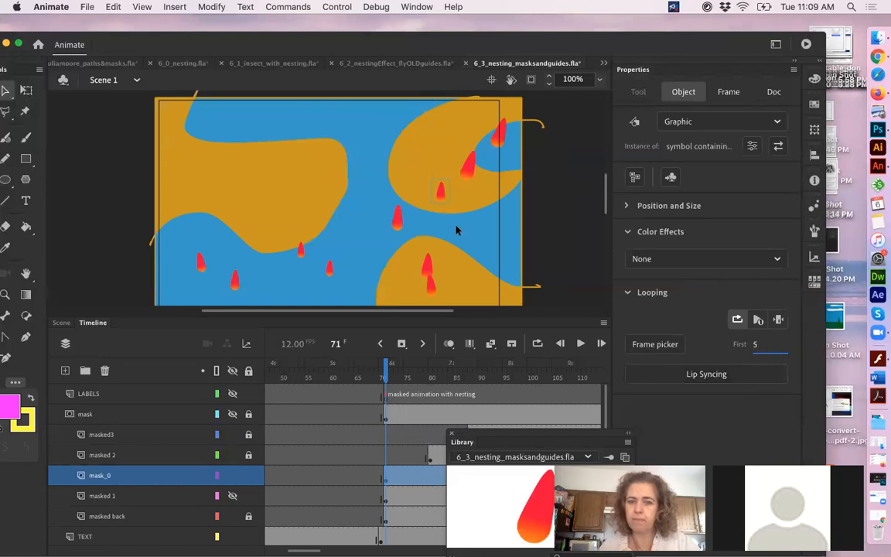
Step: Advance the looping first frames of the last two high fireballs near the artwork's right edge
{"action": "left_click", "coordinate": [471, 171]}
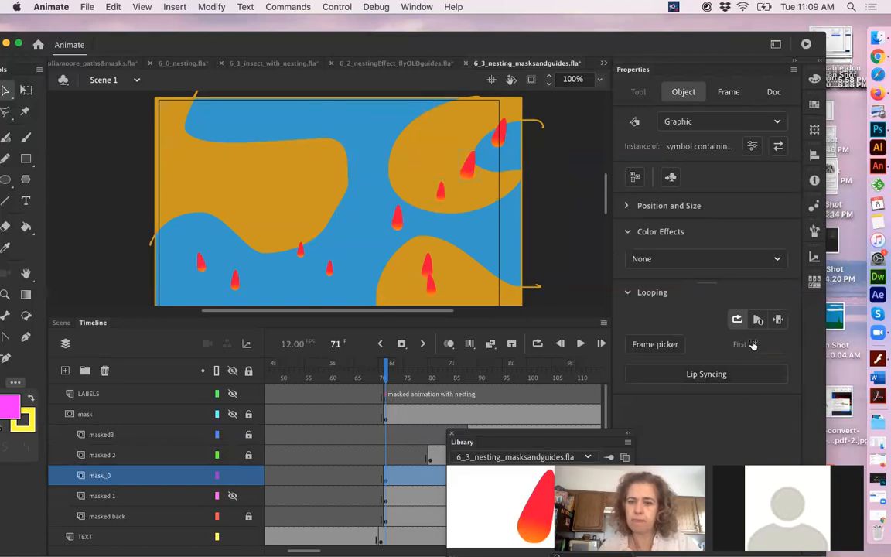
{"action": "left_click_drag", "start_coordinate": [755, 345], "coordinate": [454, 173]}
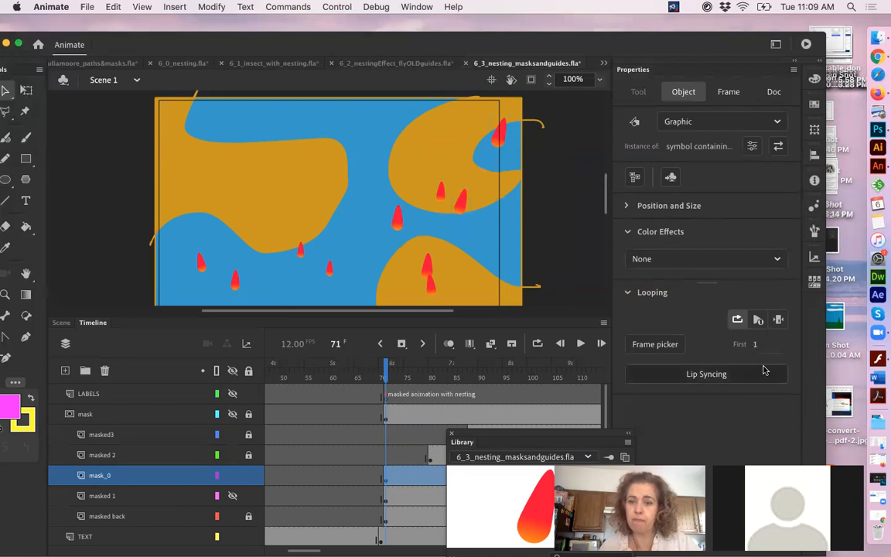
{"action": "left_click_drag", "start_coordinate": [755, 344], "coordinate": [761, 346]}
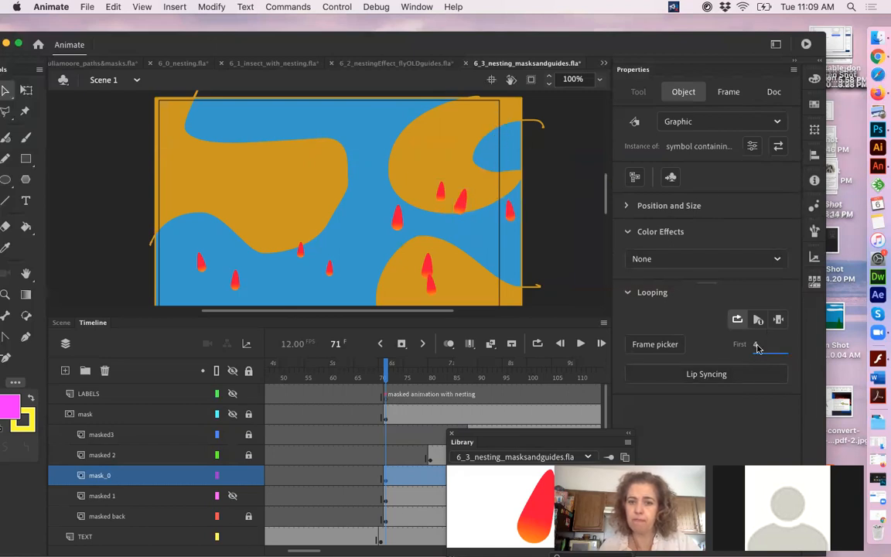
Step: Make the mask and masked 1 layers visible, and lock the mask_0 and masked 1 layers
{"action": "left_click", "coordinate": [232, 496]}
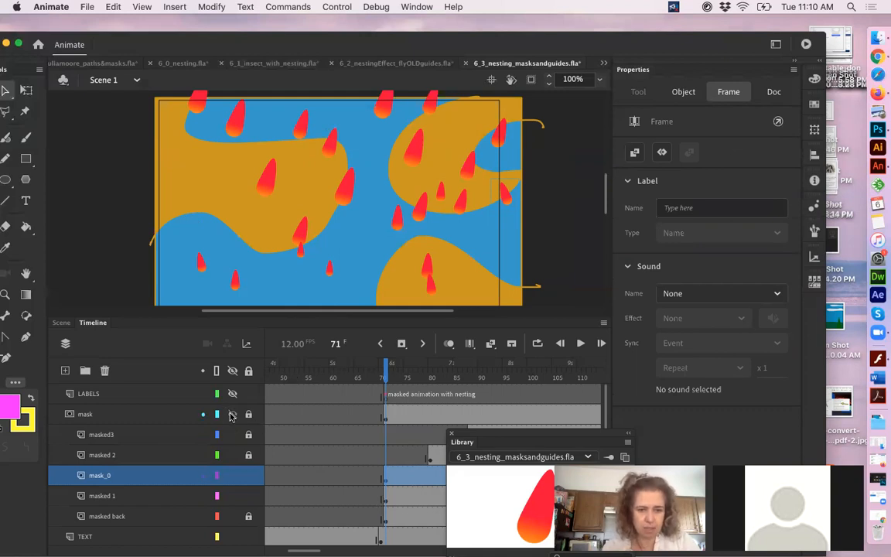
{"action": "left_click", "coordinate": [249, 475]}
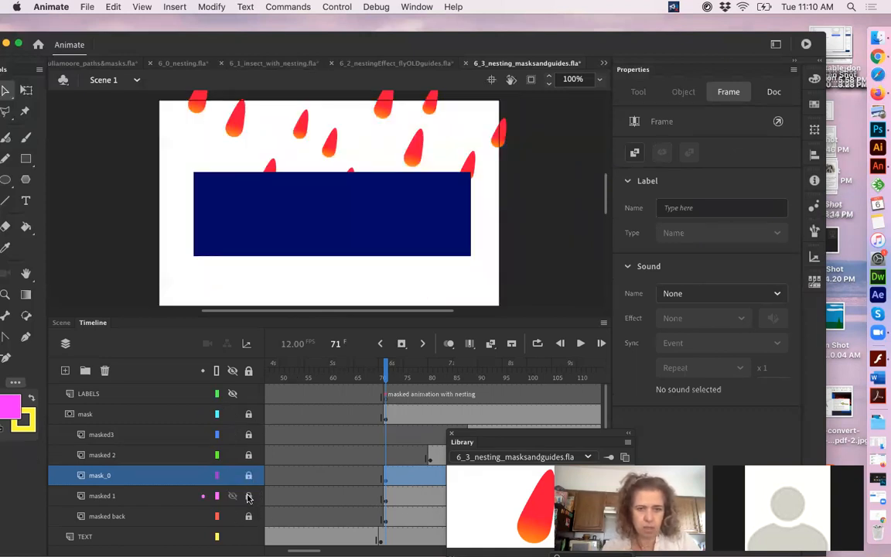
{"action": "left_click", "coordinate": [249, 498]}
Step: Scrub through the masked fireball animation between frames 71 and 85, moving the Library panel clear of the timeline frames
{"action": "left_click_drag", "start_coordinate": [401, 378], "coordinate": [459, 400]}
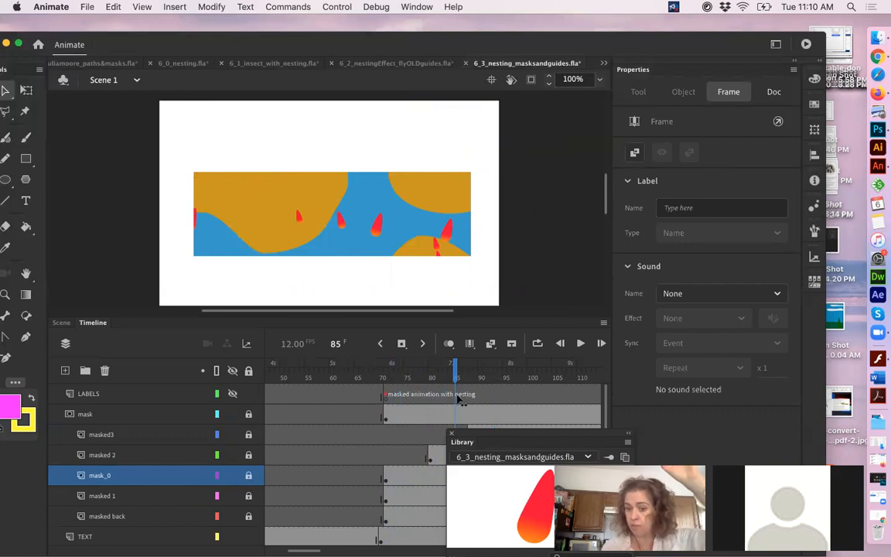
{"action": "left_click_drag", "start_coordinate": [459, 399], "coordinate": [379, 390]}
{"action": "left_click_drag", "start_coordinate": [480, 442], "coordinate": [412, 332]}
{"action": "left_click_drag", "start_coordinate": [424, 156], "coordinate": [27, 116]}
{"action": "left_click", "coordinate": [395, 374]}
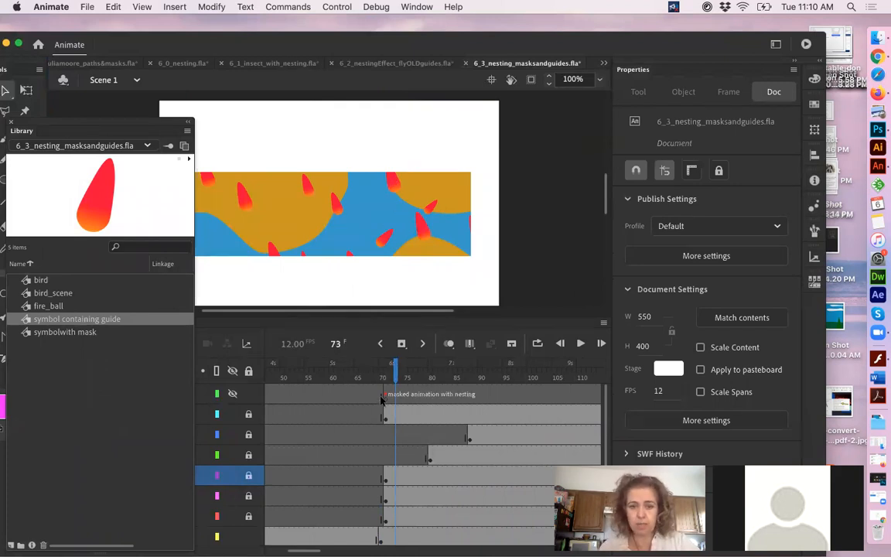
Step: With the mask layer hidden, unlock mask_0 and masked 1 and select the masked 1 fireball at the upper-right orange shape's lower edge in frame 71
{"action": "left_click", "coordinate": [232, 414]}
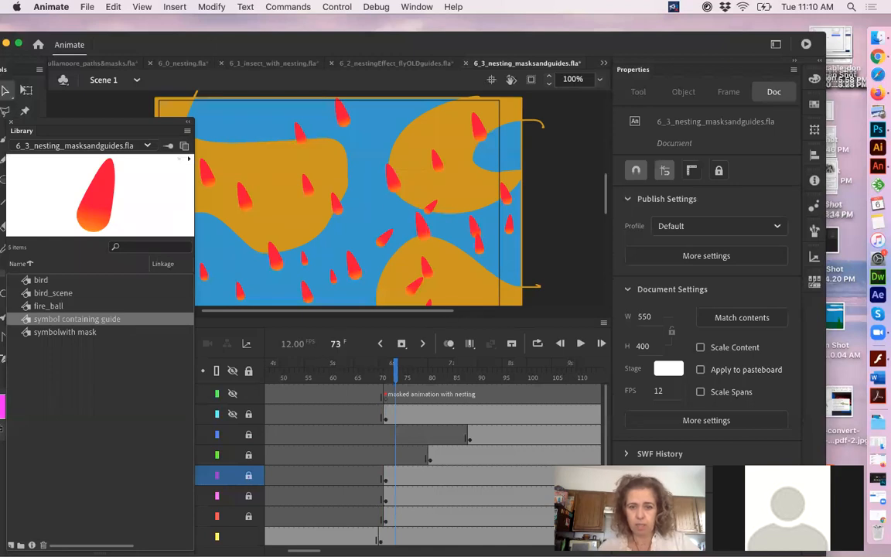
{"action": "left_click", "coordinate": [386, 479]}
{"action": "left_click", "coordinate": [427, 270]}
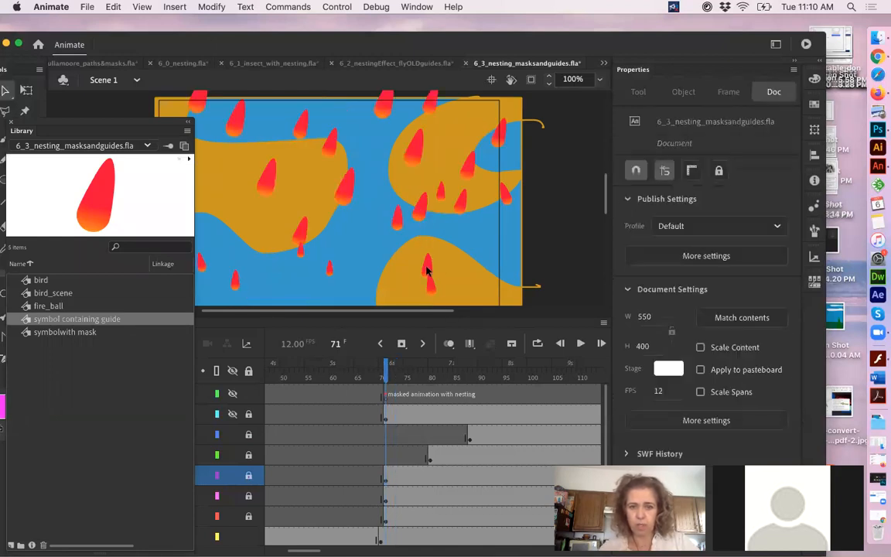
{"action": "left_click", "coordinate": [248, 475]}
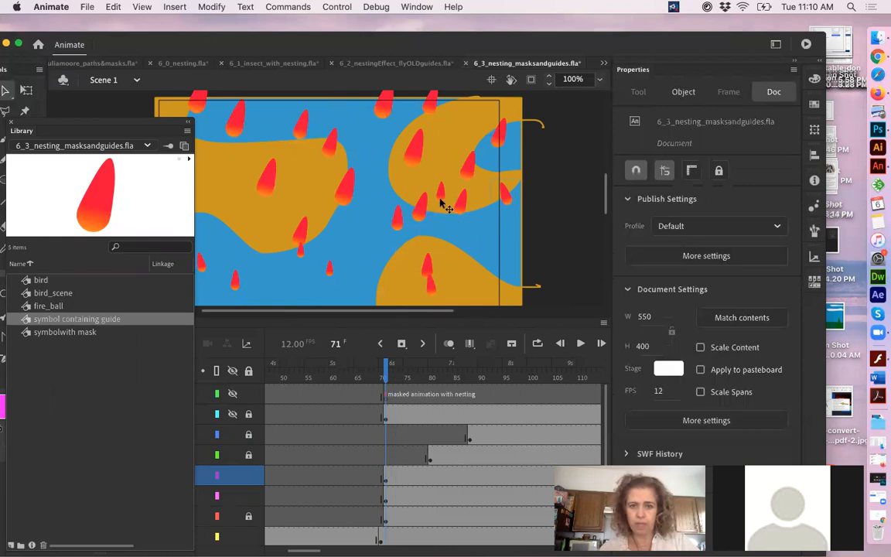
{"action": "left_click", "coordinate": [422, 217]}
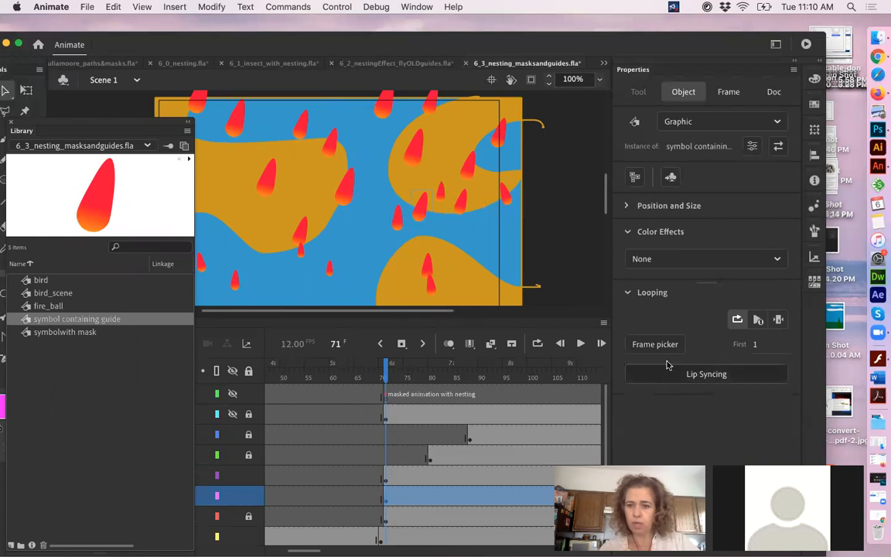